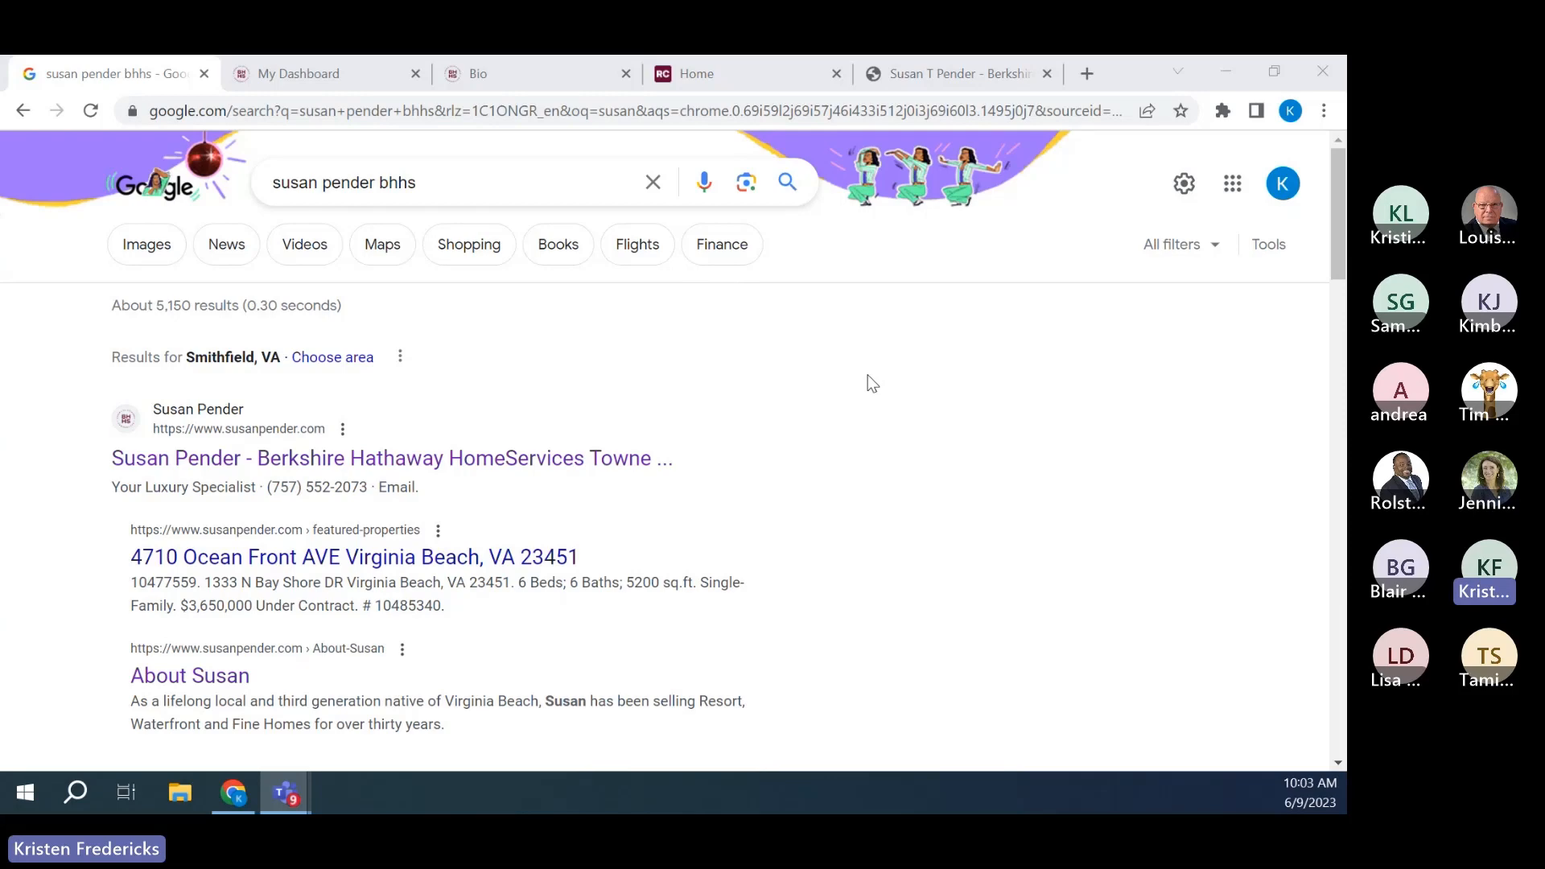
- Examine the search results for the agent's own website, business listings and profiles on other real estate sites
scroll(867, 376, "down", 1)
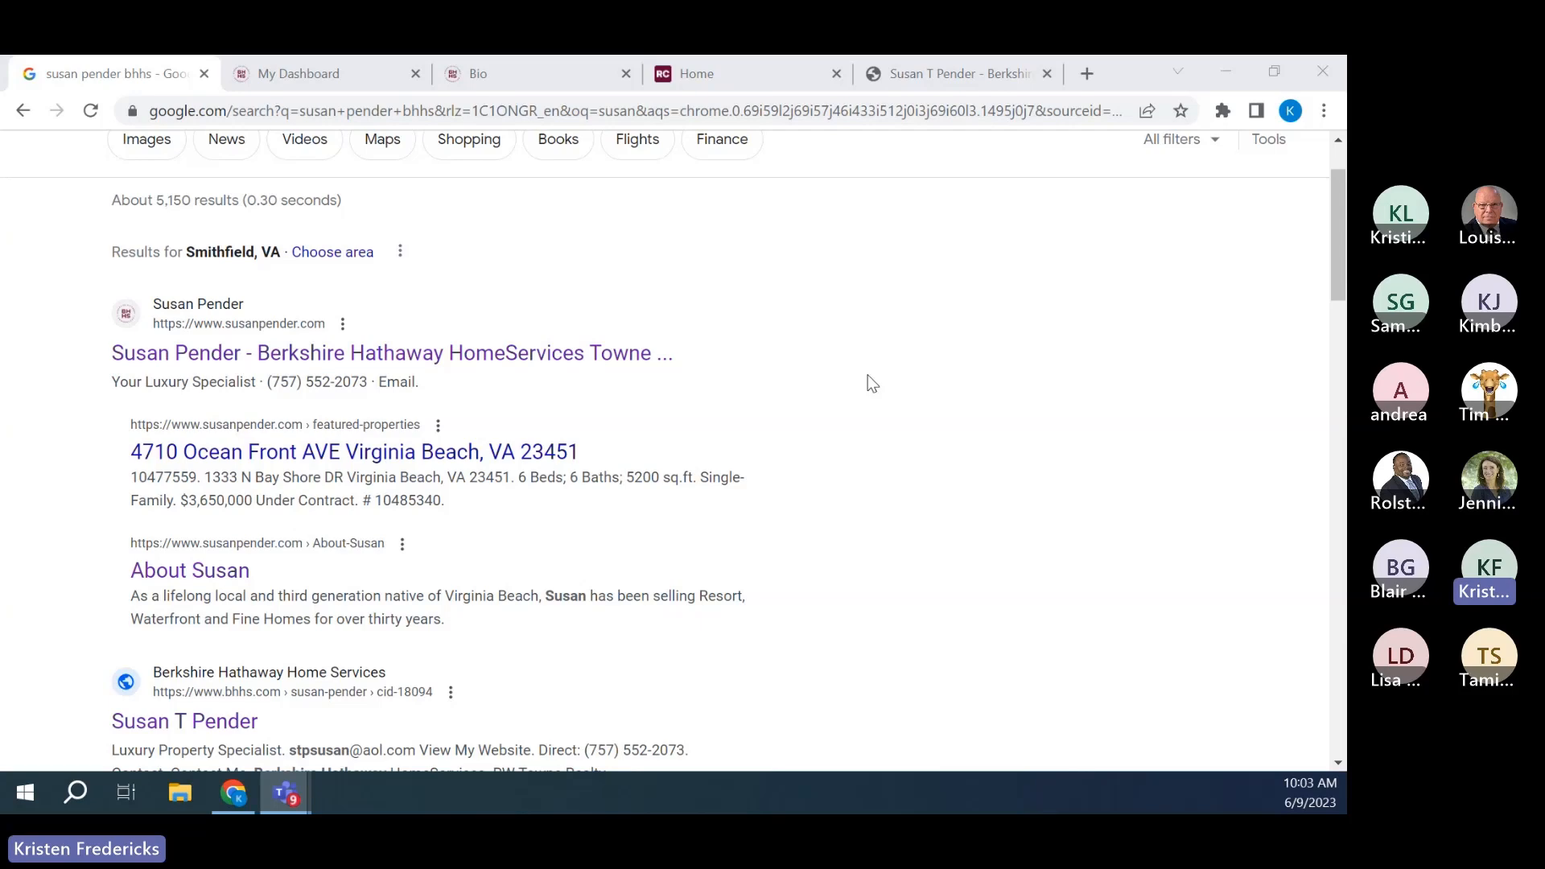
scroll(868, 374, "down", 2)
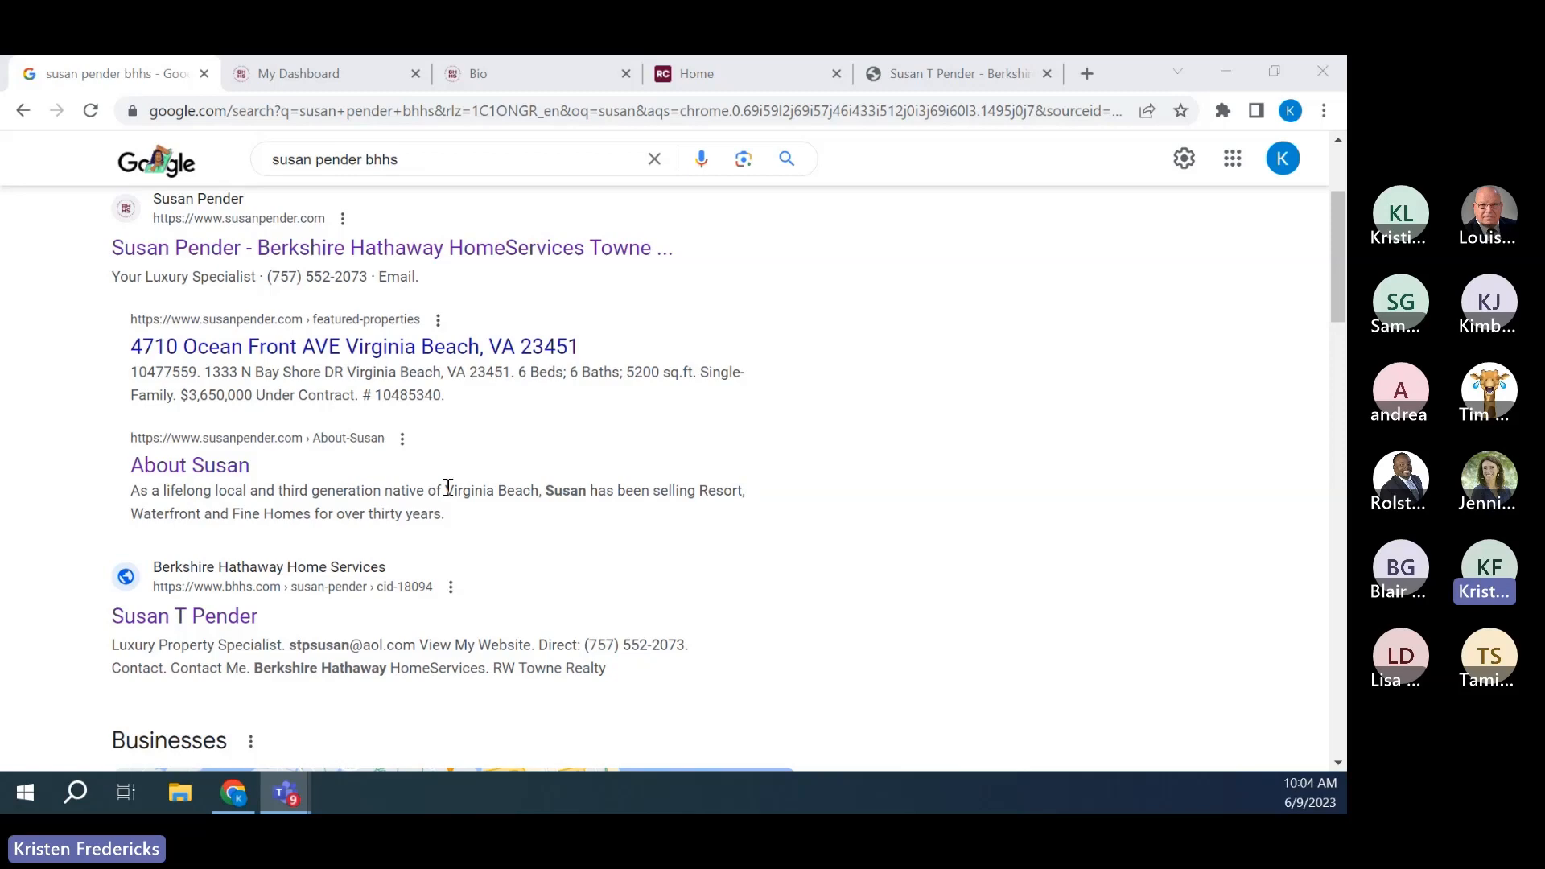
scroll(448, 488, "down", 2)
scroll(448, 488, "down", 2)
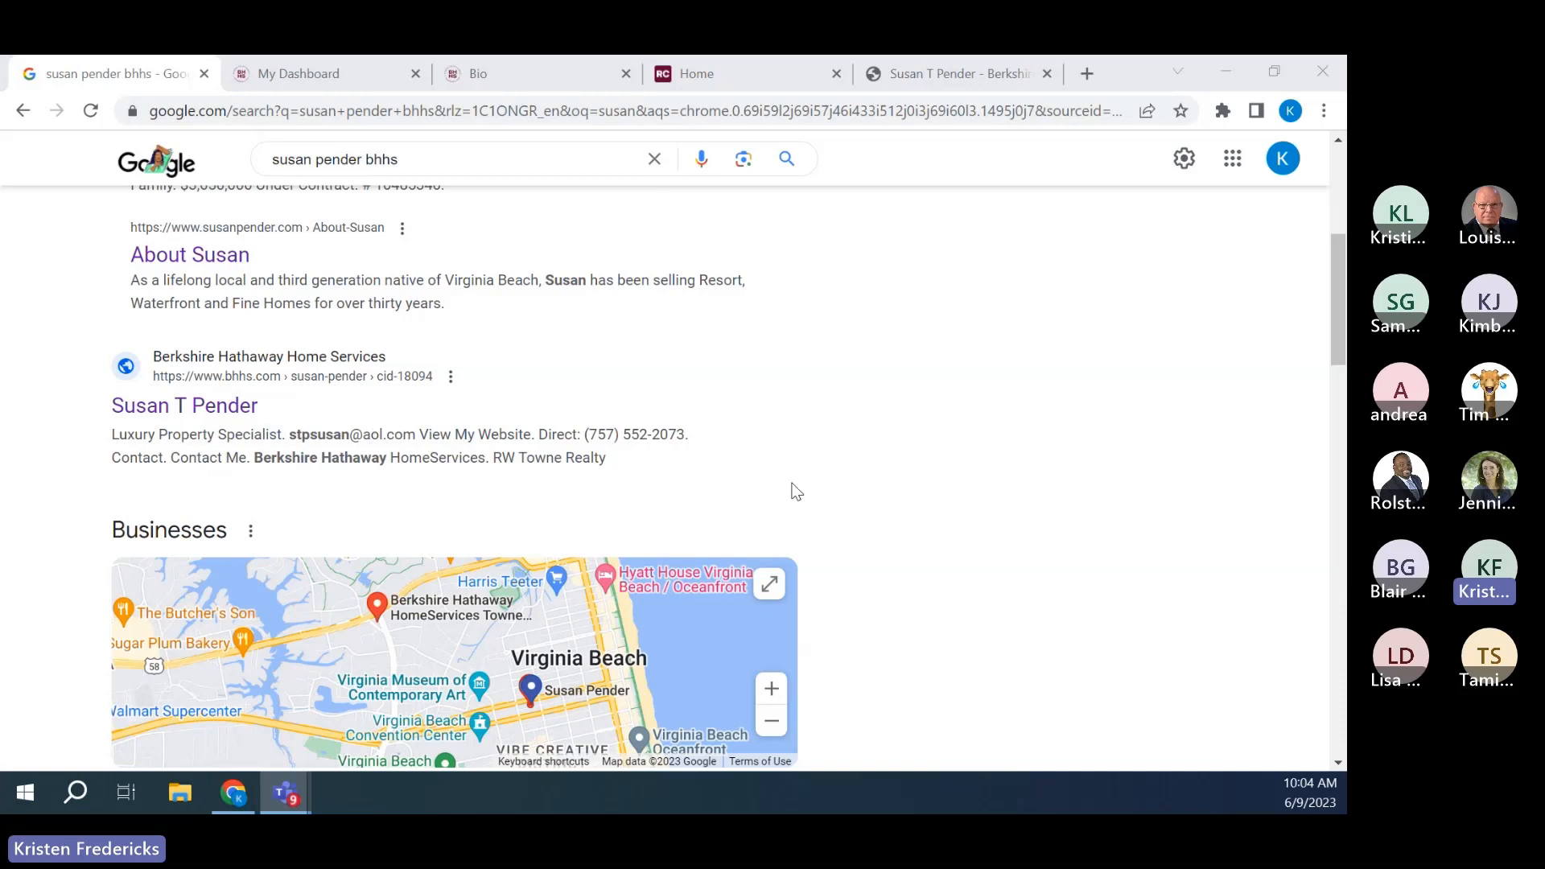
scroll(843, 485, "down", 4)
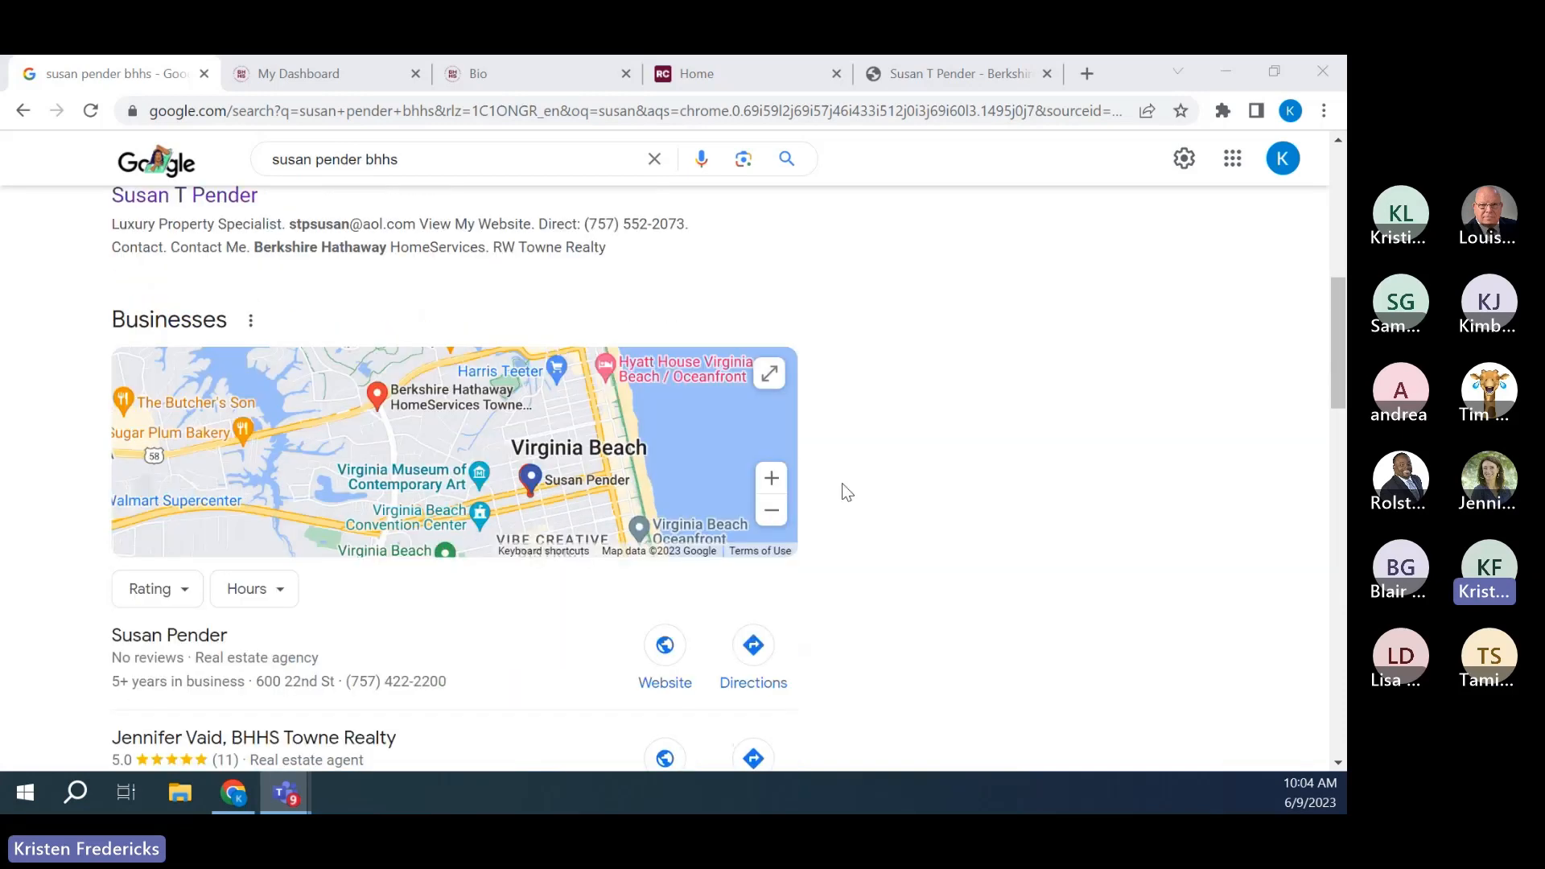
scroll(848, 493, "down", 3)
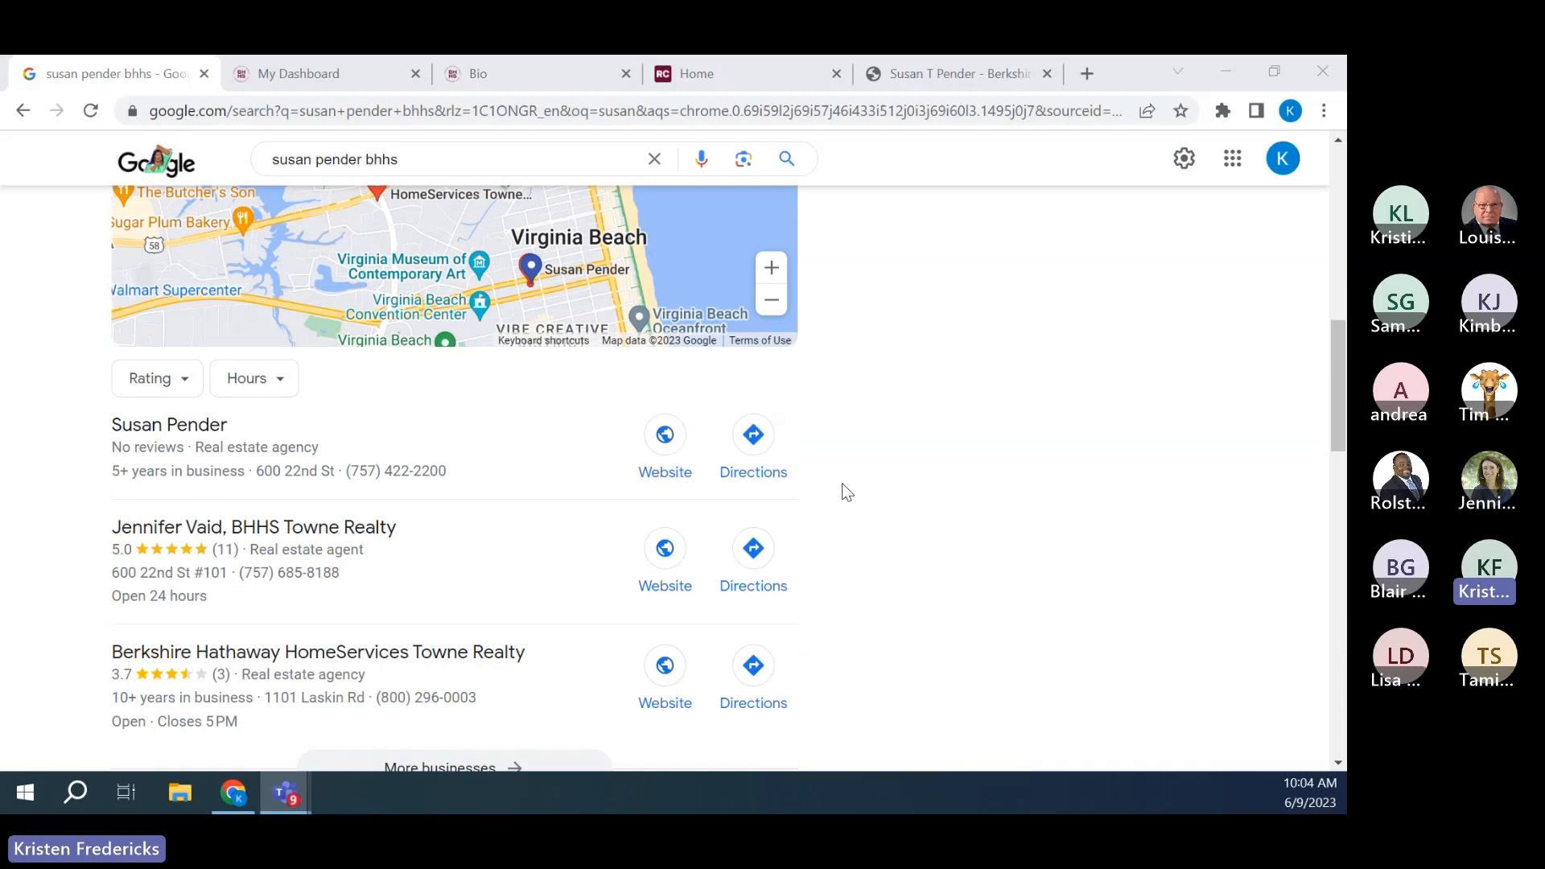
scroll(847, 492, "down", 1)
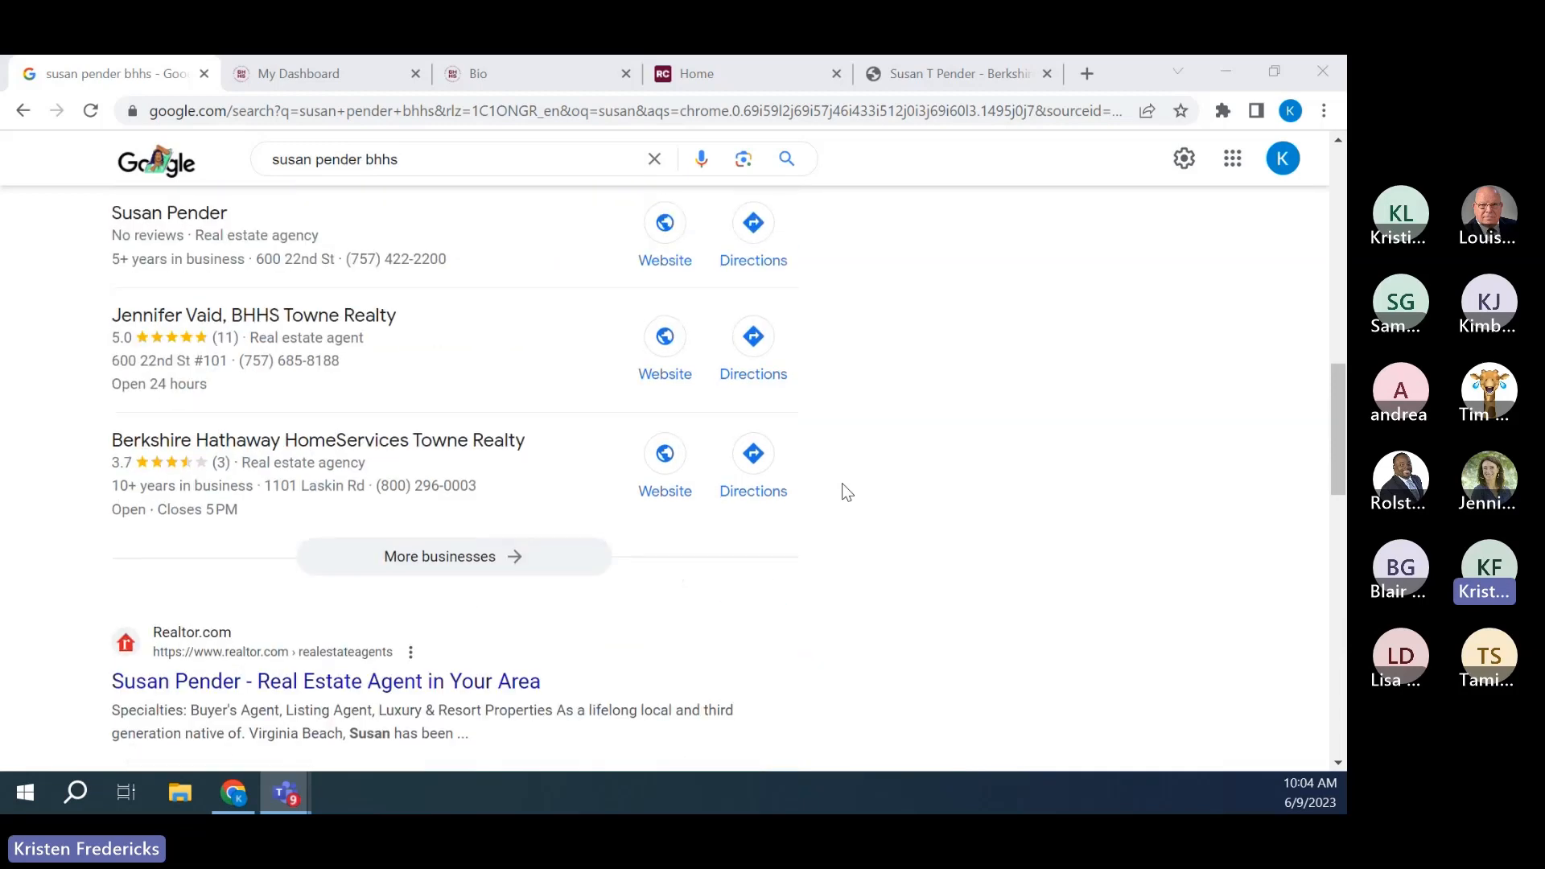
scroll(847, 492, "down", 5)
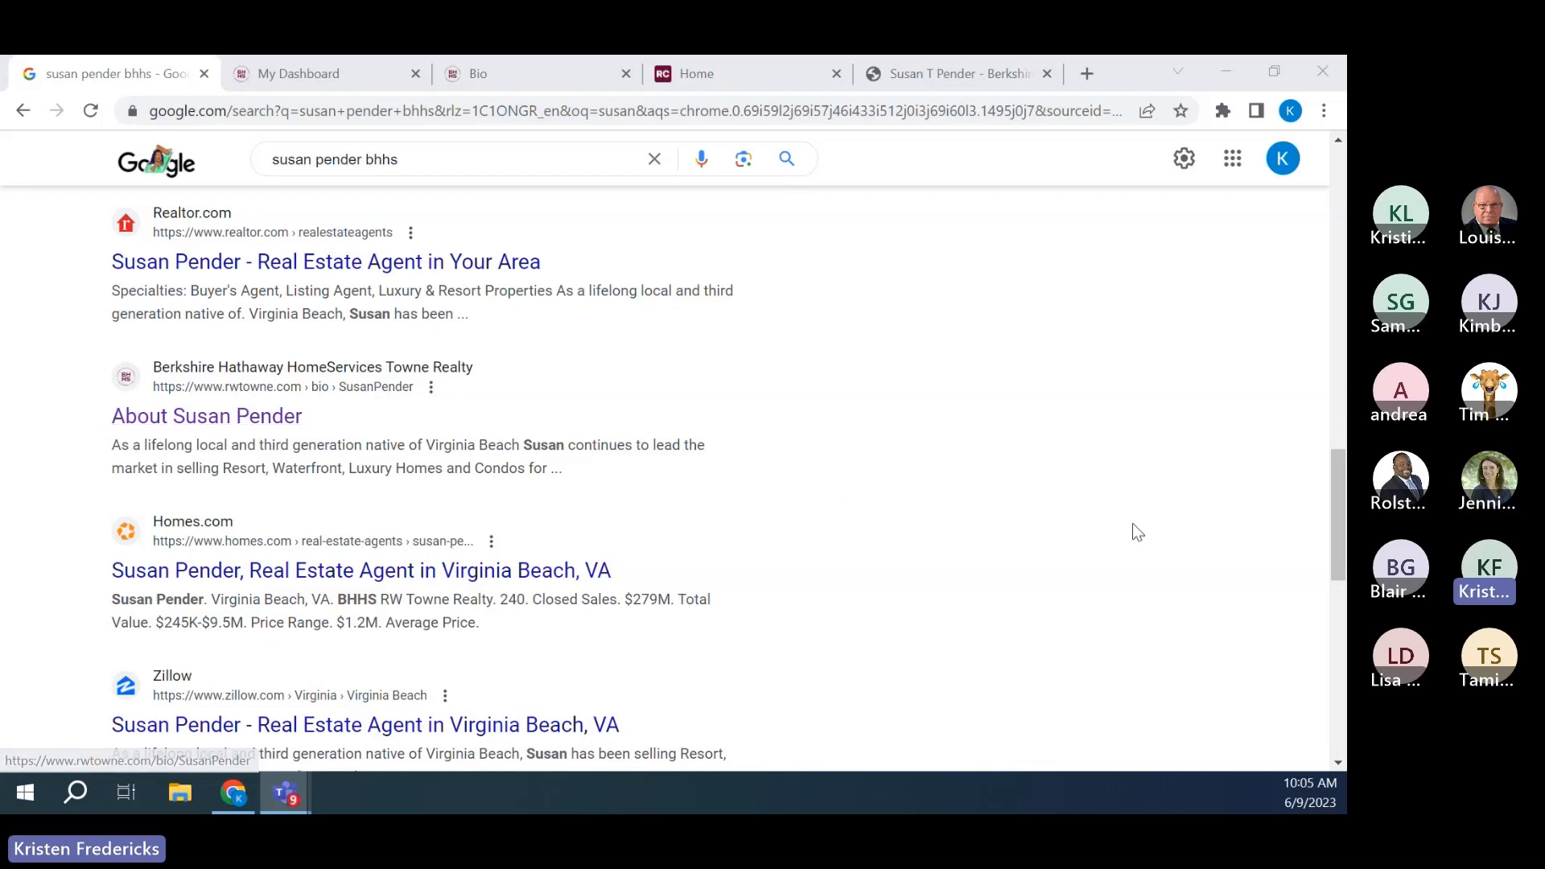
scroll(1133, 524, "up", 8)
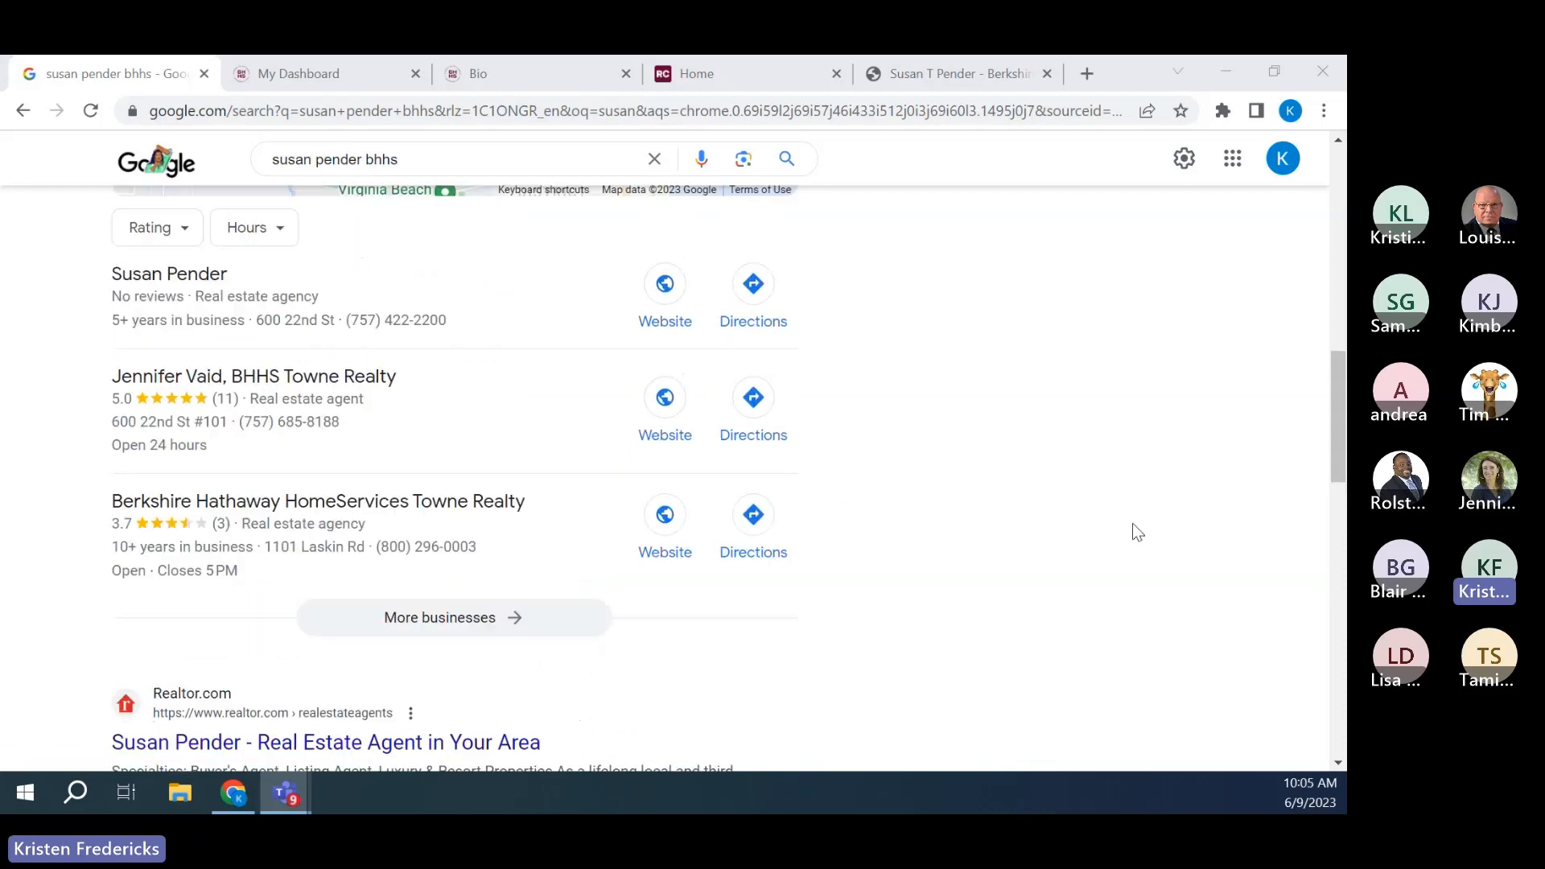
scroll(1132, 523, "up", 8)
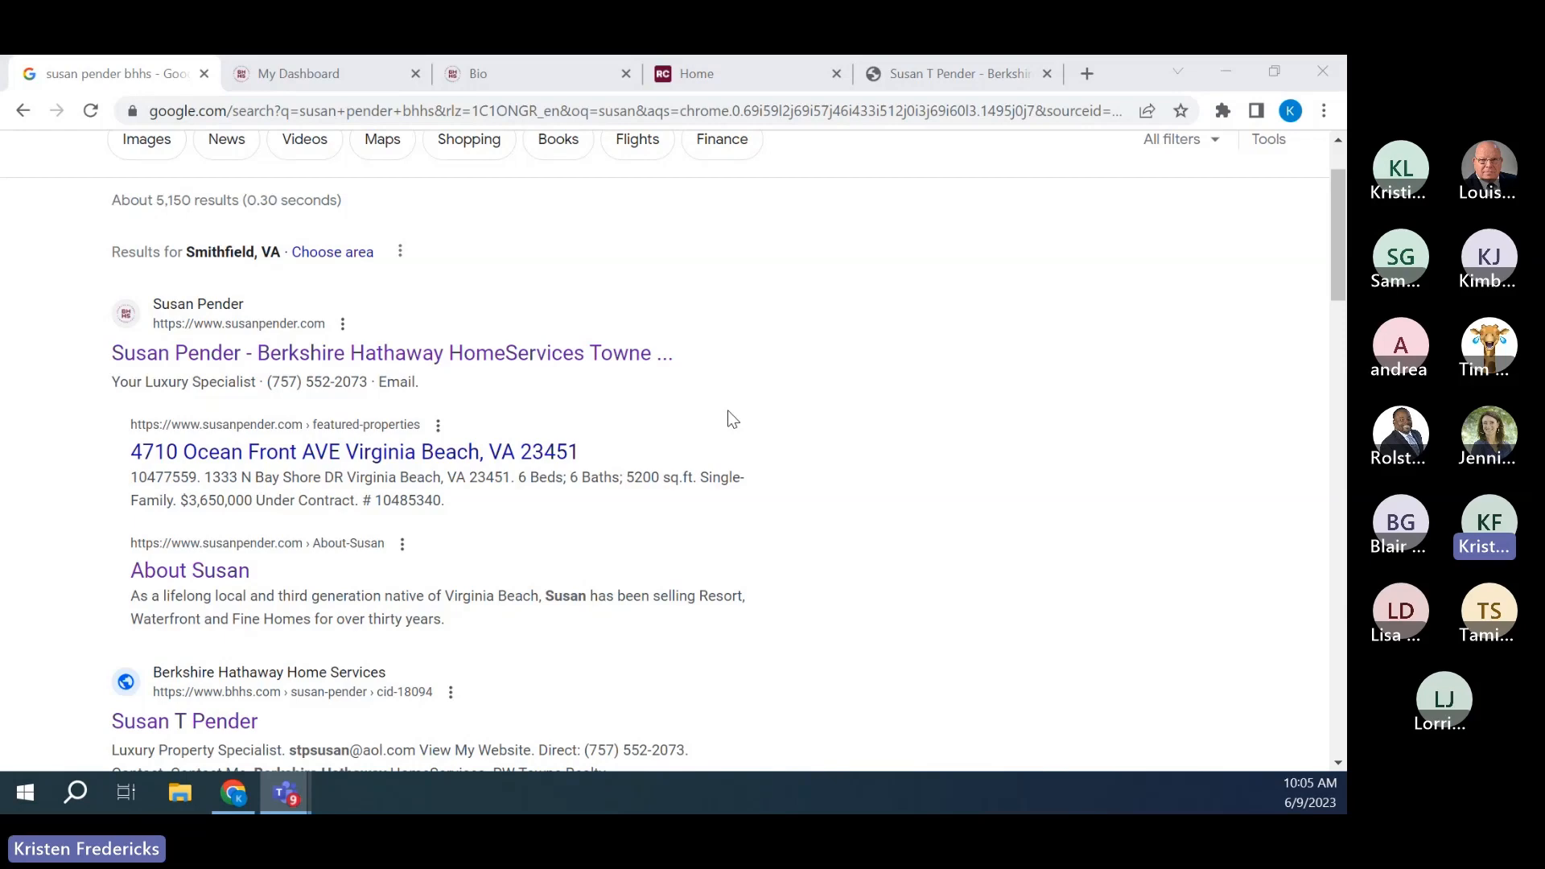
scroll(731, 419, "down", 1)
scroll(732, 418, "down", 4)
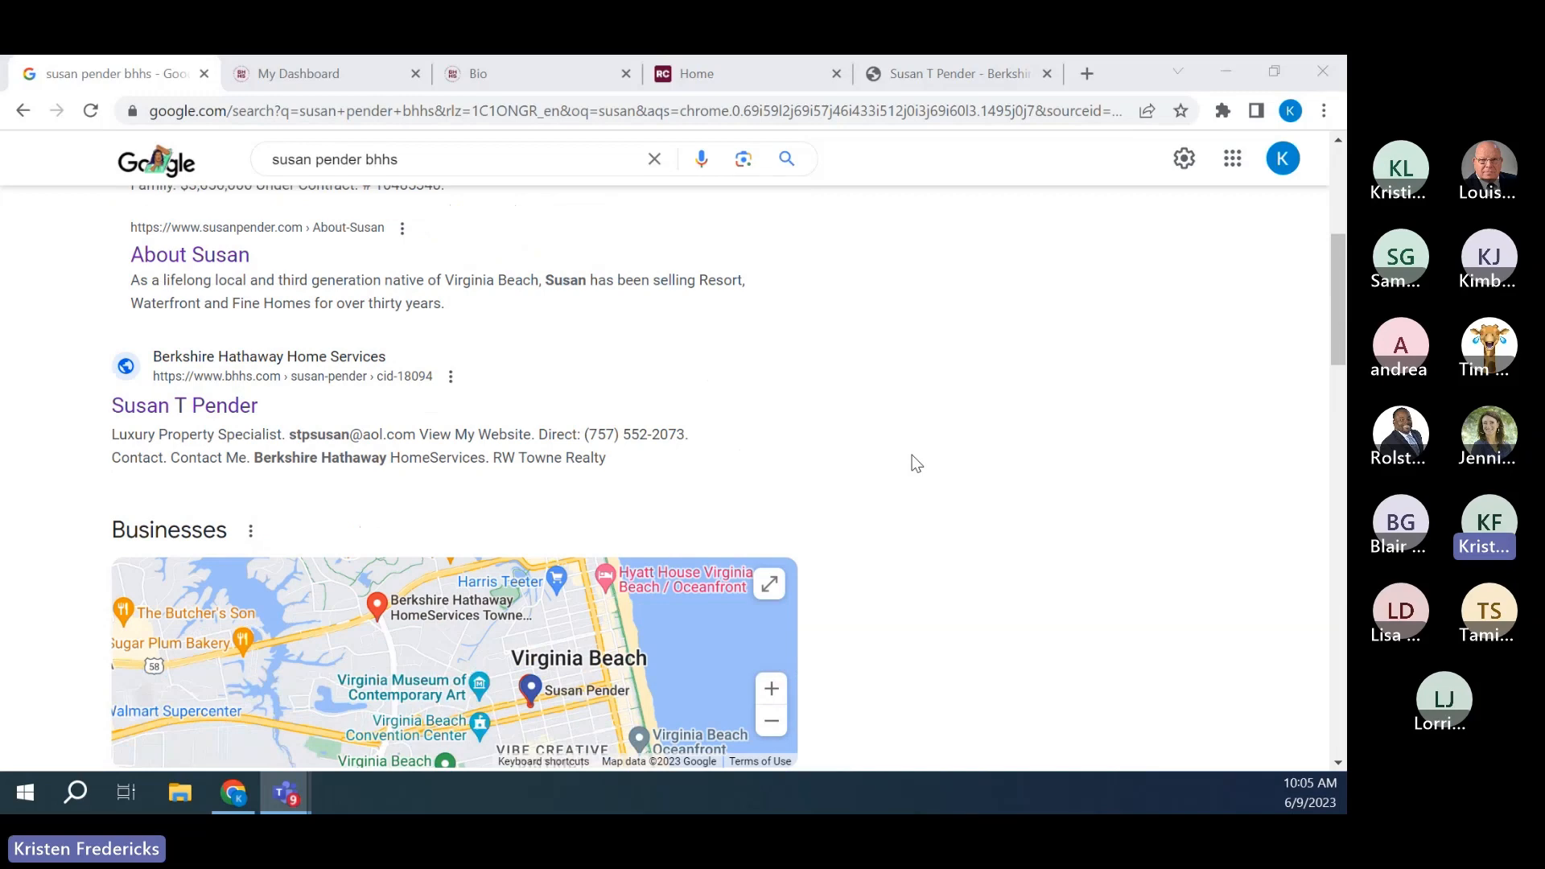
scroll(915, 464, "down", 1)
scroll(915, 464, "down", 12)
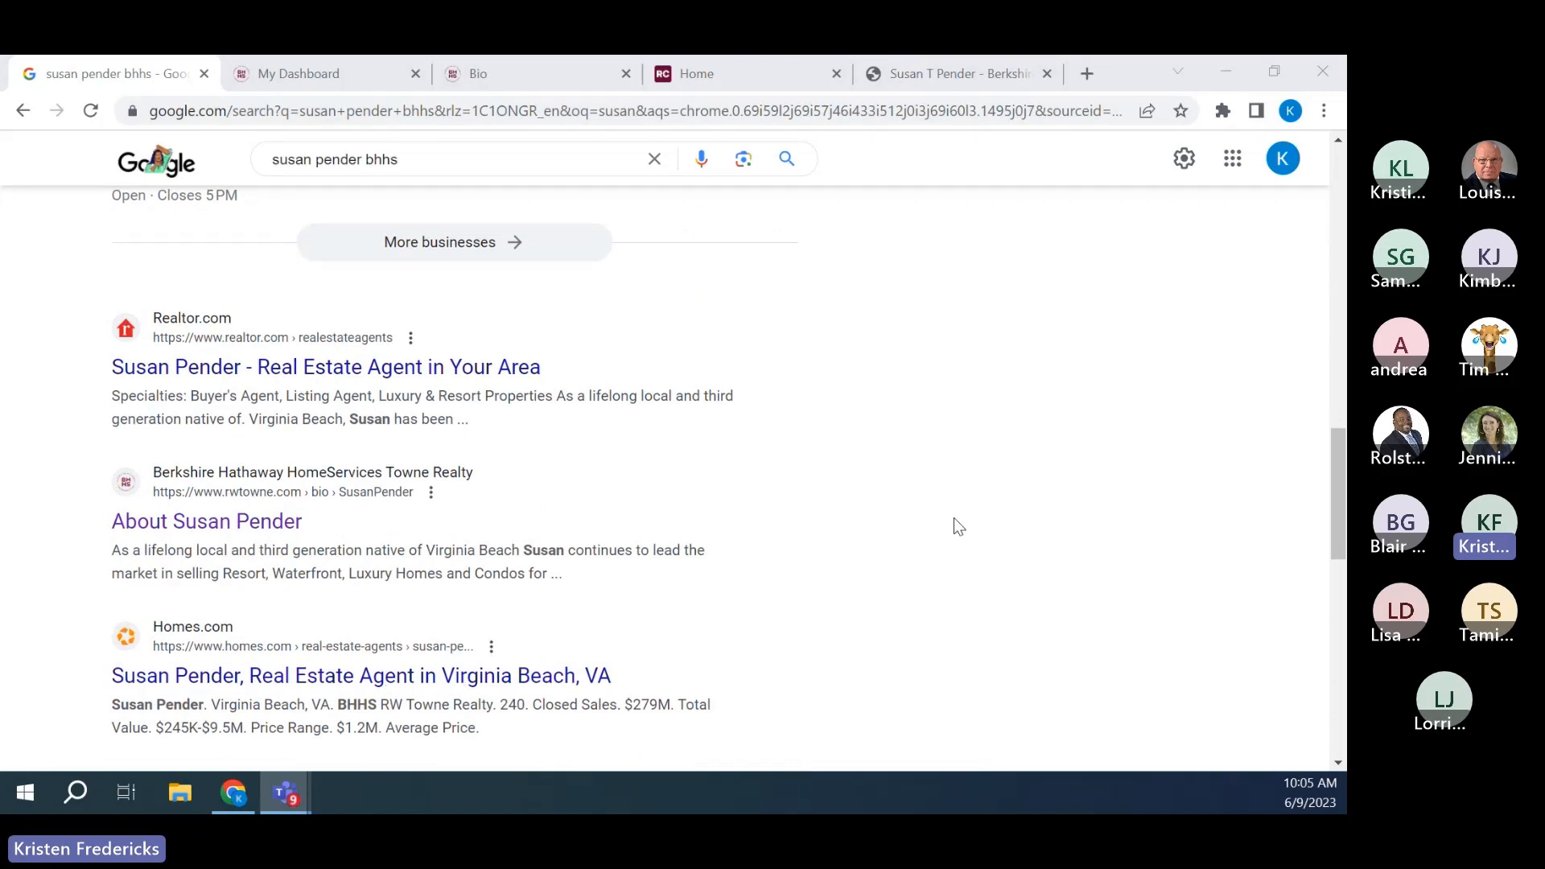
- Switch to the RWTconnect dashboard and open the agent's account profile
left_click(303, 75)
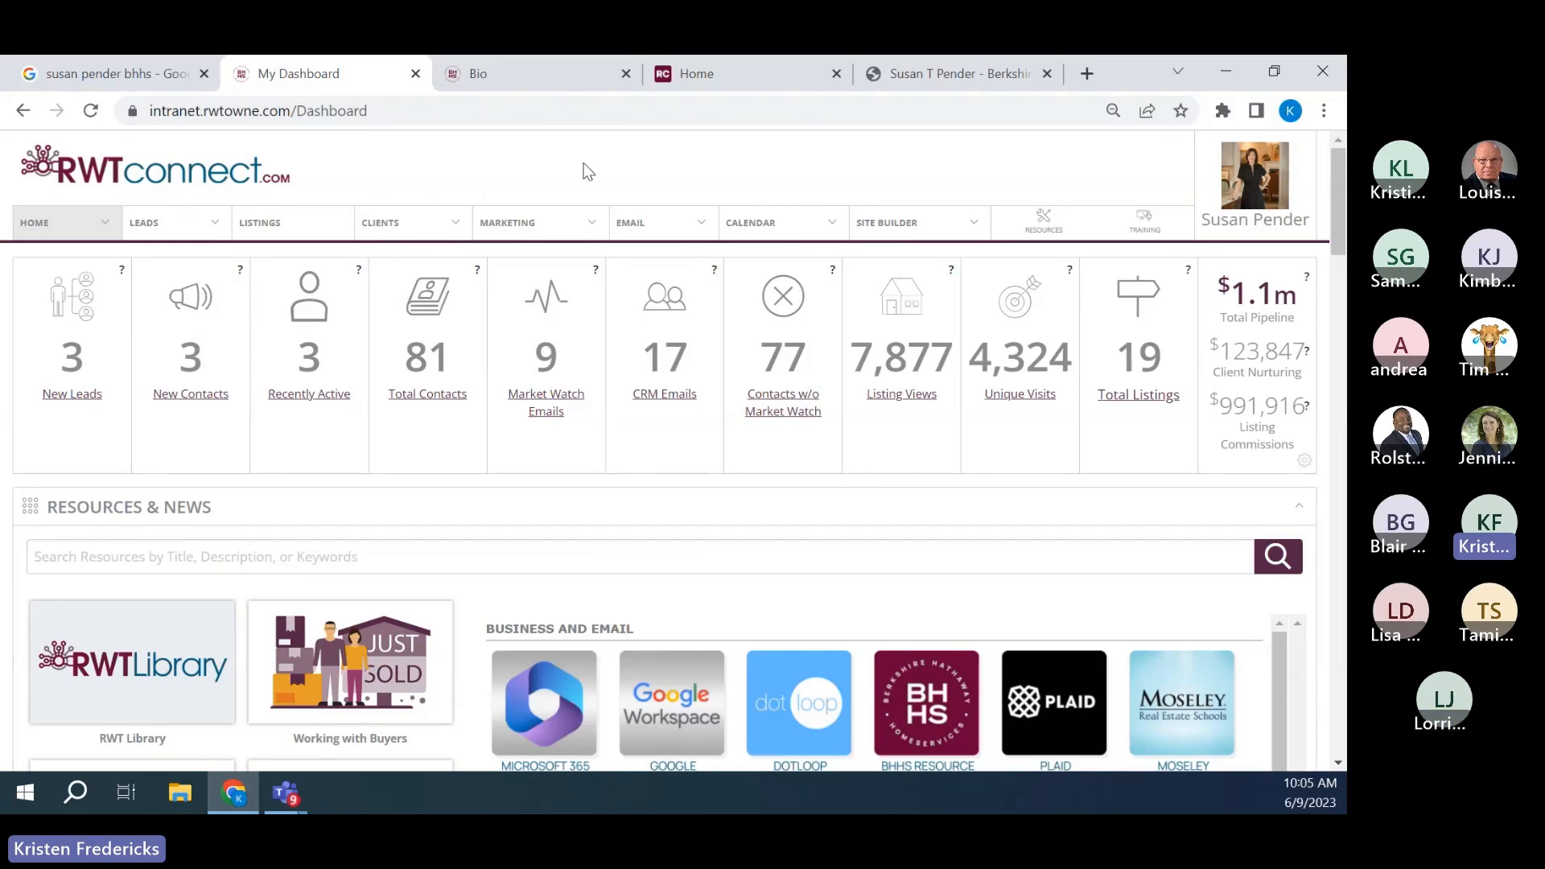
left_click(1243, 211)
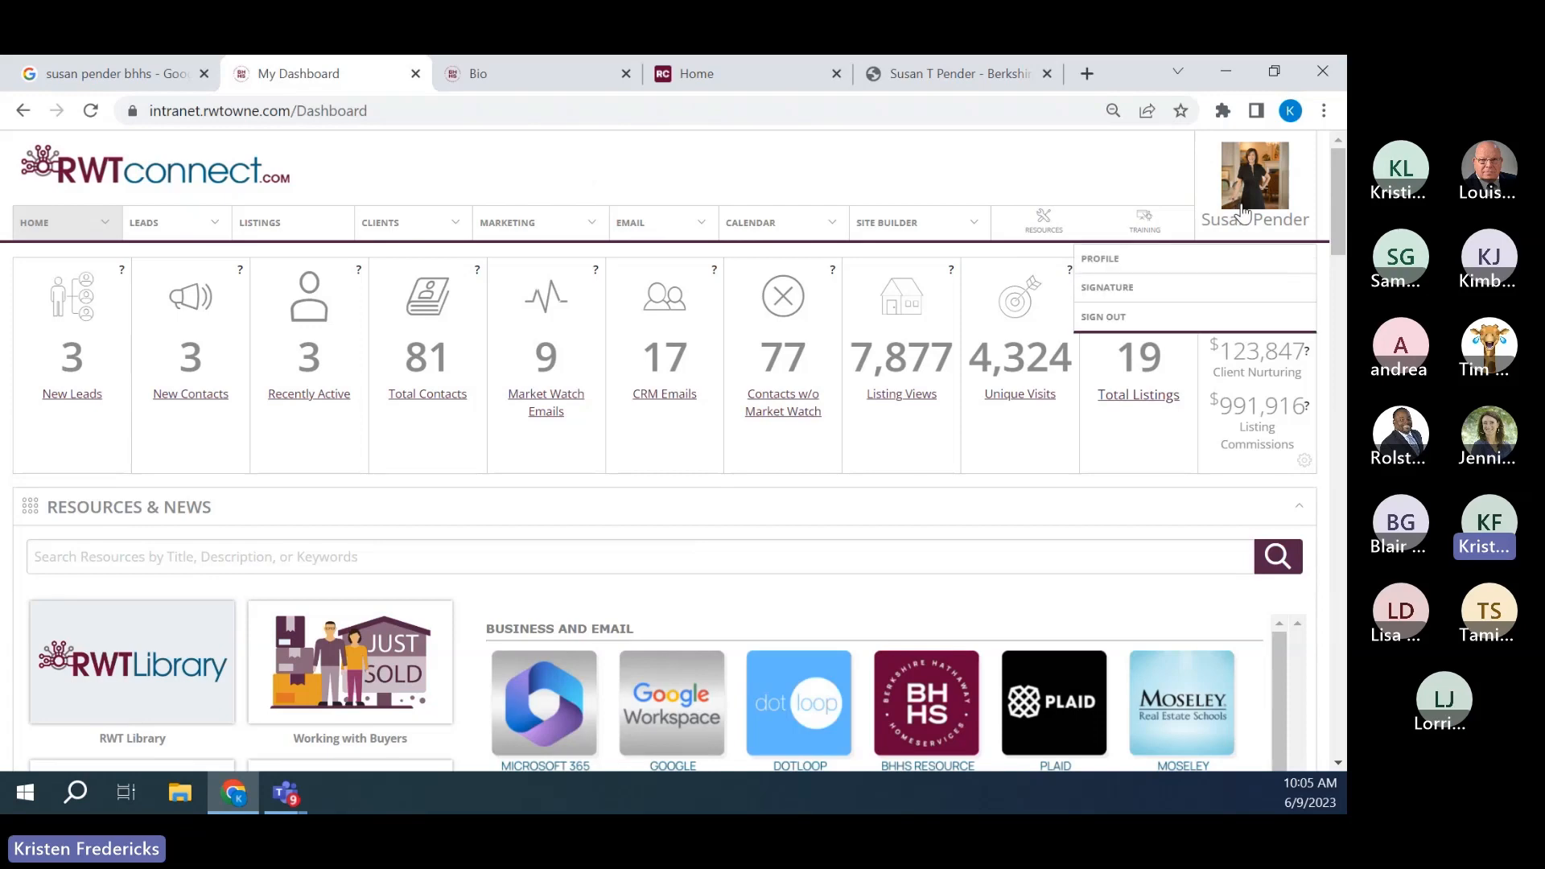
left_click(1115, 260)
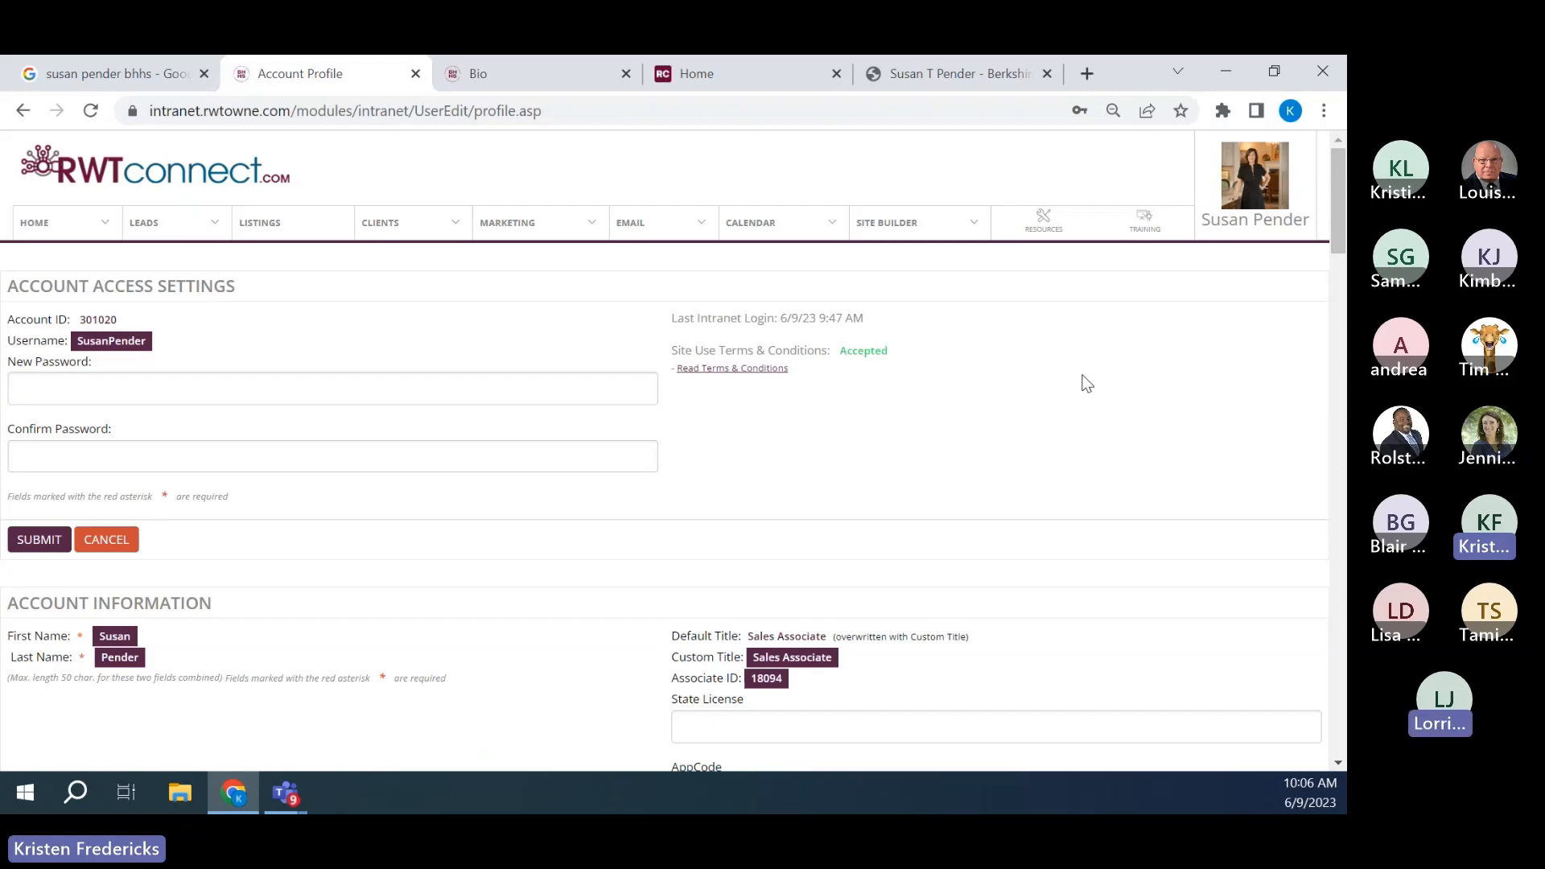
- Examine the account access settings, account information and email settings in the profile
scroll(1086, 383, "down", 3)
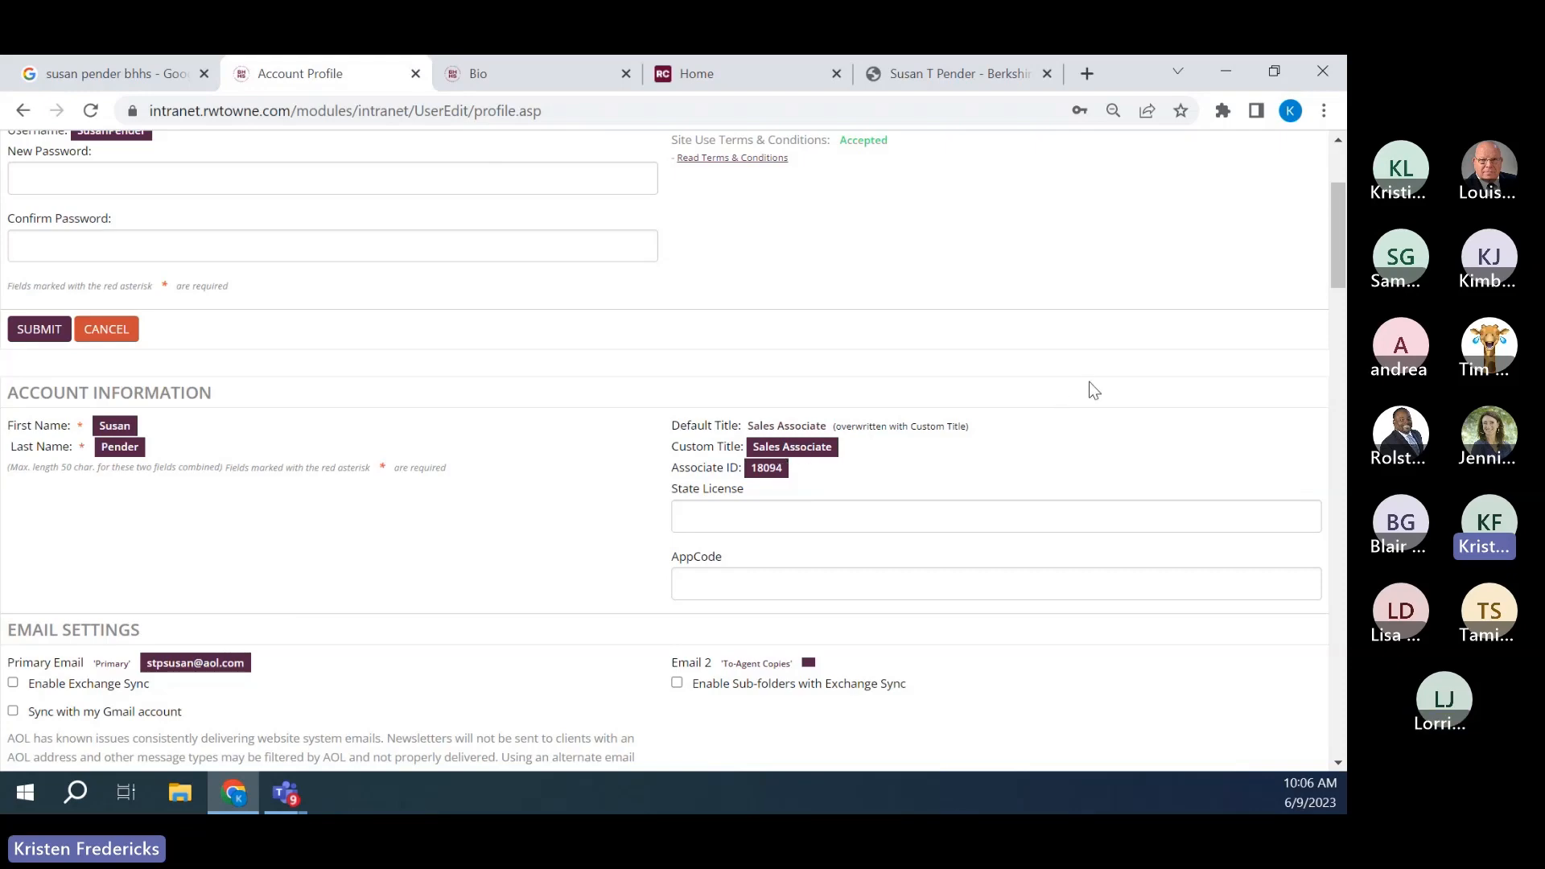
scroll(1090, 377, "up", 3)
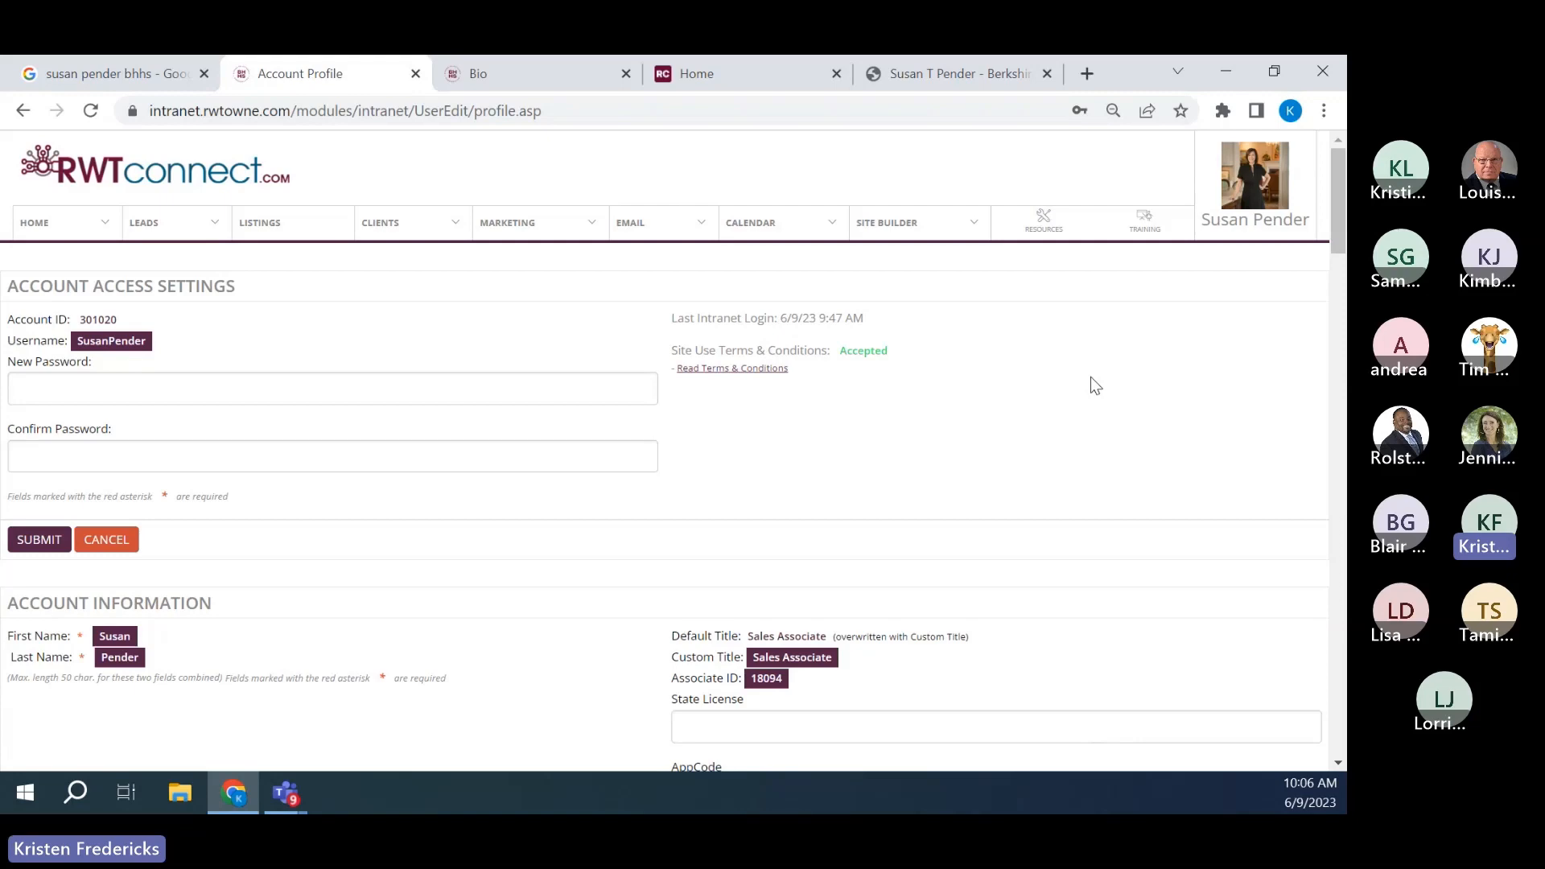
scroll(1090, 378, "down", 1)
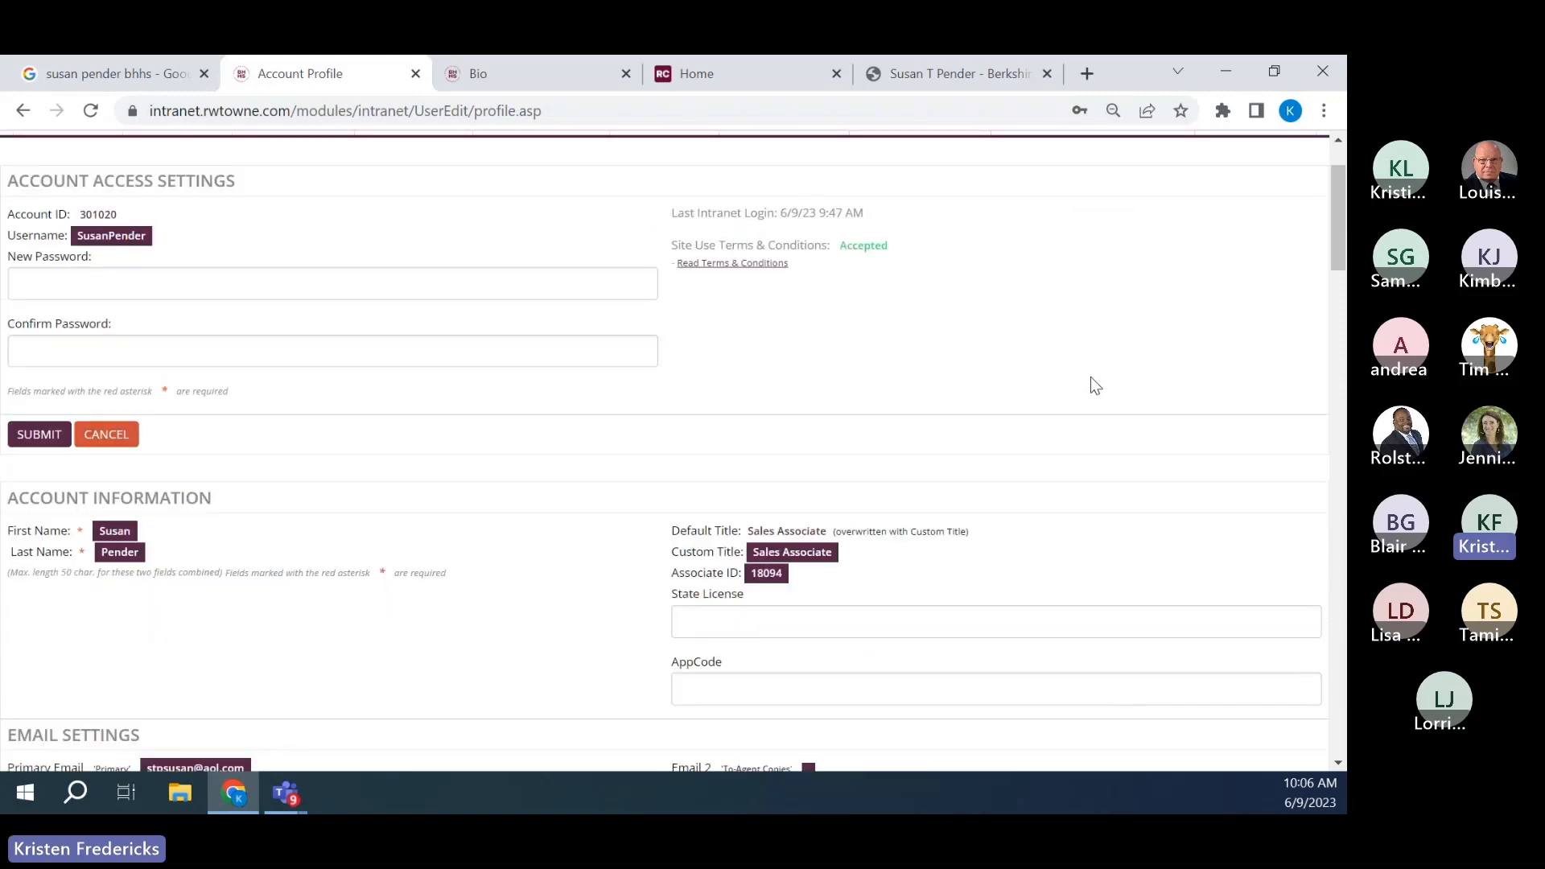
scroll(1090, 376, "down", 1)
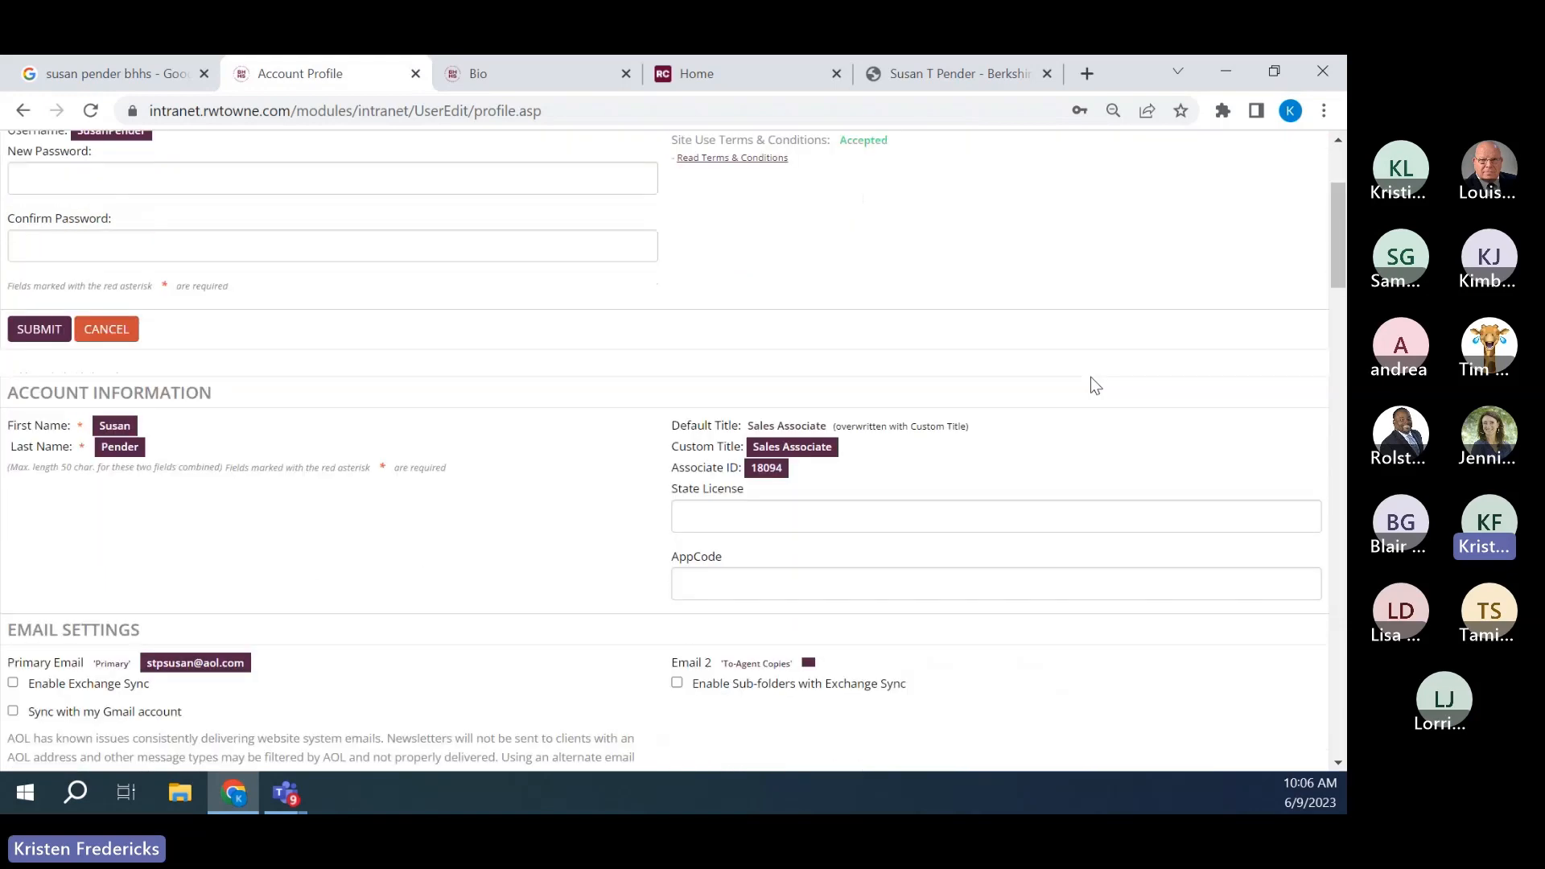
scroll(1090, 377, "down", 1)
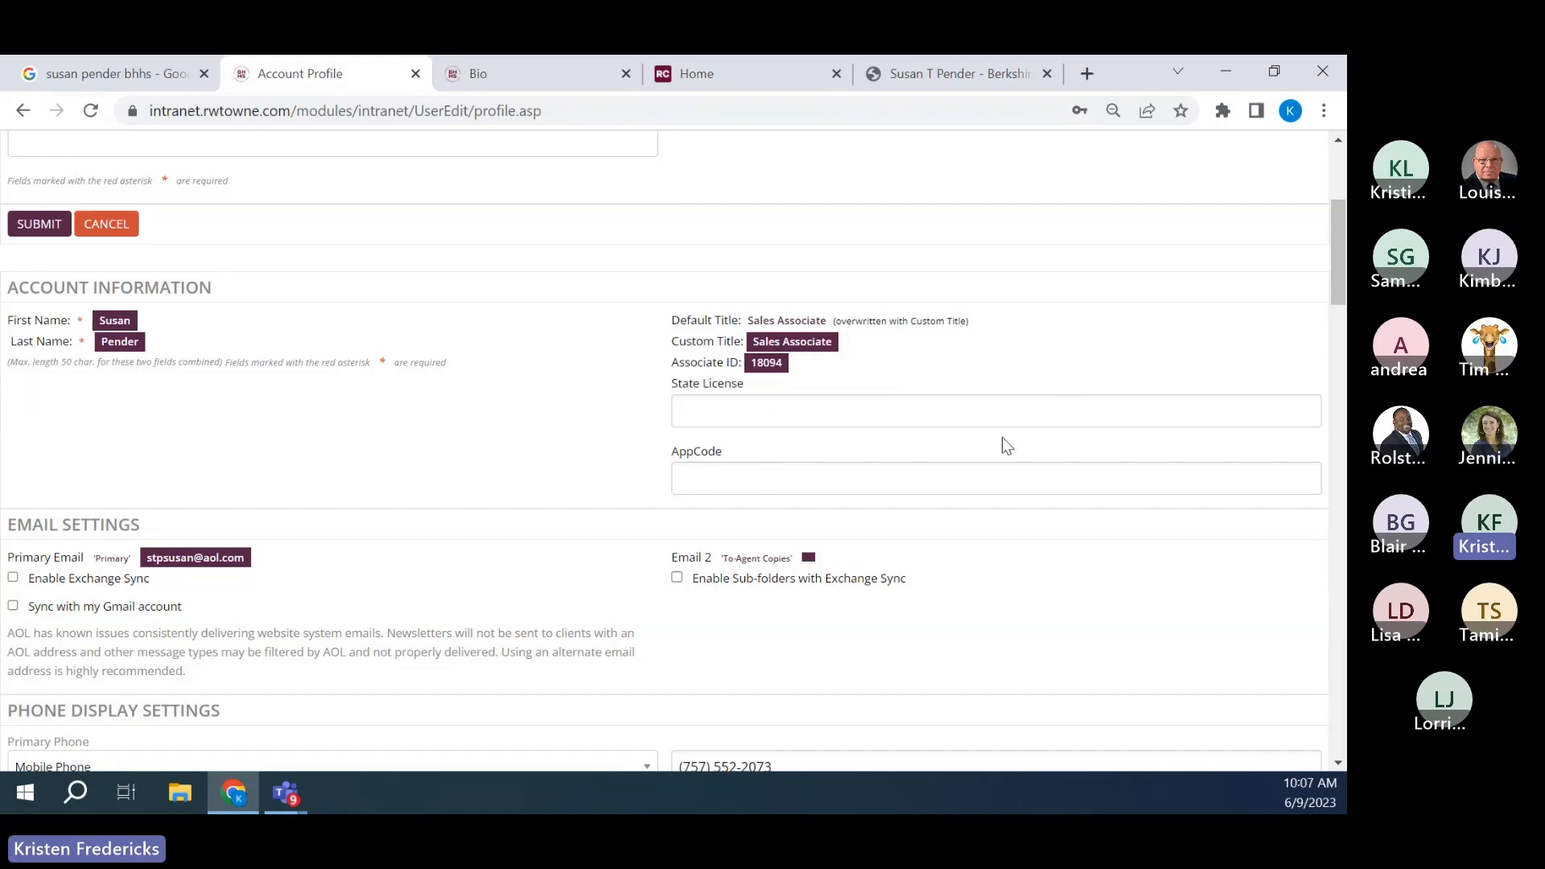
scroll(1002, 437, "down", 1)
scroll(1002, 437, "down", 1)
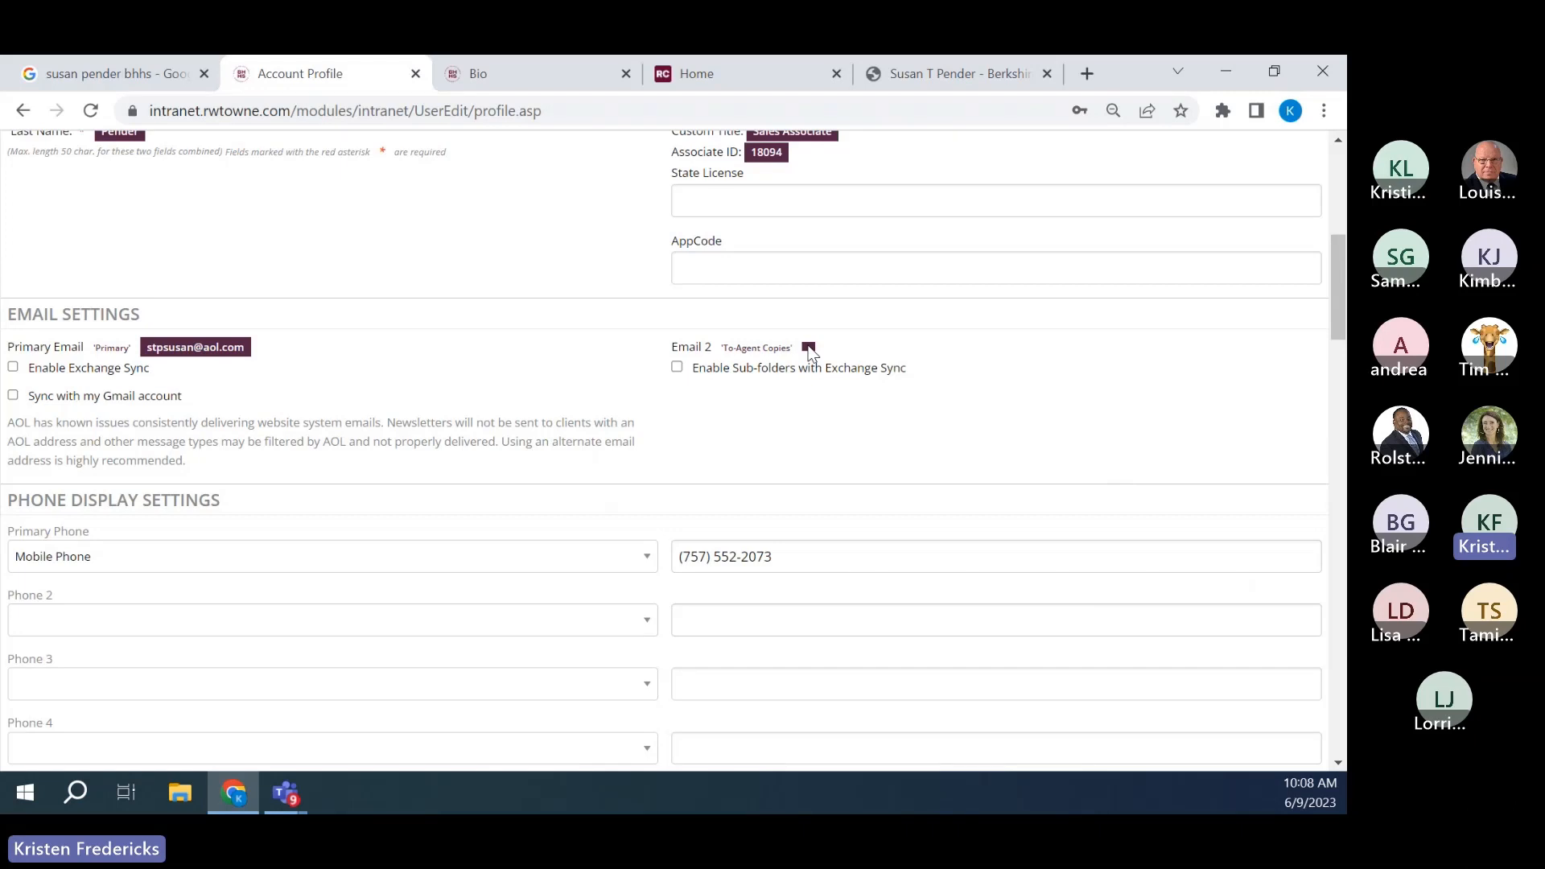
scroll(804, 391, "down", 2)
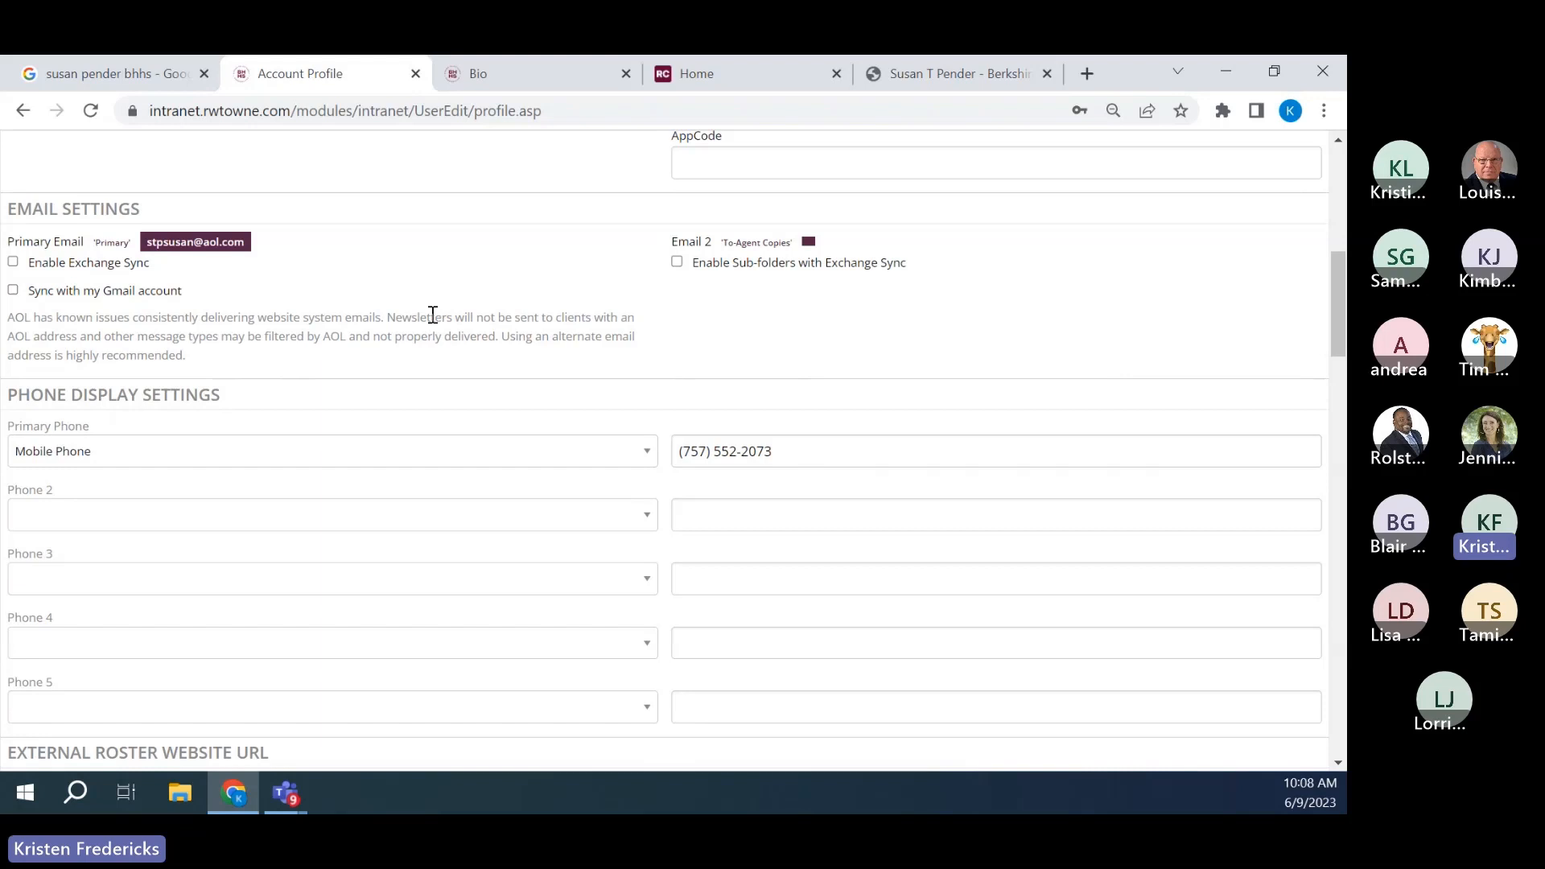
scroll(433, 314, "up", 1)
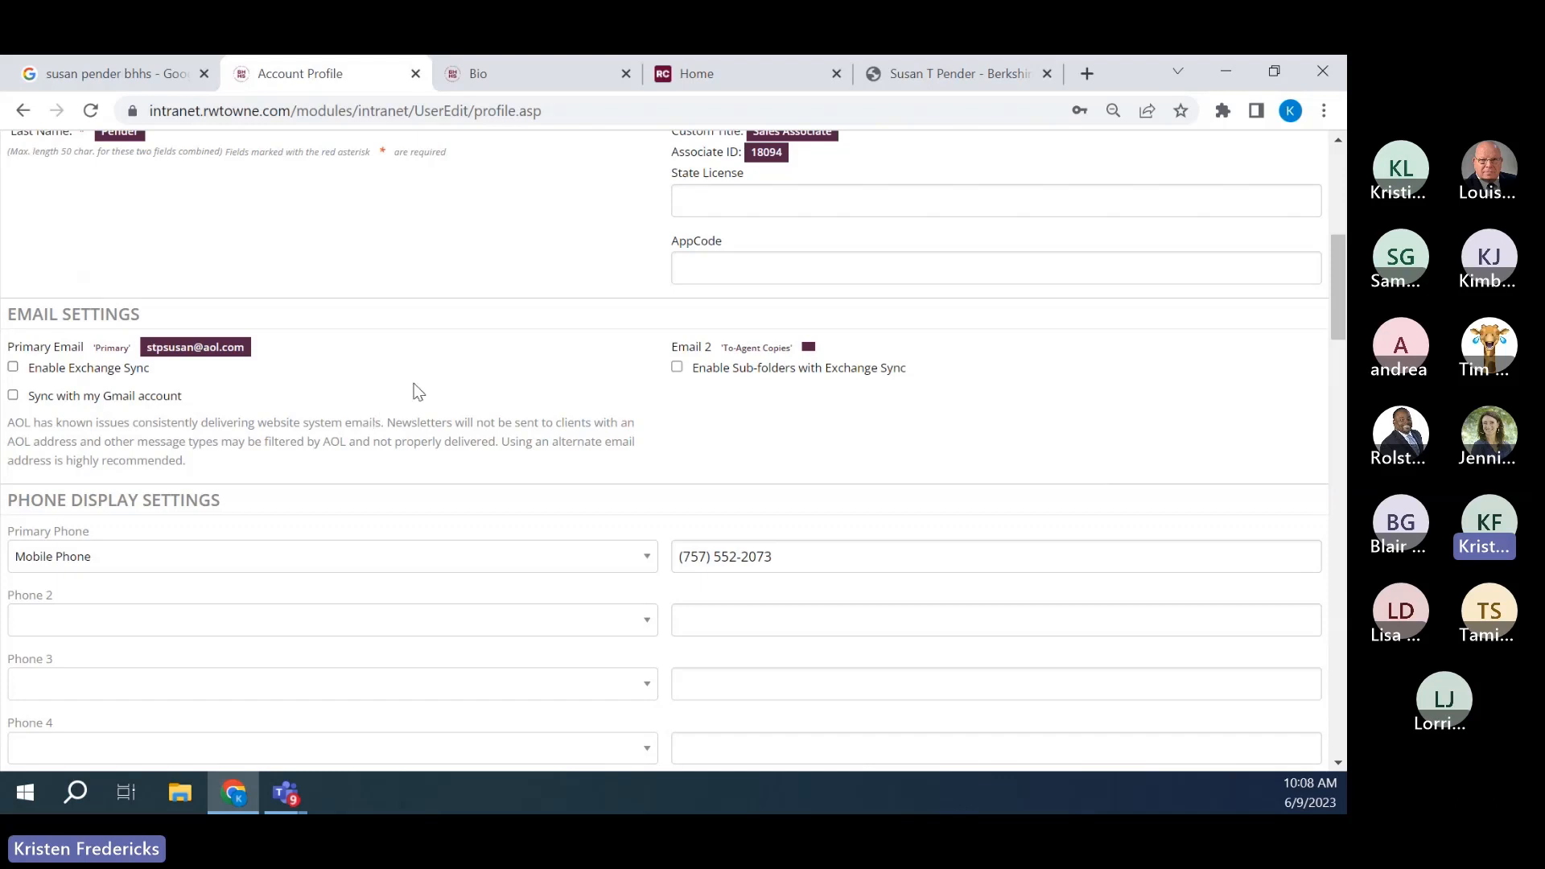
- Examine the phone display settings, including the Phone 2 type options, and the photo, header logo and lead acceptance sections
scroll(1183, 403, "down", 3)
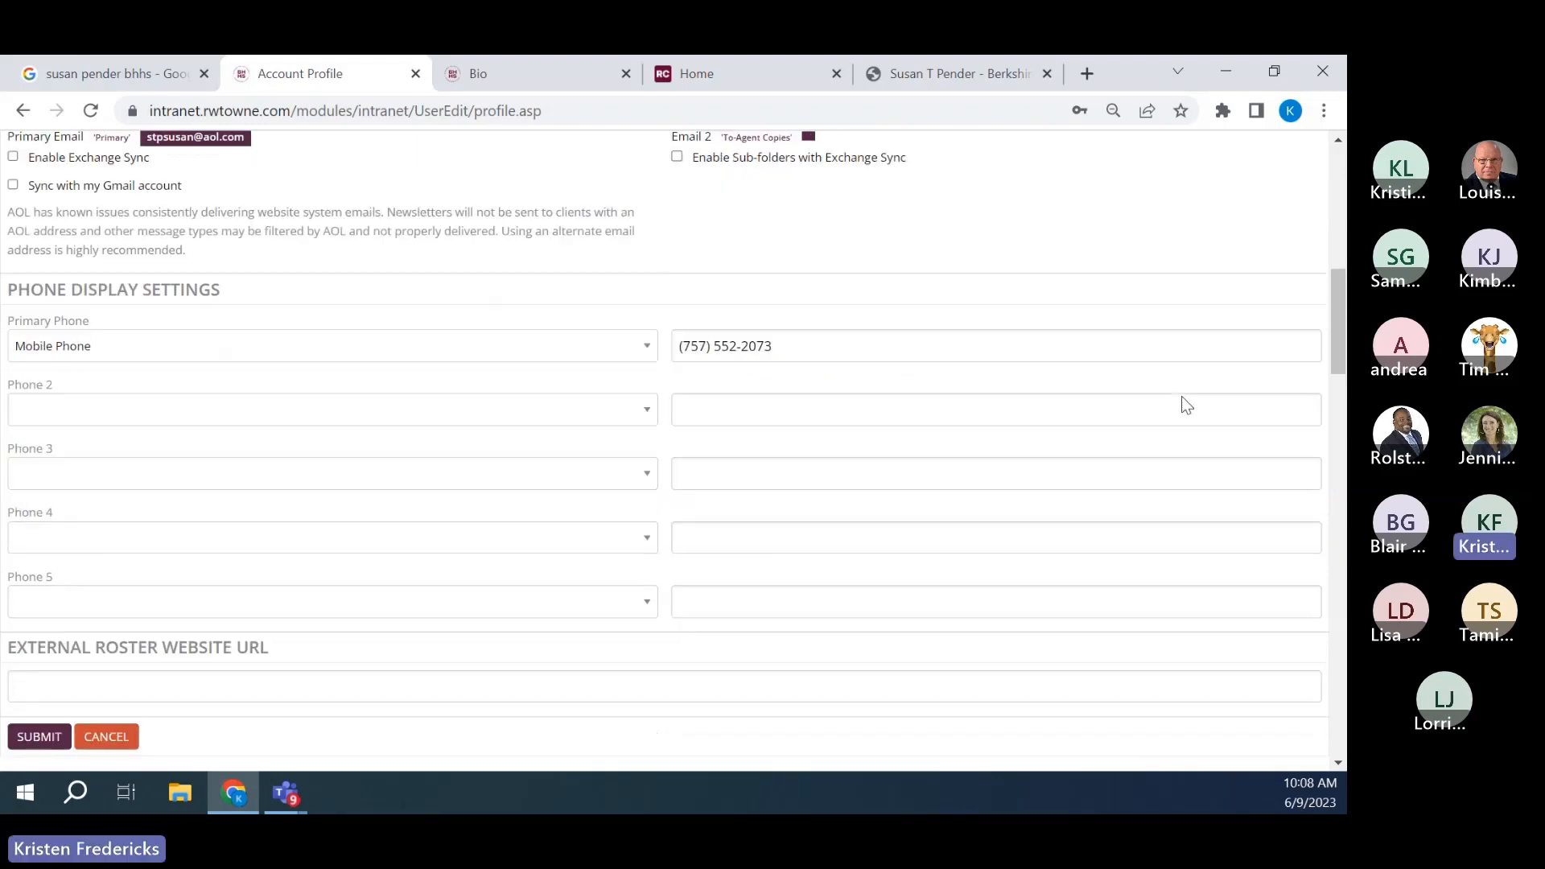
scroll(1181, 396, "down", 1)
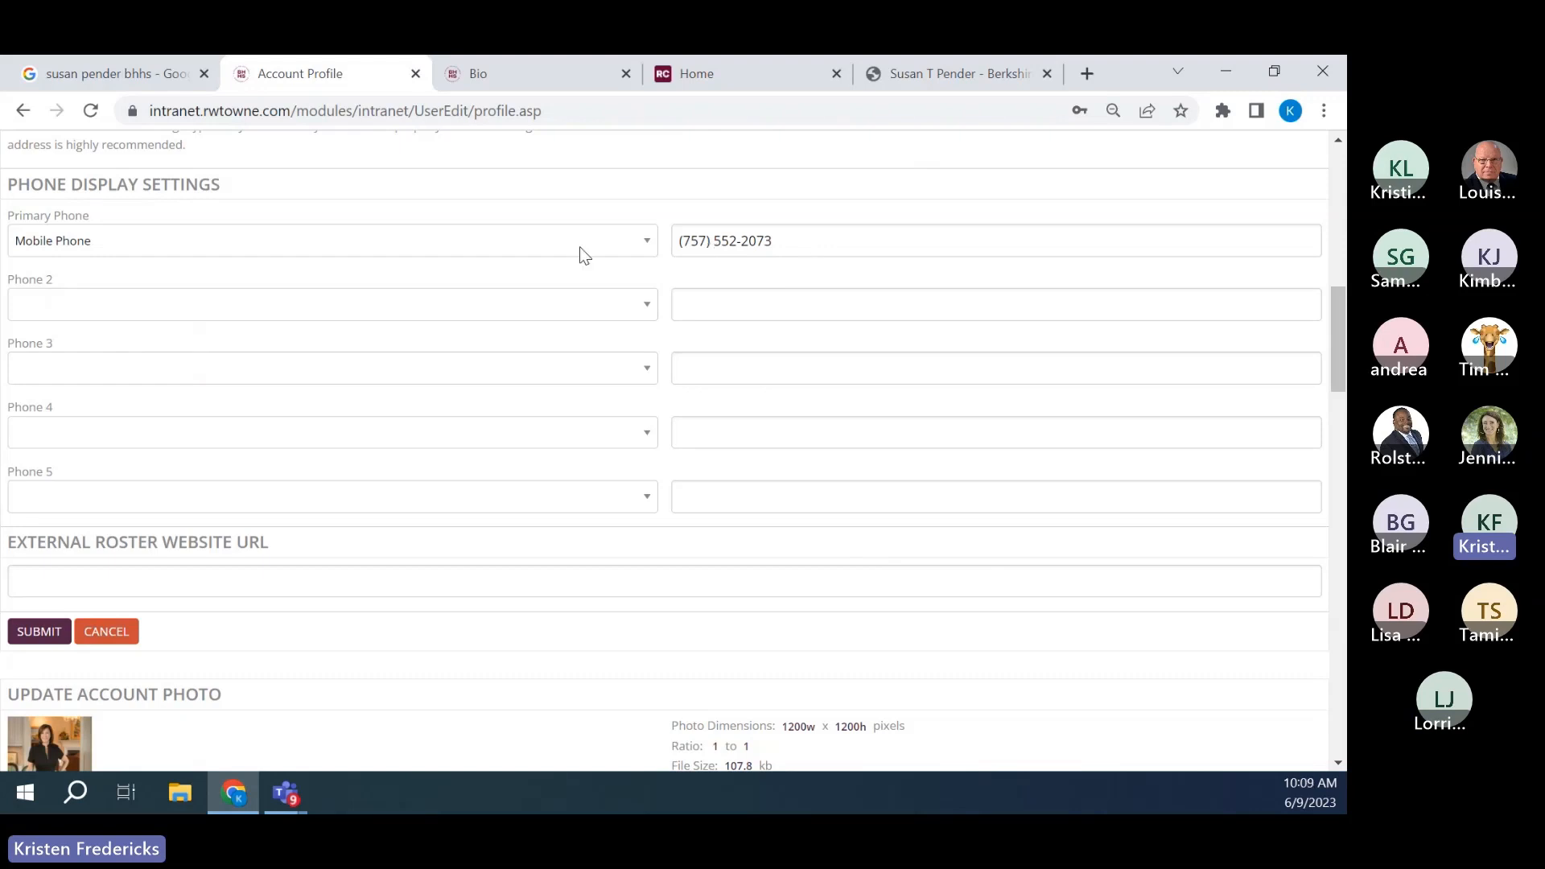
left_click(628, 315)
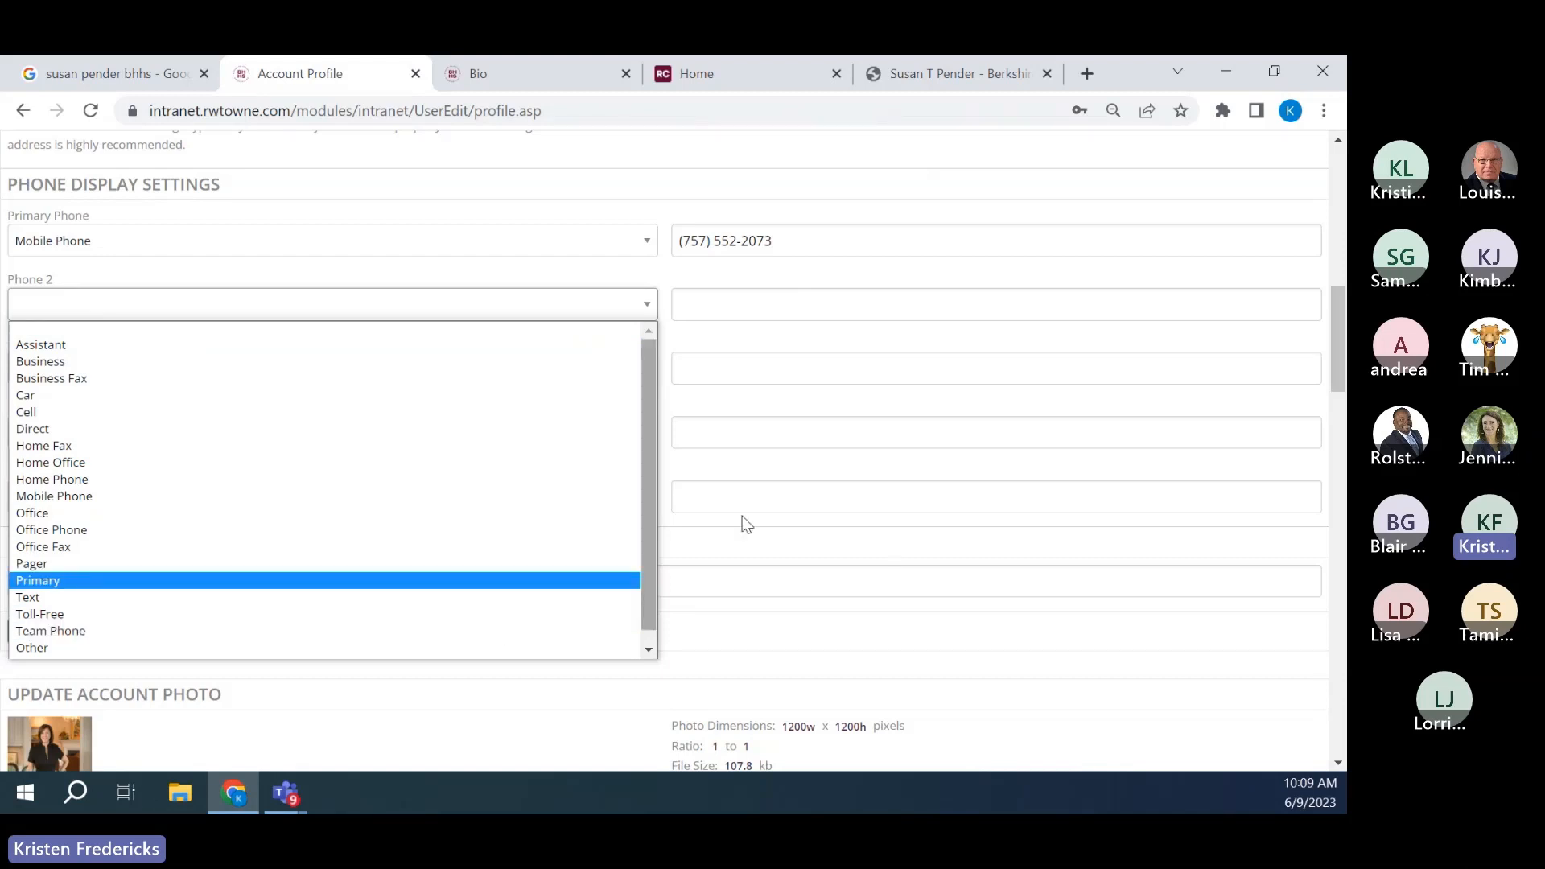
left_click(672, 276)
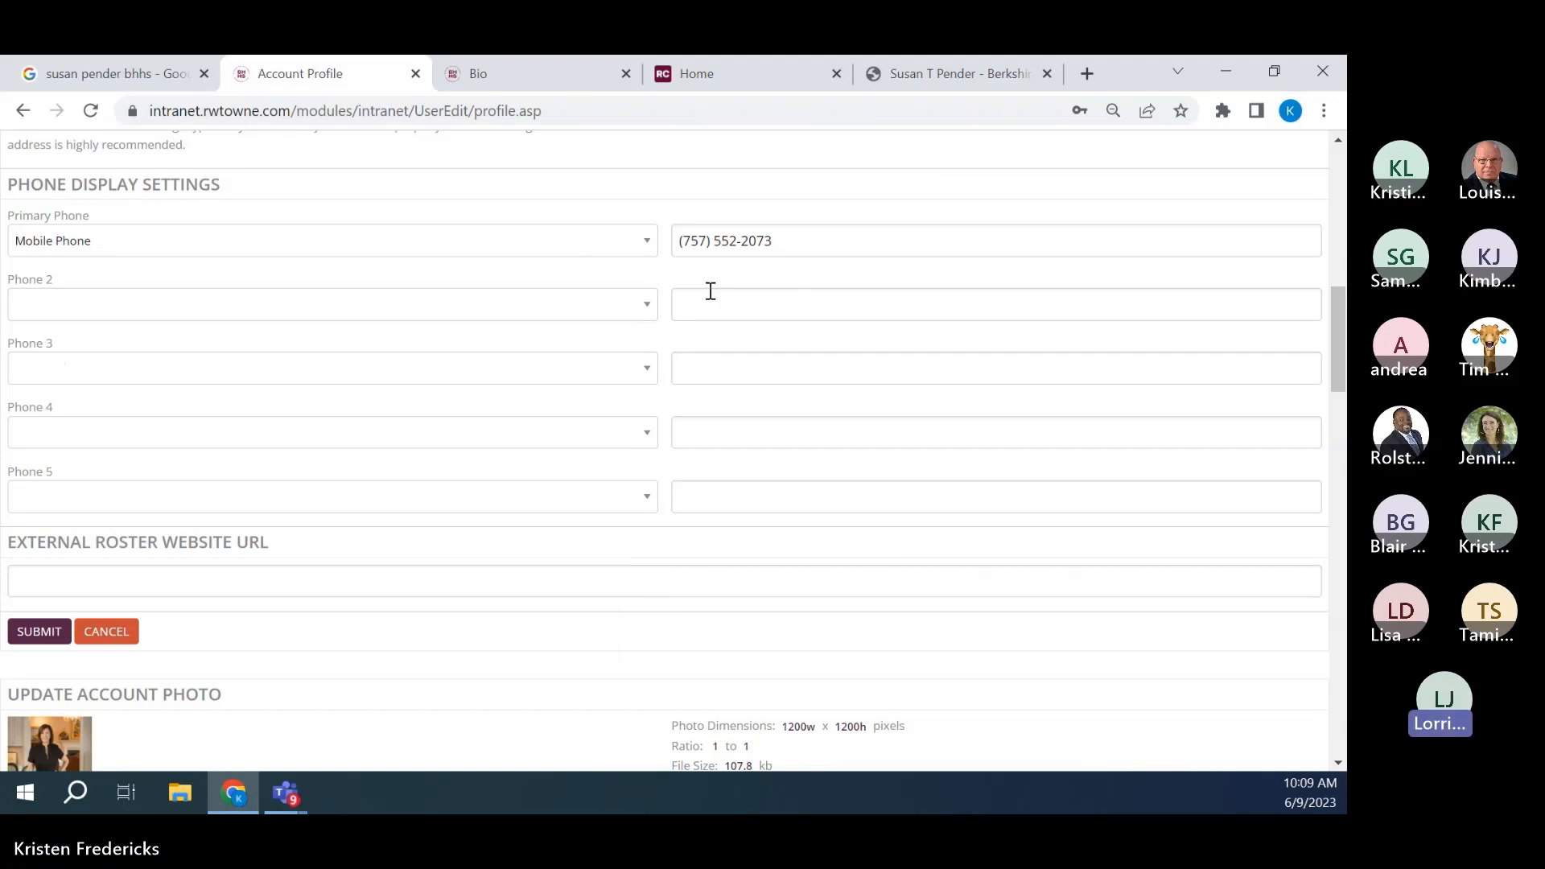
scroll(707, 290, "down", 3)
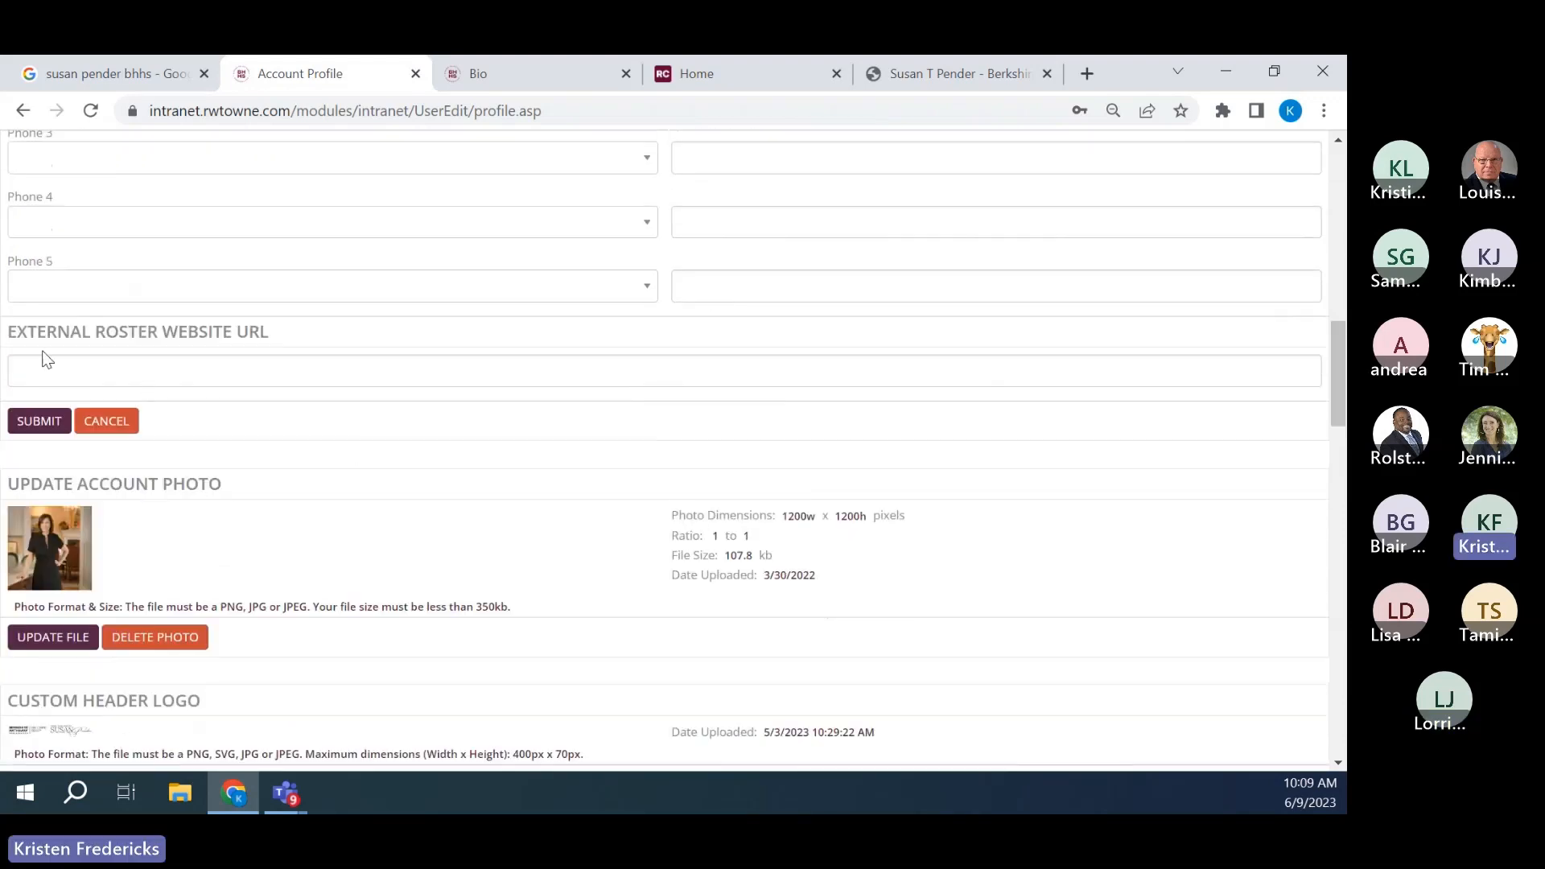
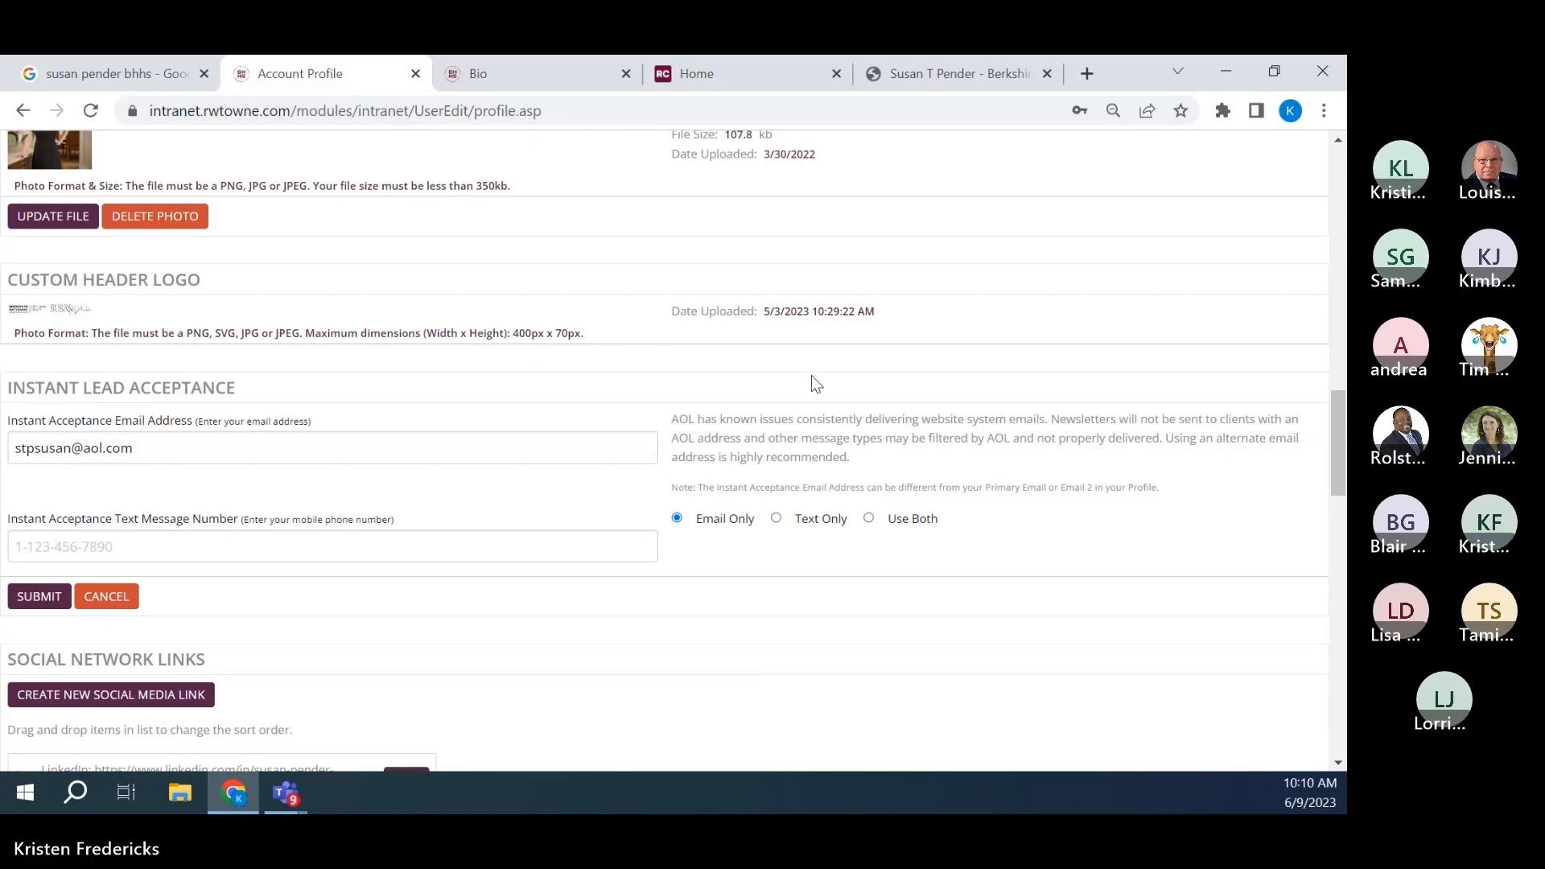
scroll(812, 376, "down", 2)
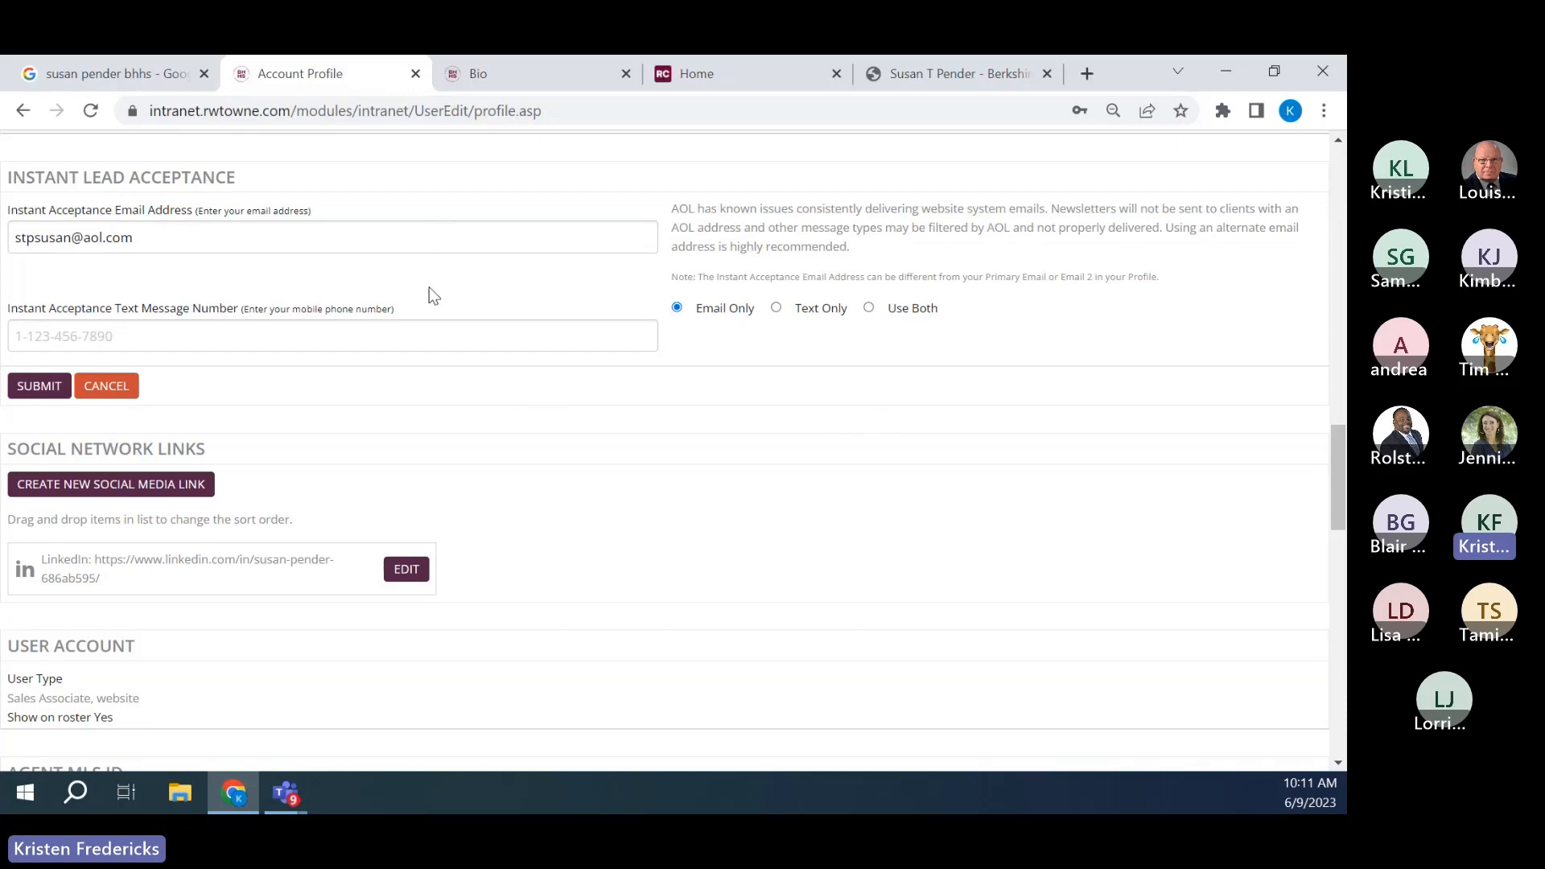
- Copy the primary mobile phone number into the Instant Acceptance Text Message Number of the lead acceptance settings
scroll(886, 338, "up", 8)
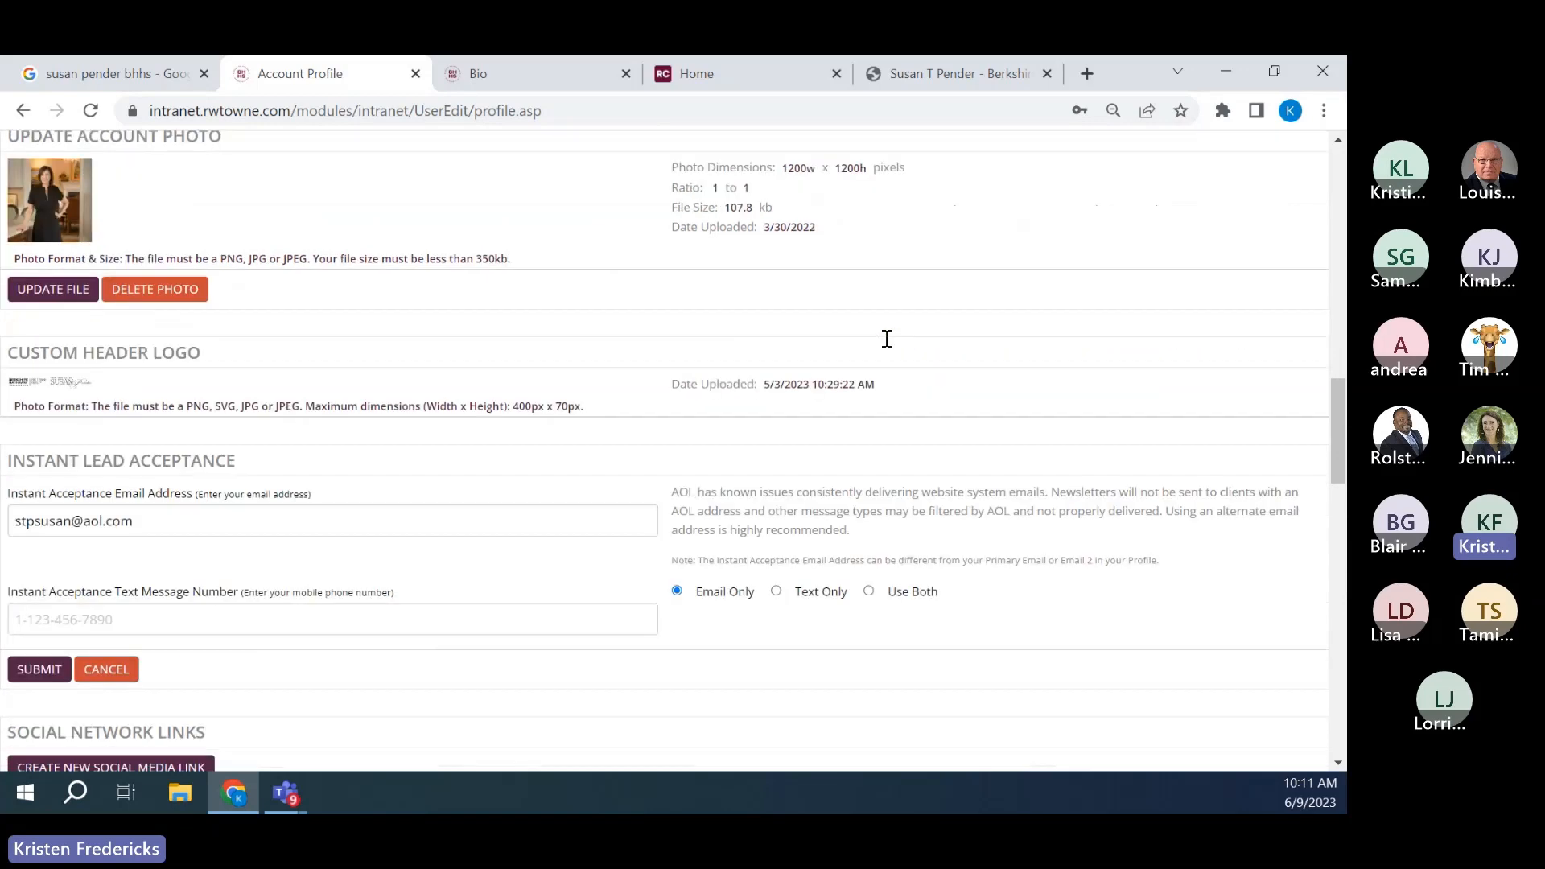
scroll(886, 338, "up", 1)
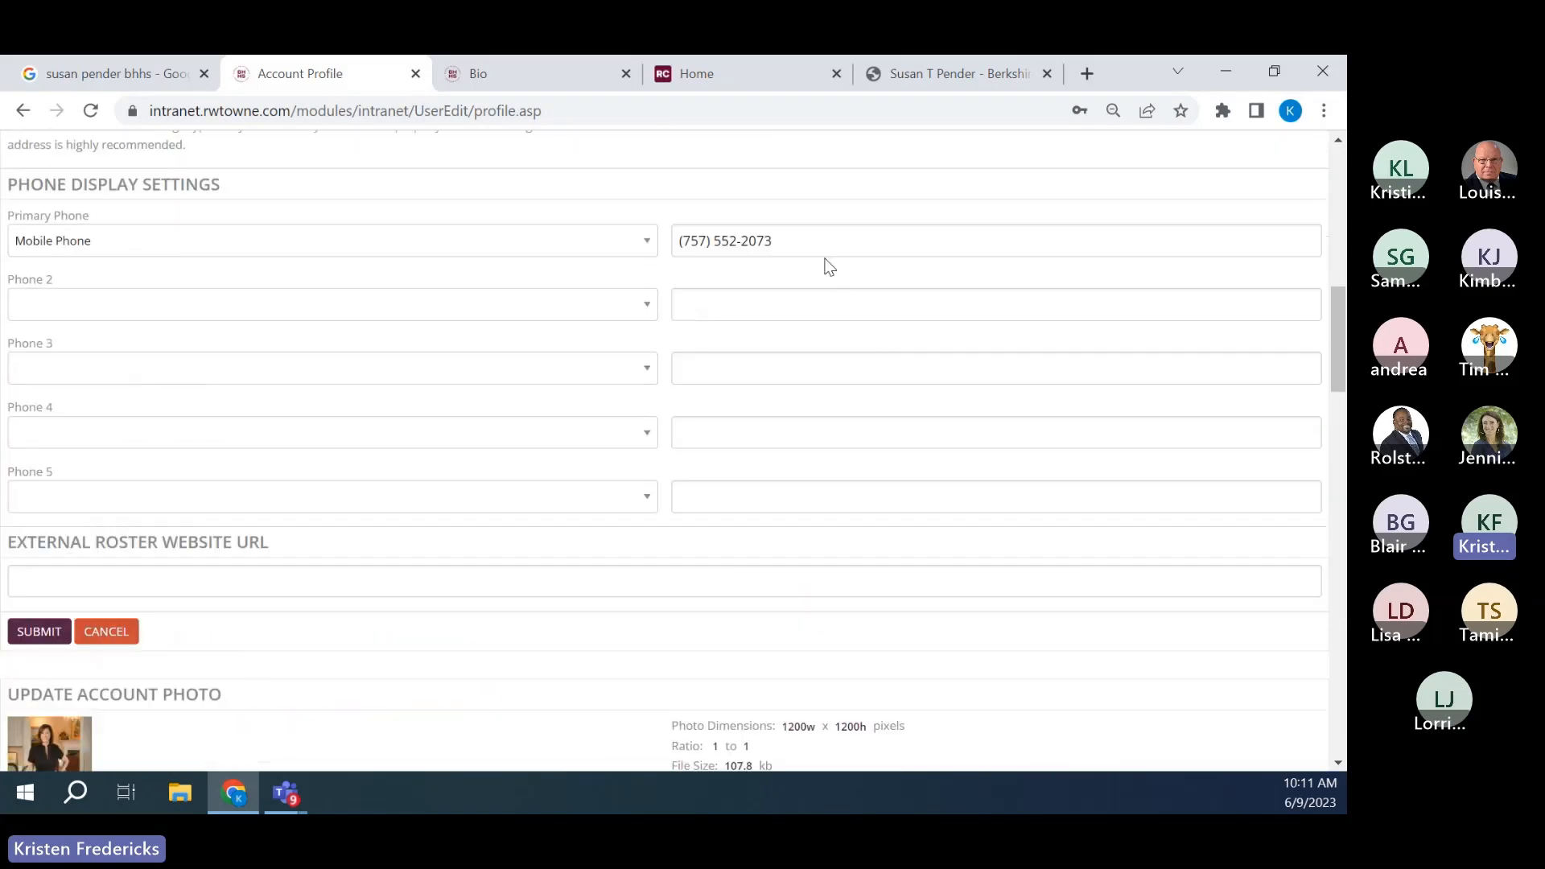
left_click_drag(773, 241, 676, 241)
key("ctrl+c")
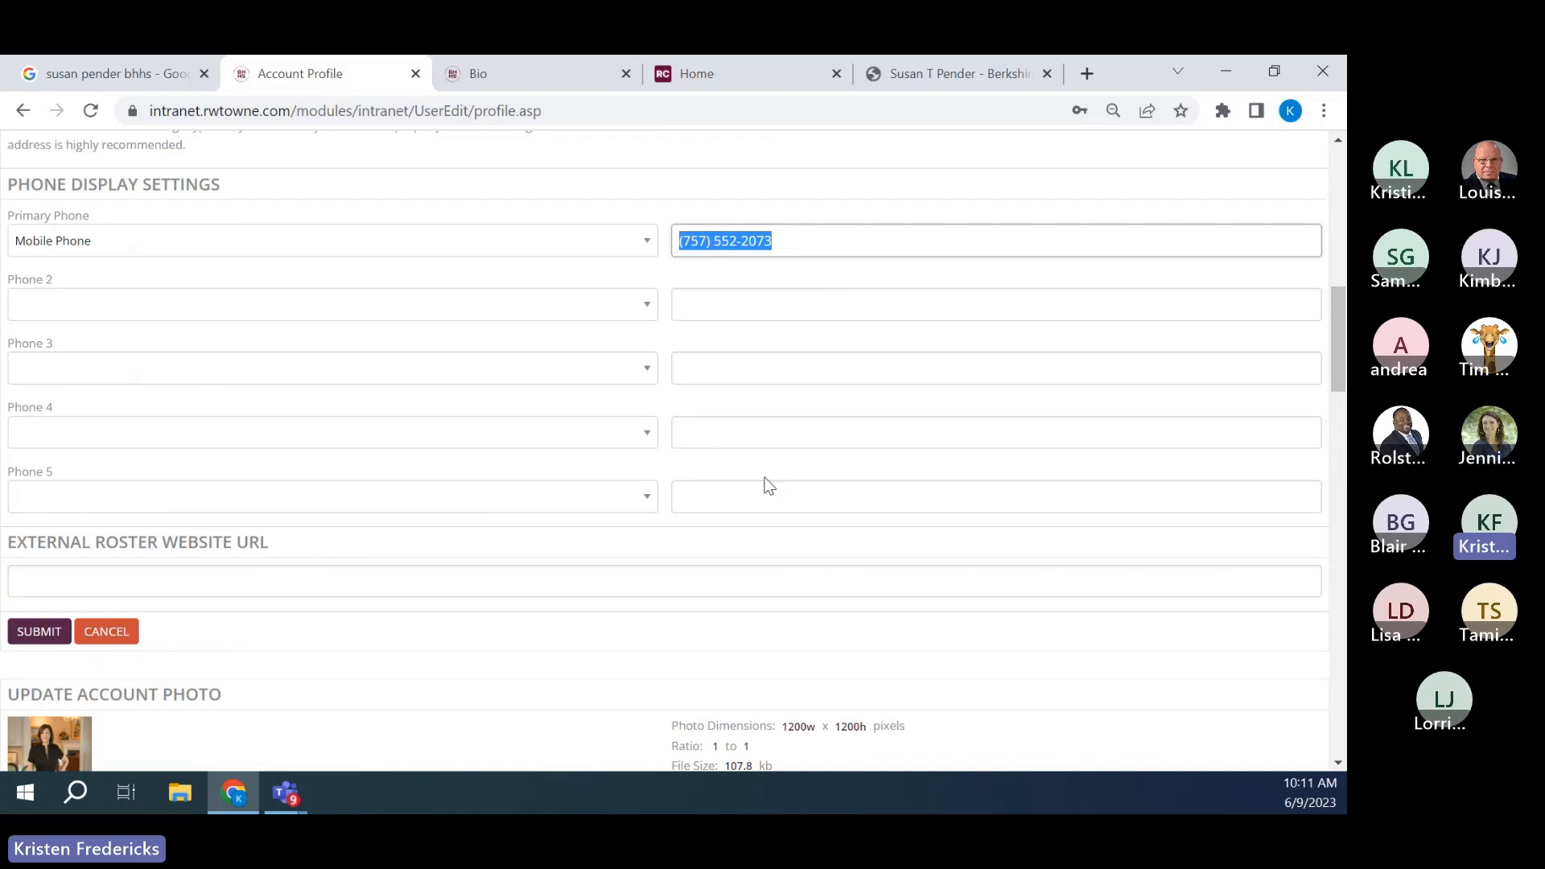
scroll(769, 483, "down", 4)
scroll(769, 481, "down", 5)
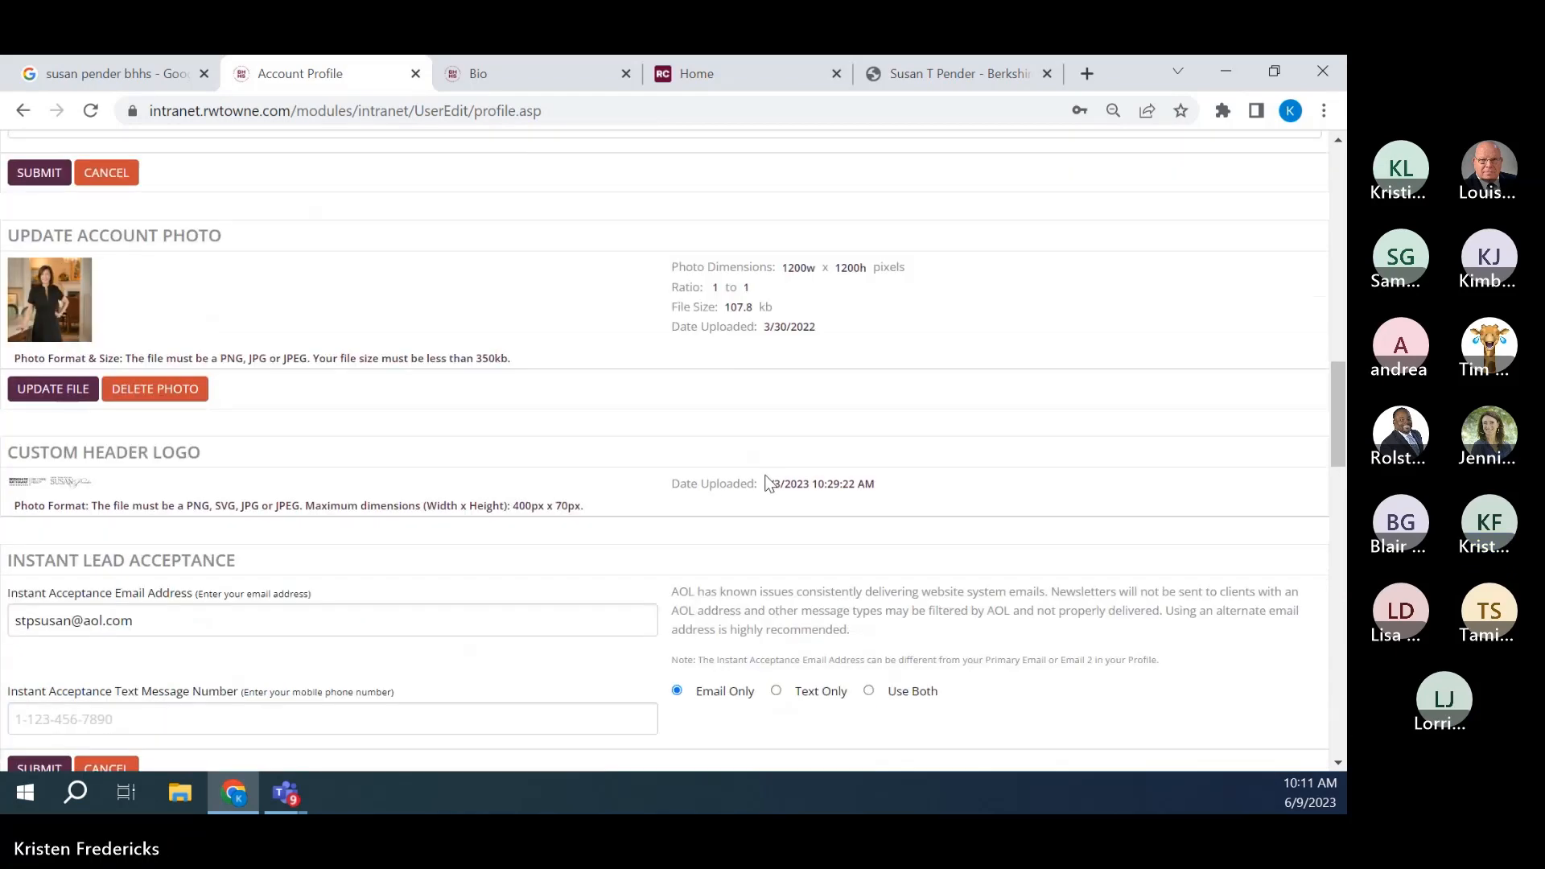
left_click(92, 440)
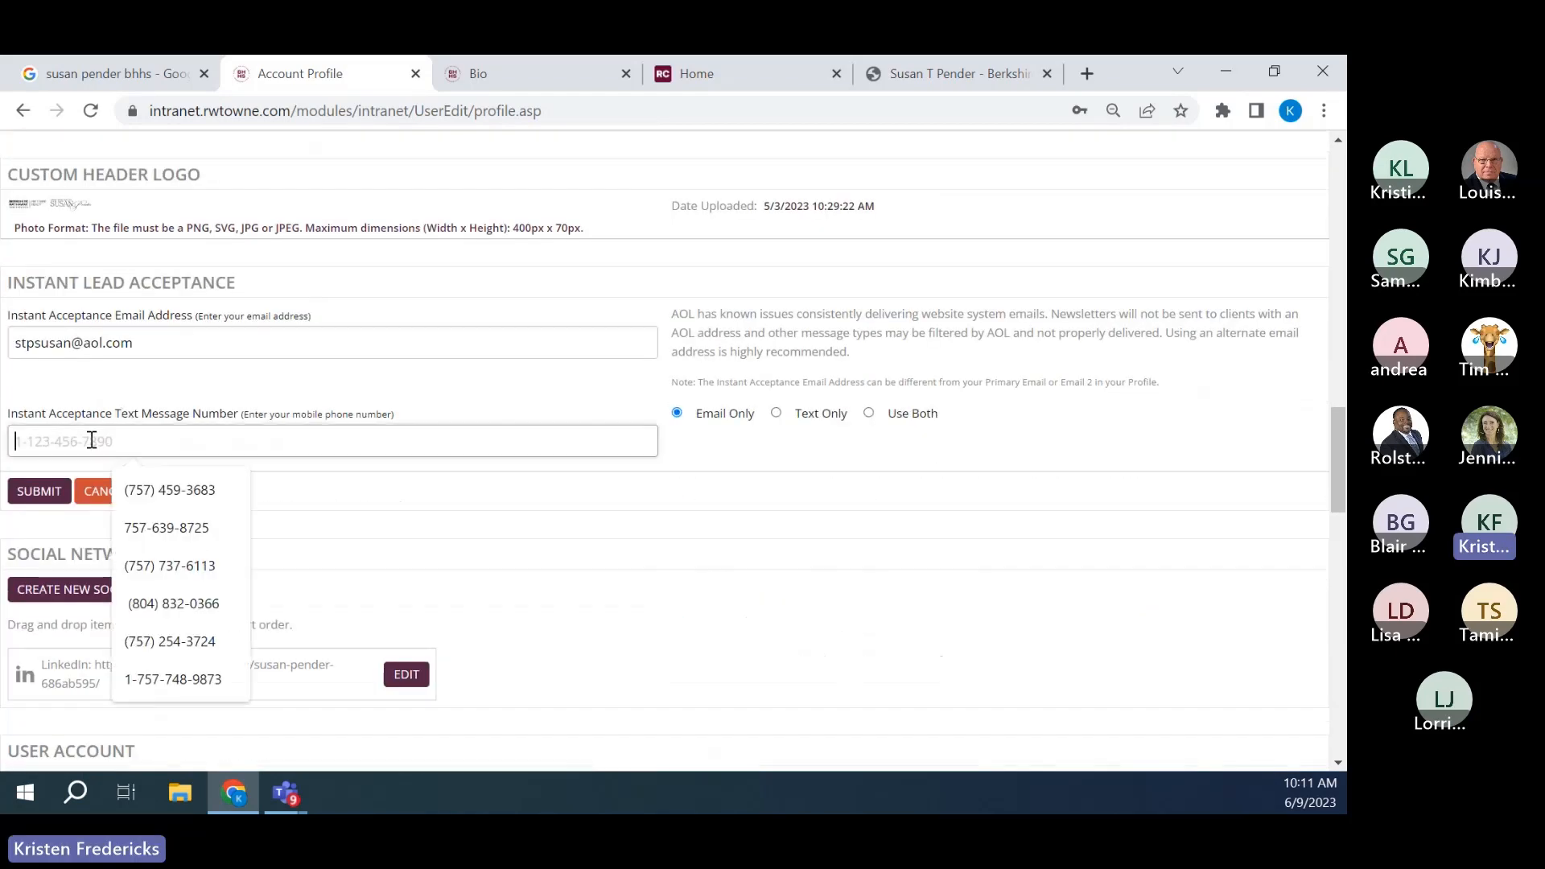
key("ctrl+v")
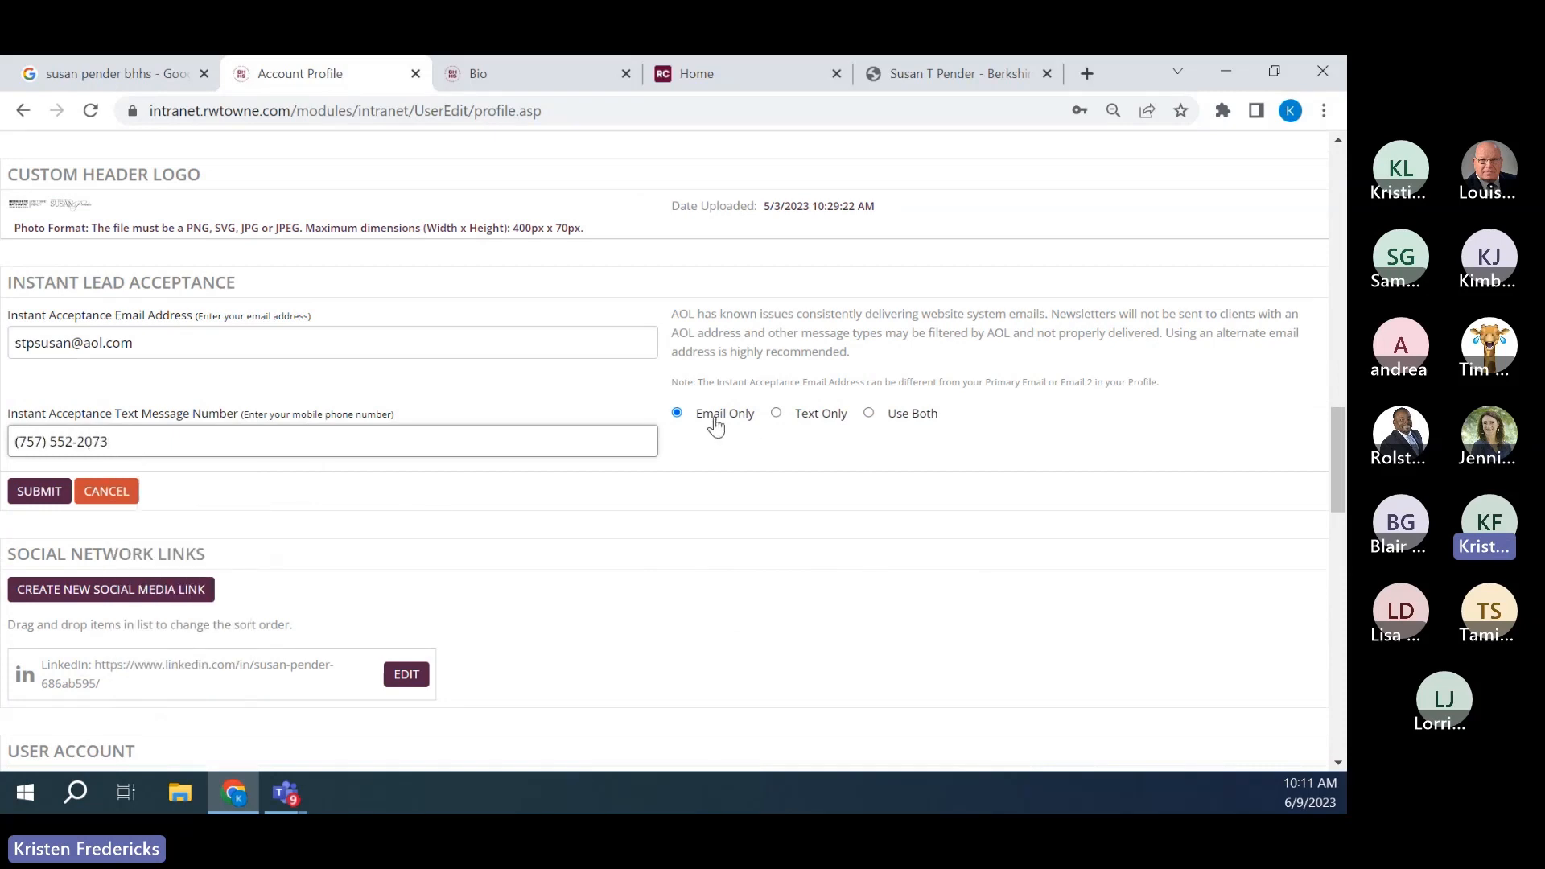
- Set instant lead acceptance to Use Both and submit it, continuing with the AOL email address
left_click(869, 414)
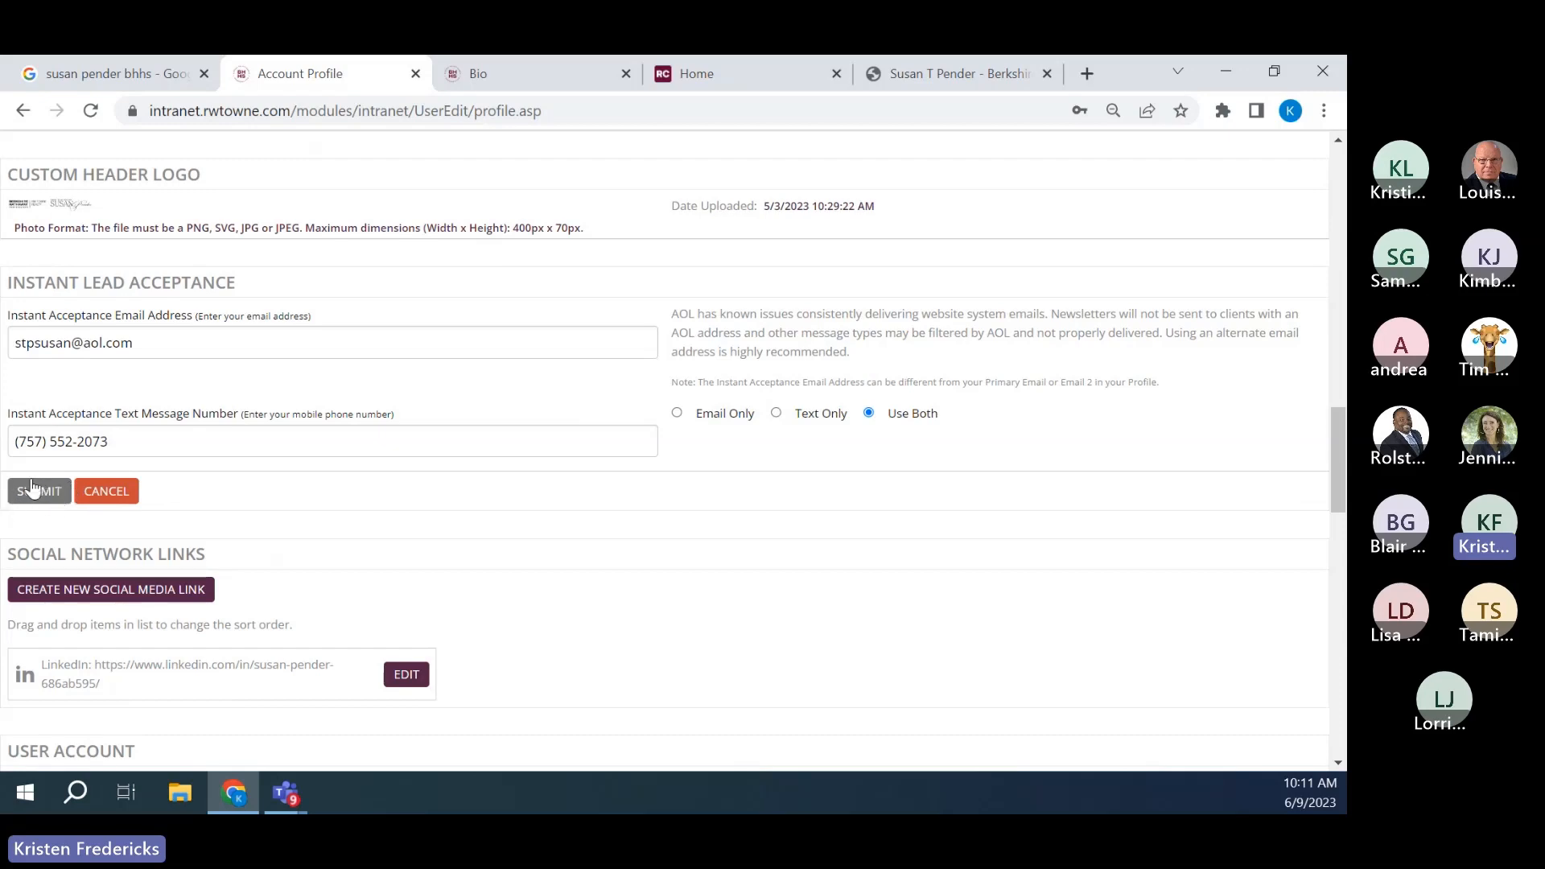
scroll(211, 429, "up", 5)
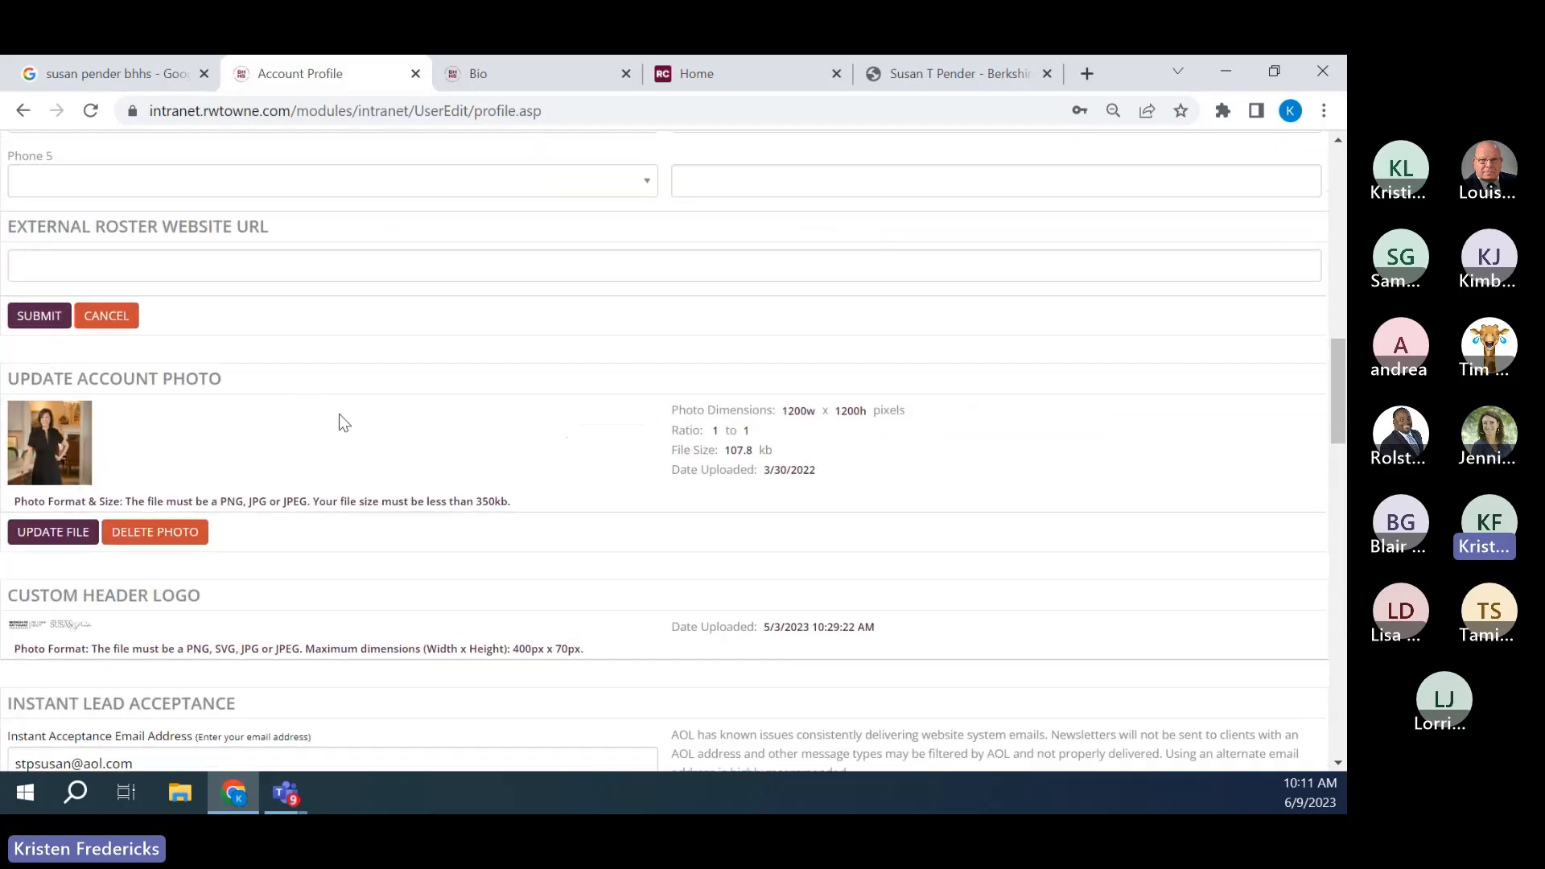
scroll(340, 426, "up", 5)
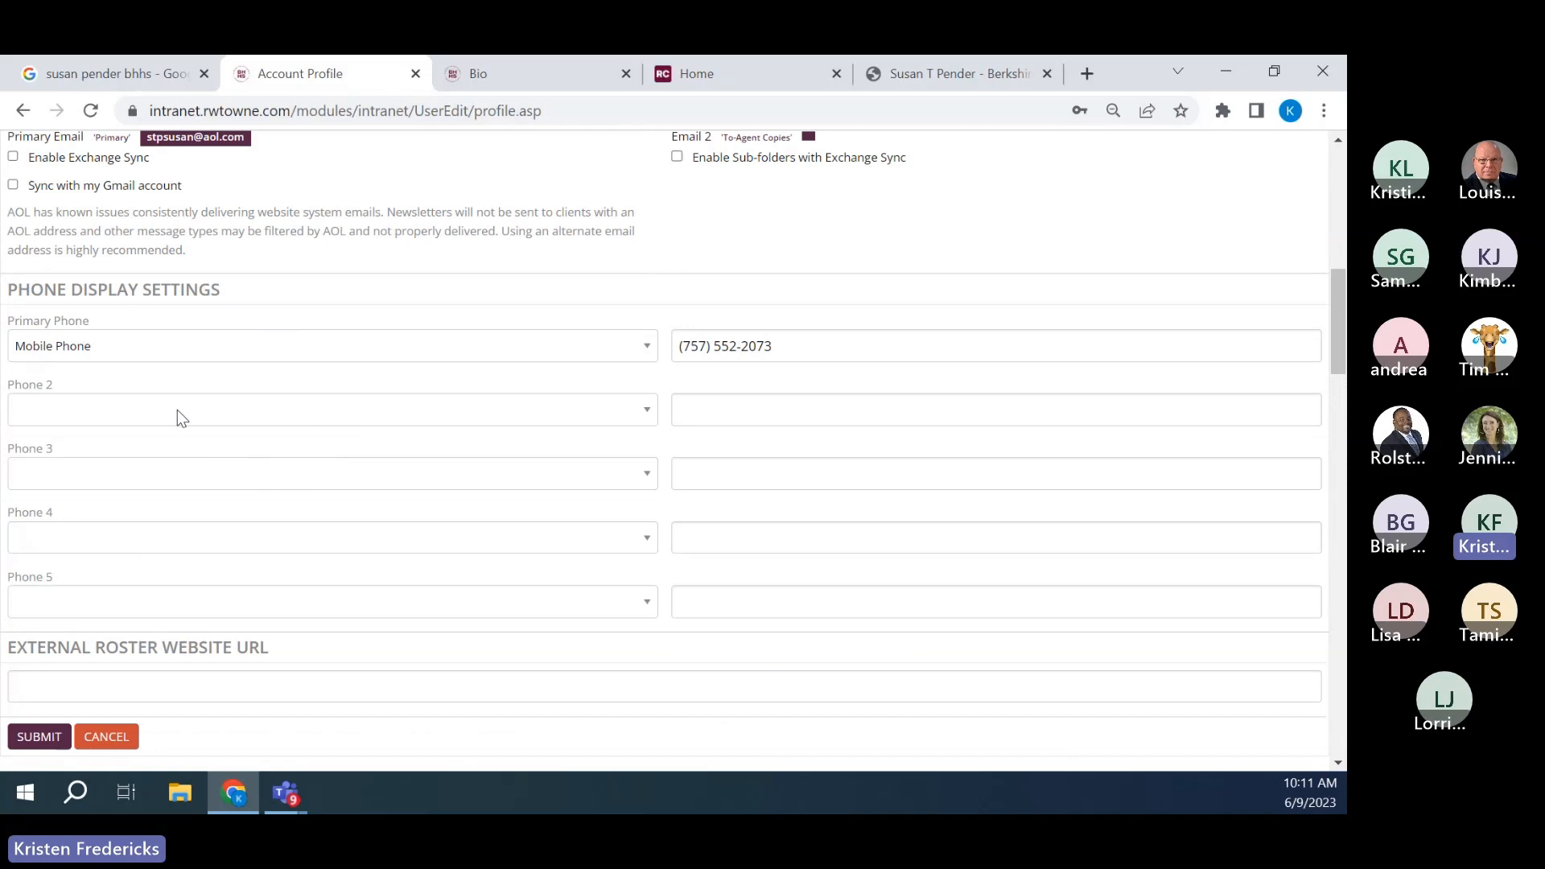
scroll(176, 409, "down", 3)
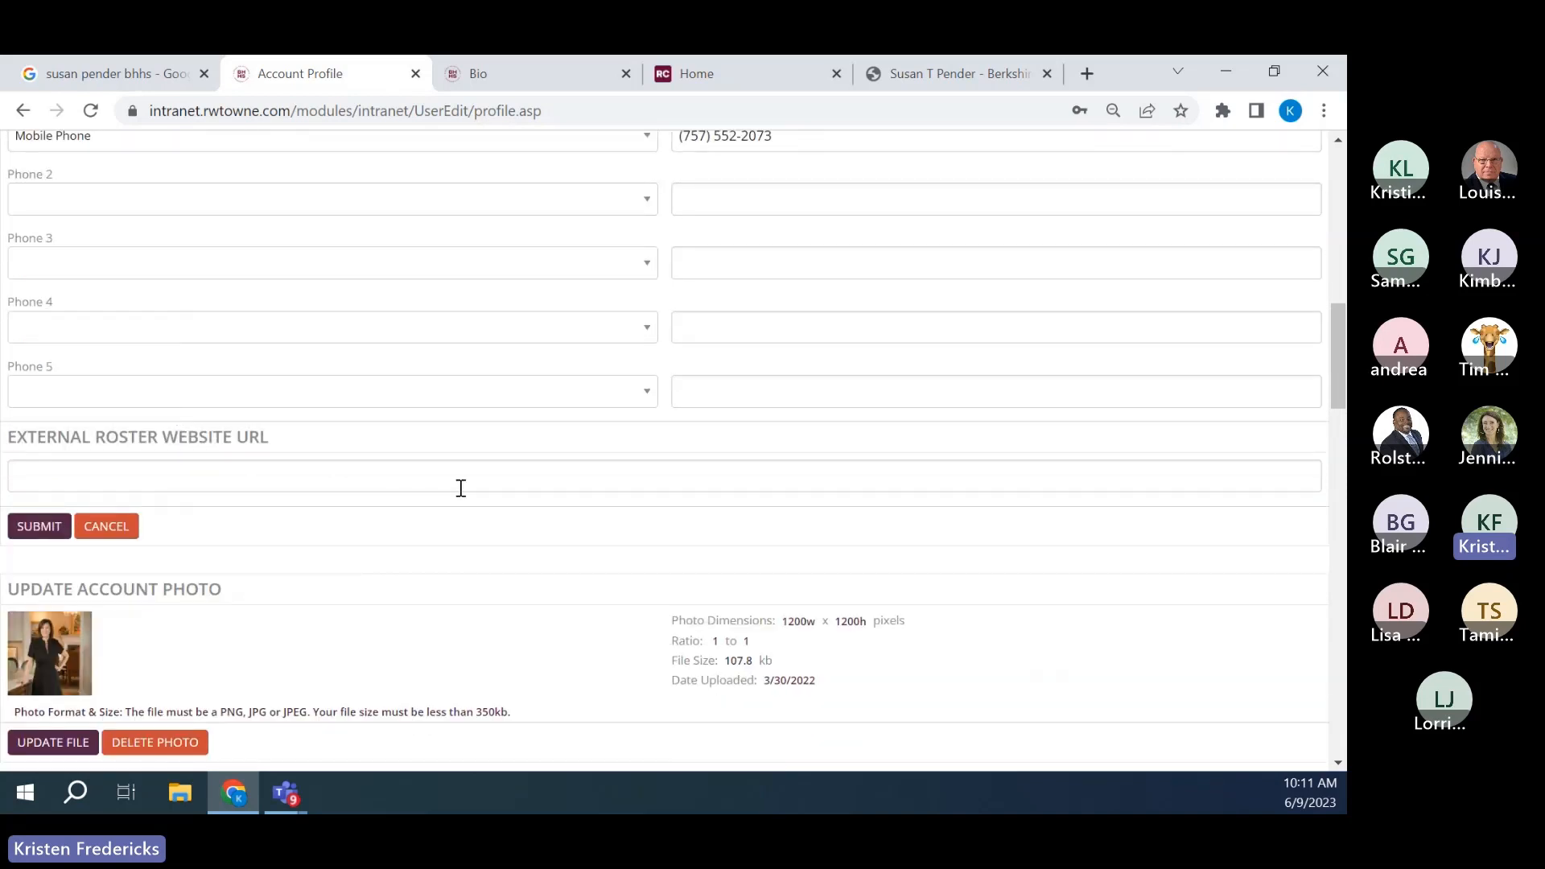
scroll(461, 489, "down", 1)
scroll(461, 488, "down", 7)
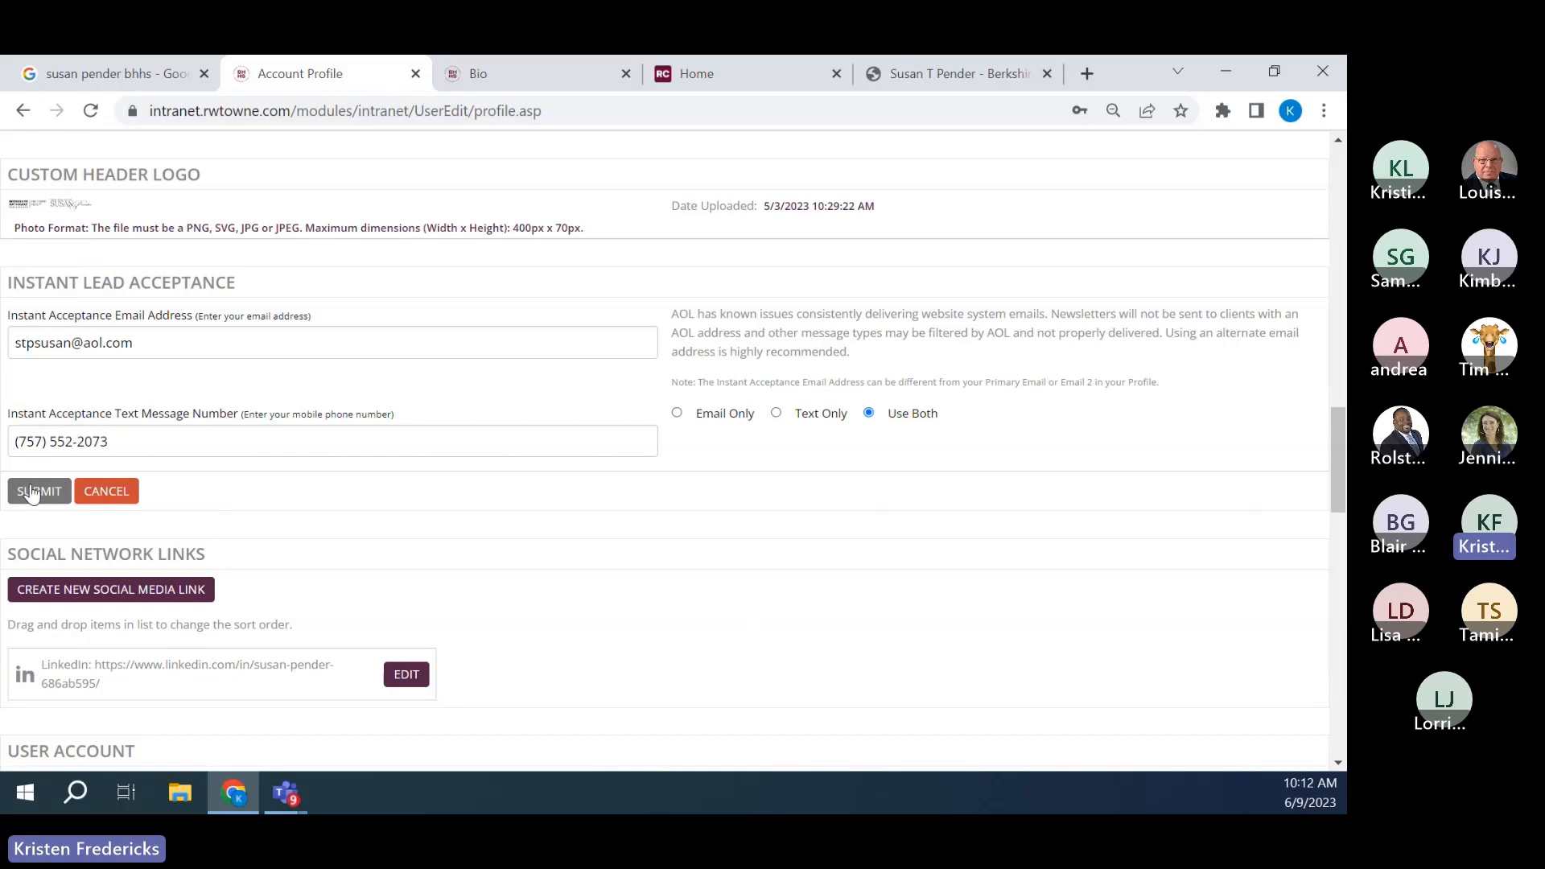
left_click(31, 493)
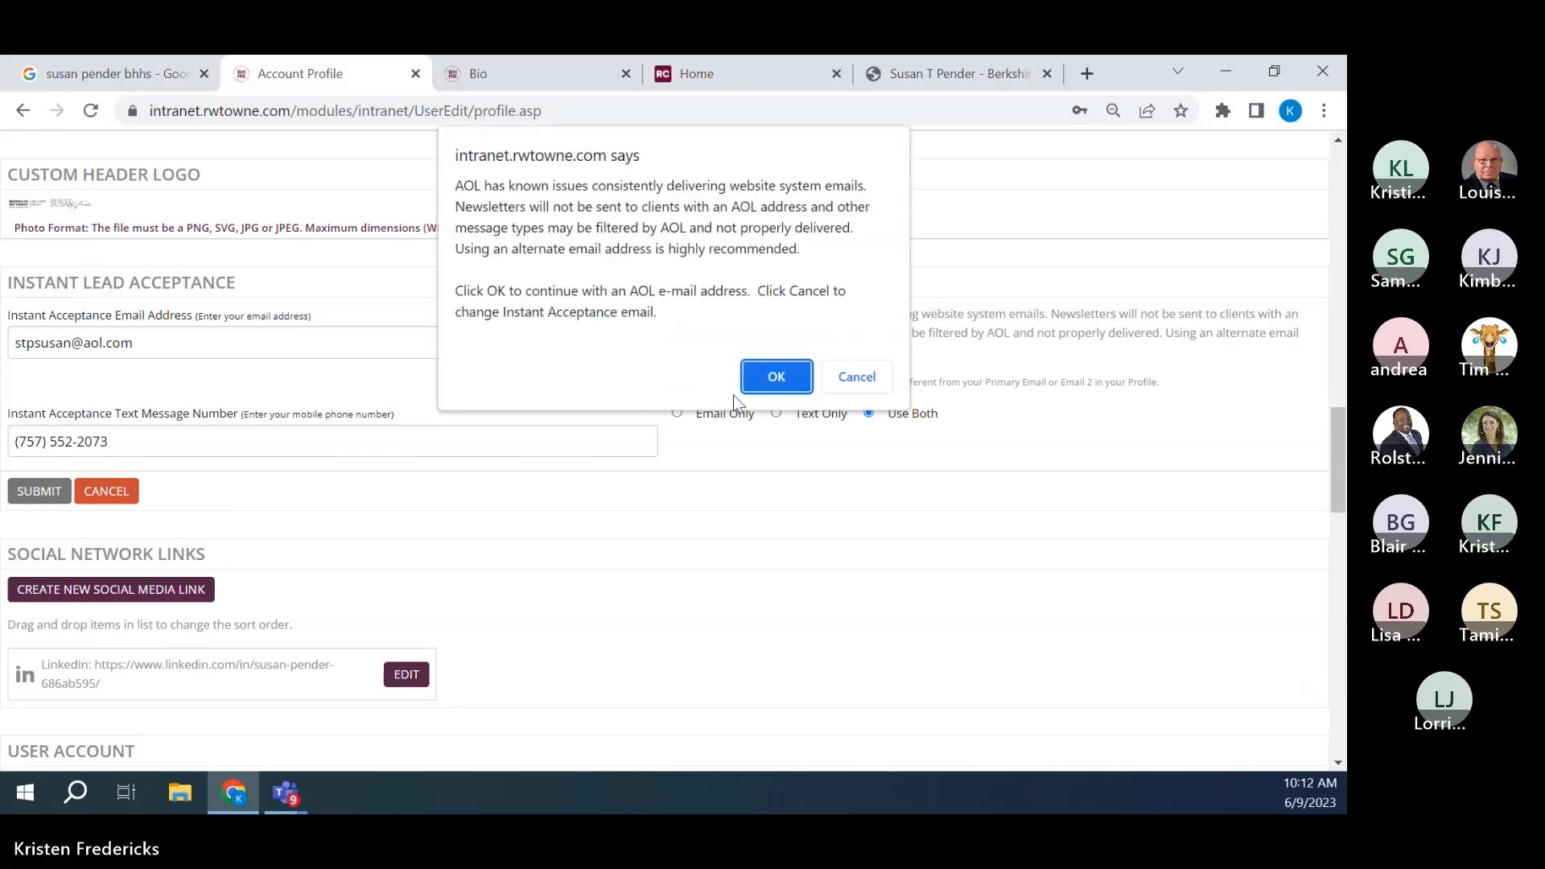
left_click(762, 374)
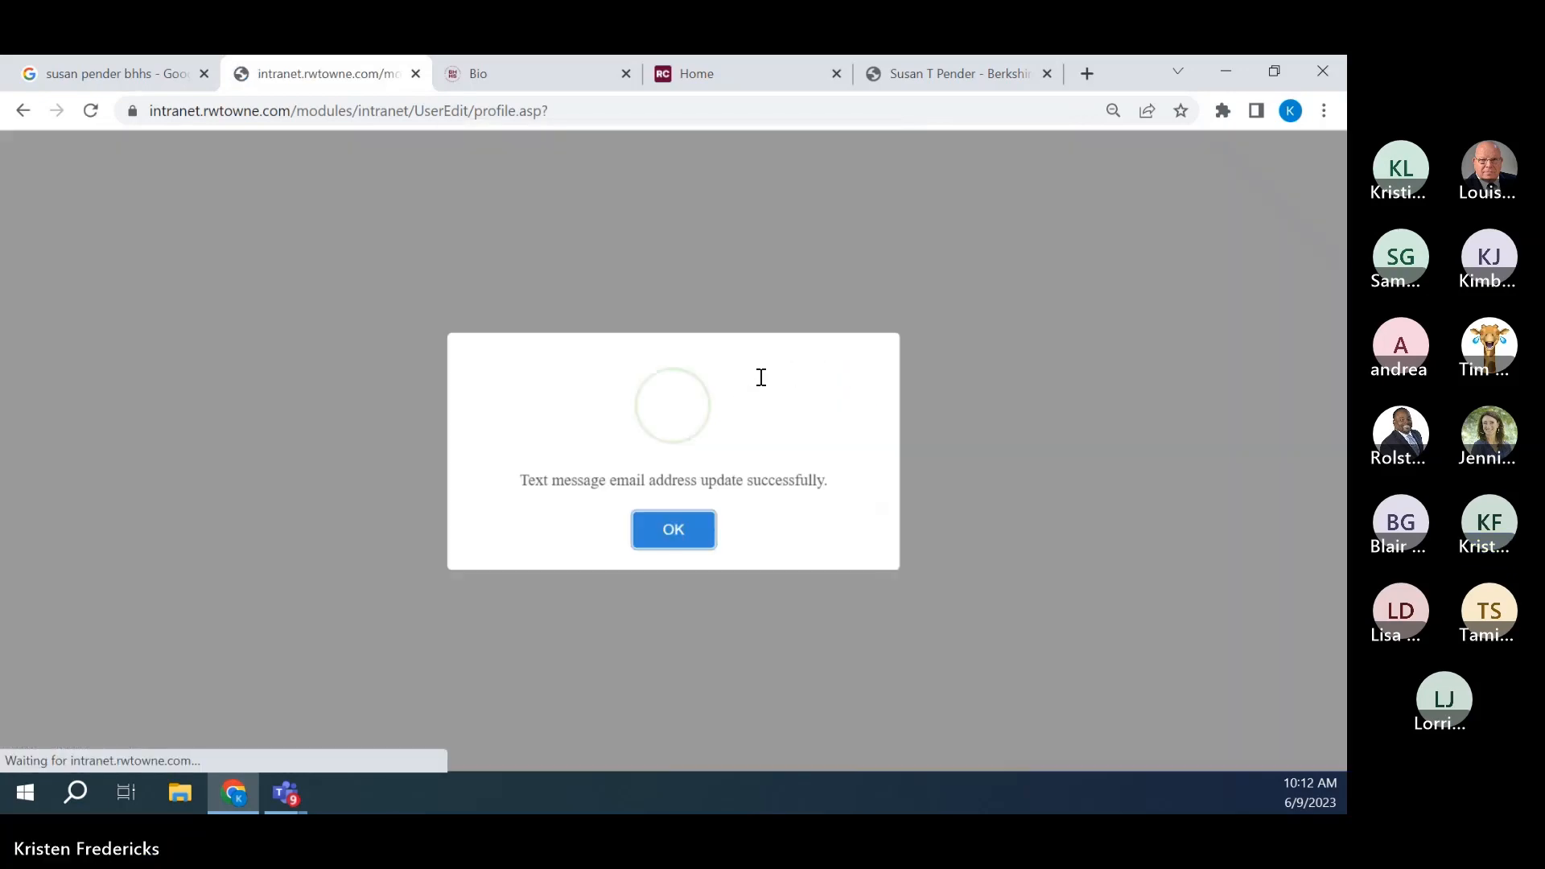
left_click(685, 533)
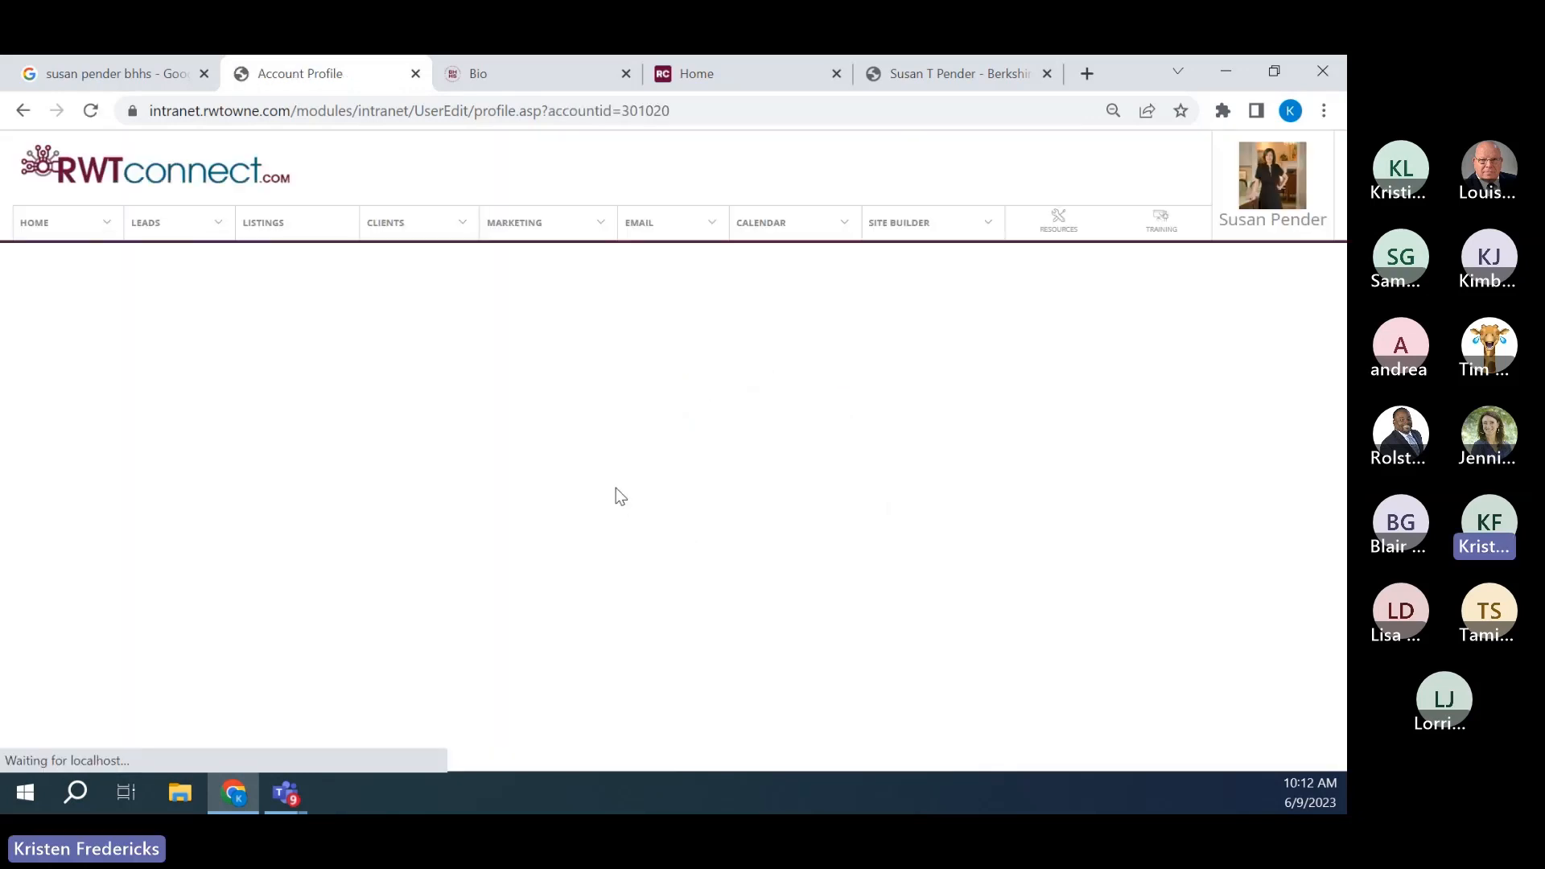
- Review the social network links and the available types for a new social media link, then cancel adding one
scroll(619, 495, "down", 3)
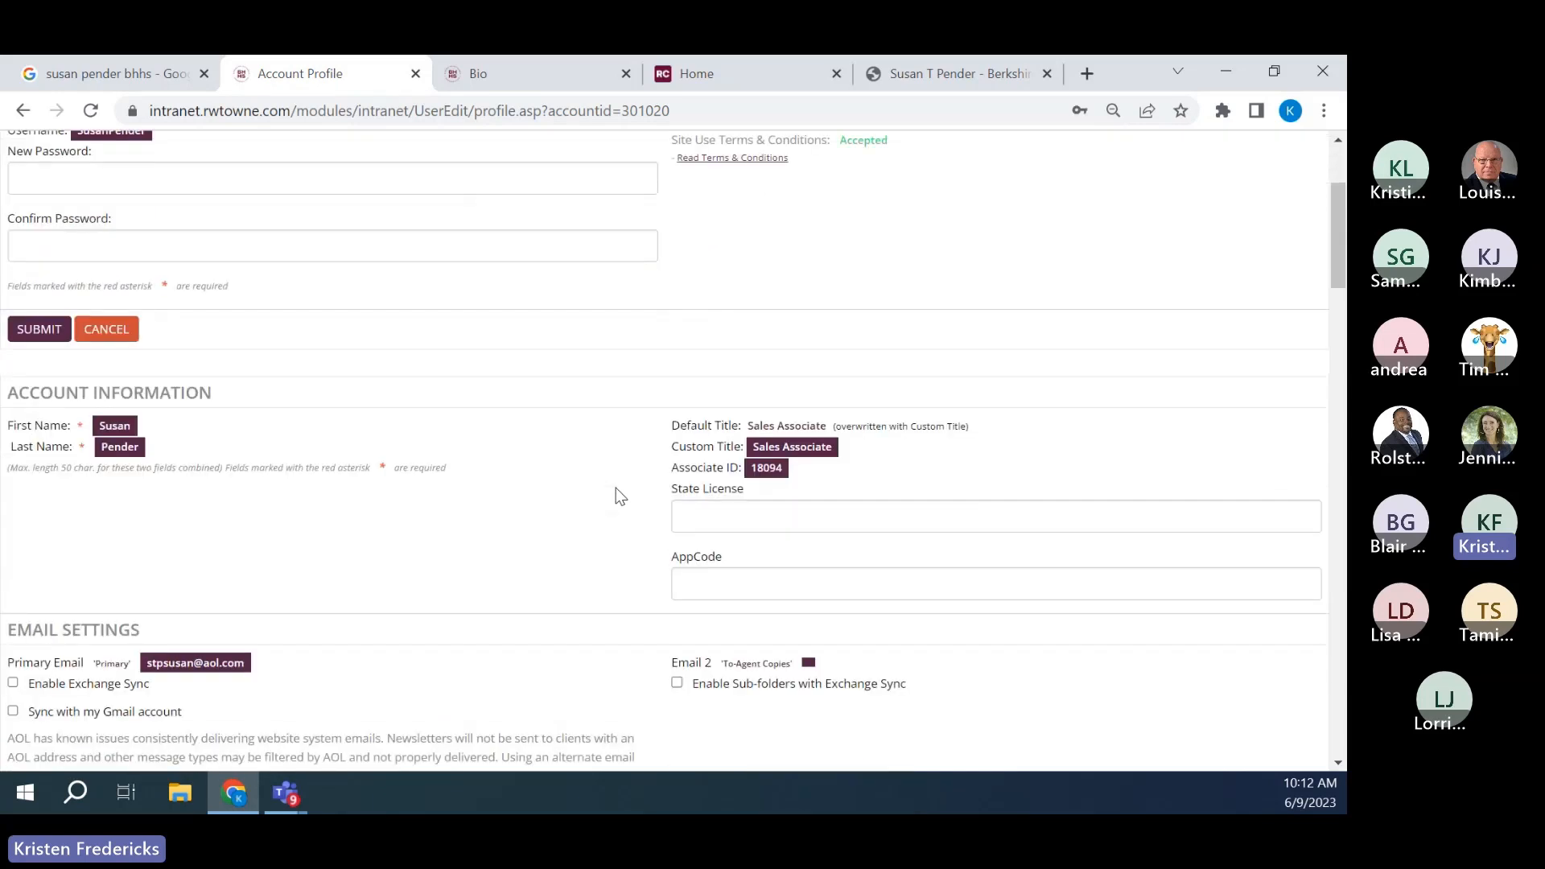
scroll(620, 495, "down", 5)
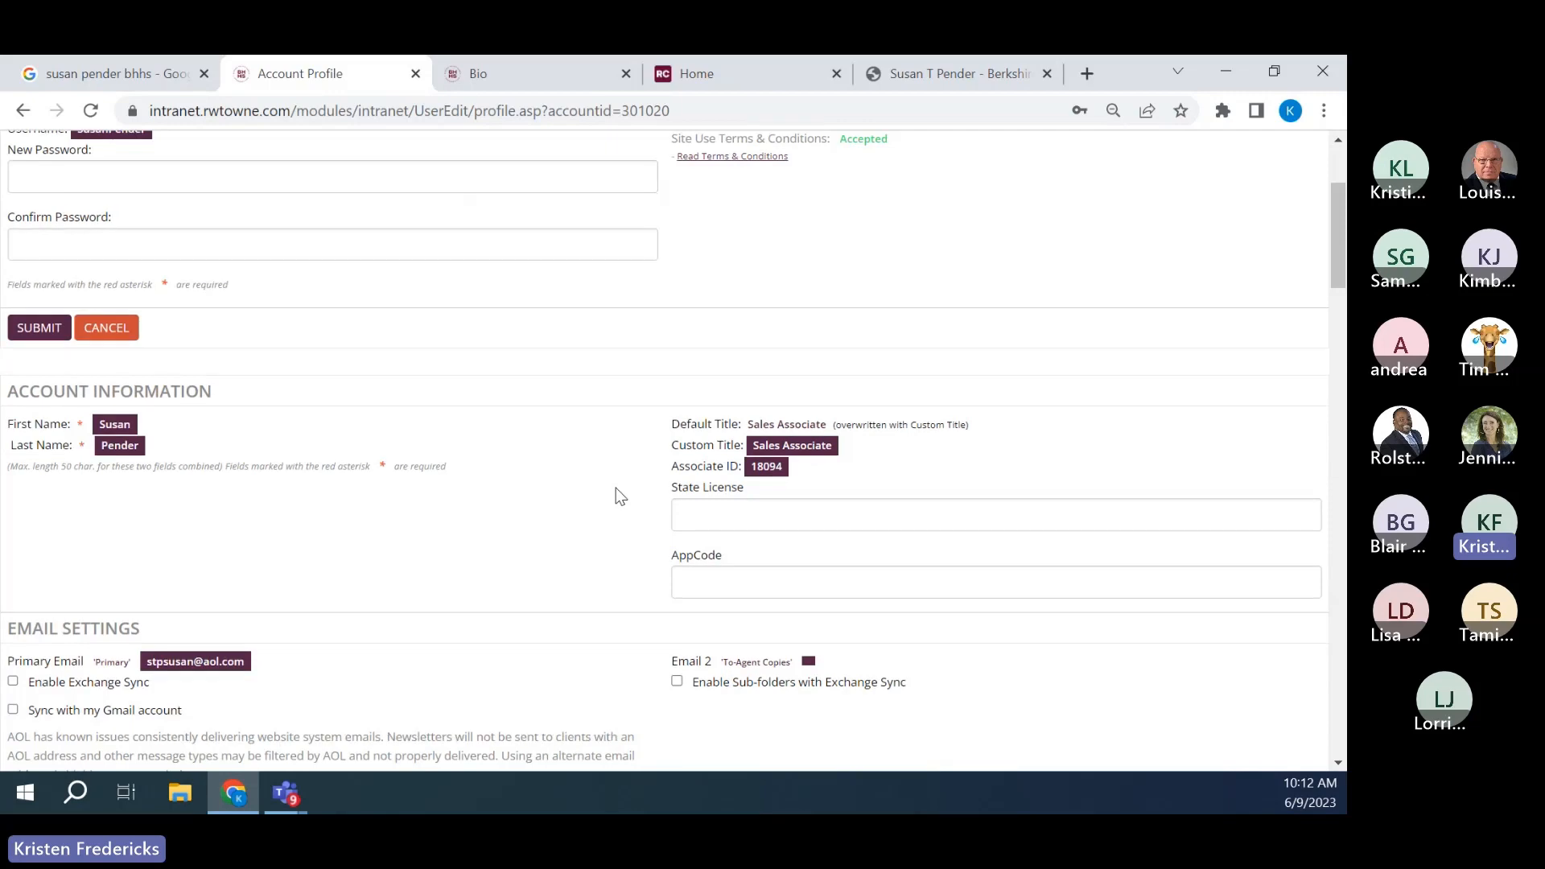
scroll(620, 495, "down", 2)
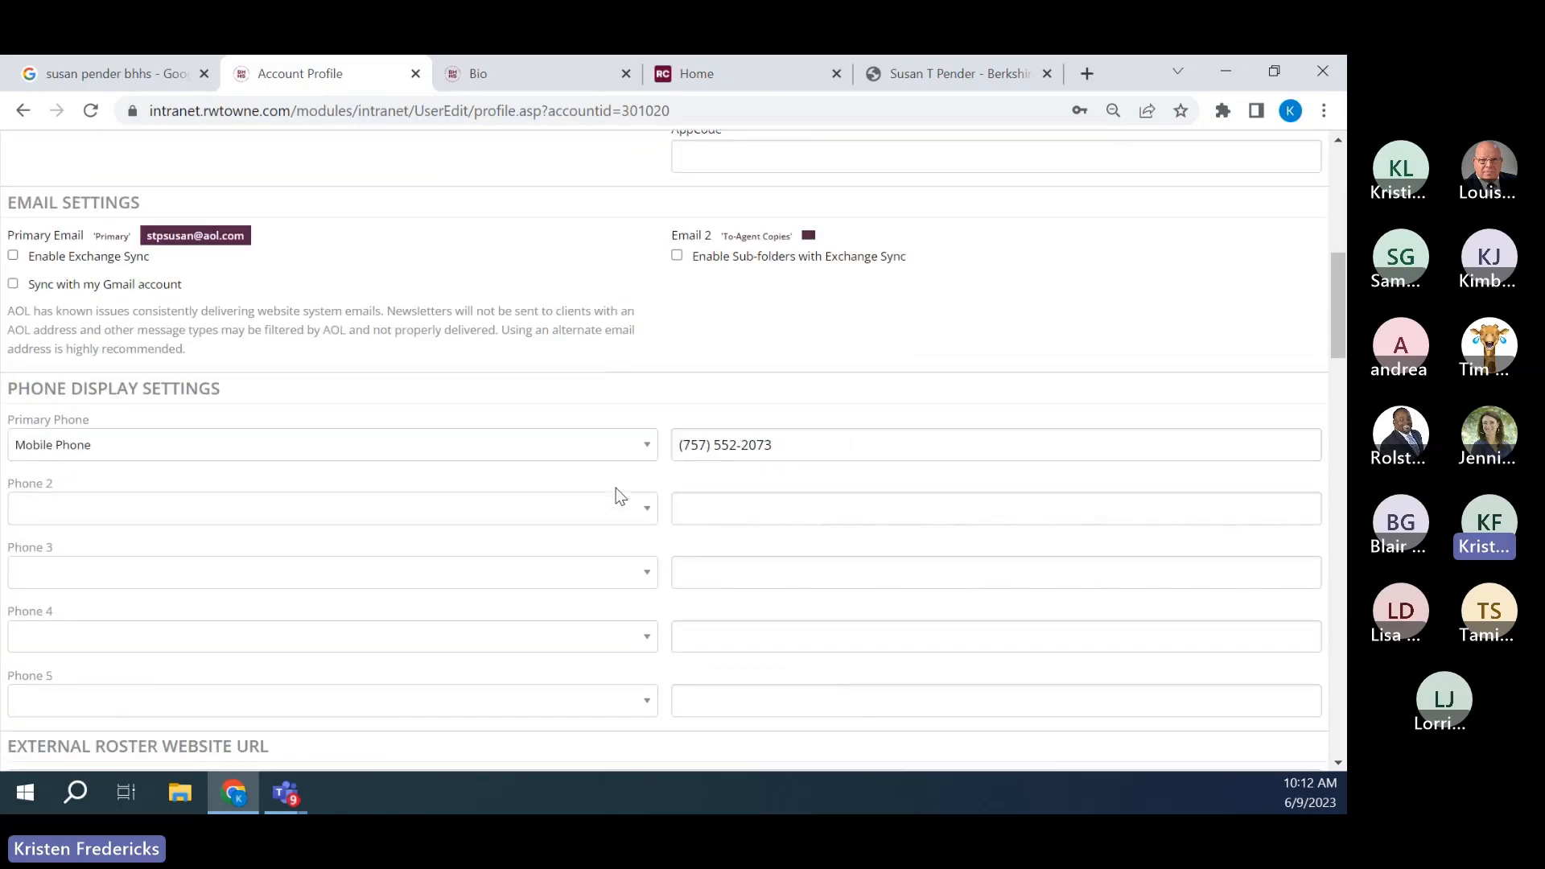
scroll(620, 495, "down", 5)
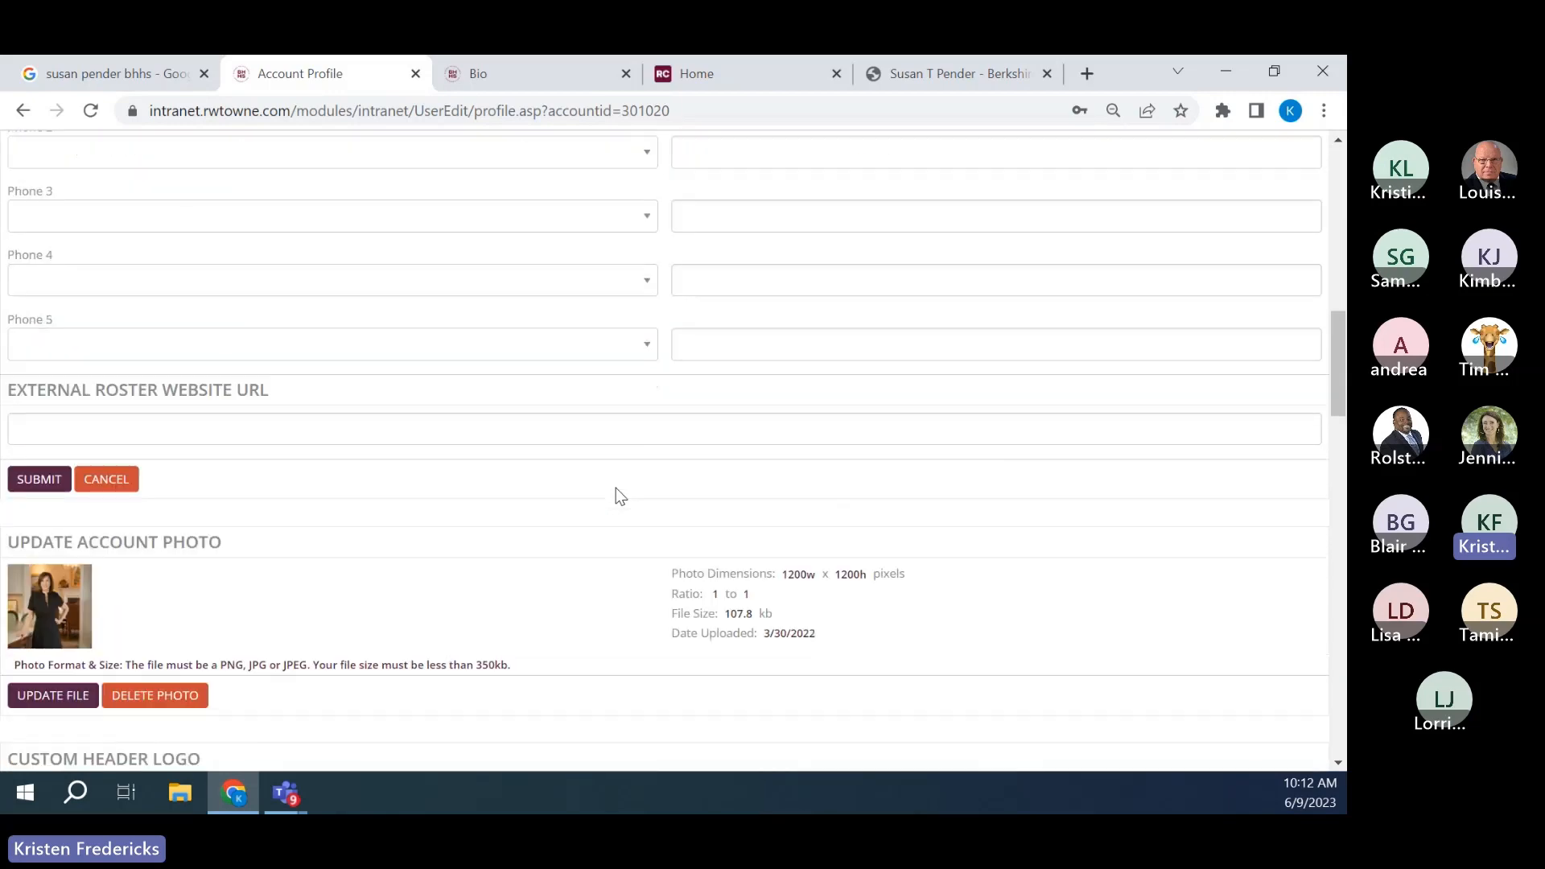
scroll(620, 495, "down", 5)
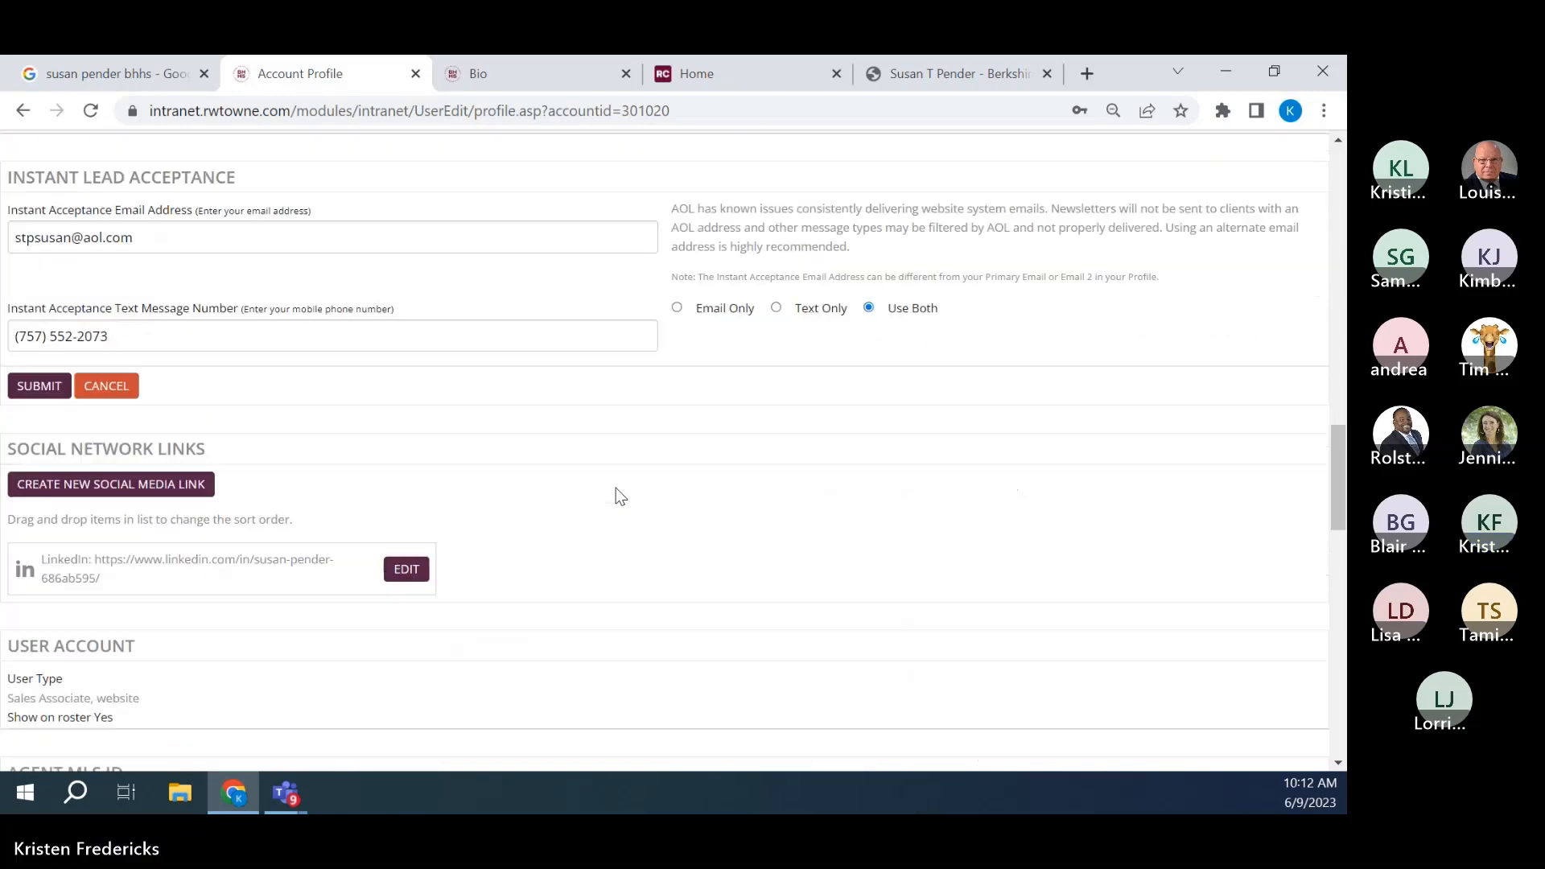
scroll(620, 495, "down", 3)
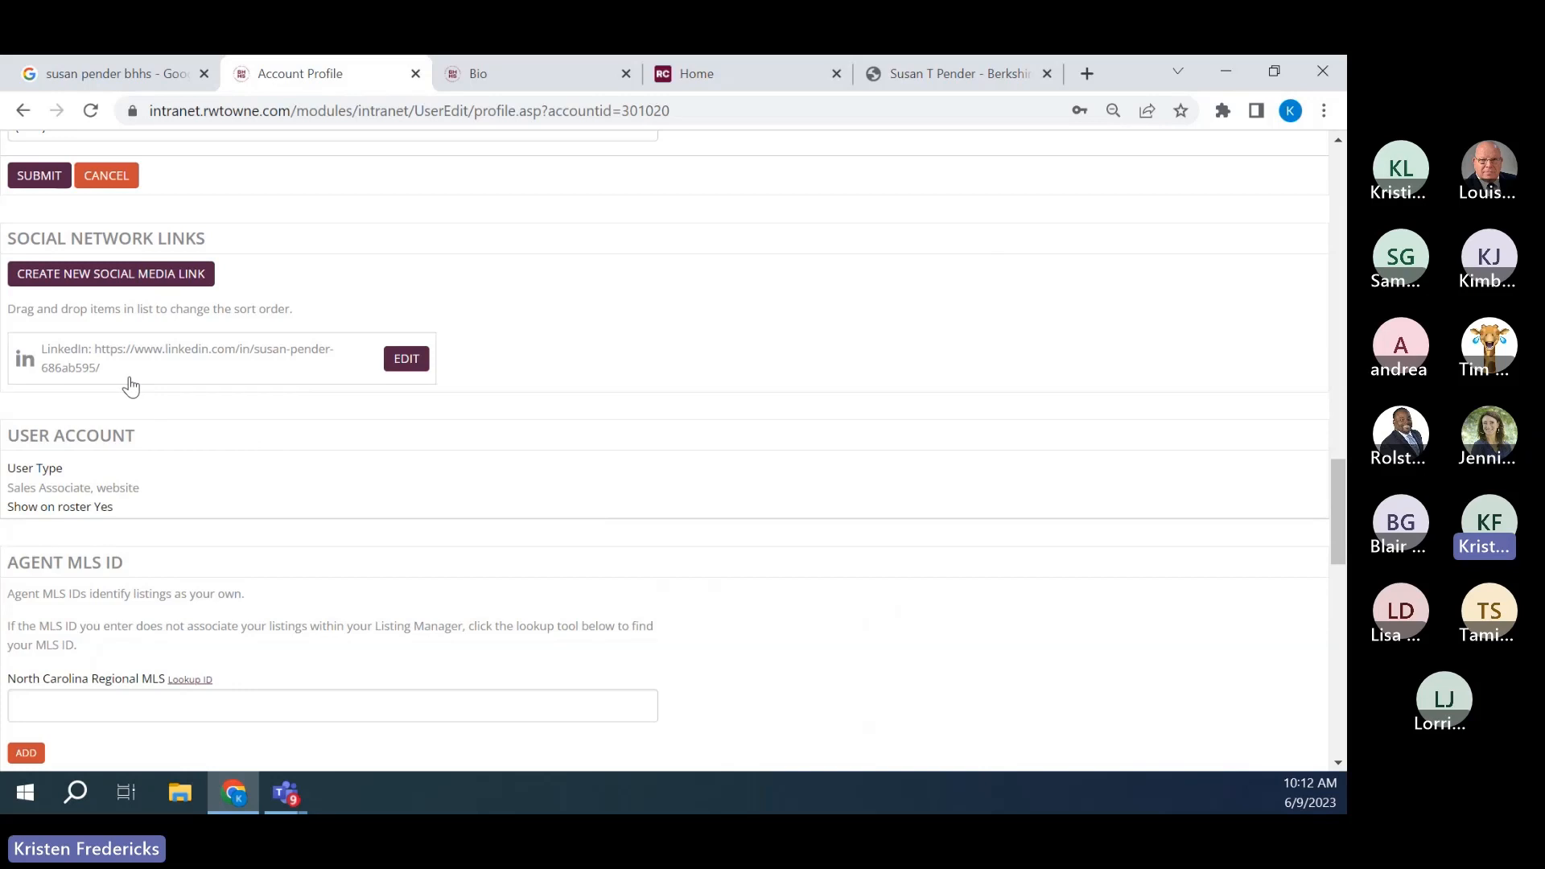
left_click(64, 275)
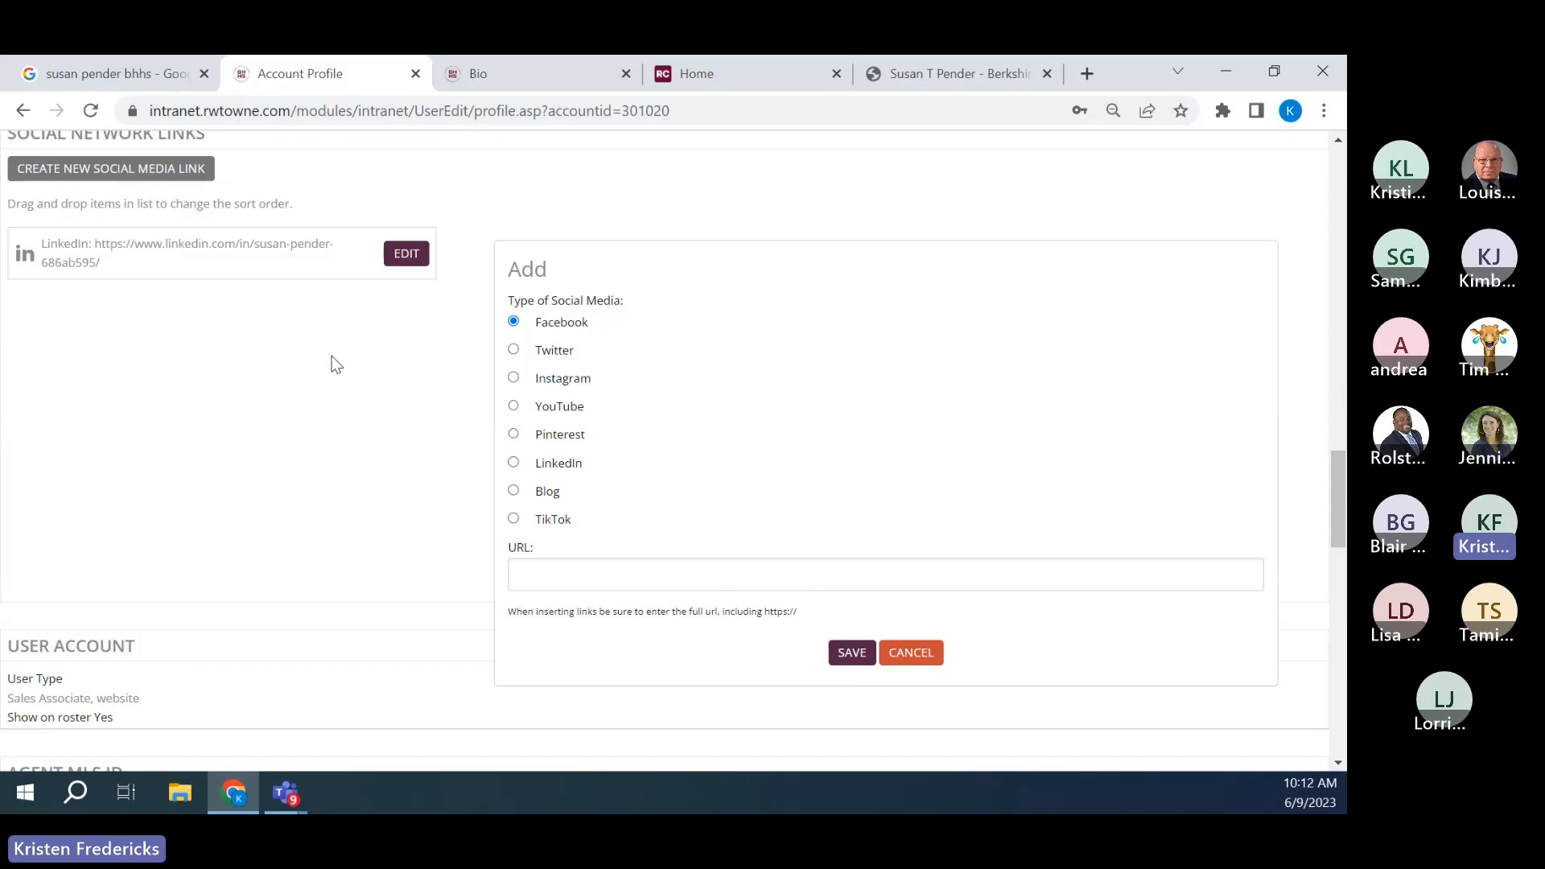
left_click(911, 653)
- Examine the user account and Agent MLS ID sections, including the ID lookup tool for North Carolina Regional MLS
scroll(669, 338, "down", 1)
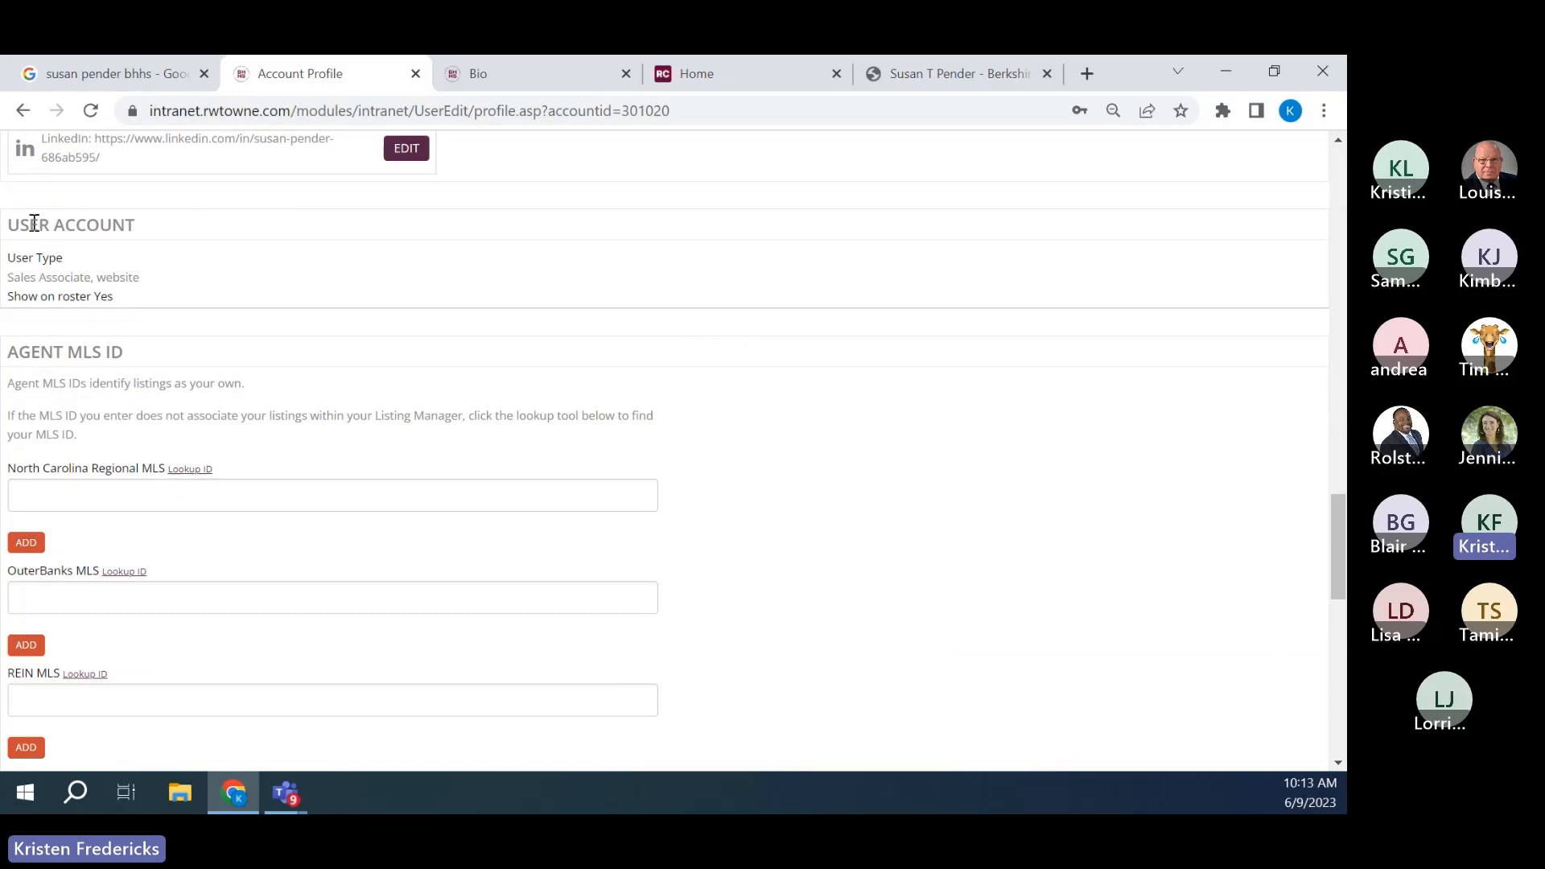
scroll(747, 402, "down", 3)
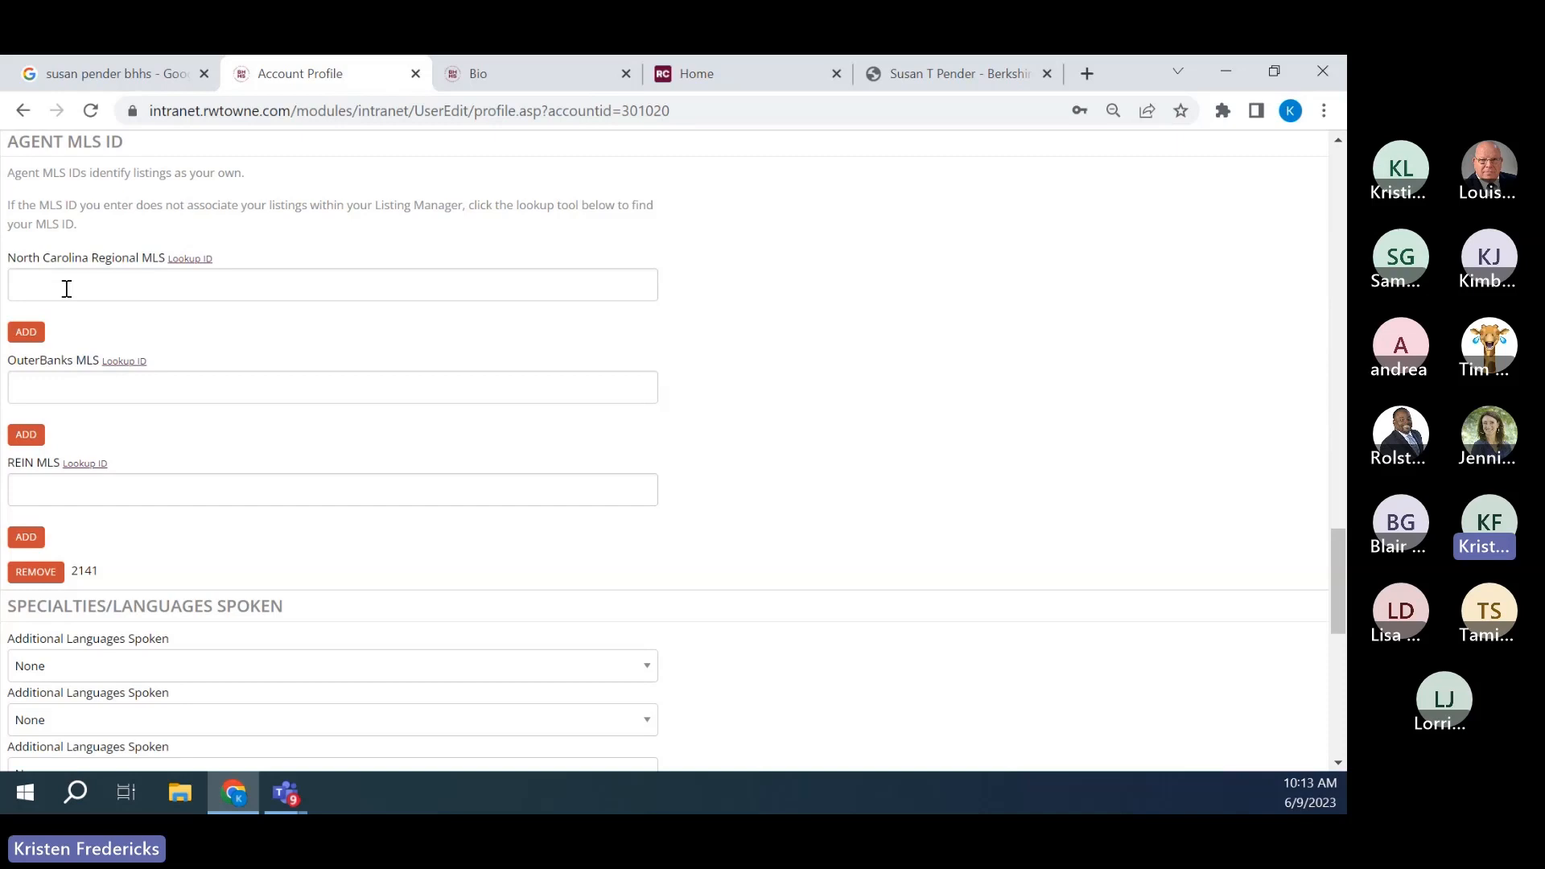
left_click(197, 258)
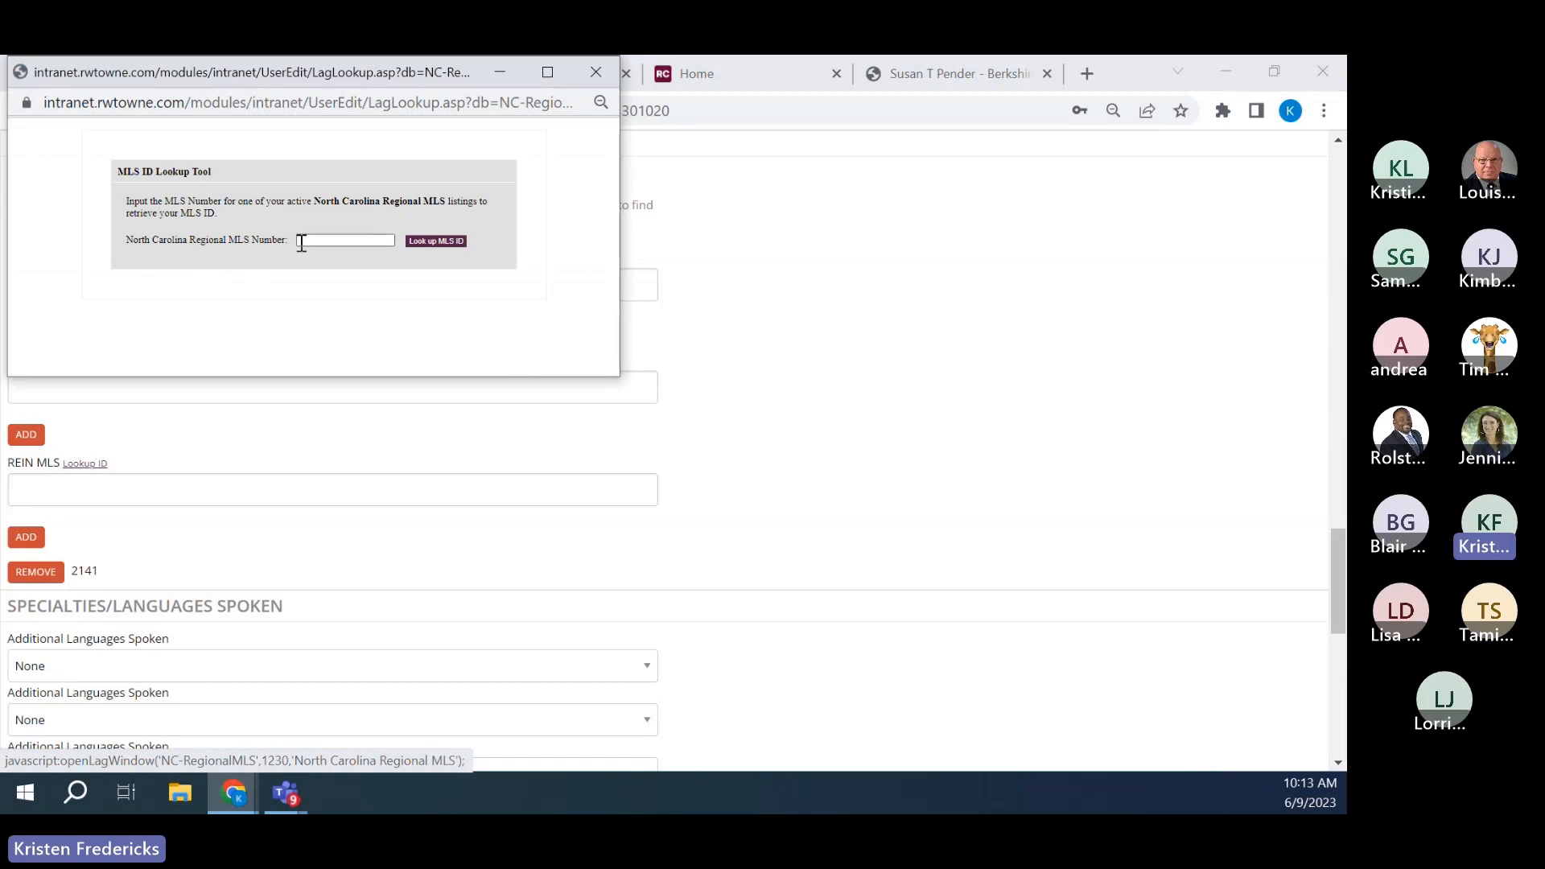
left_click(596, 73)
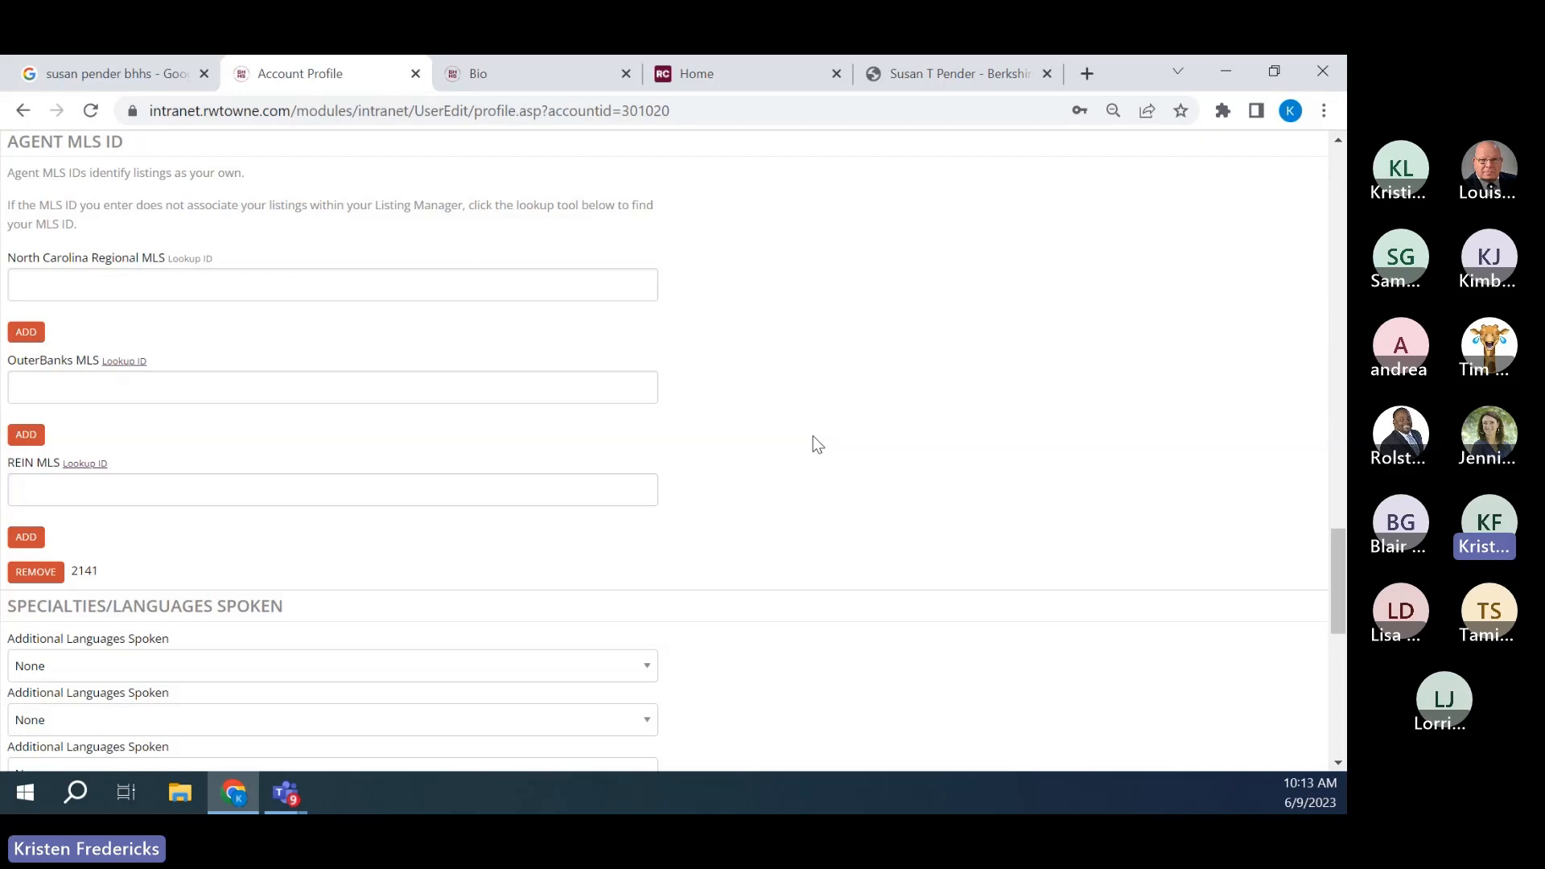
- Examine the languages spoken, single sign on, BHHS Reflex sync and preferred partner sections of the account profile
scroll(825, 422, "down", 4)
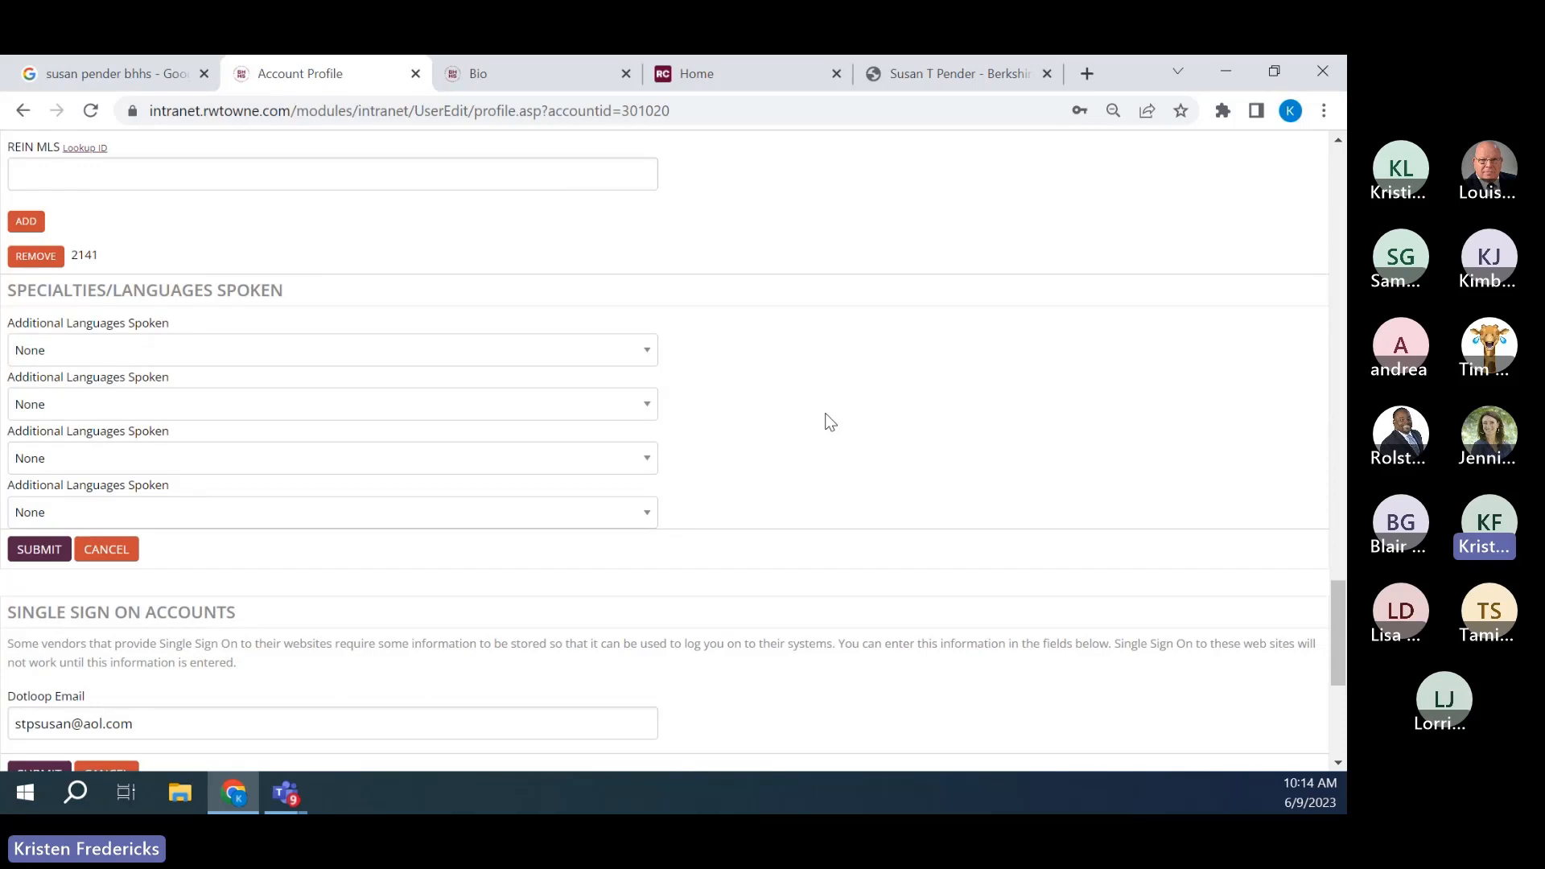
scroll(221, 471, "down", 5)
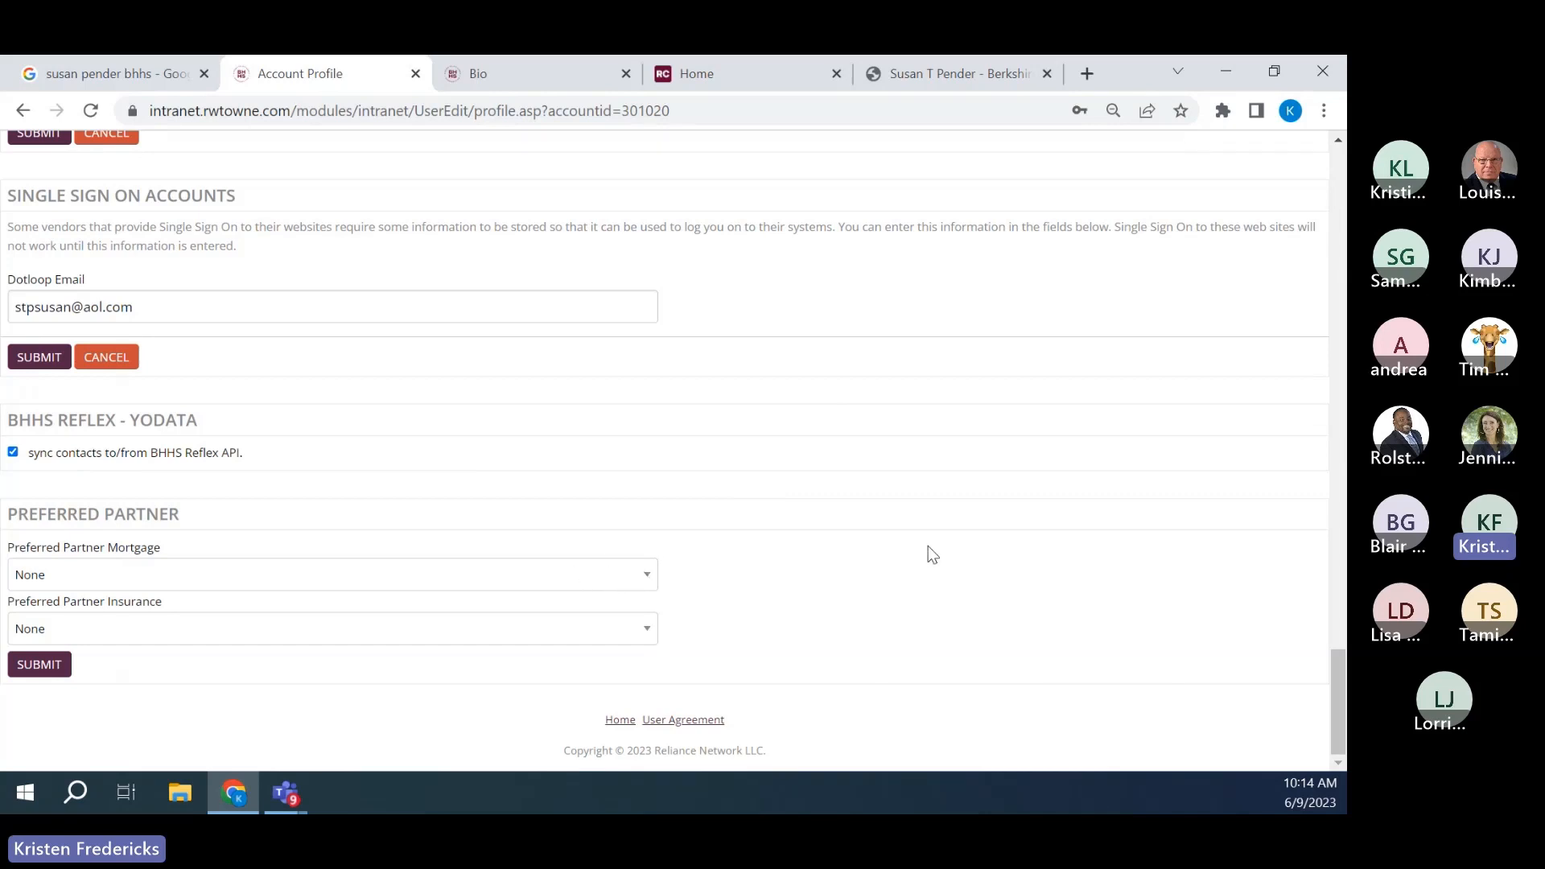
left_click_drag(1337, 696, 1305, 203)
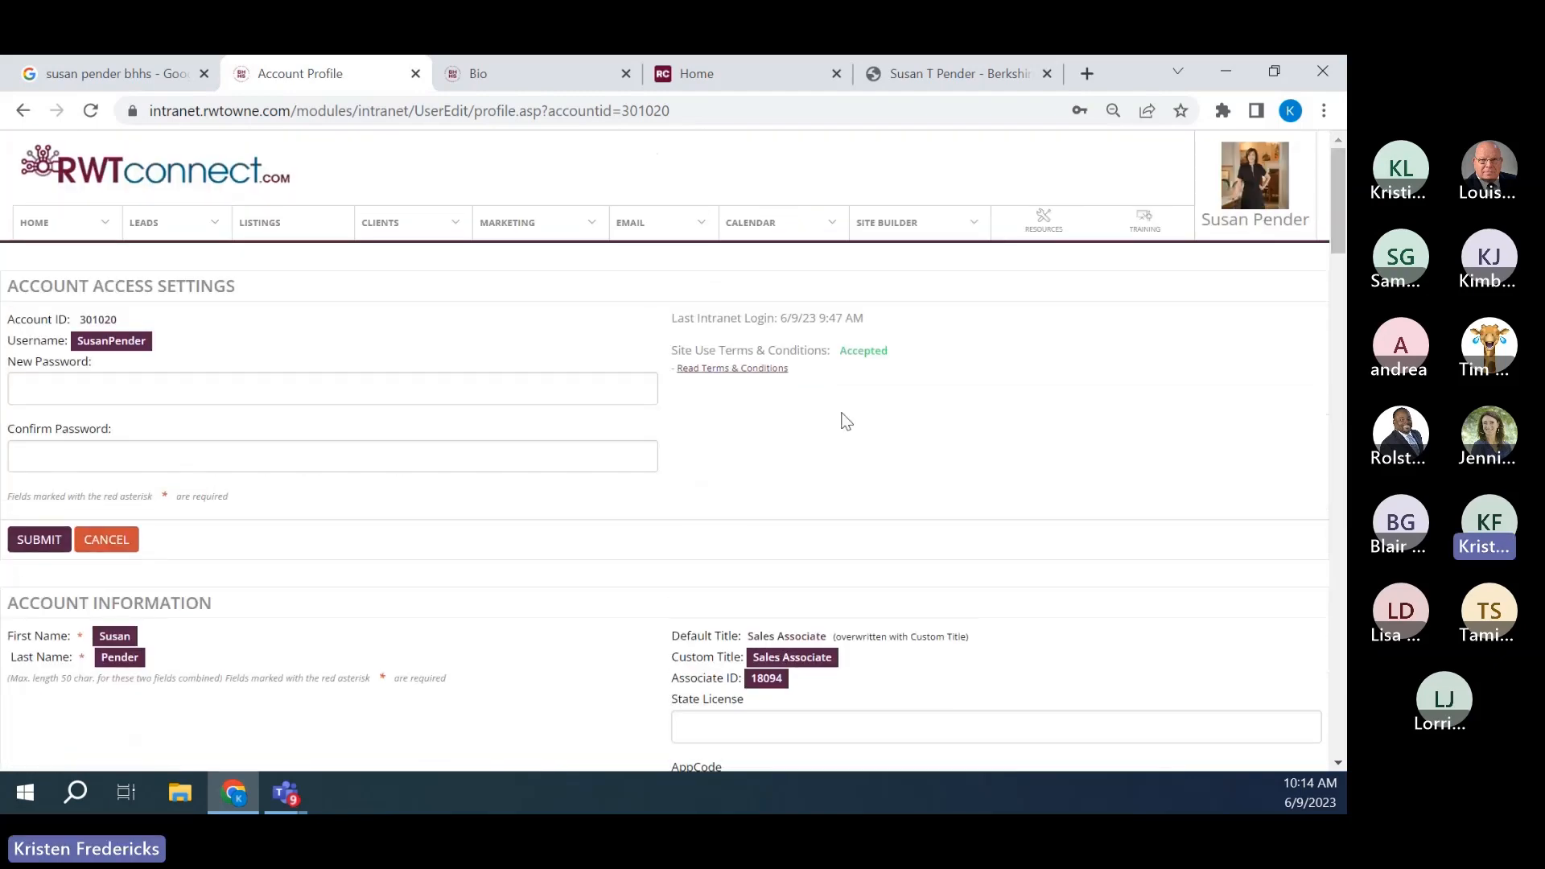
- Examine the agent's public bio page on rwtowne.com, including the biography text, contact details and LinkedIn link
left_click(499, 73)
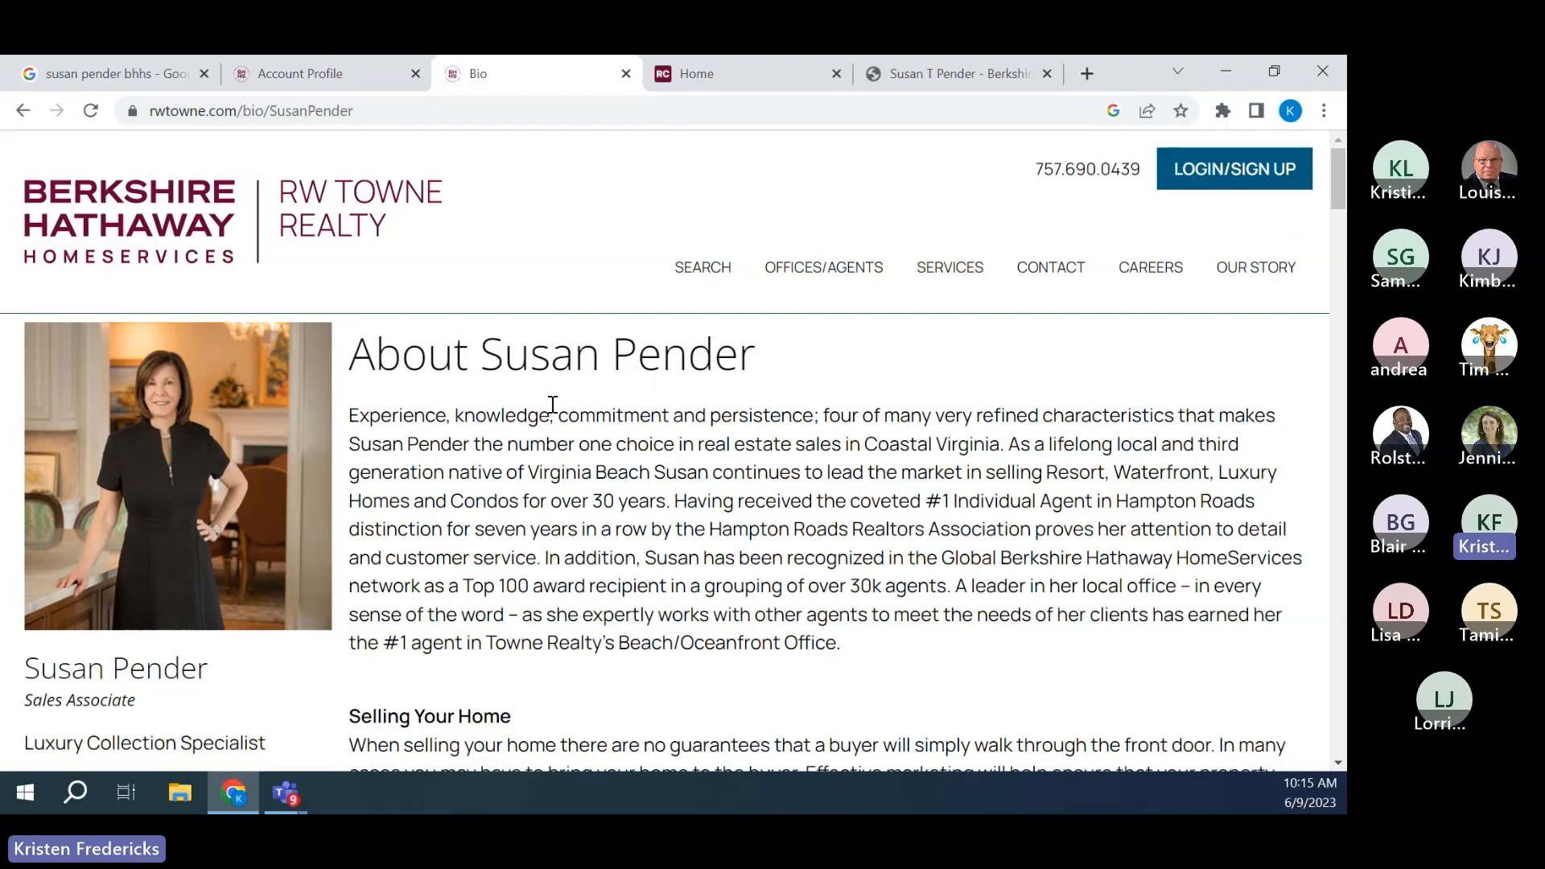
scroll(551, 404, "down", 1)
scroll(552, 403, "up", 1)
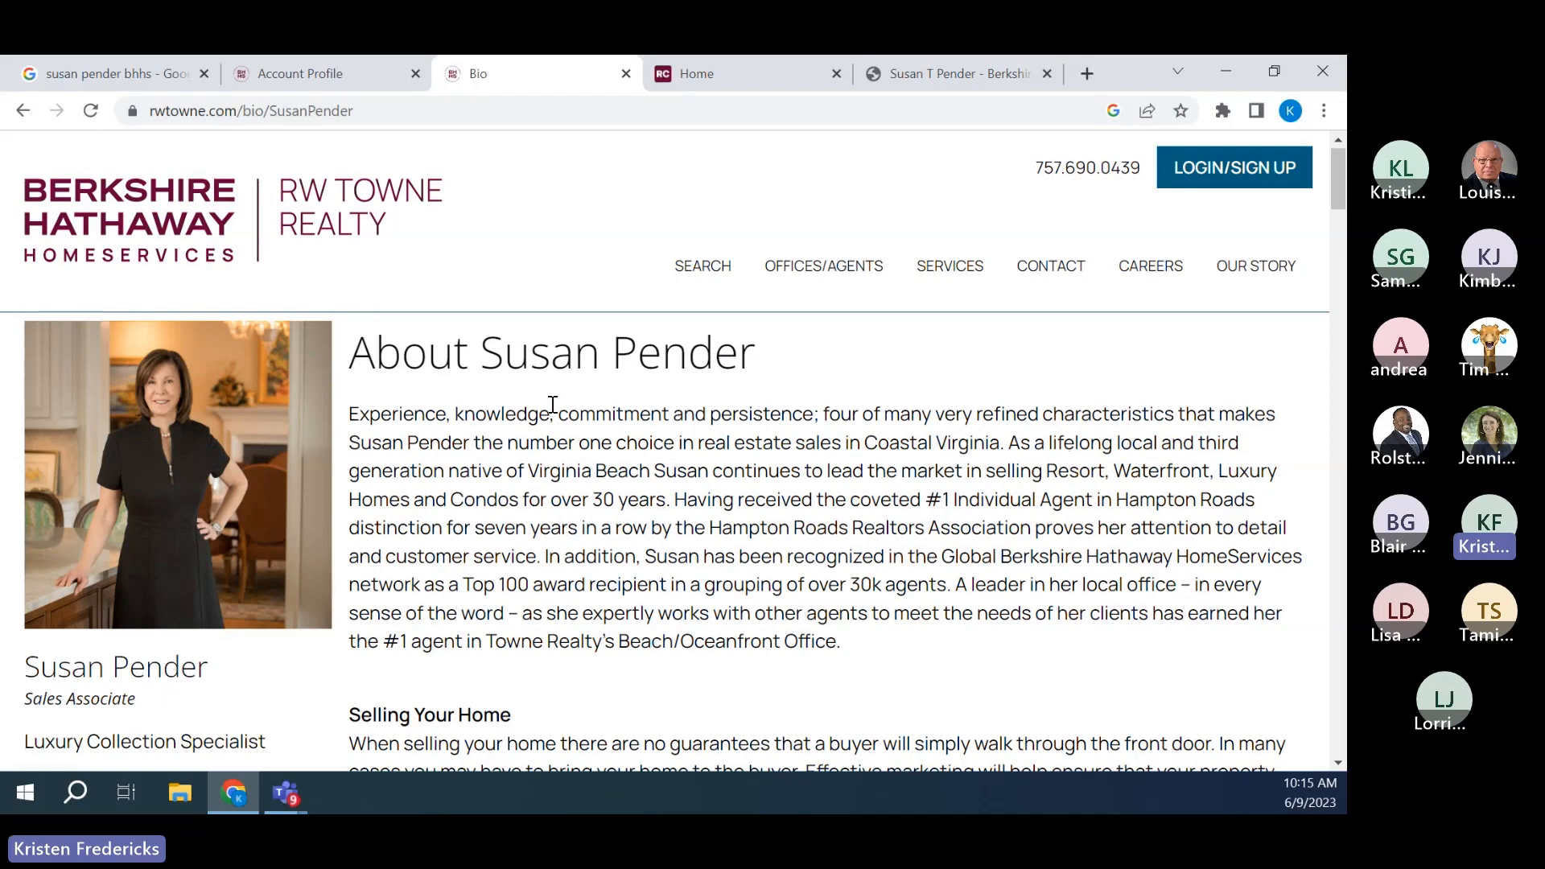
scroll(552, 404, "down", 3)
scroll(552, 404, "down", 1)
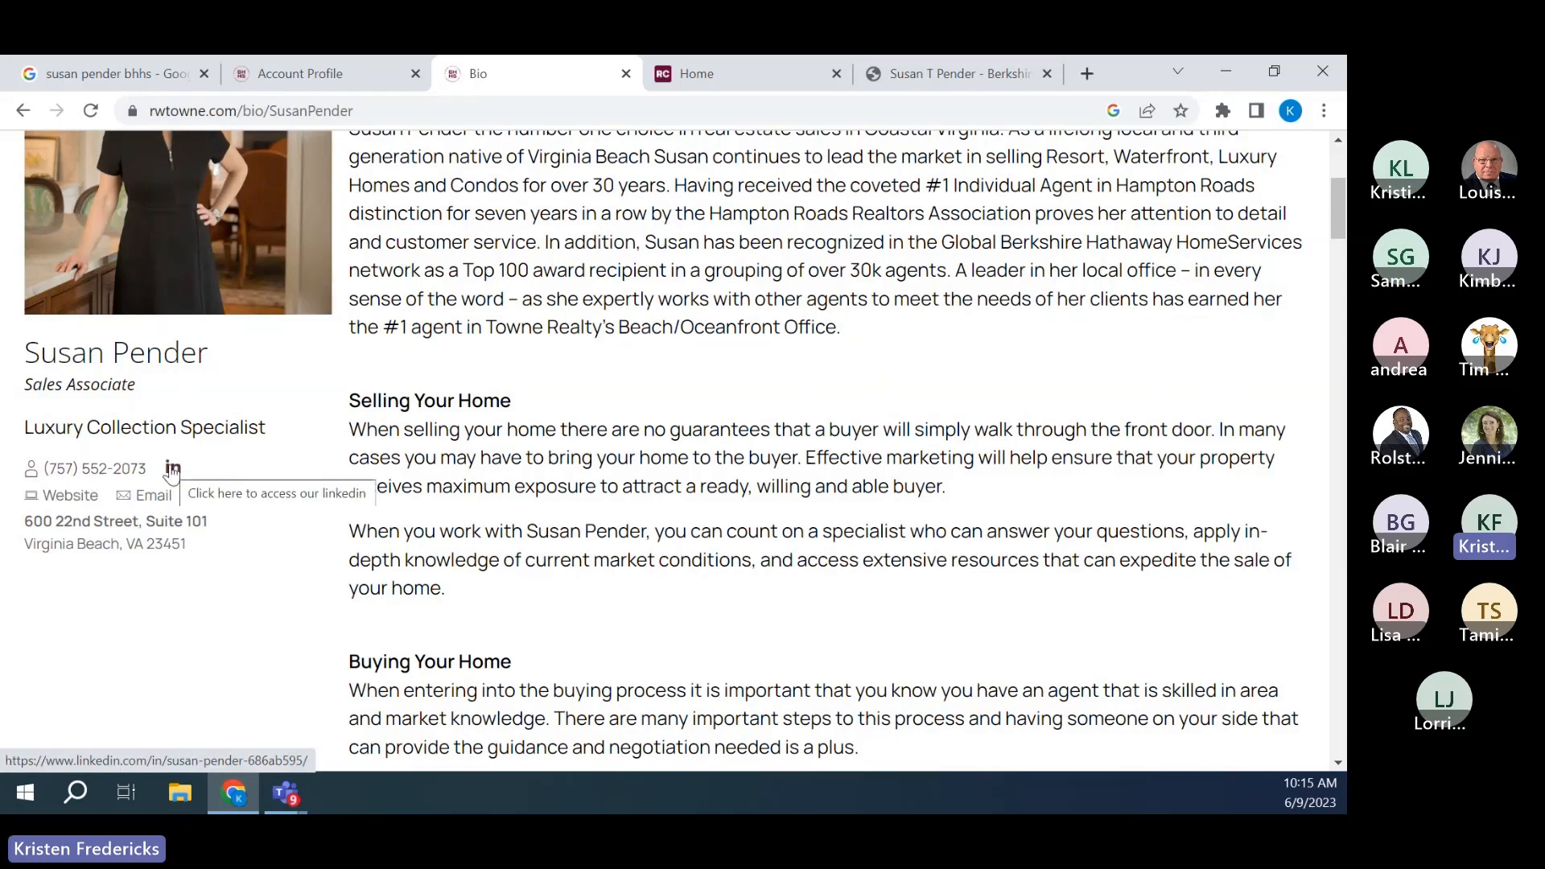
scroll(222, 477, "down", 1)
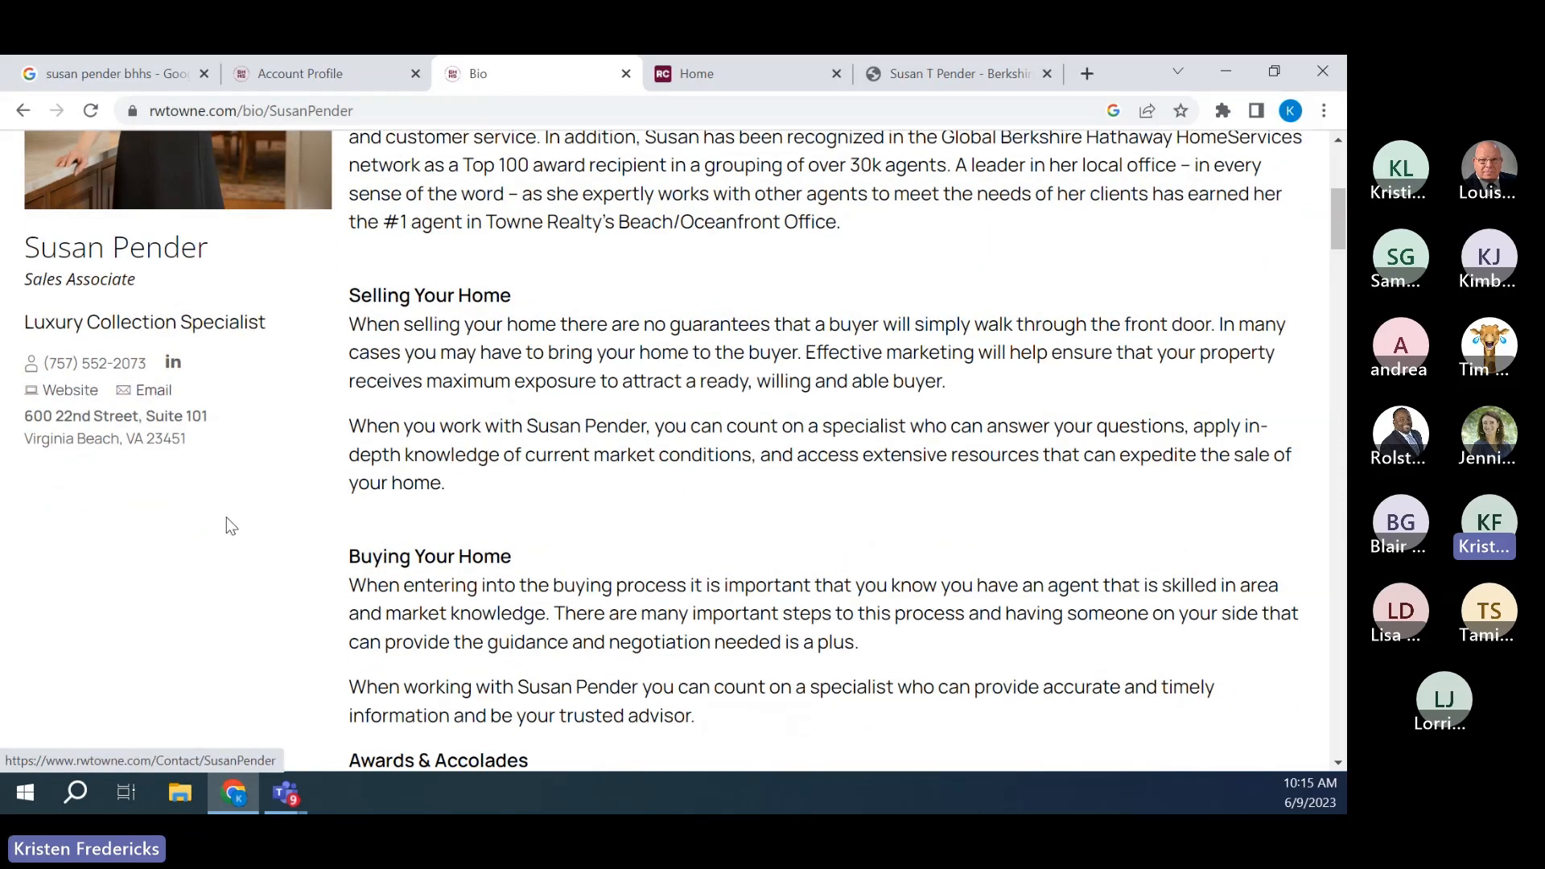
scroll(27, 414, "up", 1)
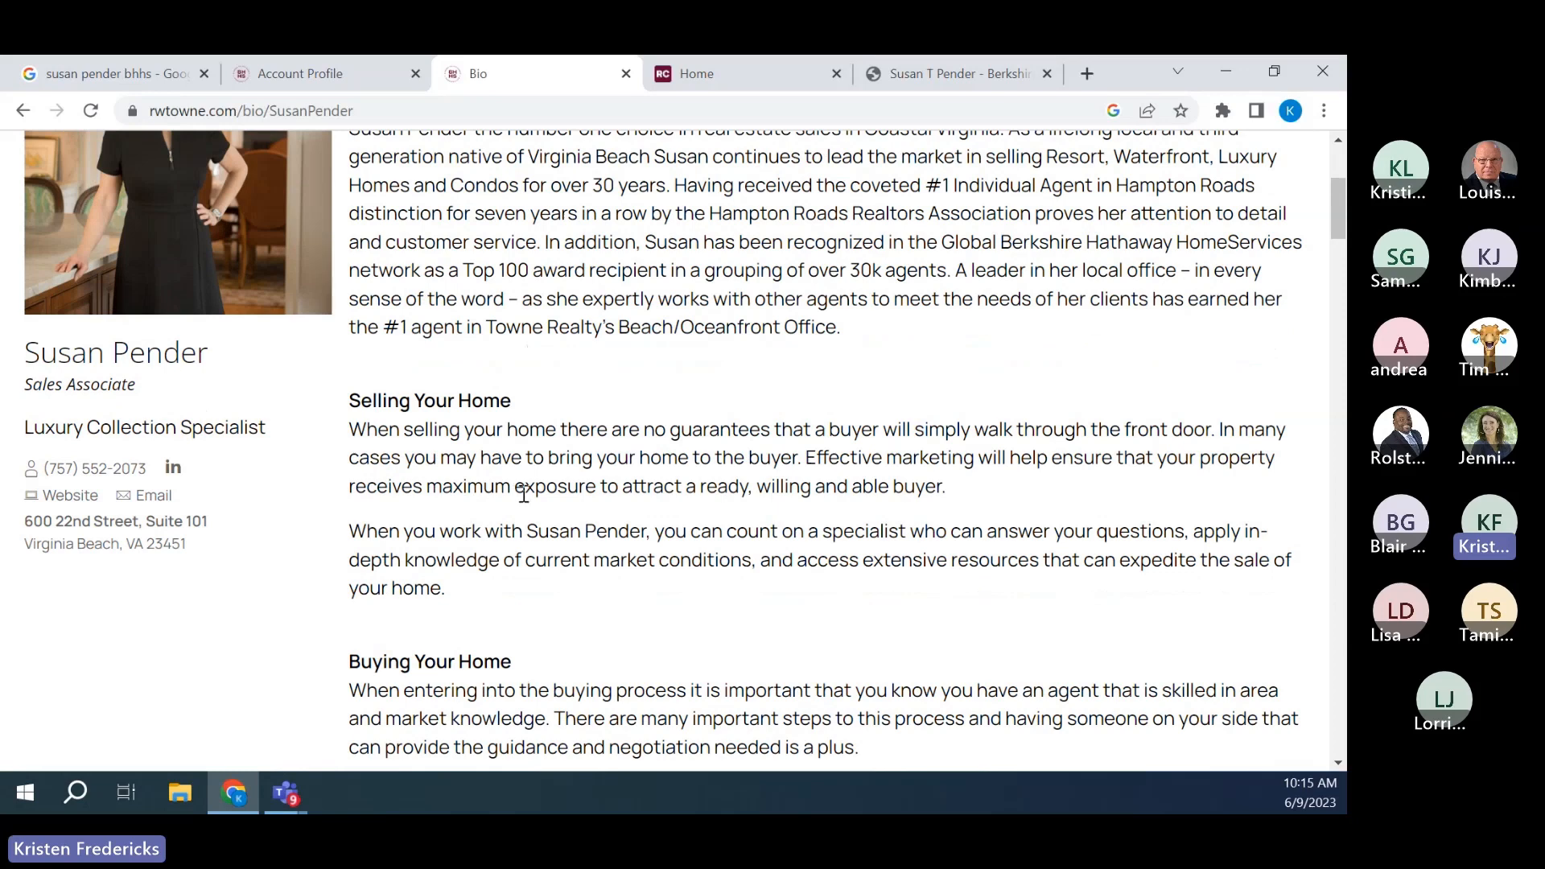
scroll(524, 491, "up", 2)
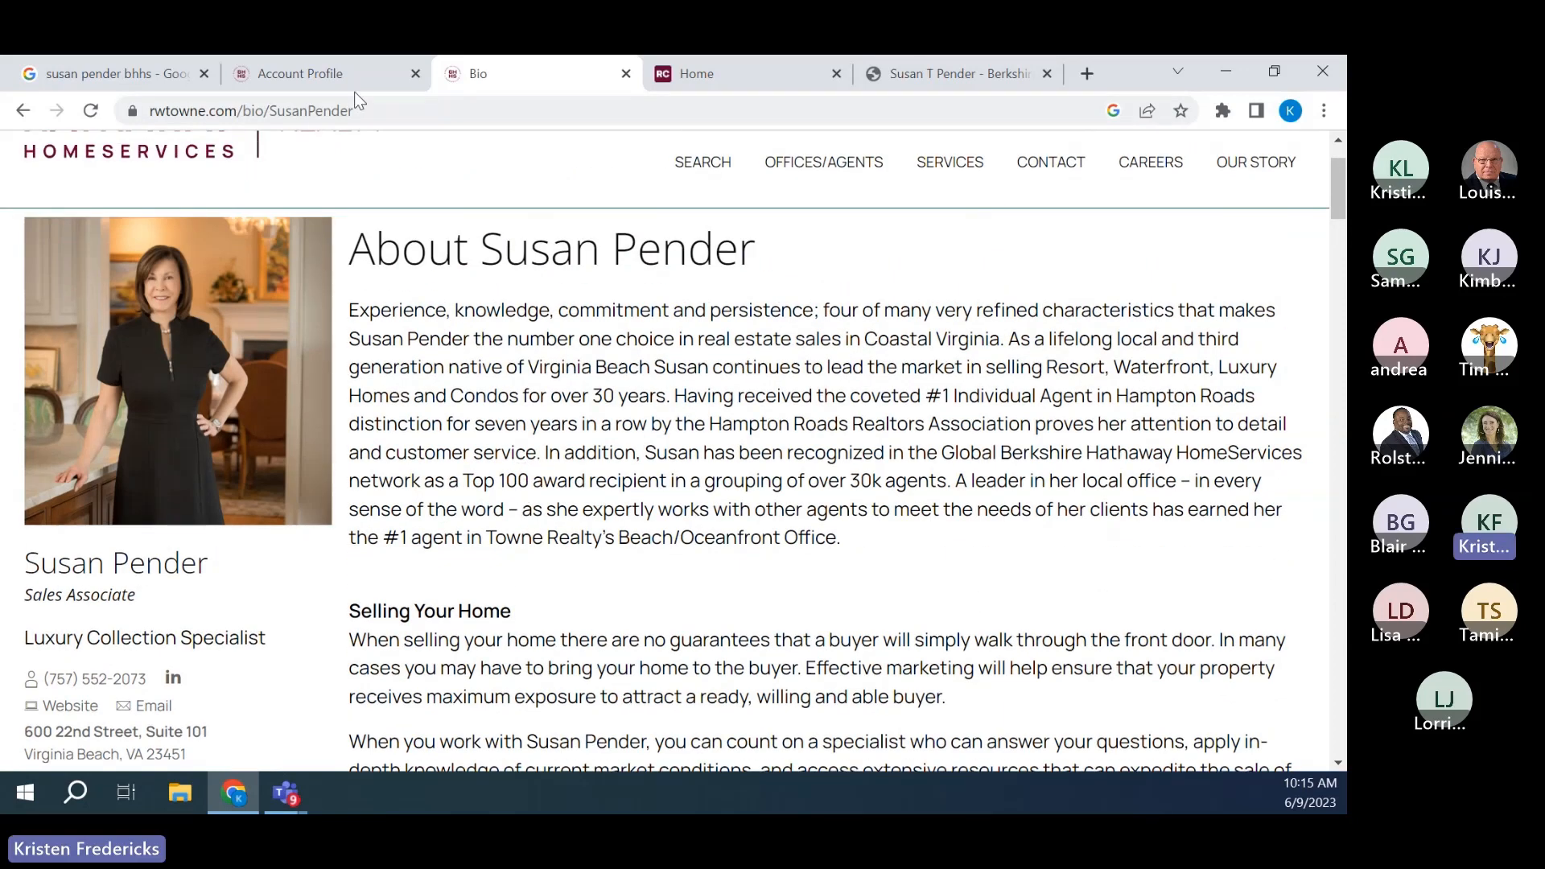
left_click(335, 72)
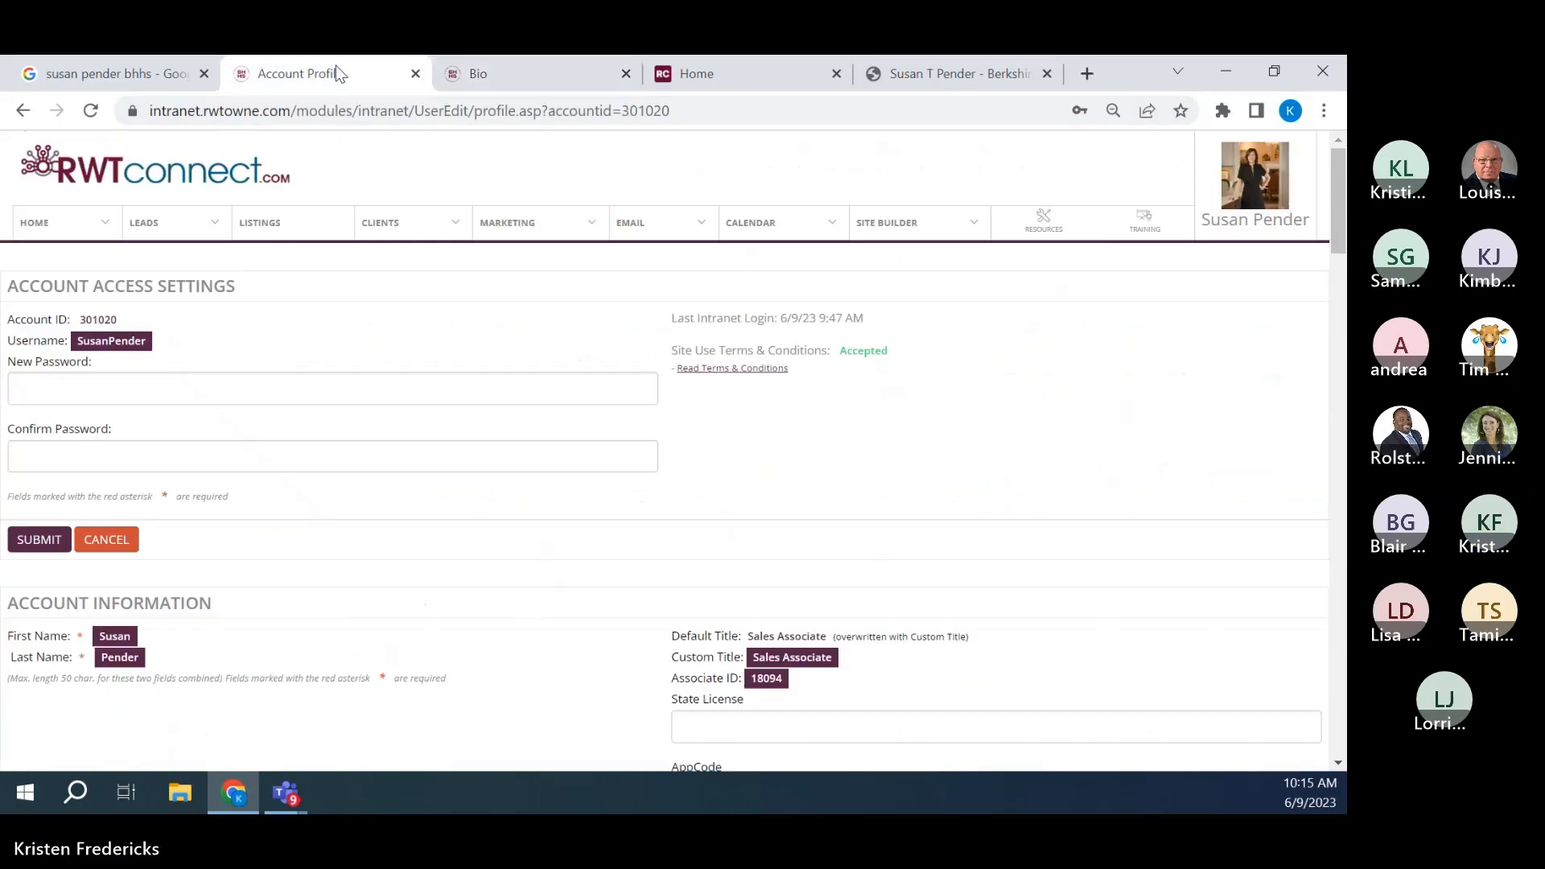
left_click(493, 81)
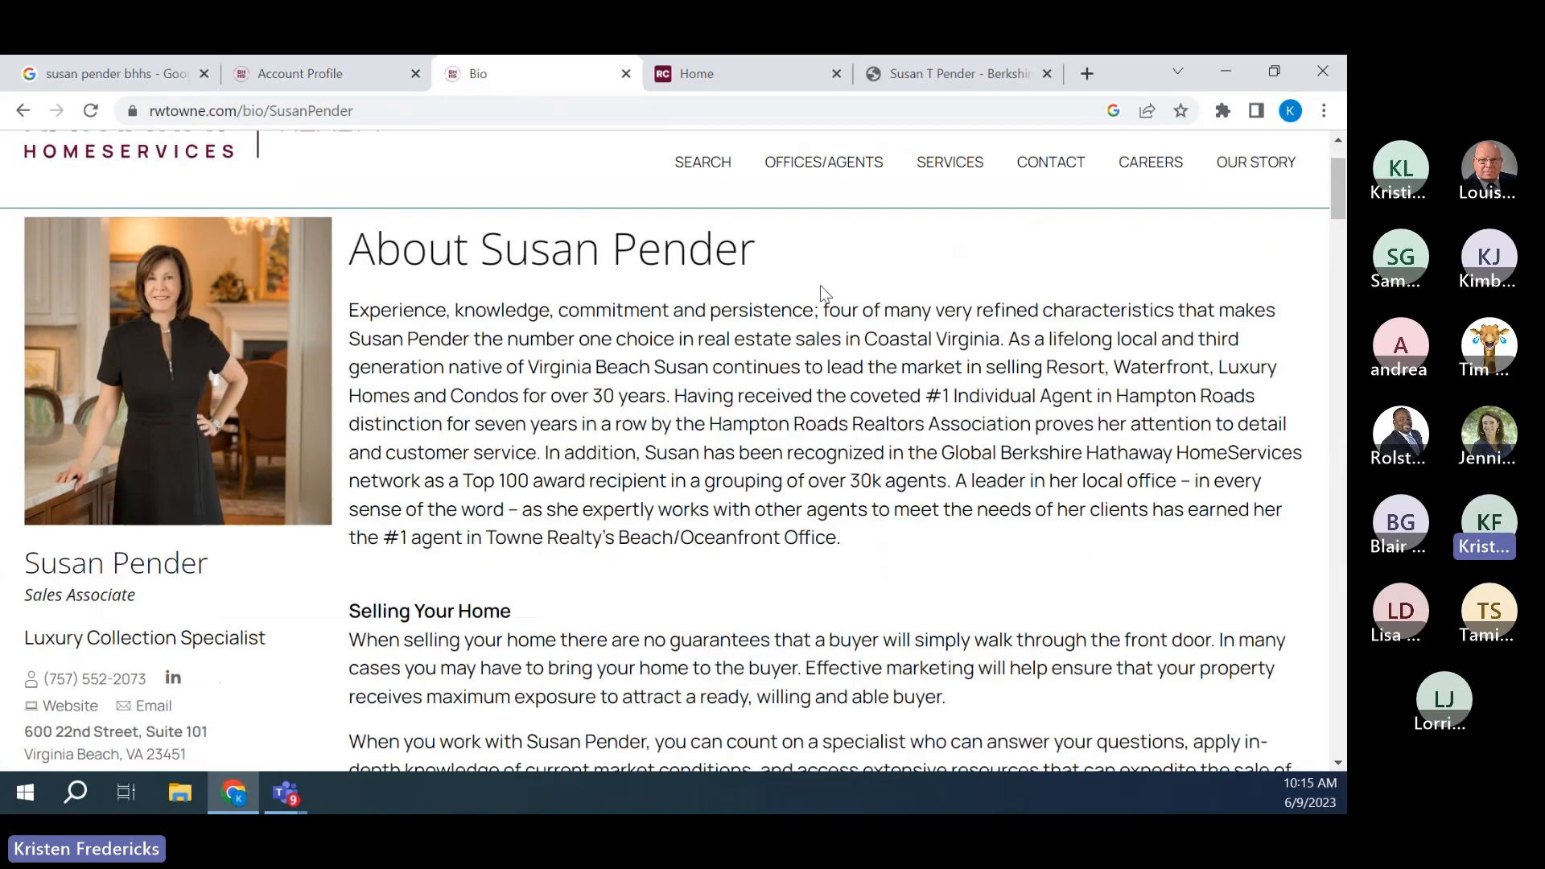
- Return to the RWTconnect account profile and open the Interior Pages of the Site Builder collections
left_click(330, 75)
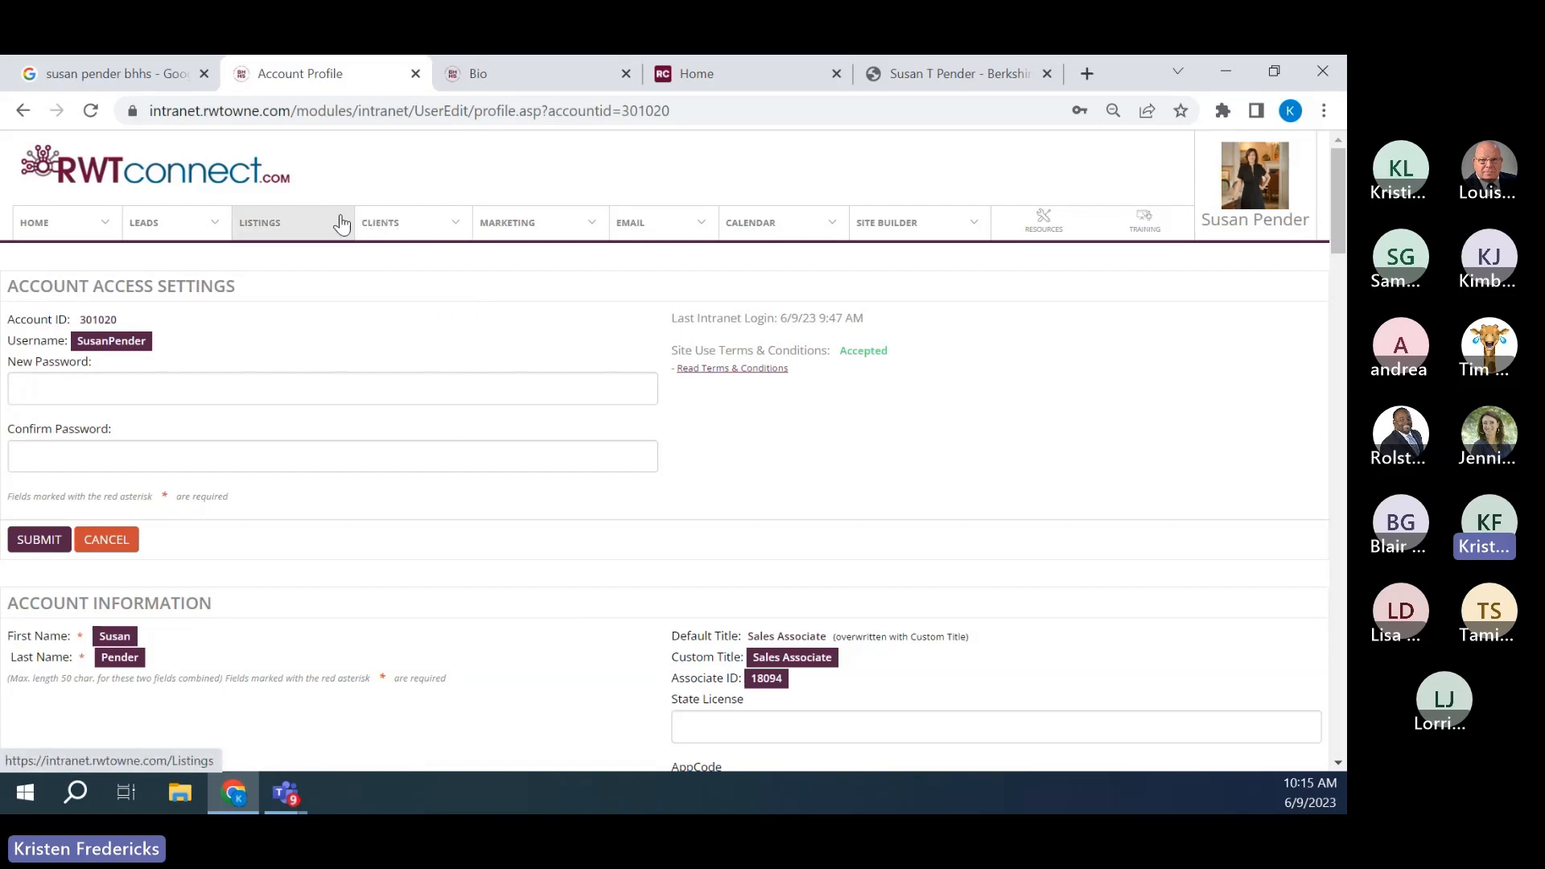
mouse_move(342, 228)
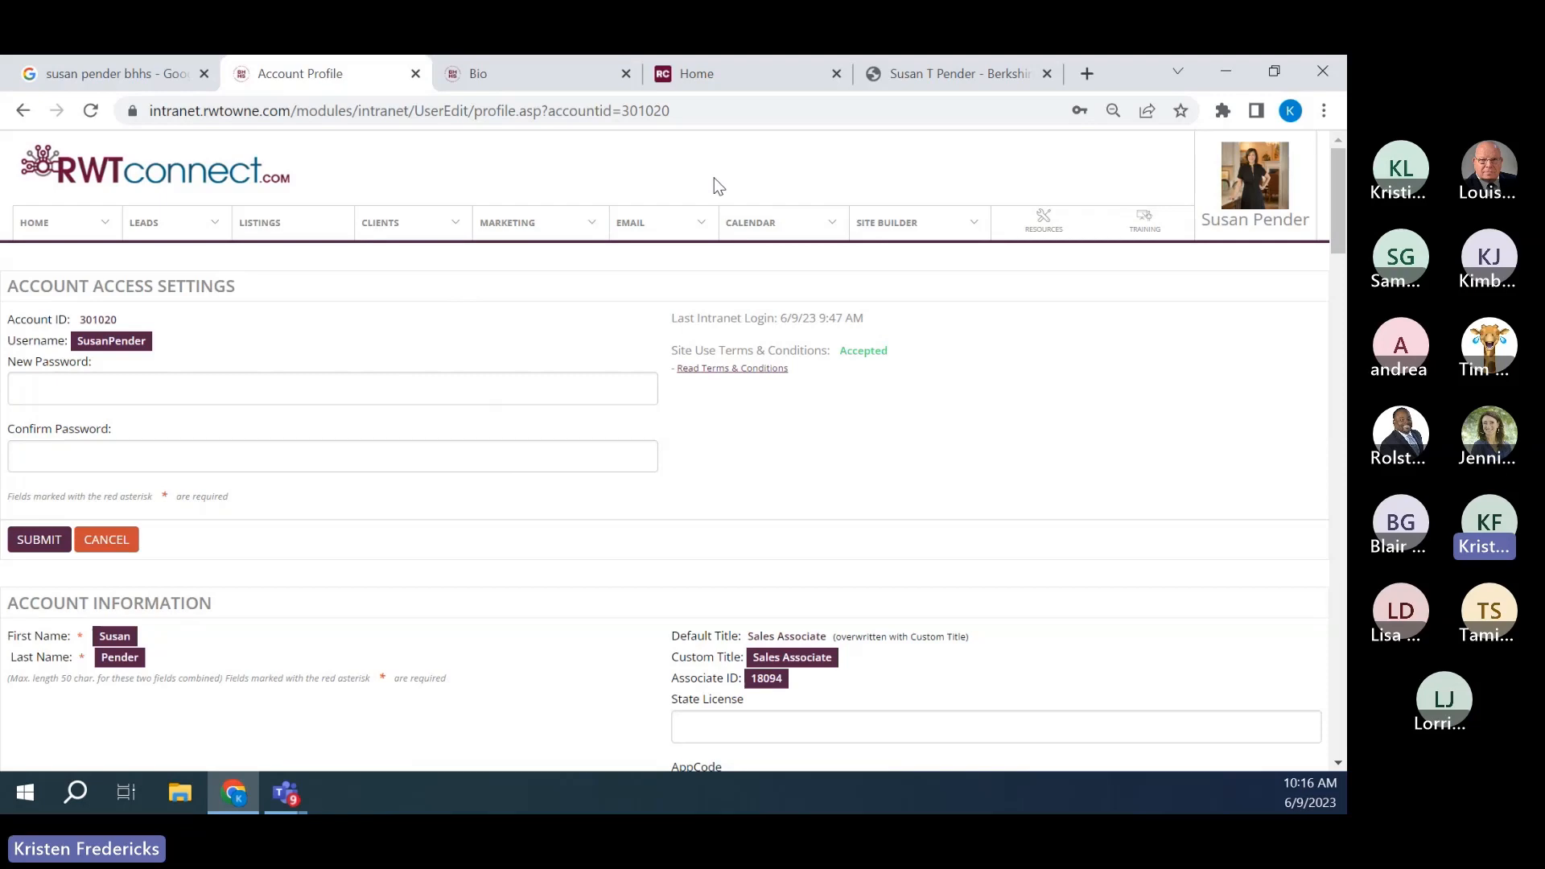
left_click(909, 232)
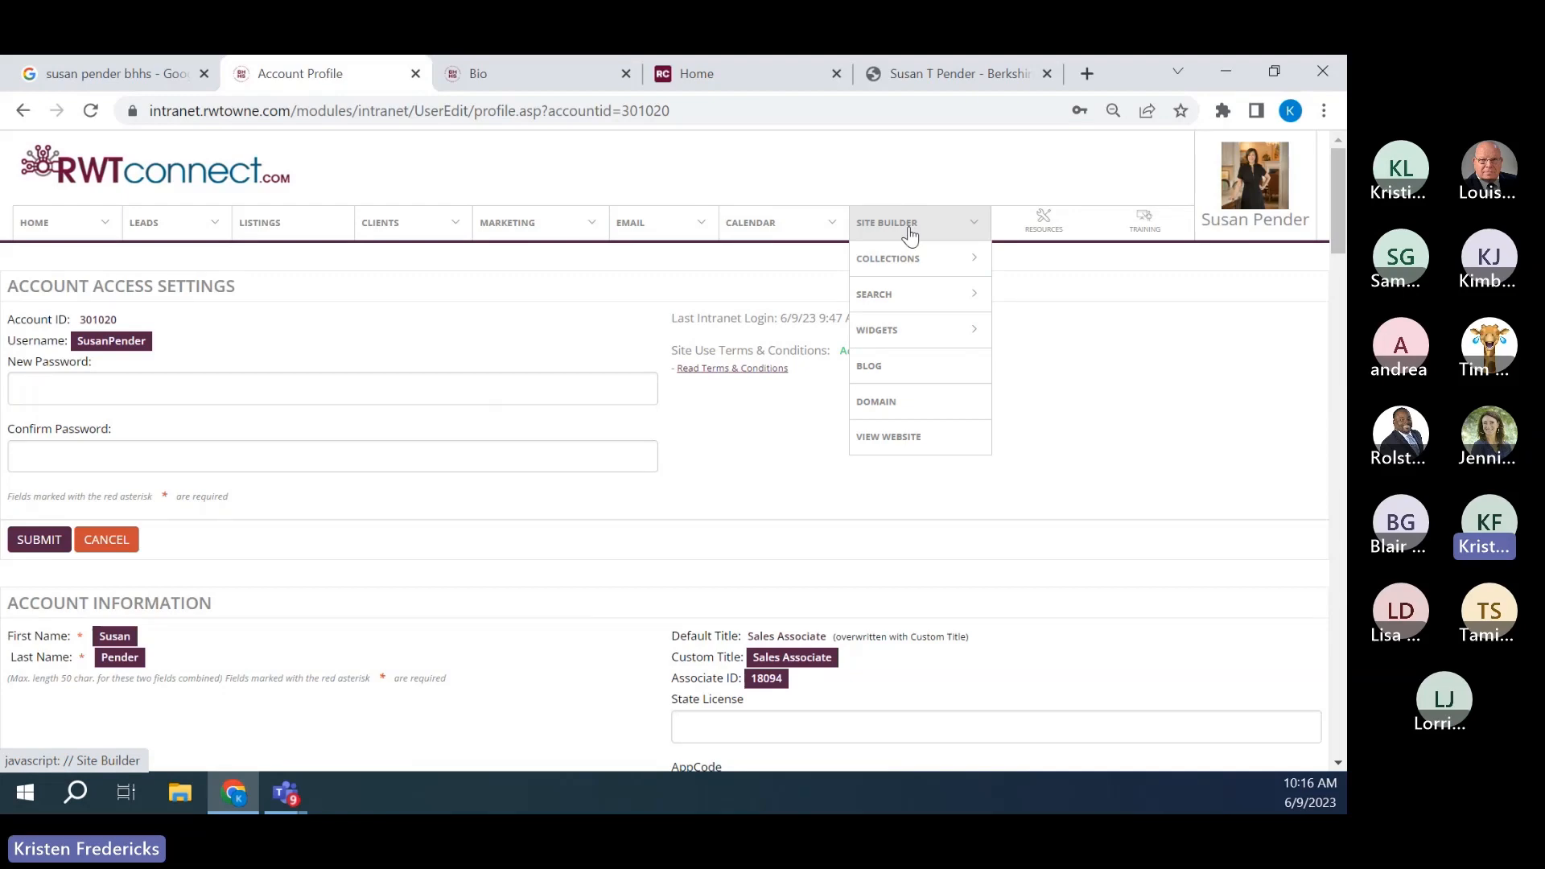
mouse_move(906, 258)
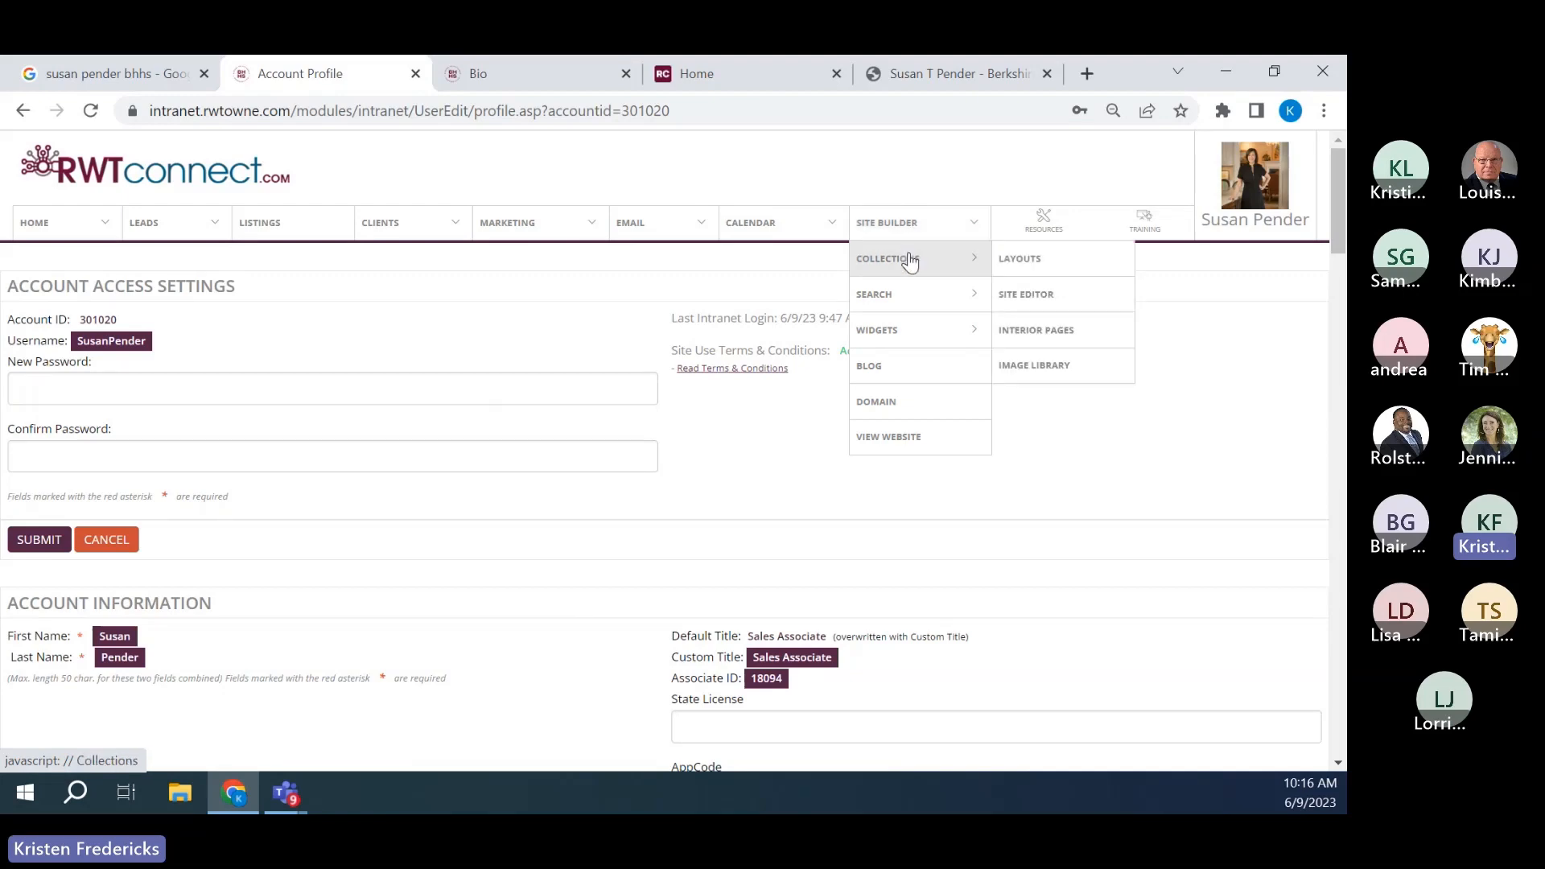
left_click(1046, 334)
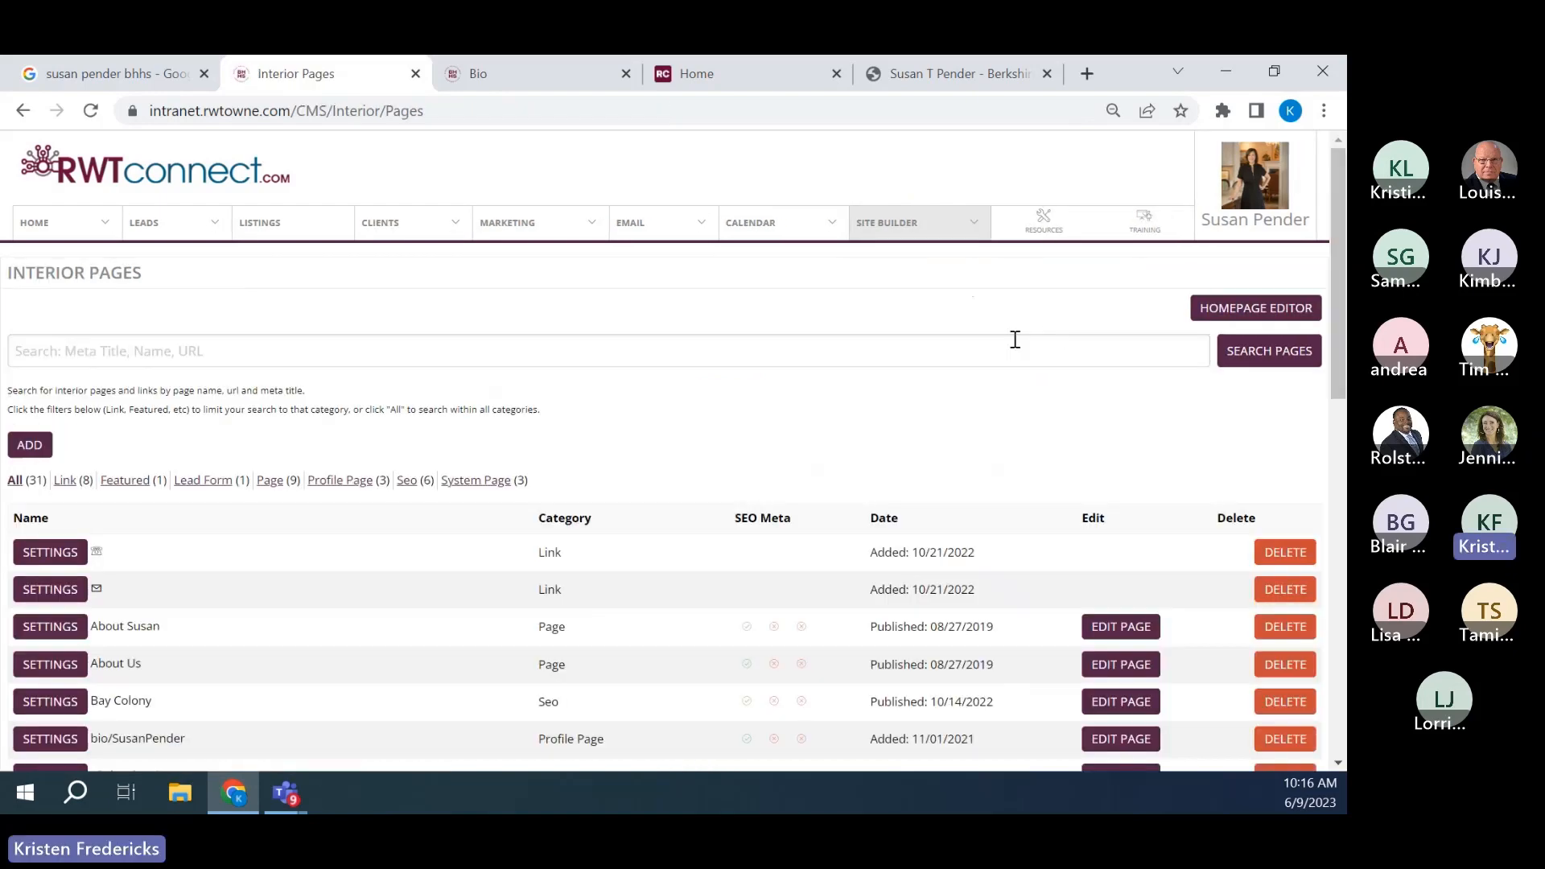
- Open the agent's bio profile page for editing and expand its interior page content fields
scroll(973, 340, "down", 4)
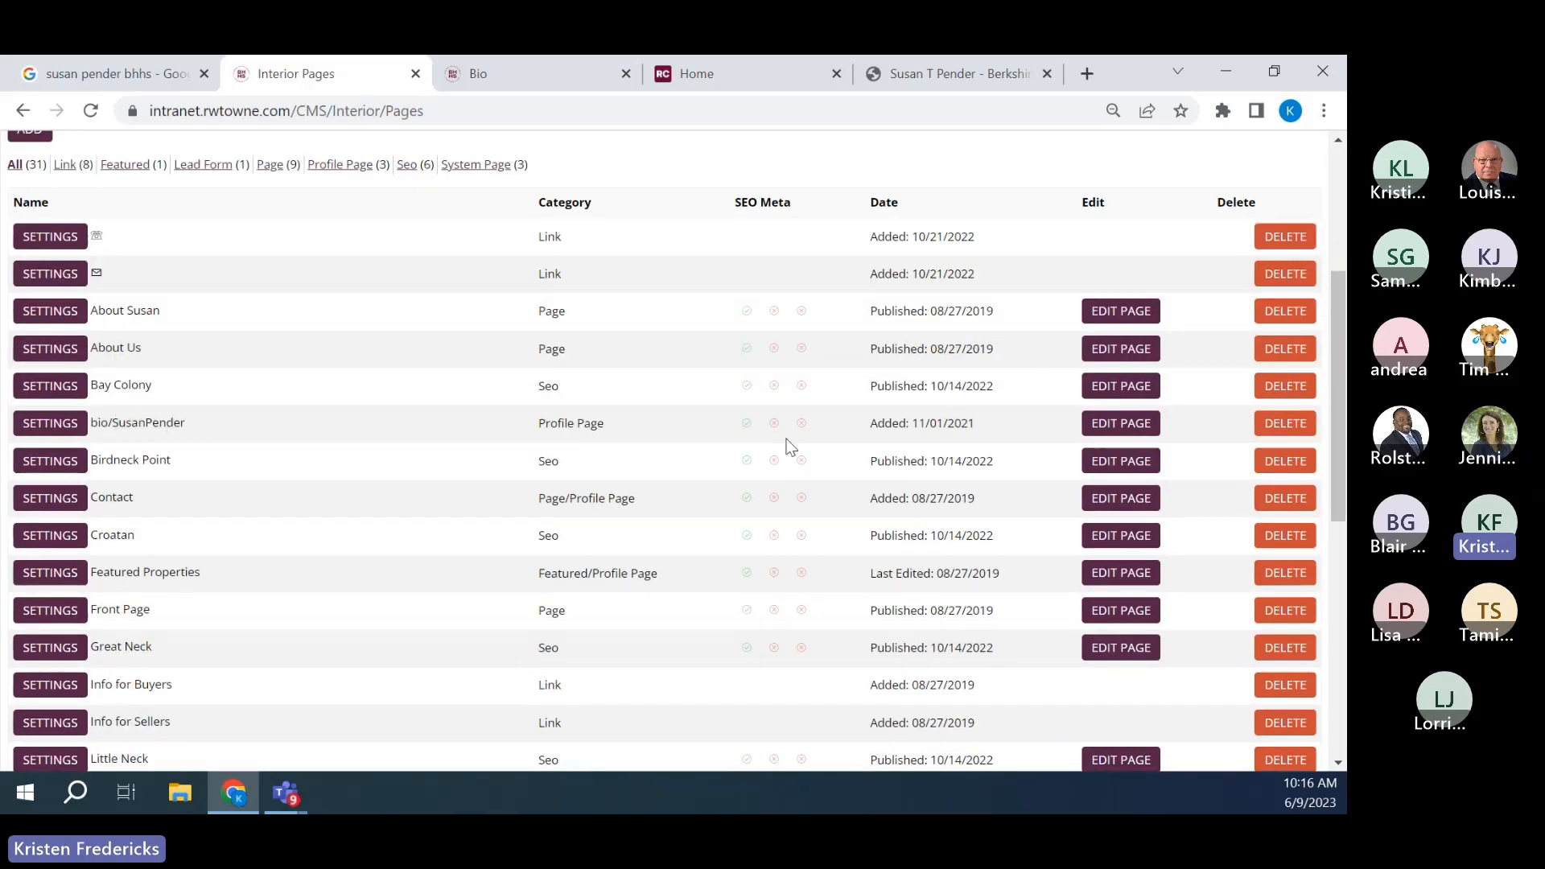
left_click(1103, 432)
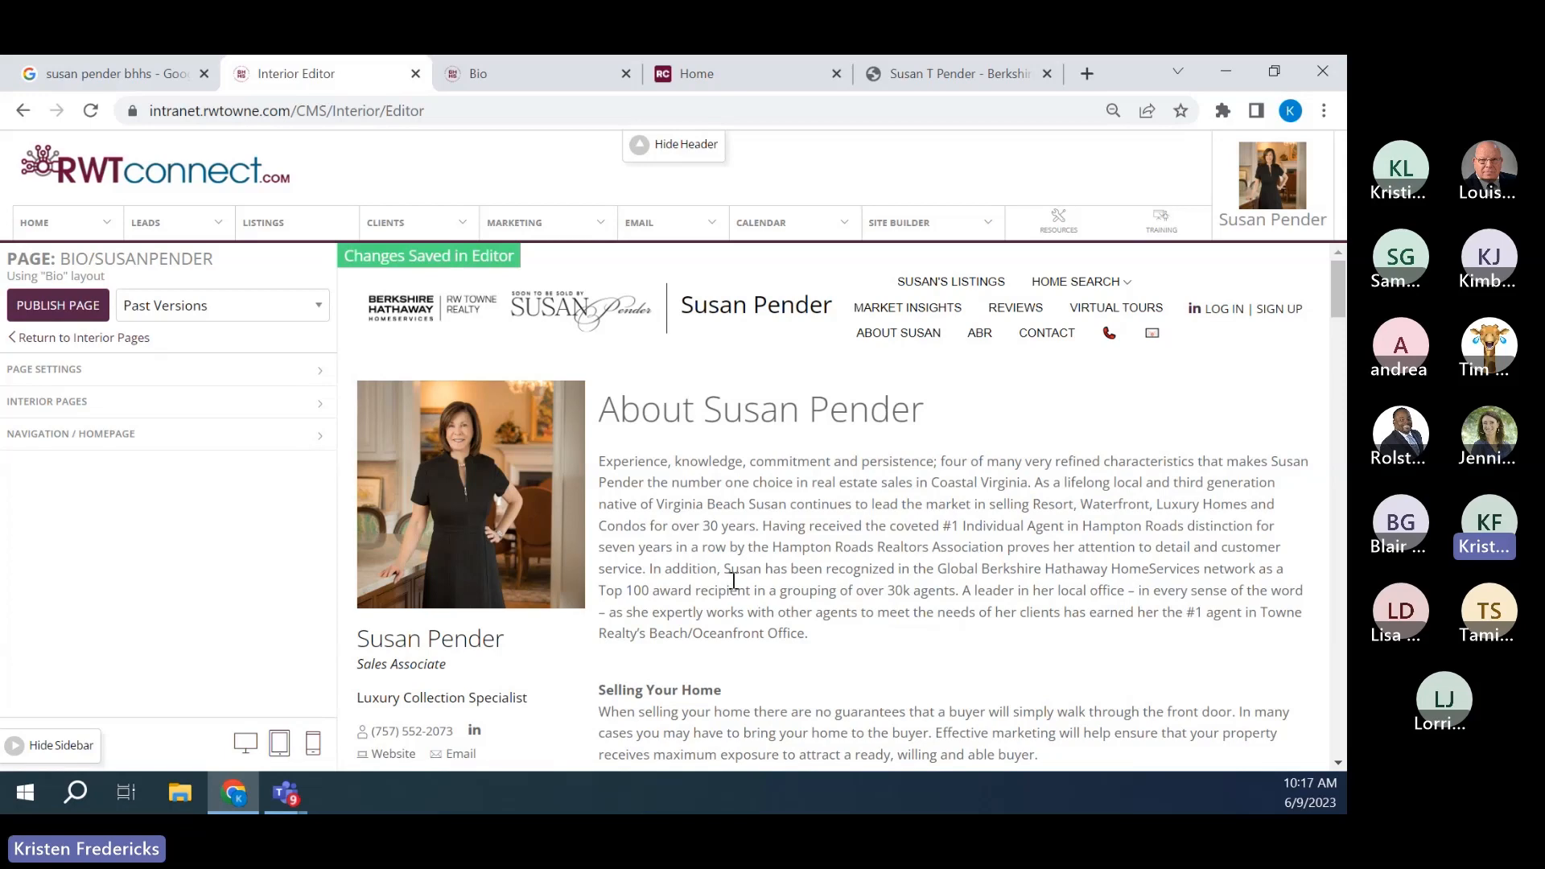
left_click(119, 405)
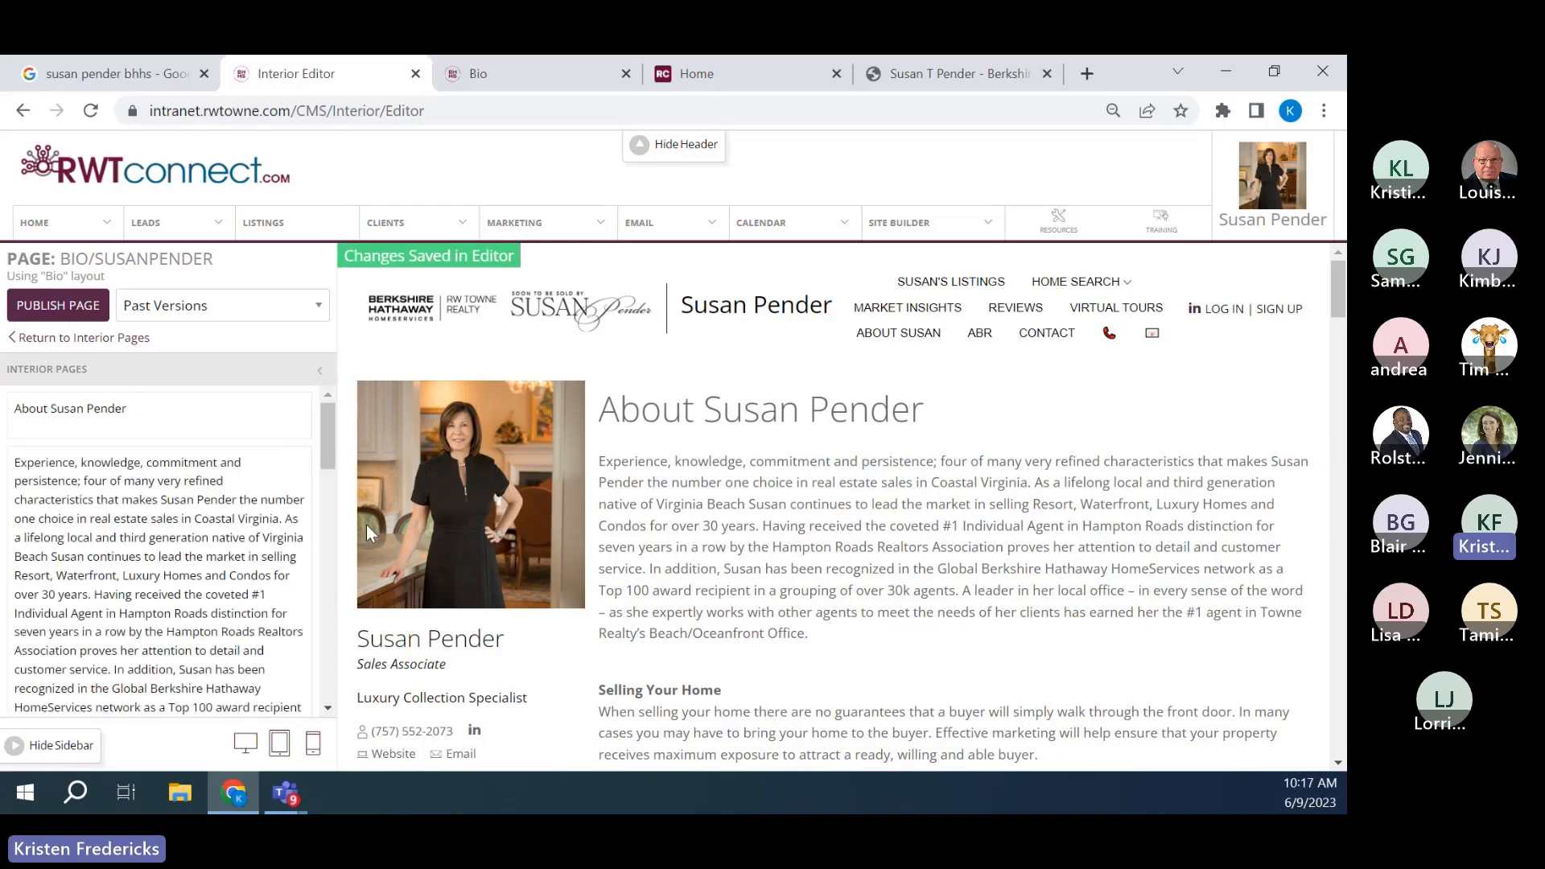
- Delete the word "About" from the bio heading and reinsert it before the agent's name
left_click(181, 411)
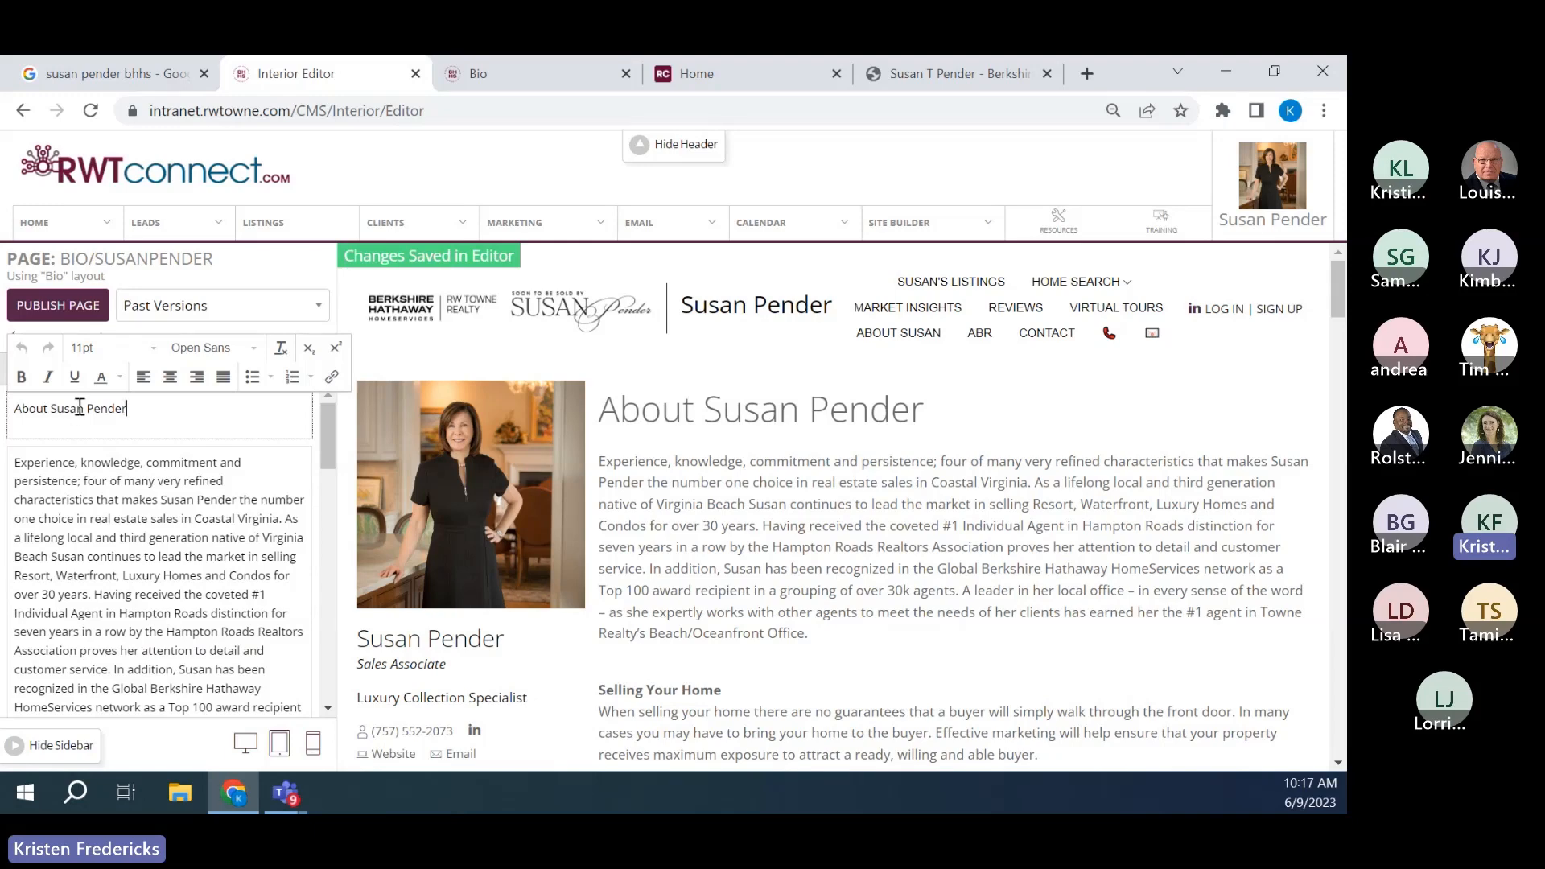
double_click(42, 408)
key("BackSpace")
left_click(112, 411)
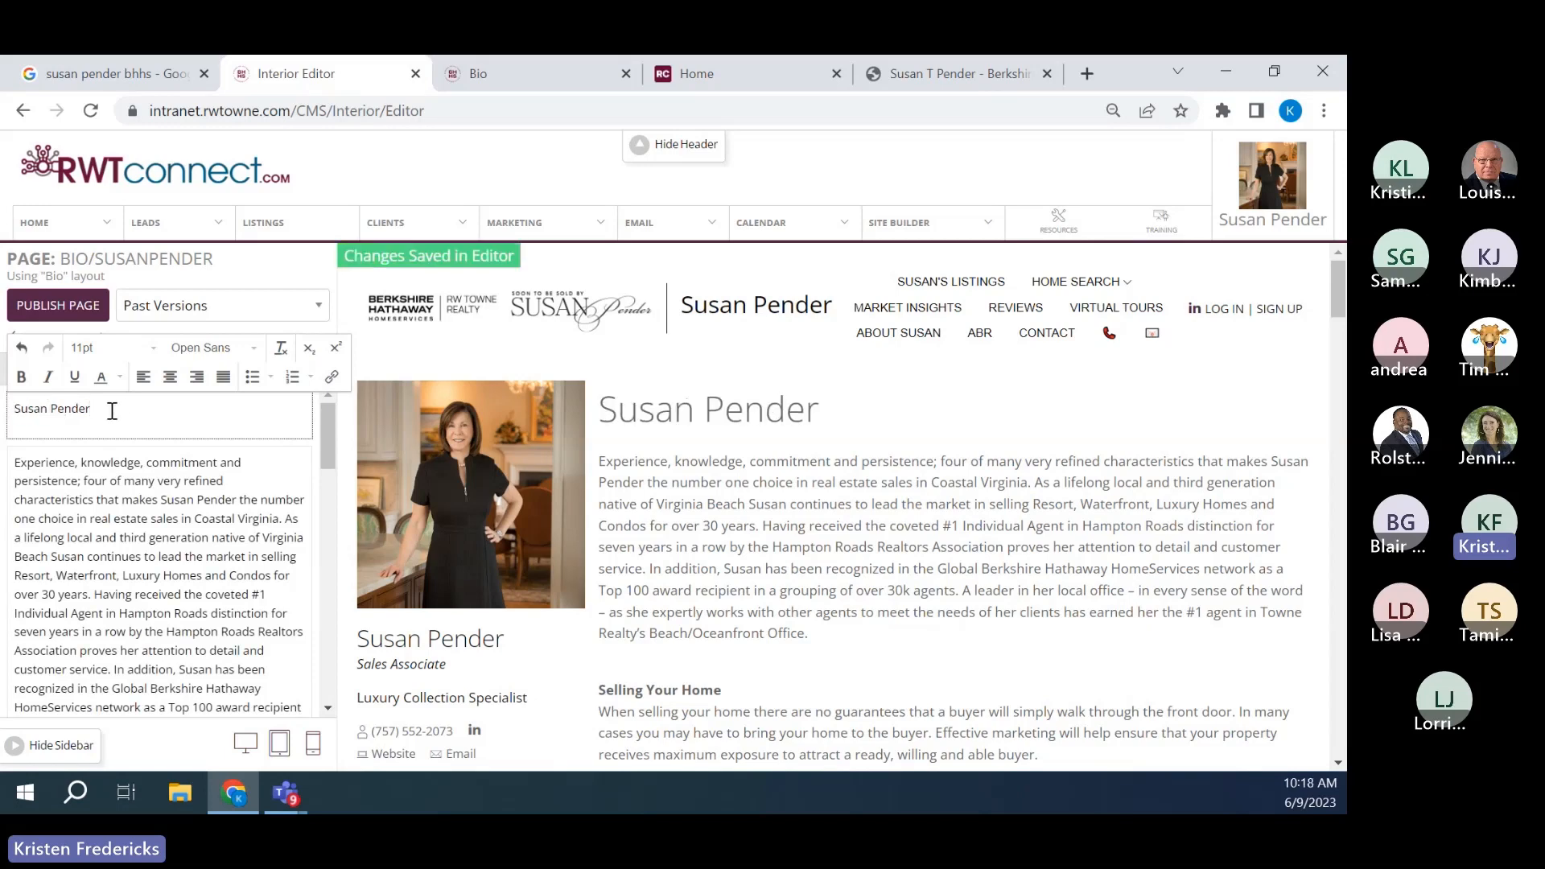
left_click(13, 408)
type("About")
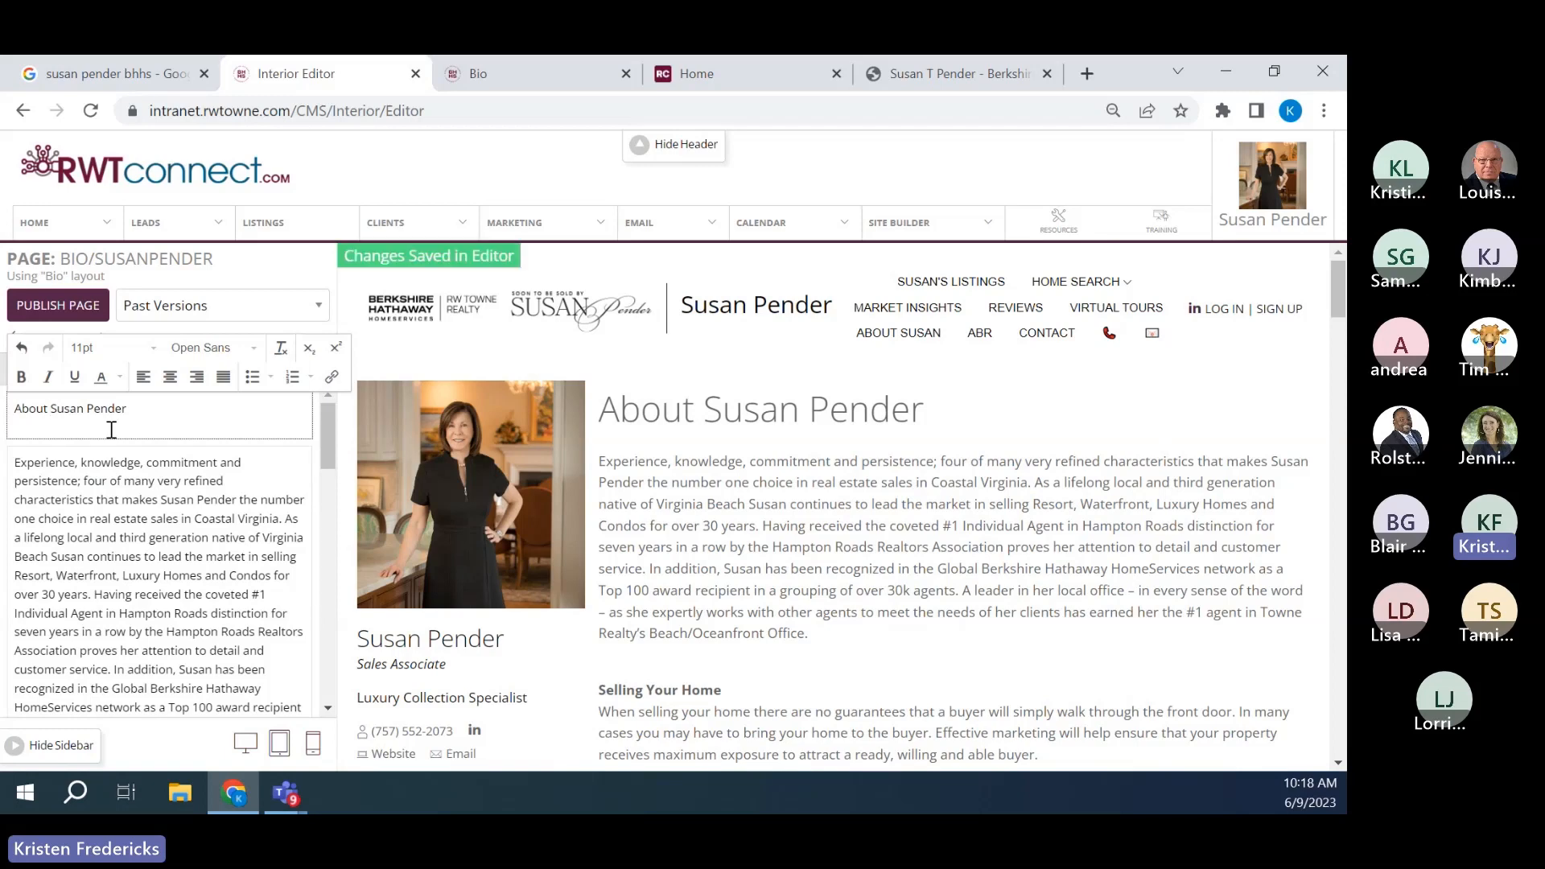
- Examine the bio text in the page preview and its matching content fields, down to the sold listings settings
scroll(755, 490, "down", 3)
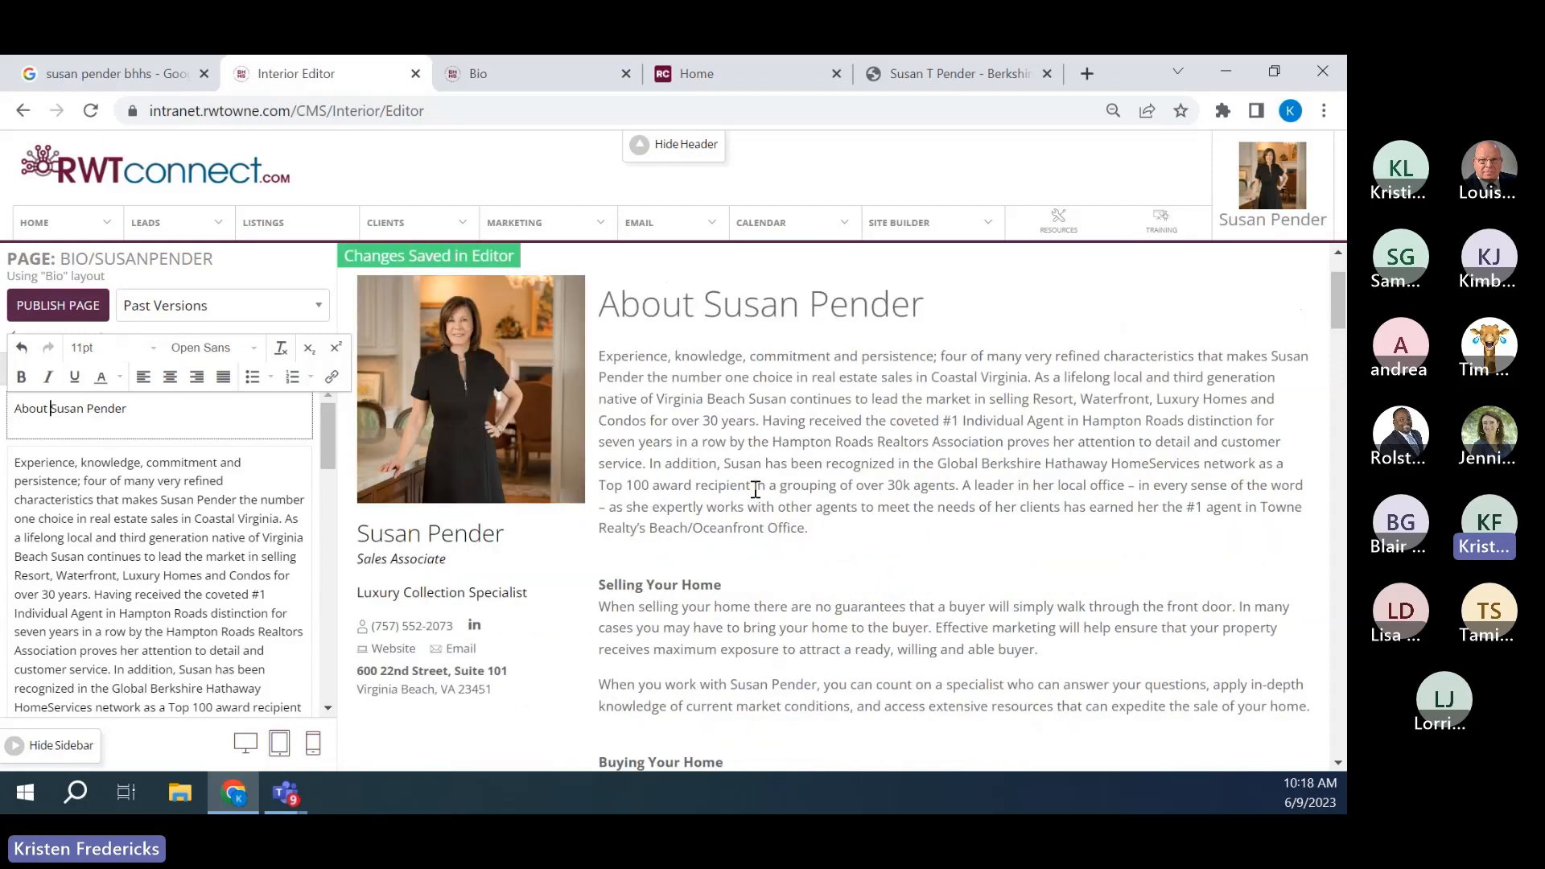
scroll(755, 490, "down", 4)
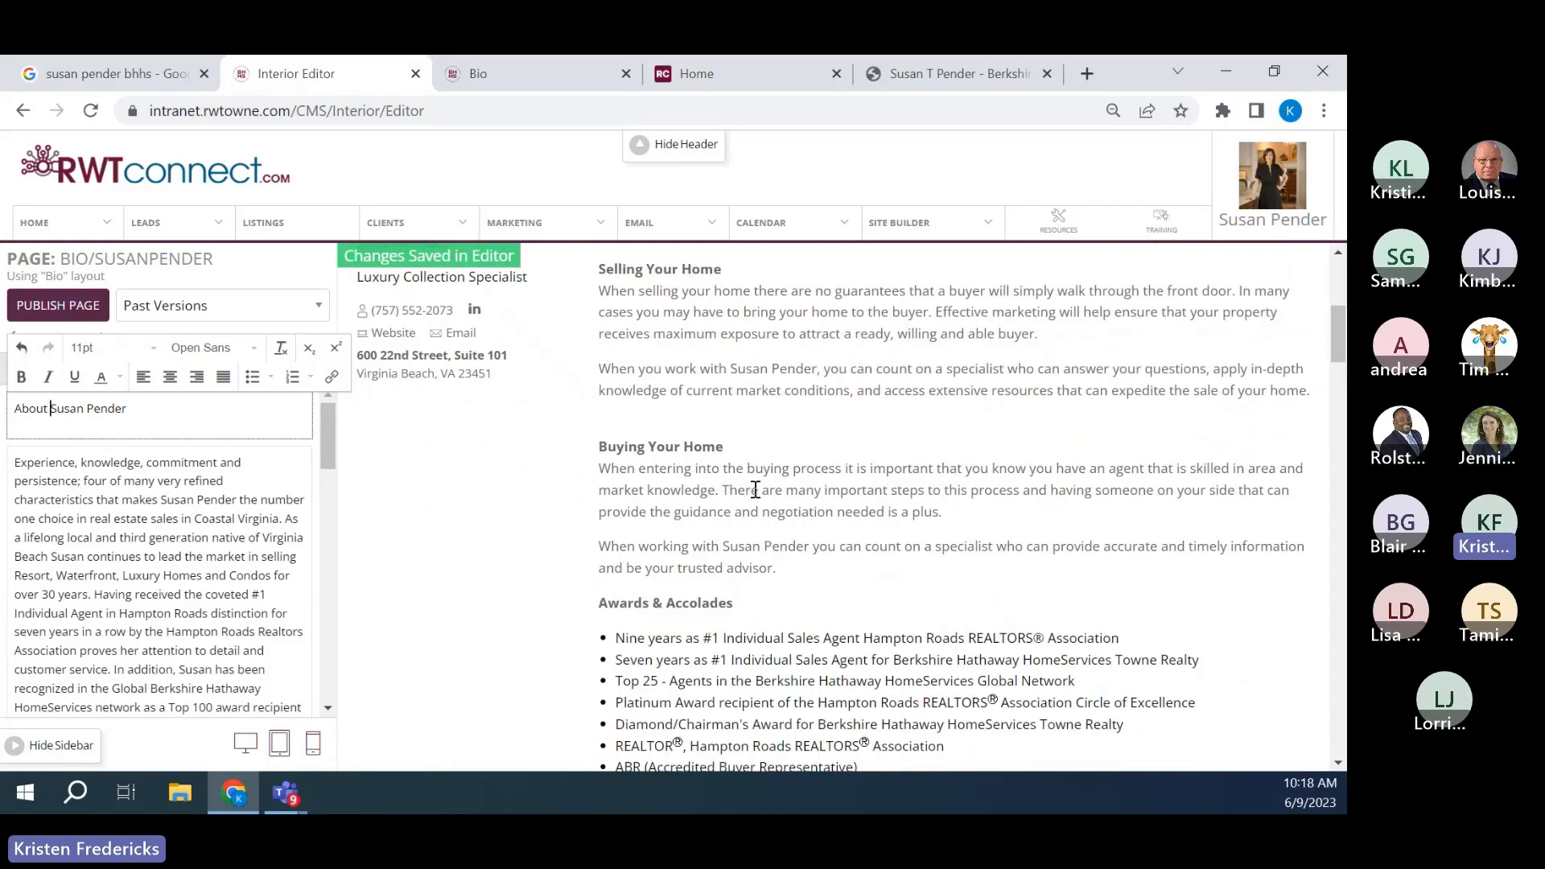
scroll(755, 490, "down", 2)
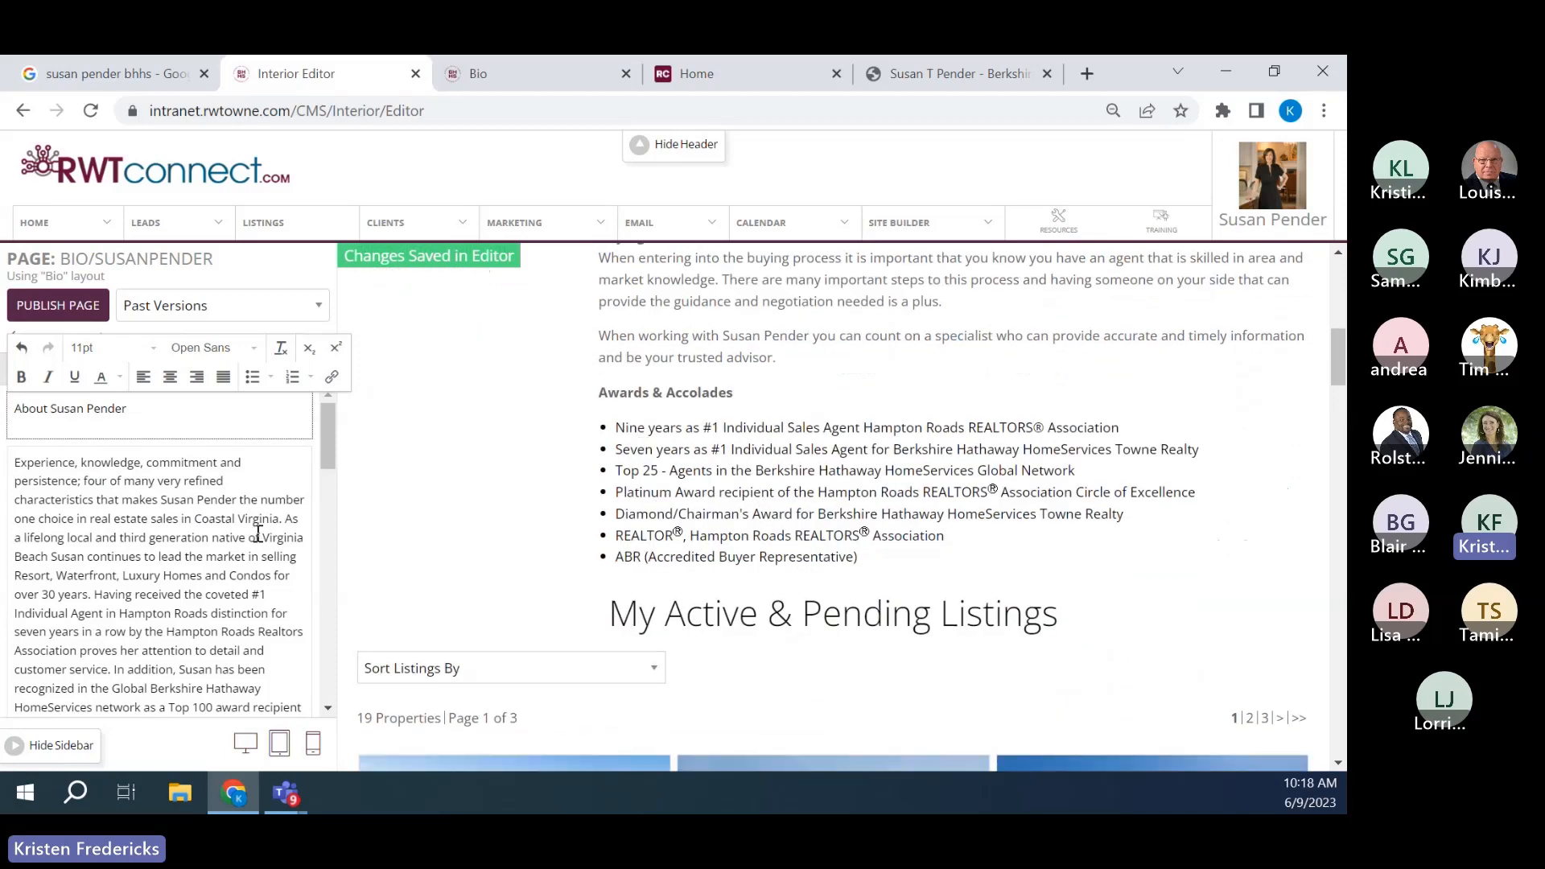
scroll(264, 535, "down", 1)
scroll(264, 535, "down", 4)
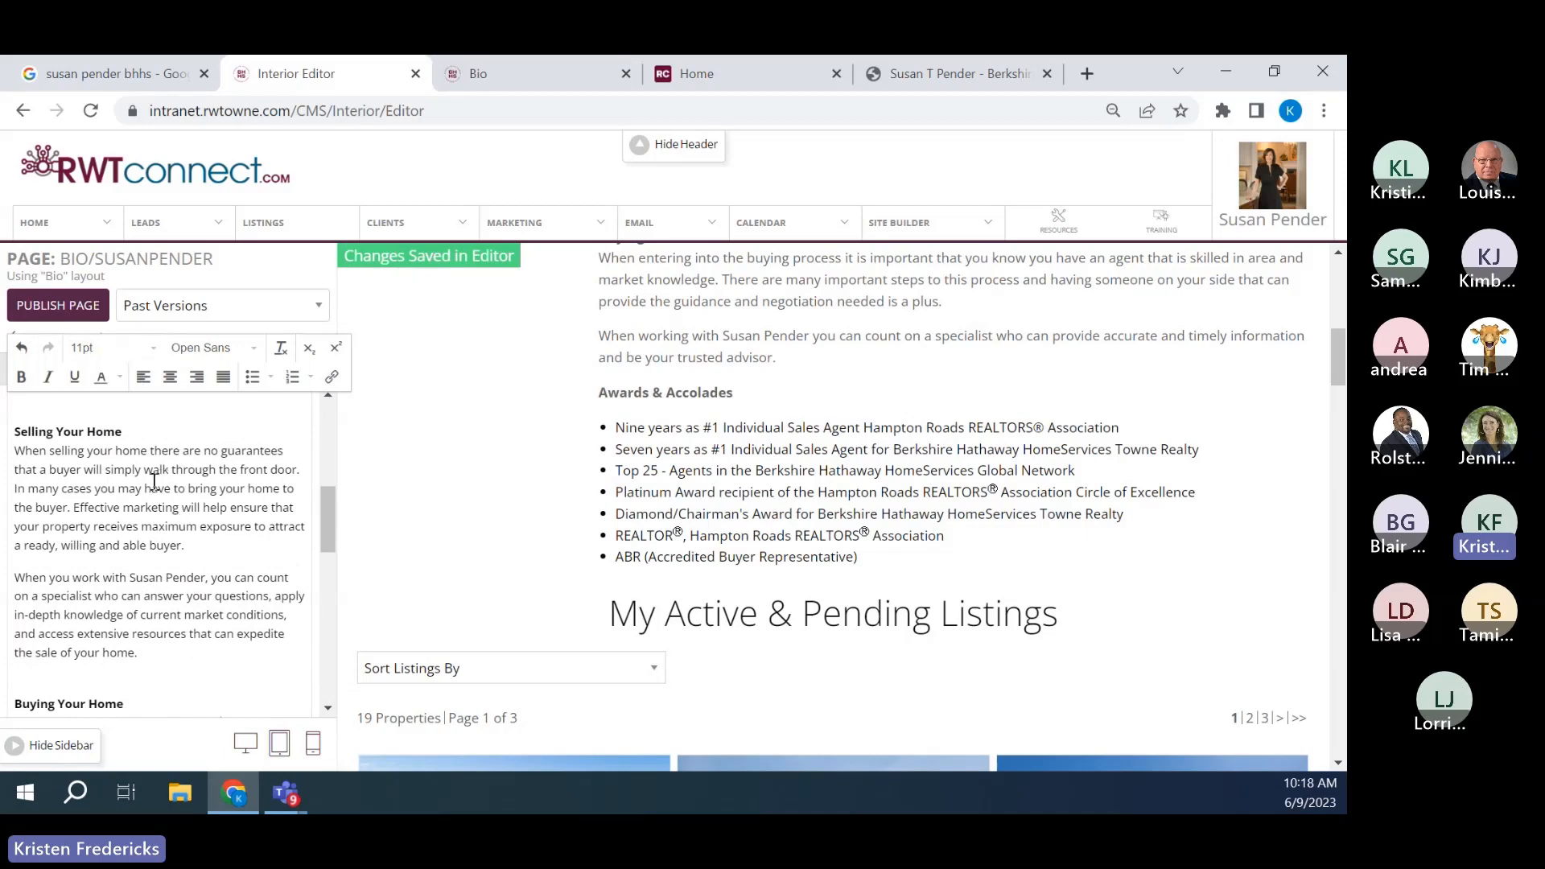
scroll(201, 519, "down", 2)
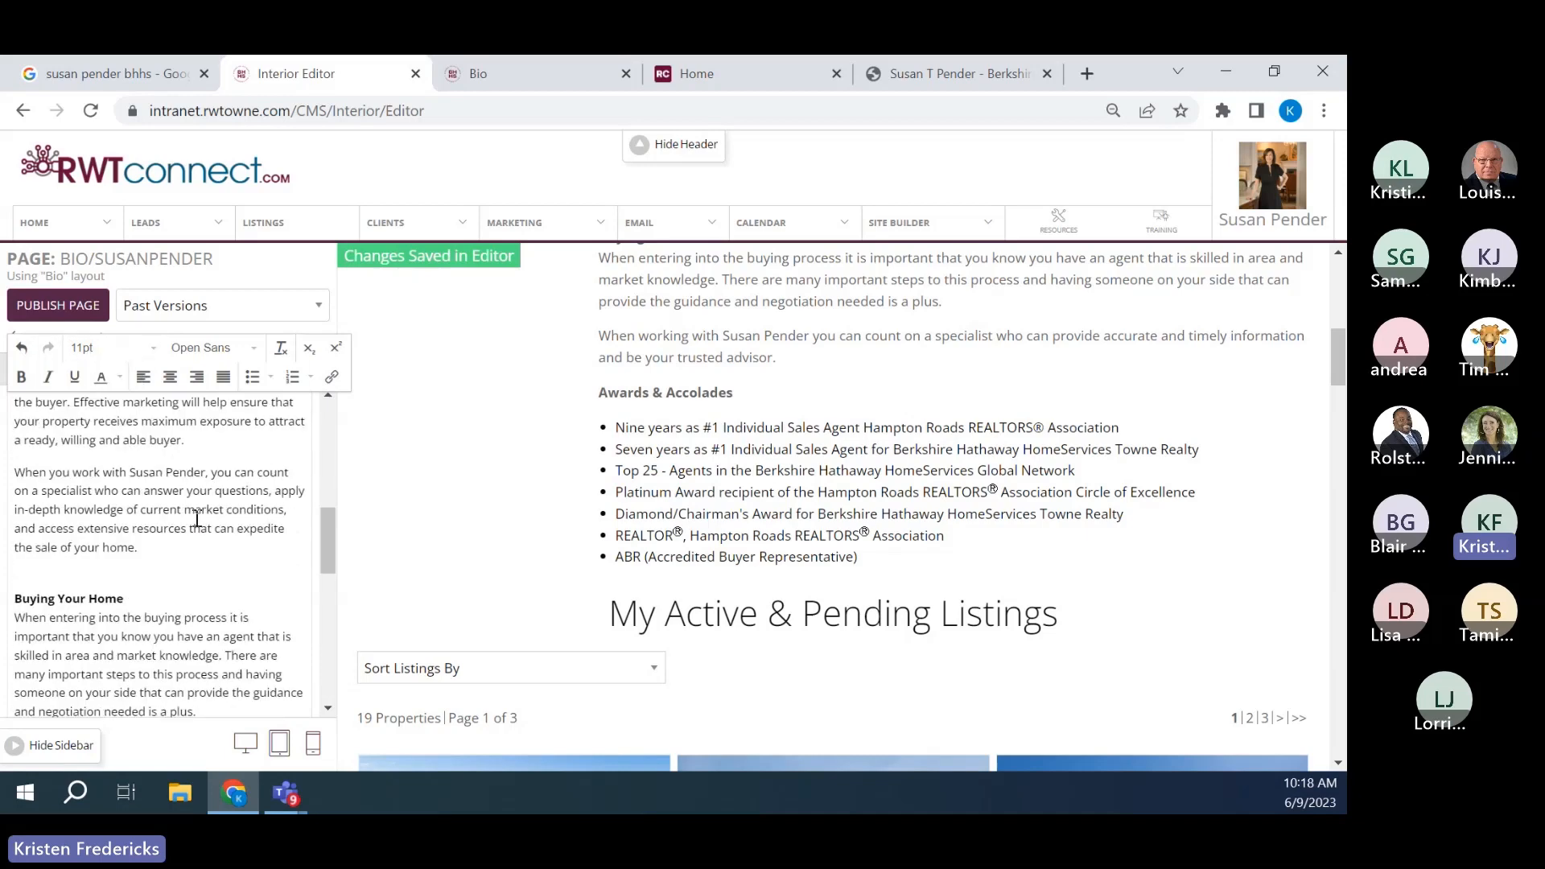
scroll(205, 518, "down", 4)
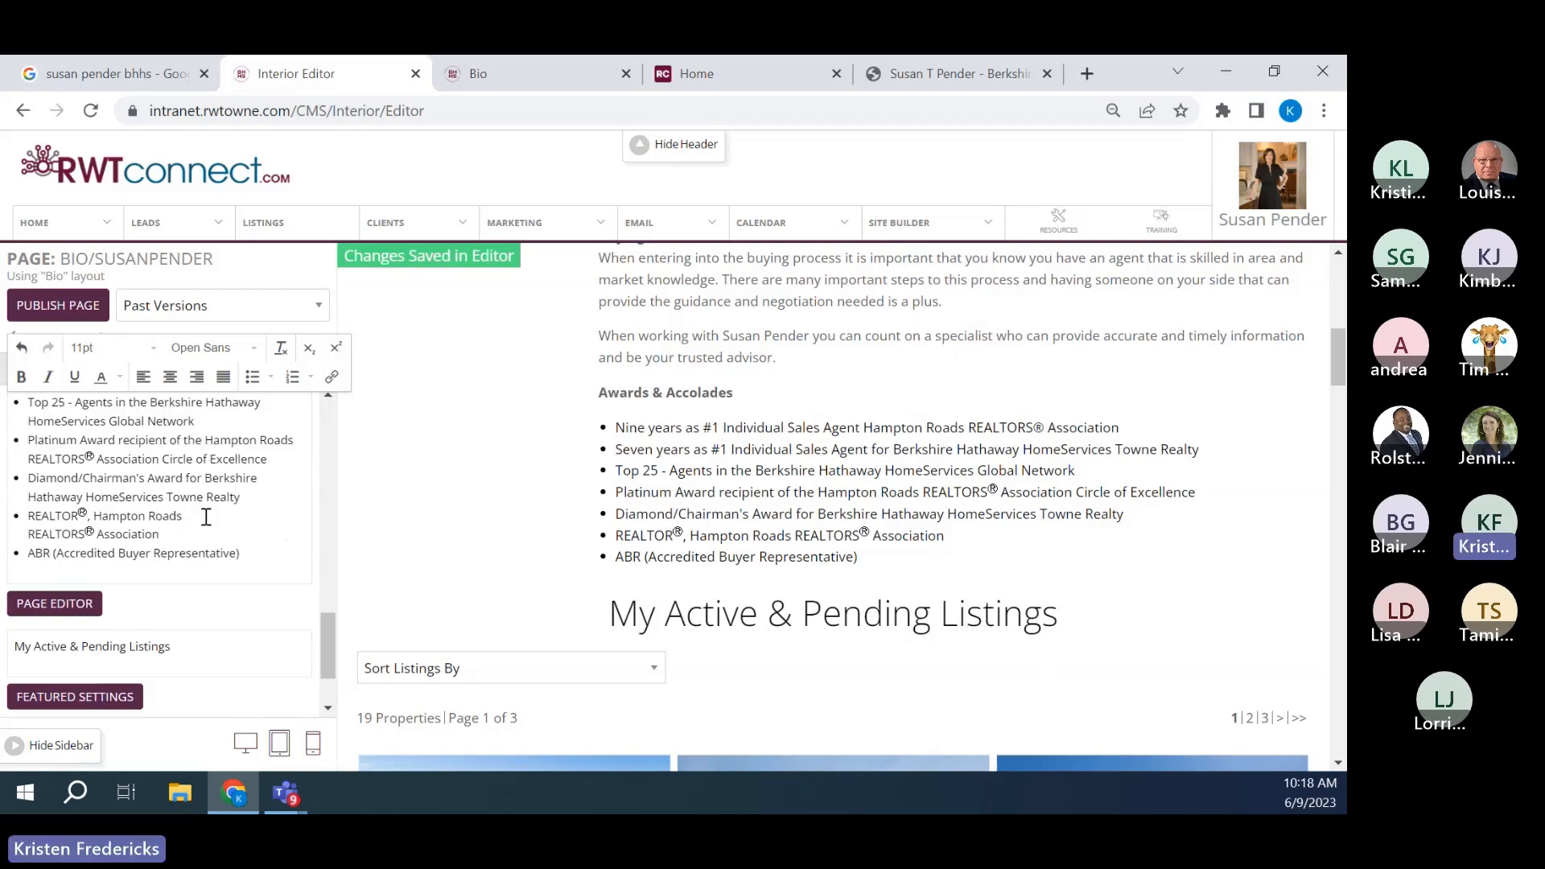
scroll(236, 477, "down", 2)
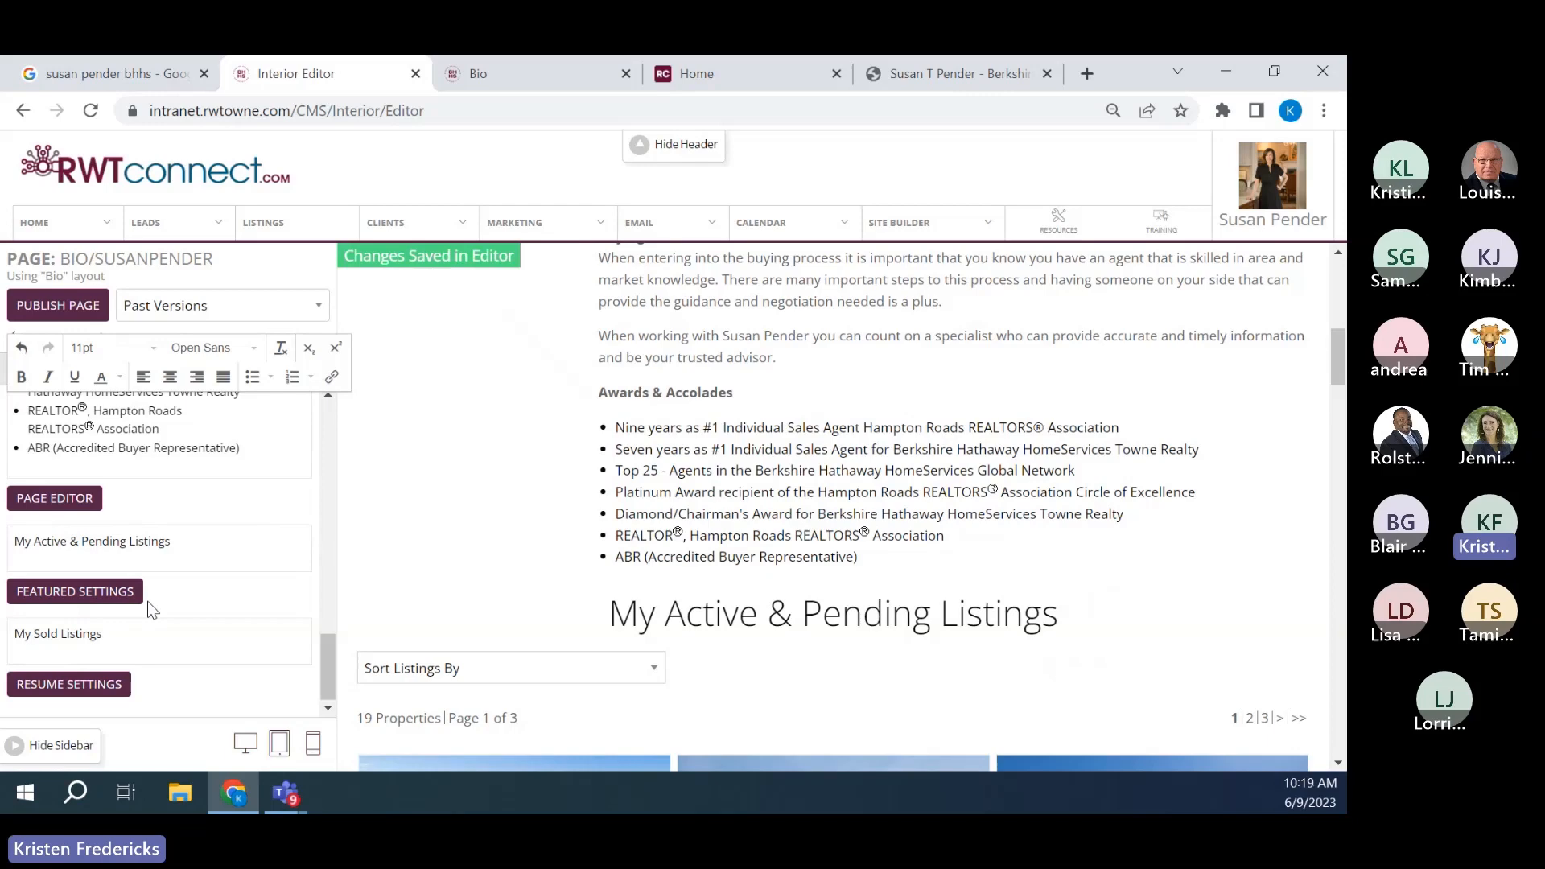
- Add Multi-Family and Vacant Land to the property types in the My Sold Listings resume settings and save the update
left_click(76, 683)
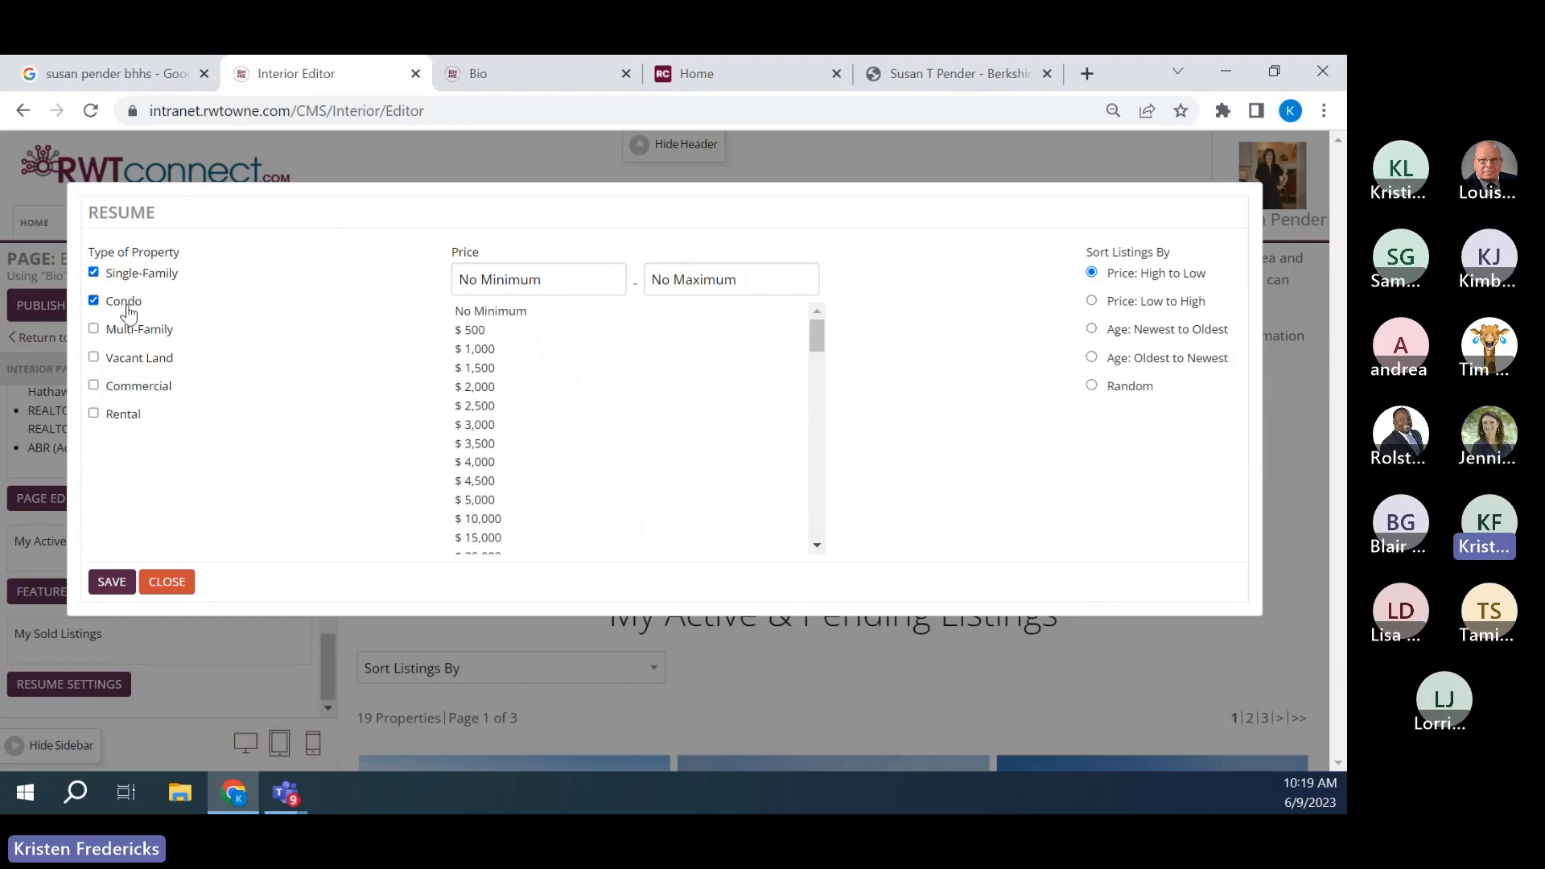
left_click(94, 329)
left_click(93, 357)
left_click(96, 583)
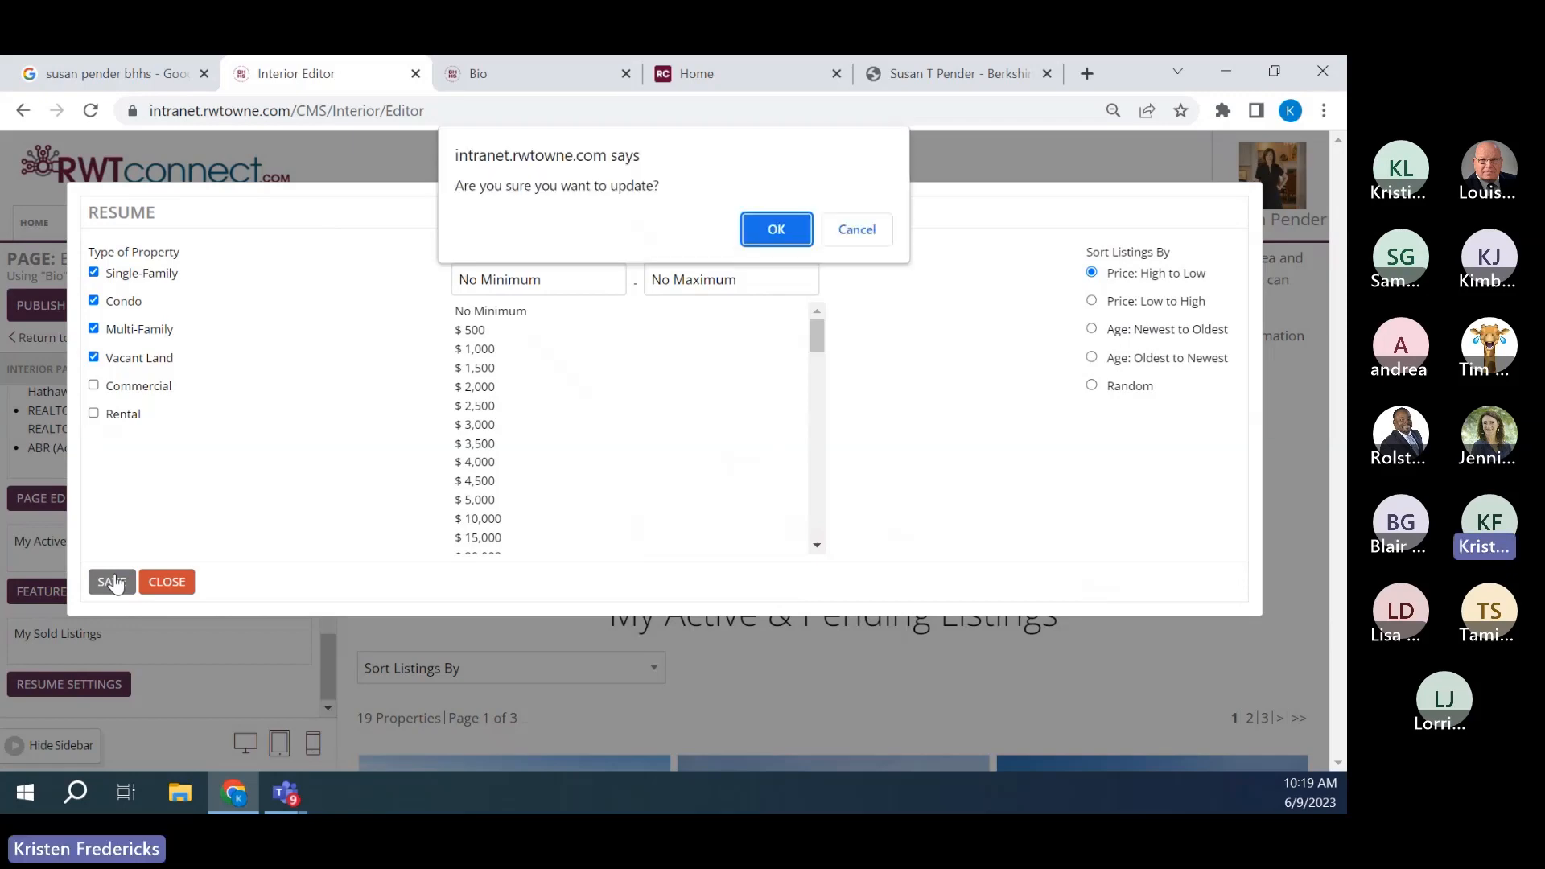
left_click(778, 232)
- Examine the My Active & Pending Listings and My Sold Listings sections in the bio page preview
scroll(869, 408, "down", 1)
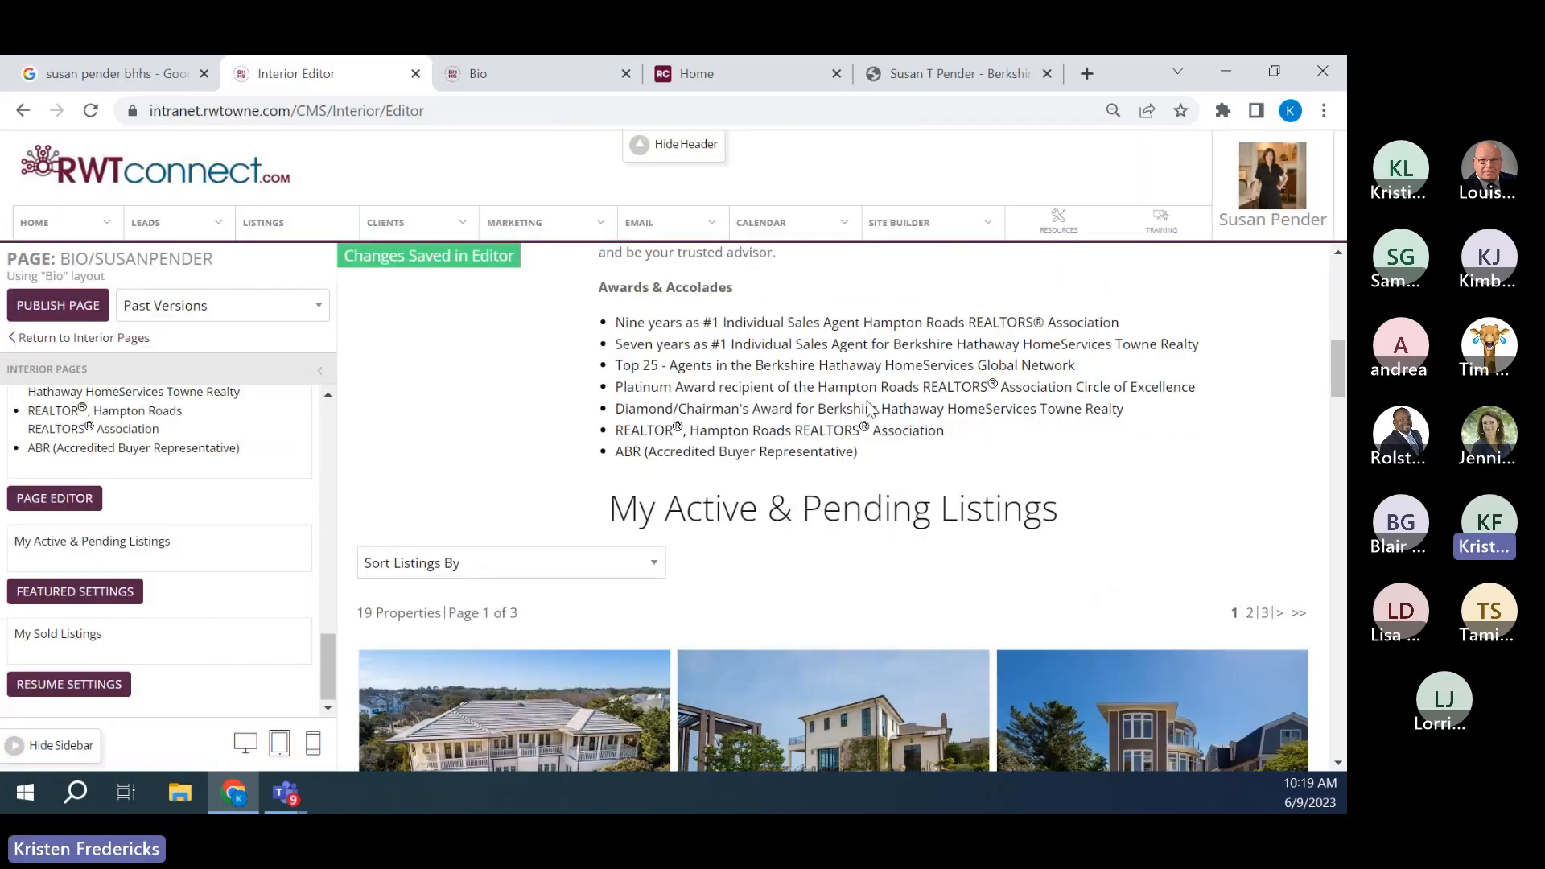
scroll(869, 408, "down", 10)
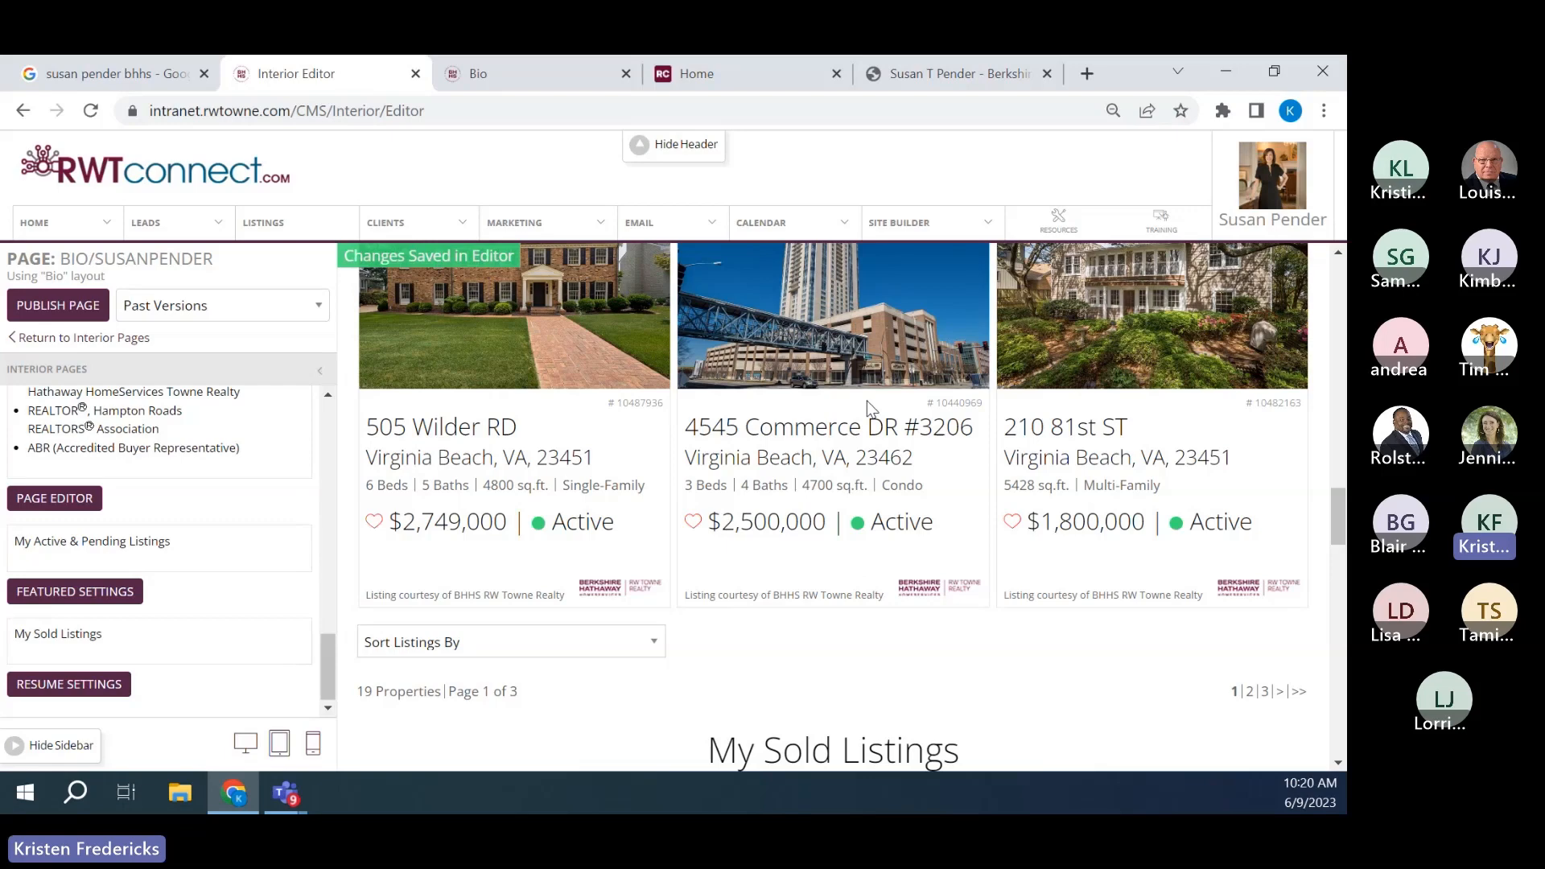
scroll(867, 400, "down", 3)
scroll(870, 408, "down", 1)
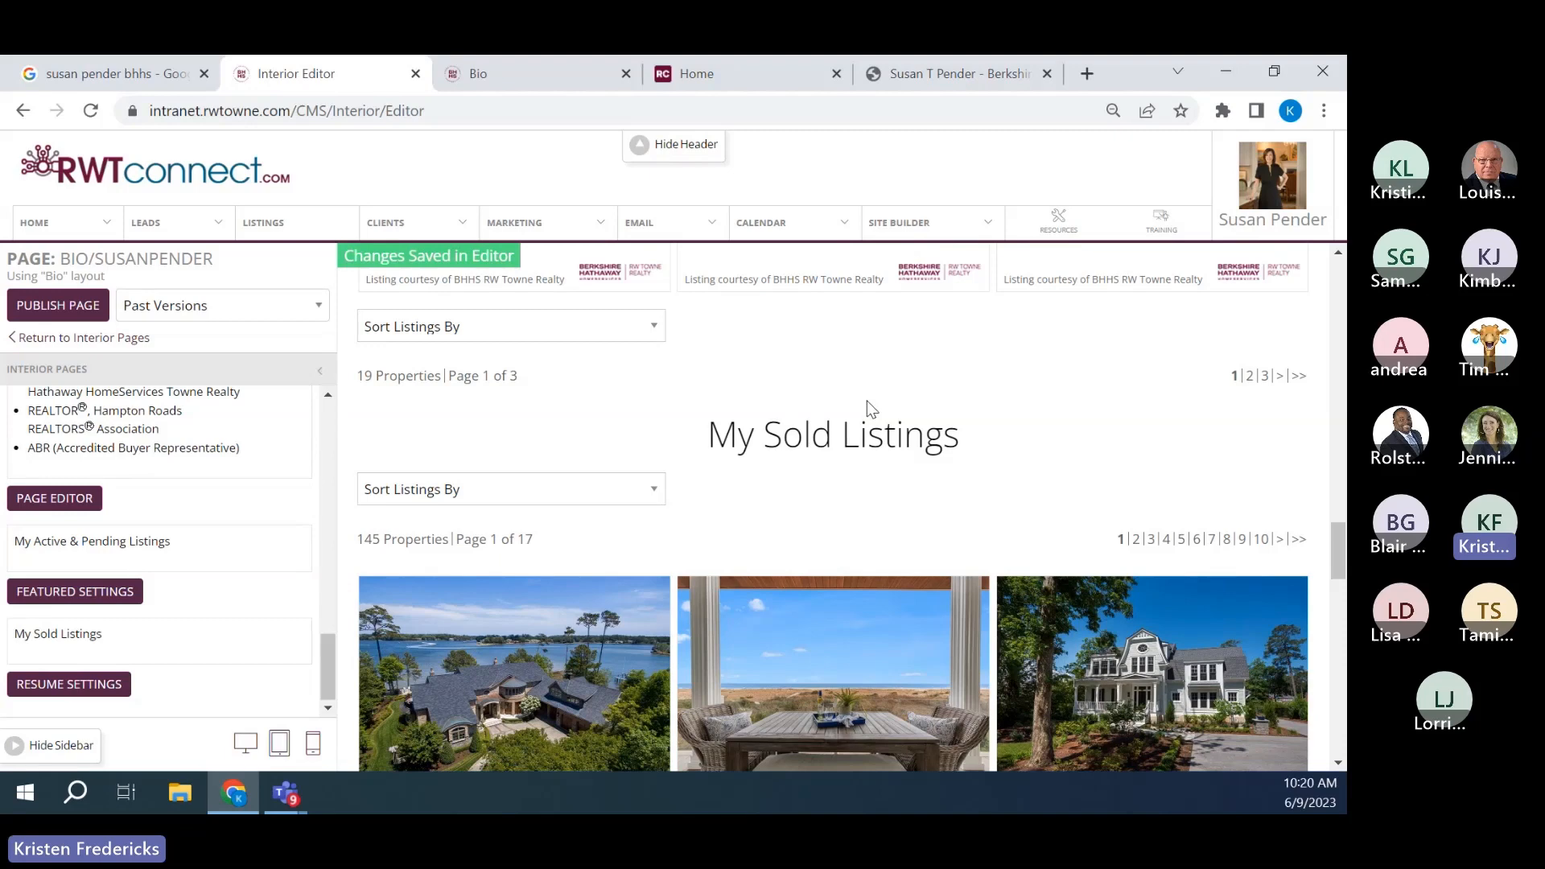
scroll(871, 408, "down", 1)
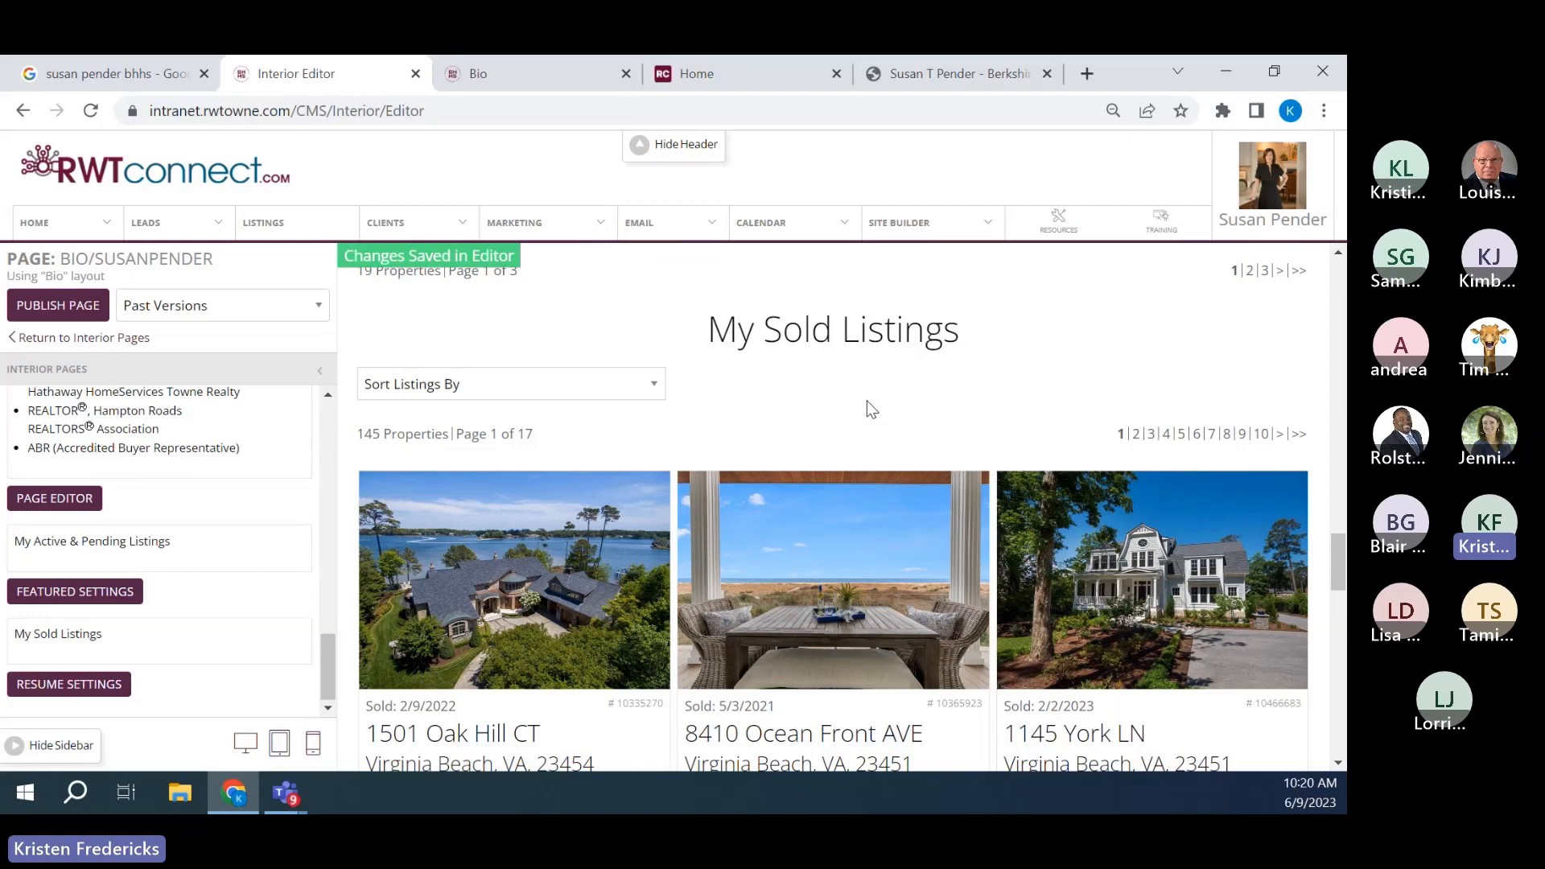
scroll(871, 408, "up", 4)
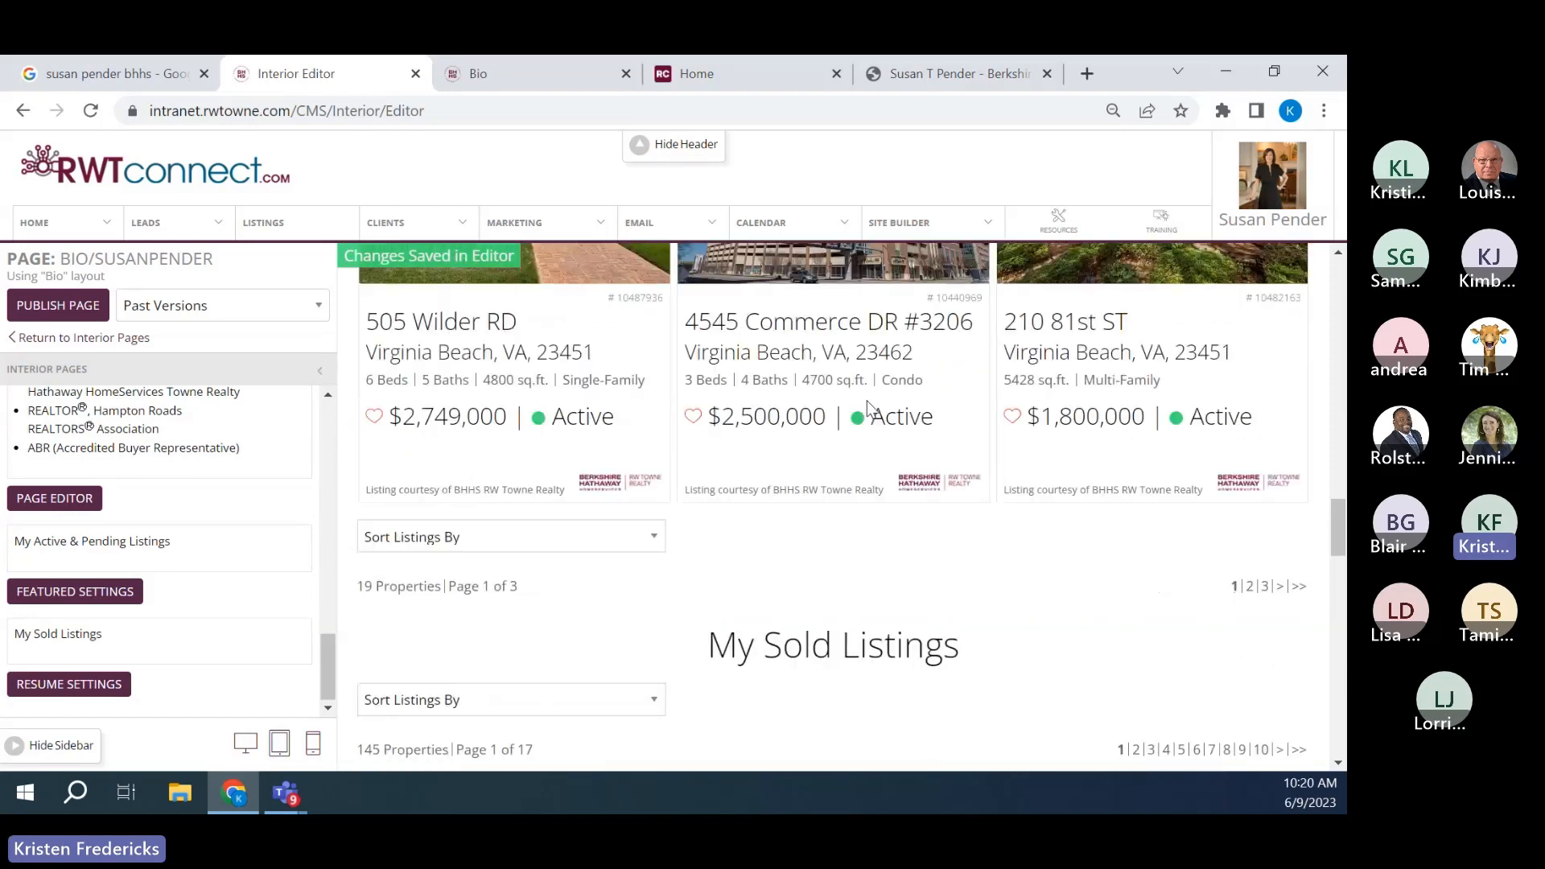
scroll(867, 400, "up", 15)
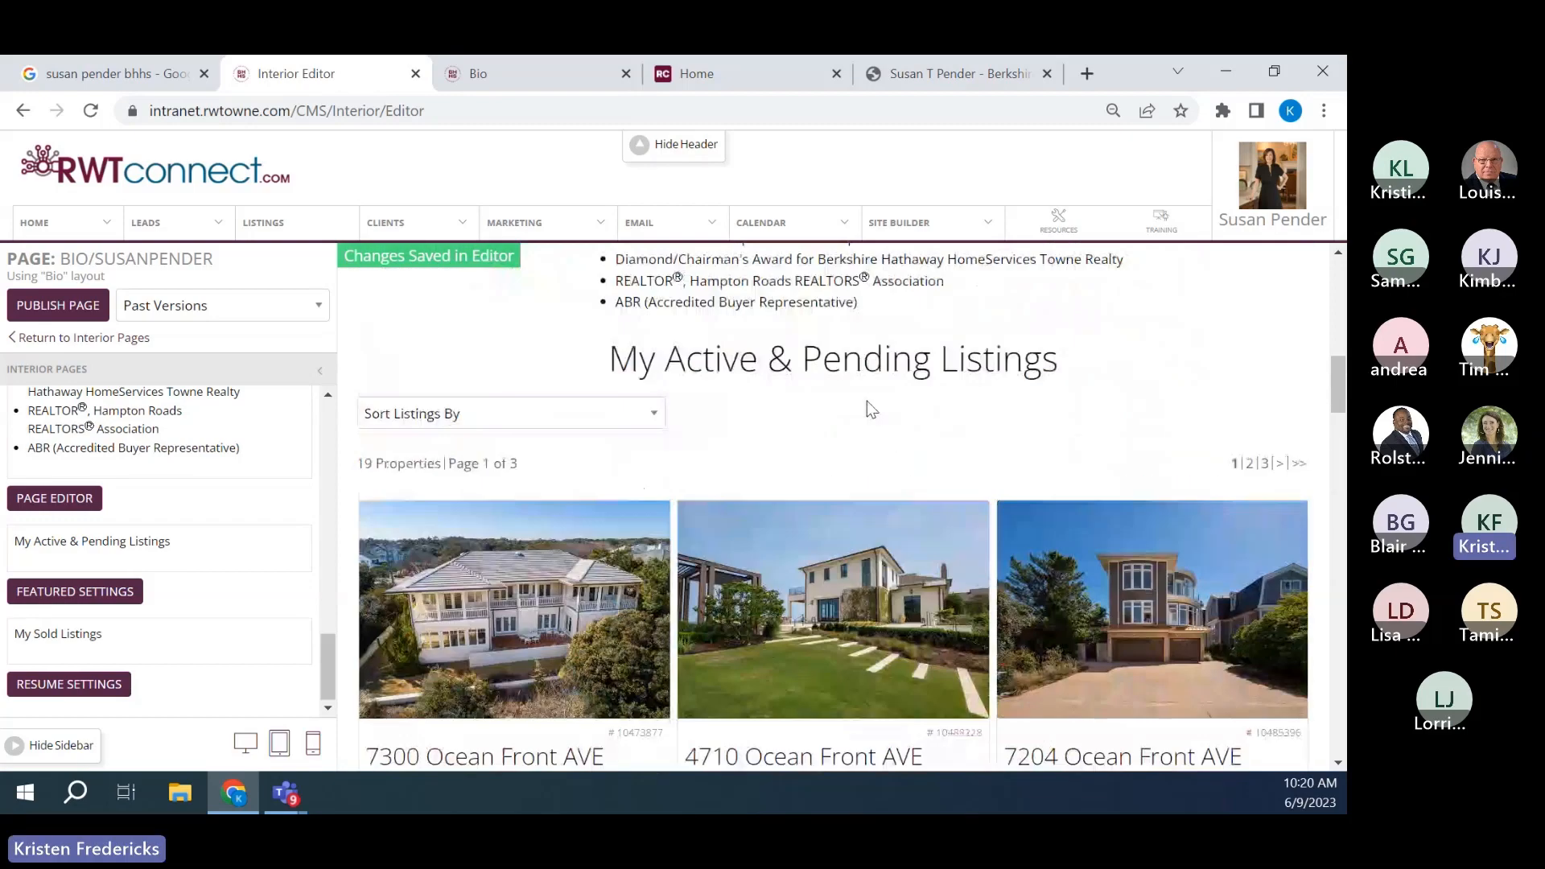
scroll(869, 409, "up", 12)
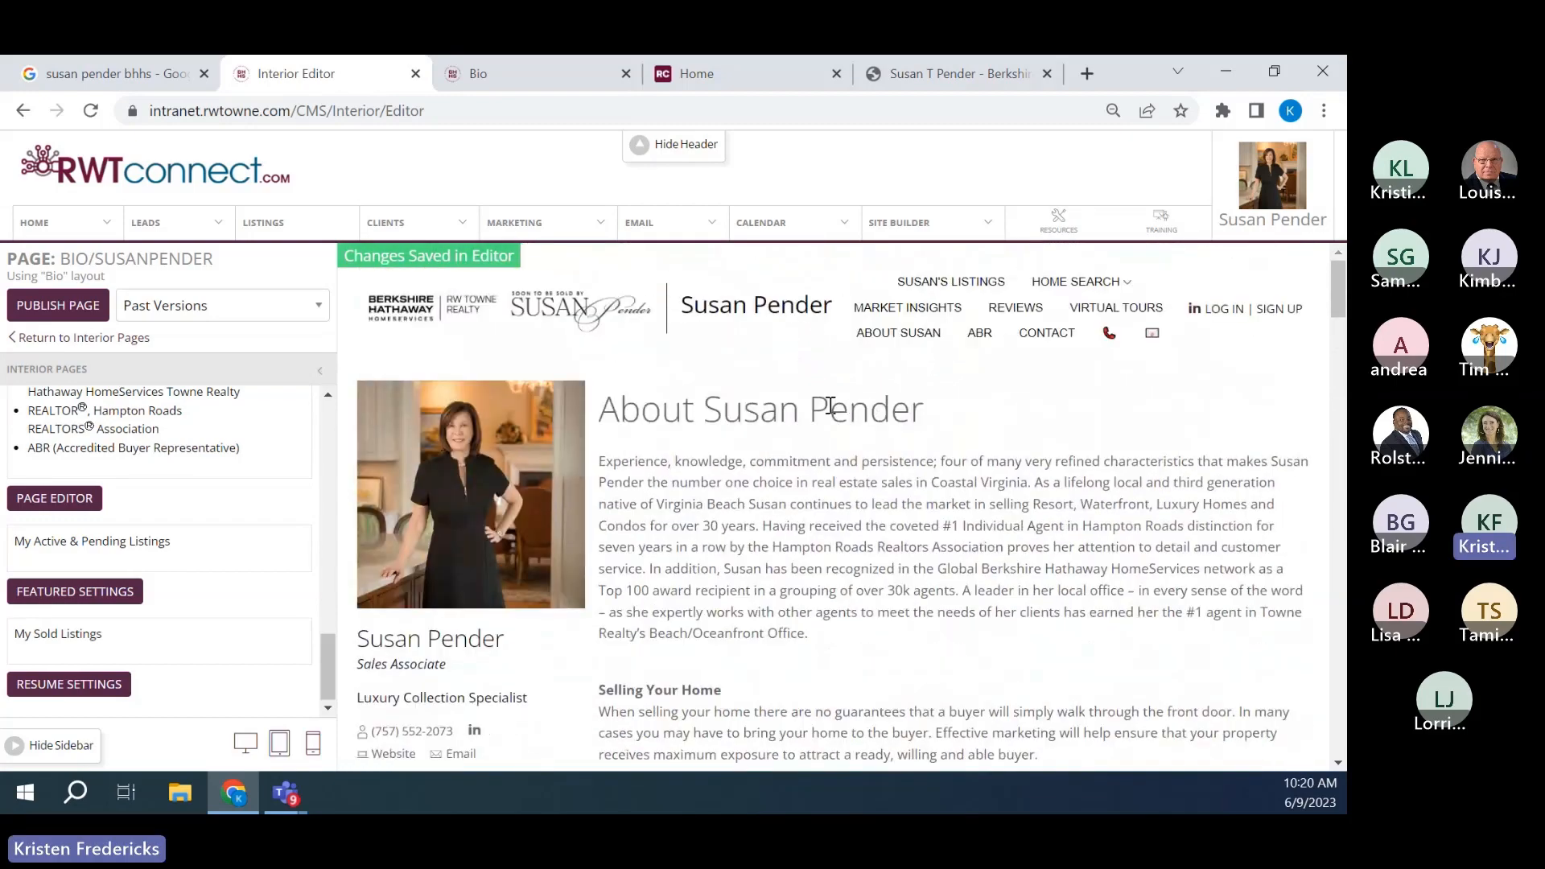
- Publish the bio page, overwriting the existing version, and view the public bio on rwtowne.com
left_click(52, 309)
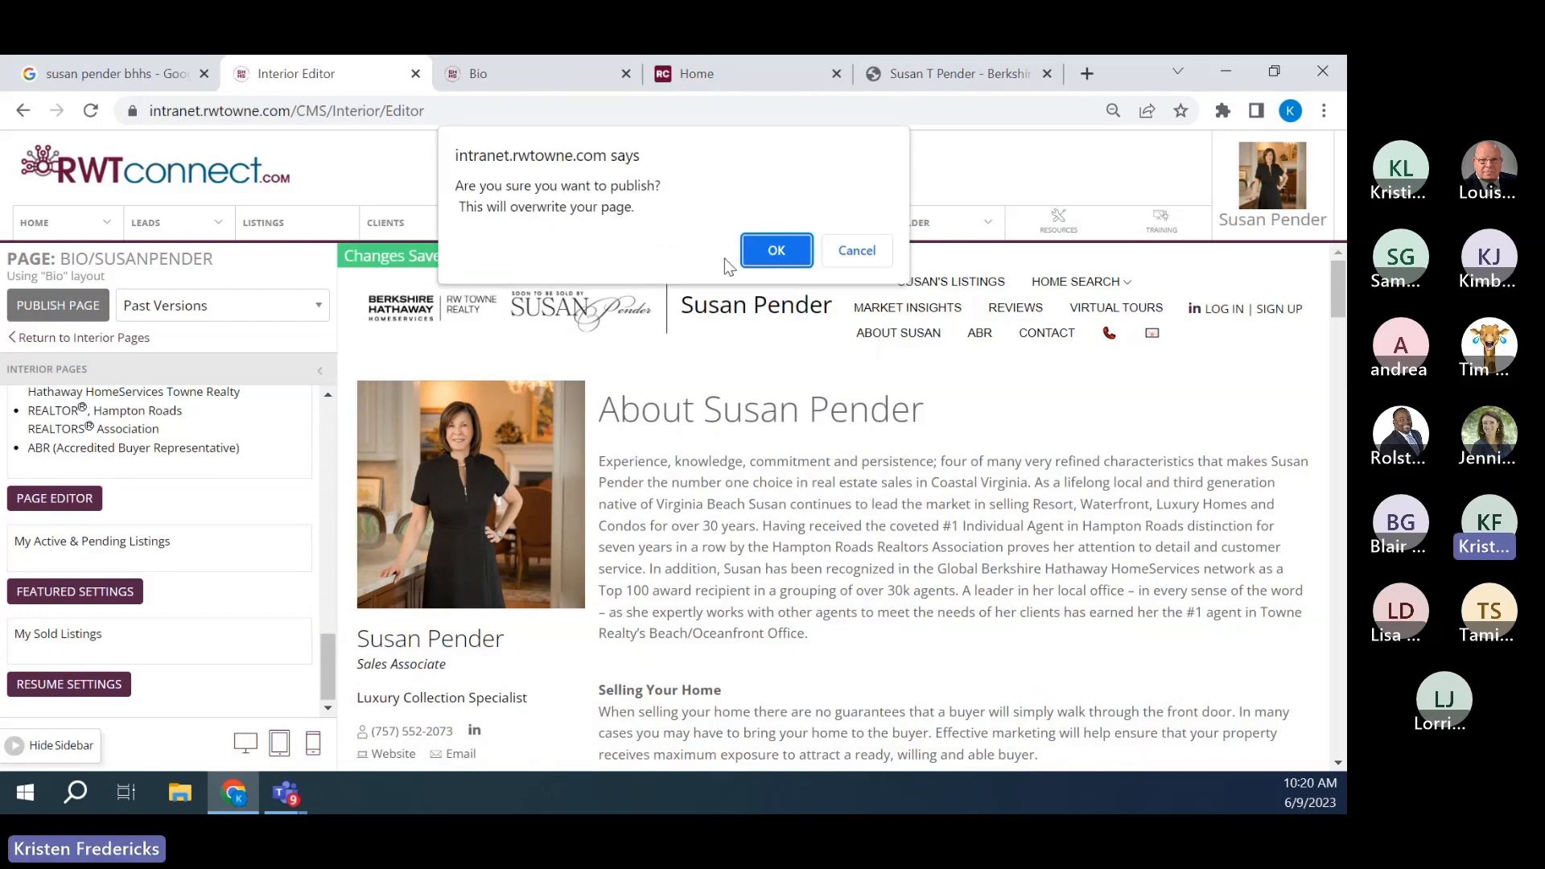
left_click(776, 252)
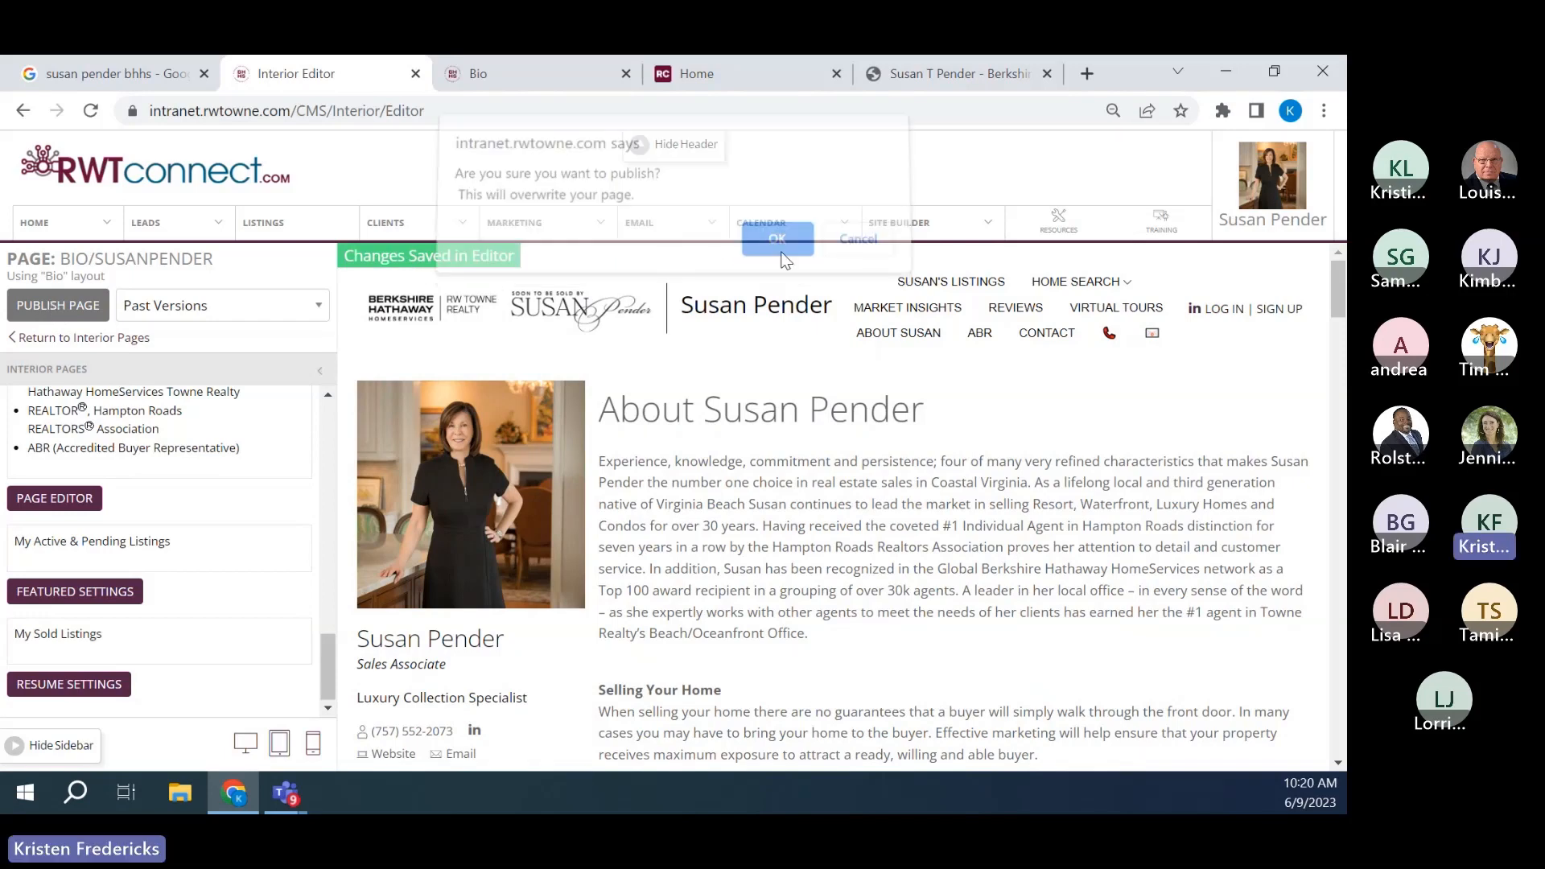
left_click(515, 80)
scroll(767, 422, "up", 2)
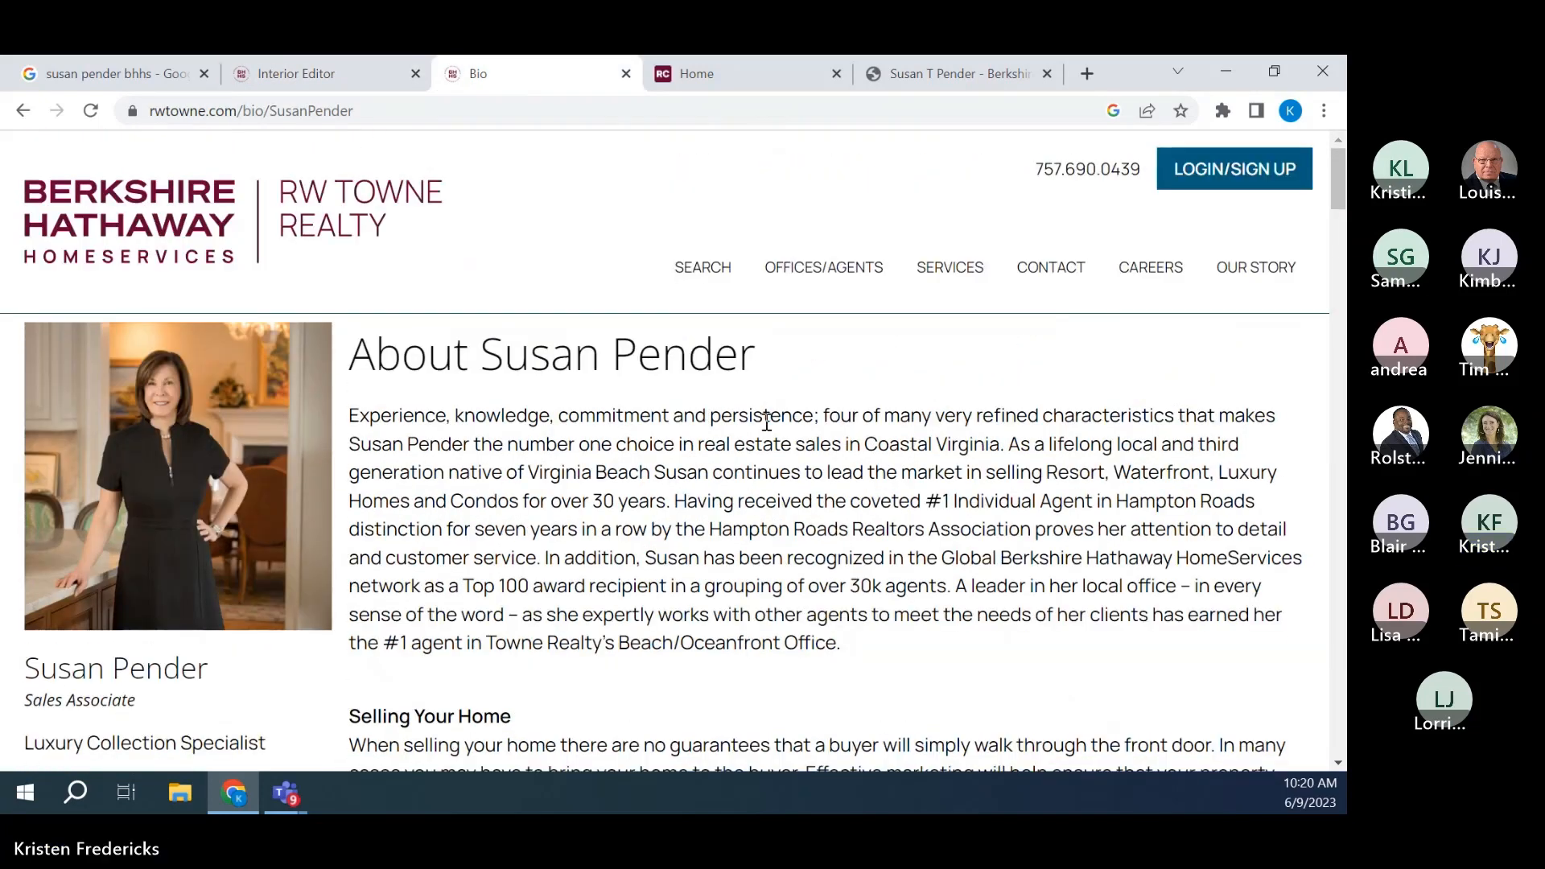
- Compare the page editor with the public bio and open the agent's personal website from the bio's contact details
left_click(299, 80)
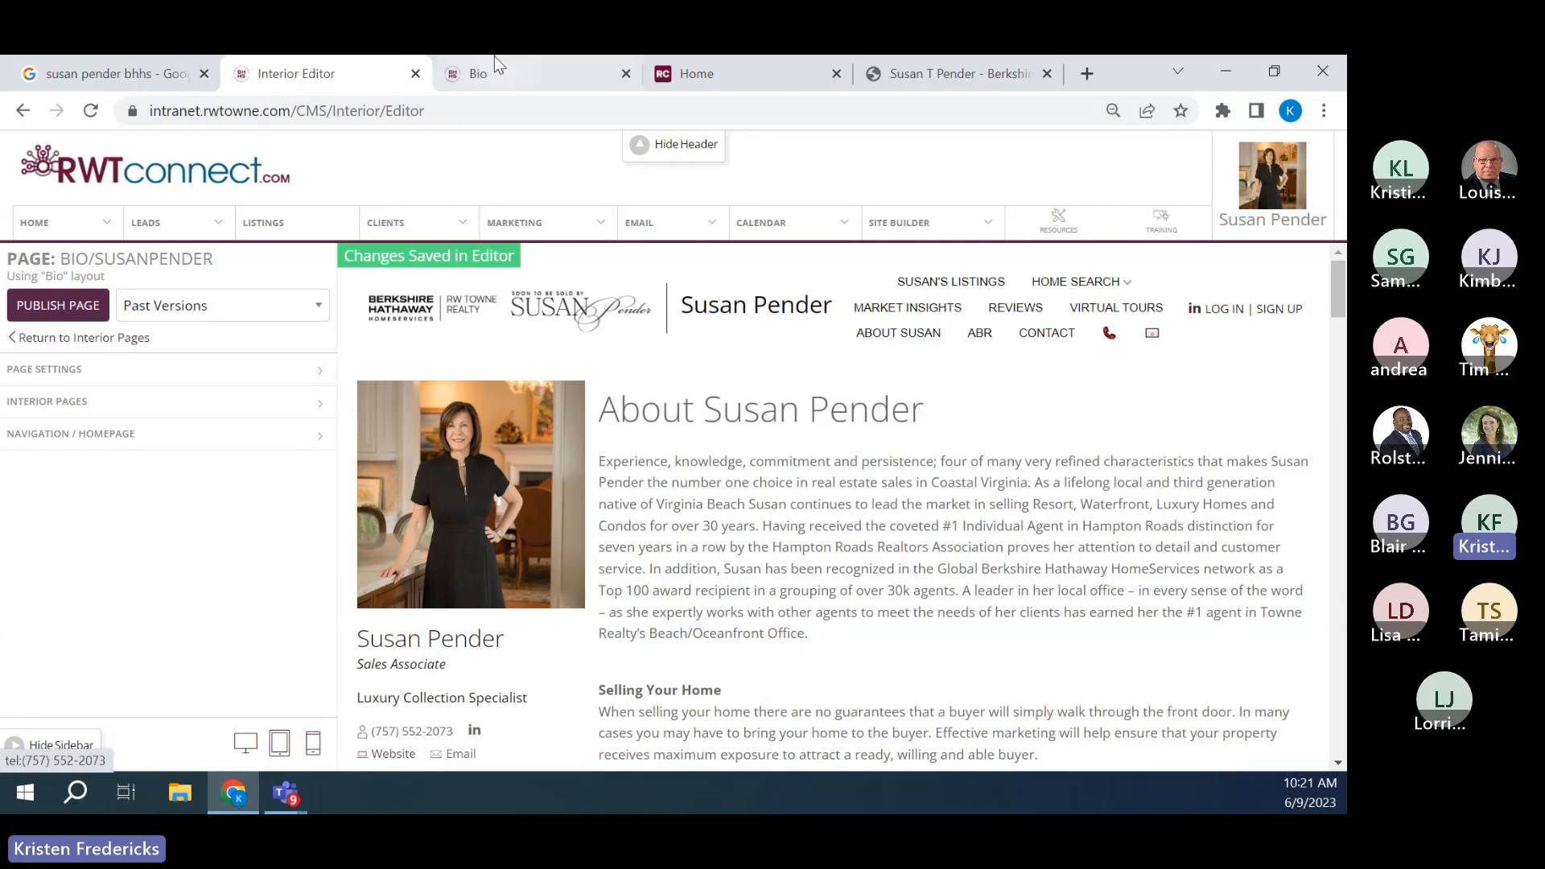
left_click(501, 75)
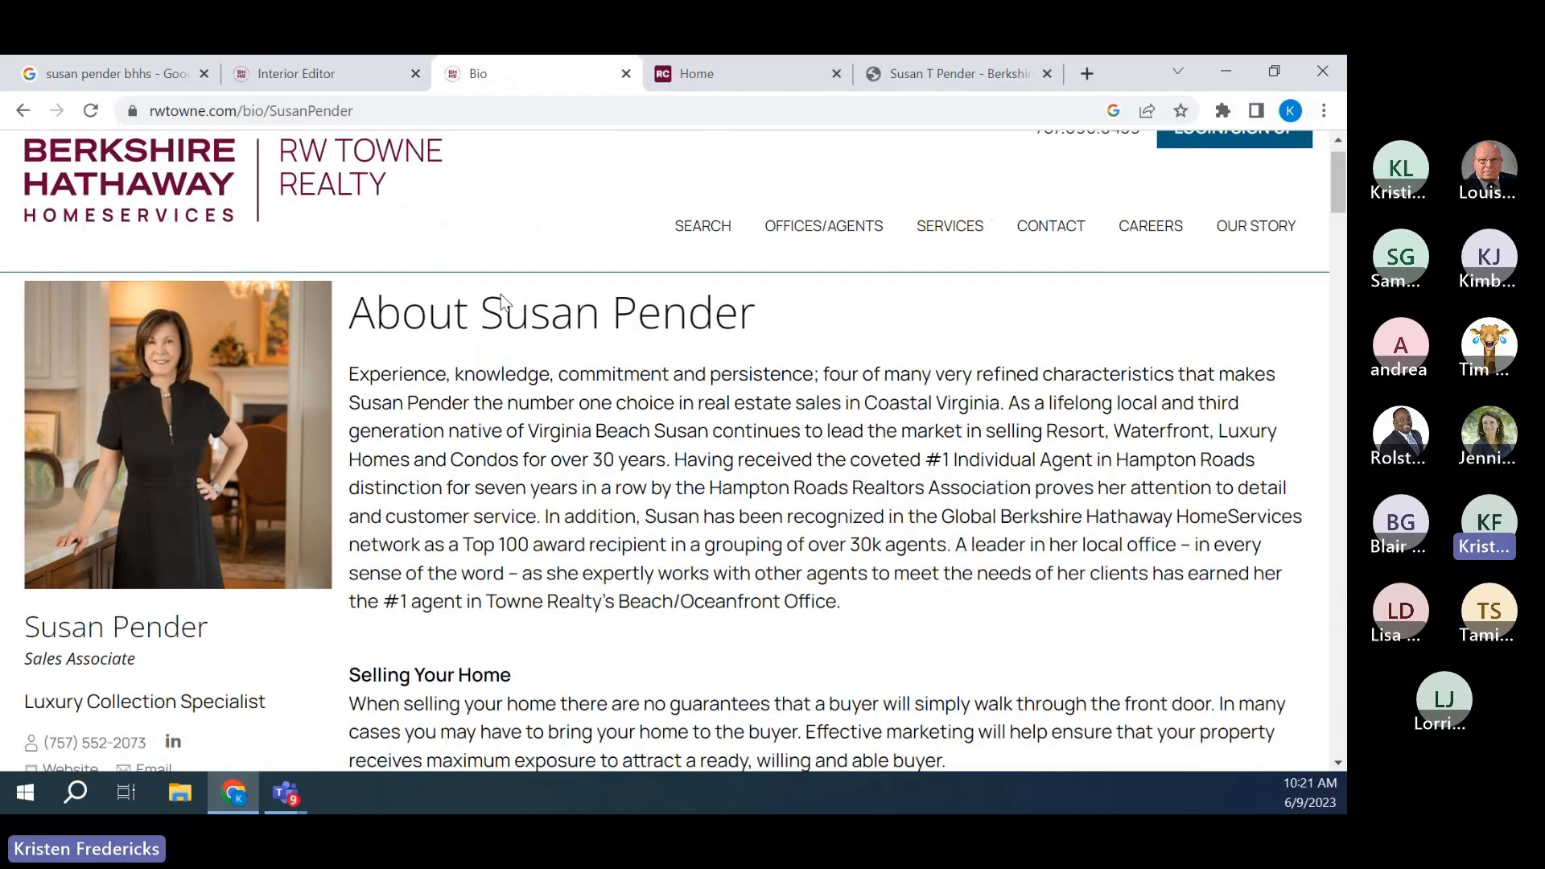
scroll(501, 301, "down", 1)
scroll(501, 302, "down", 2)
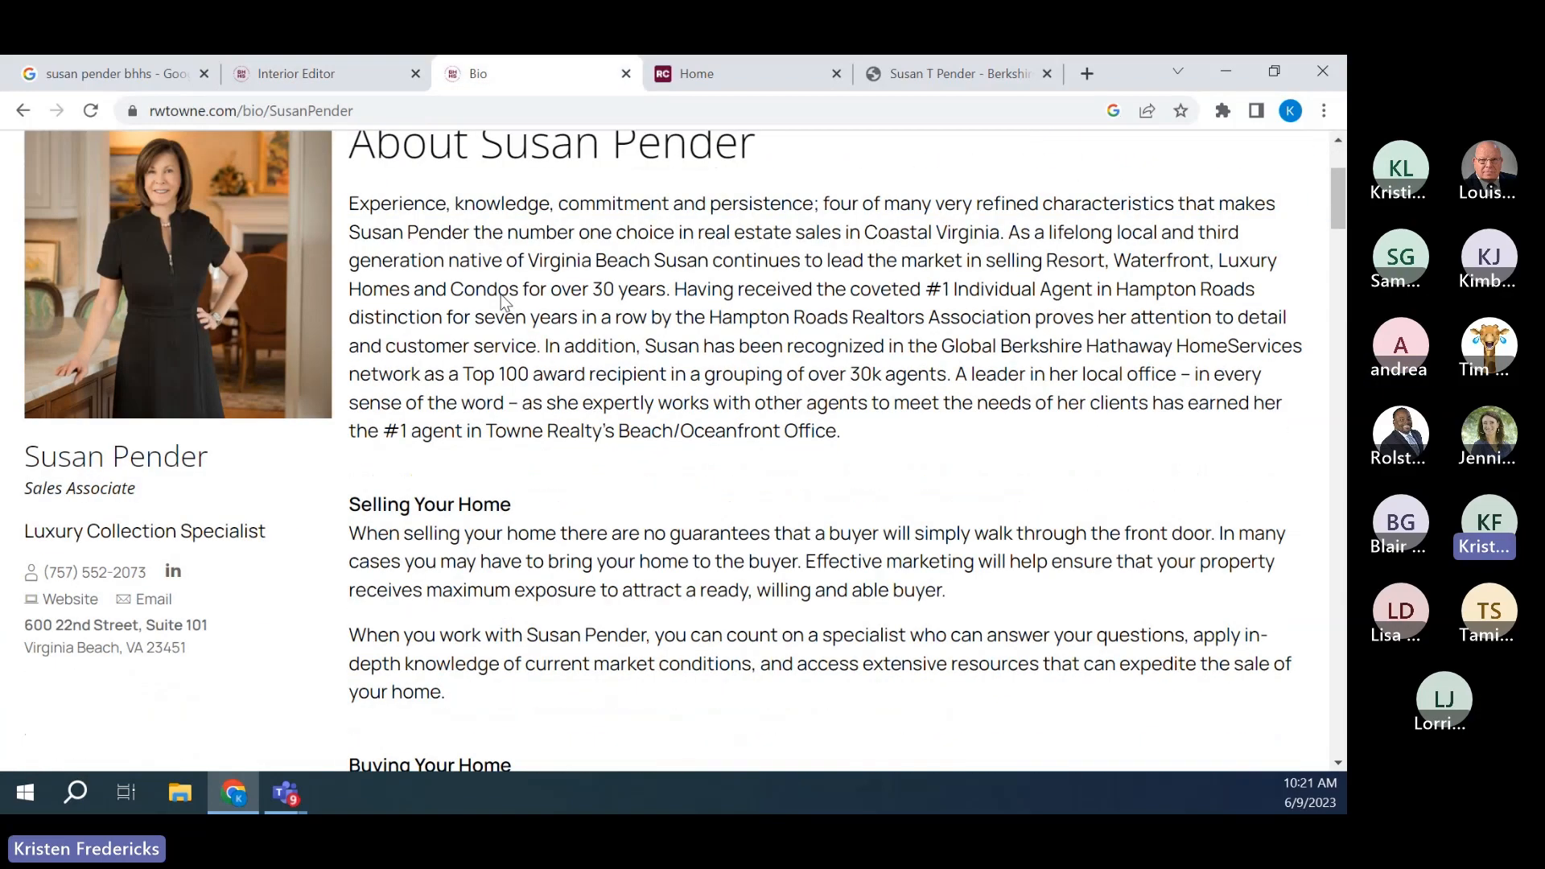
left_click(41, 489)
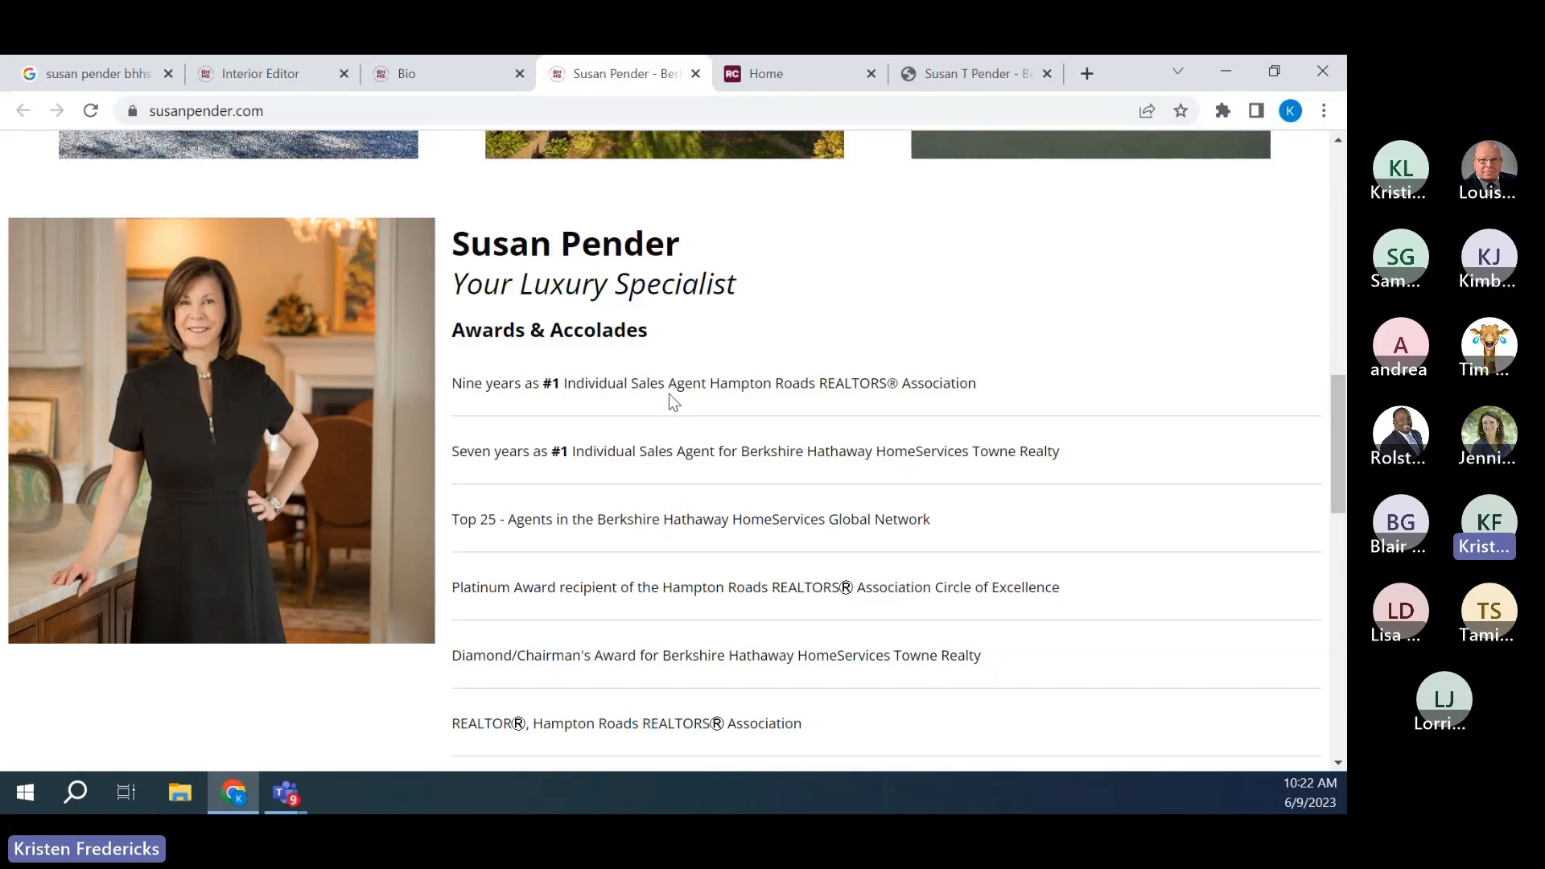
- Examine the agent's bhhs.com profile from the Google results, including the contact details, About text, professional accreditations and languages
left_click(131, 70)
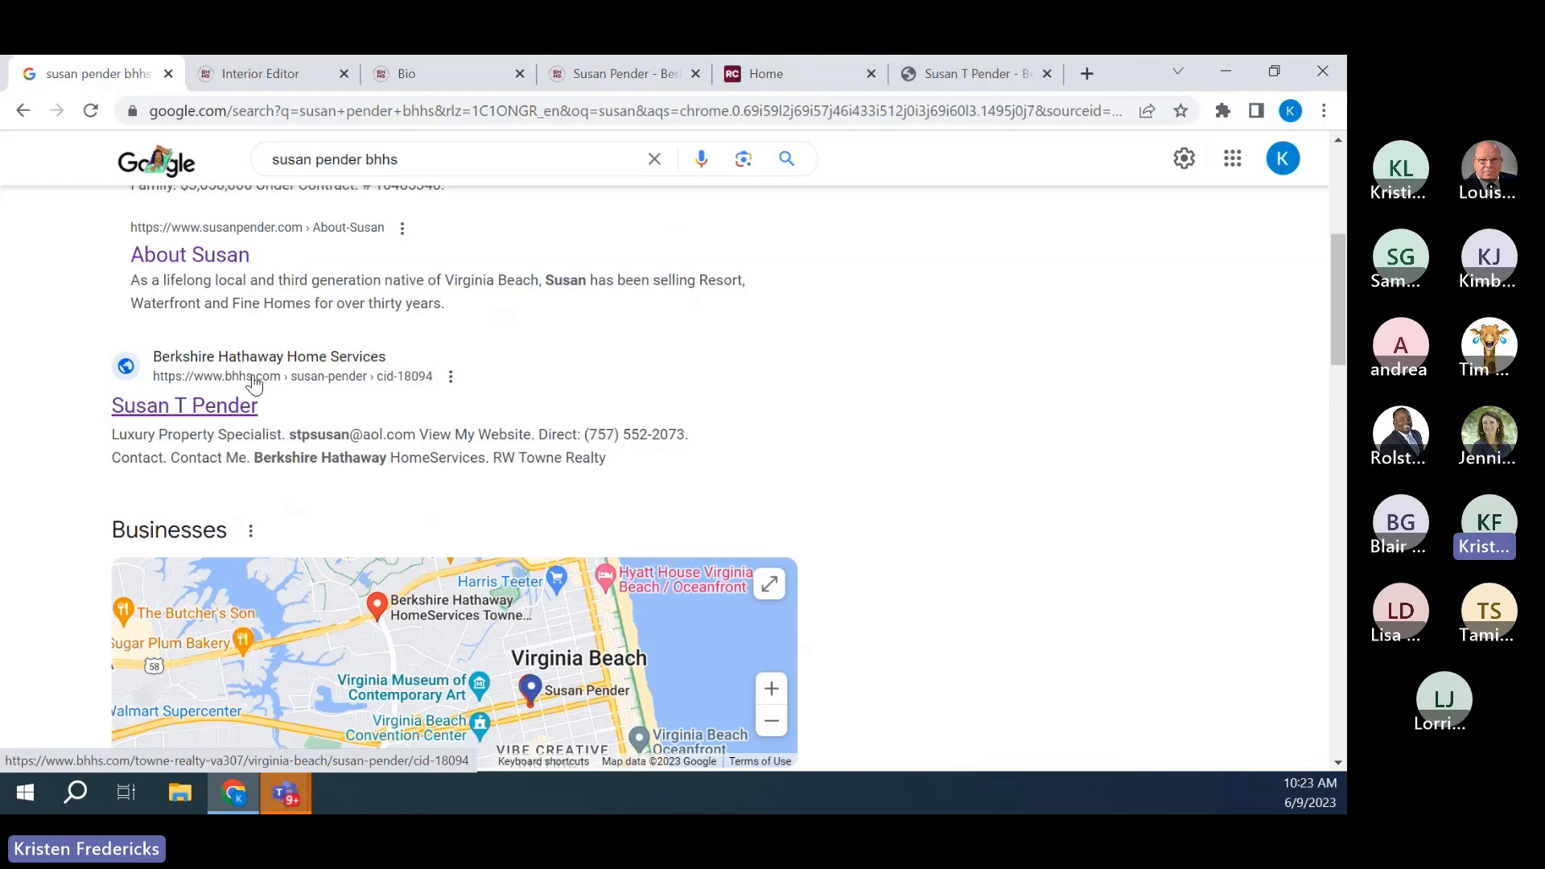
left_click(975, 74)
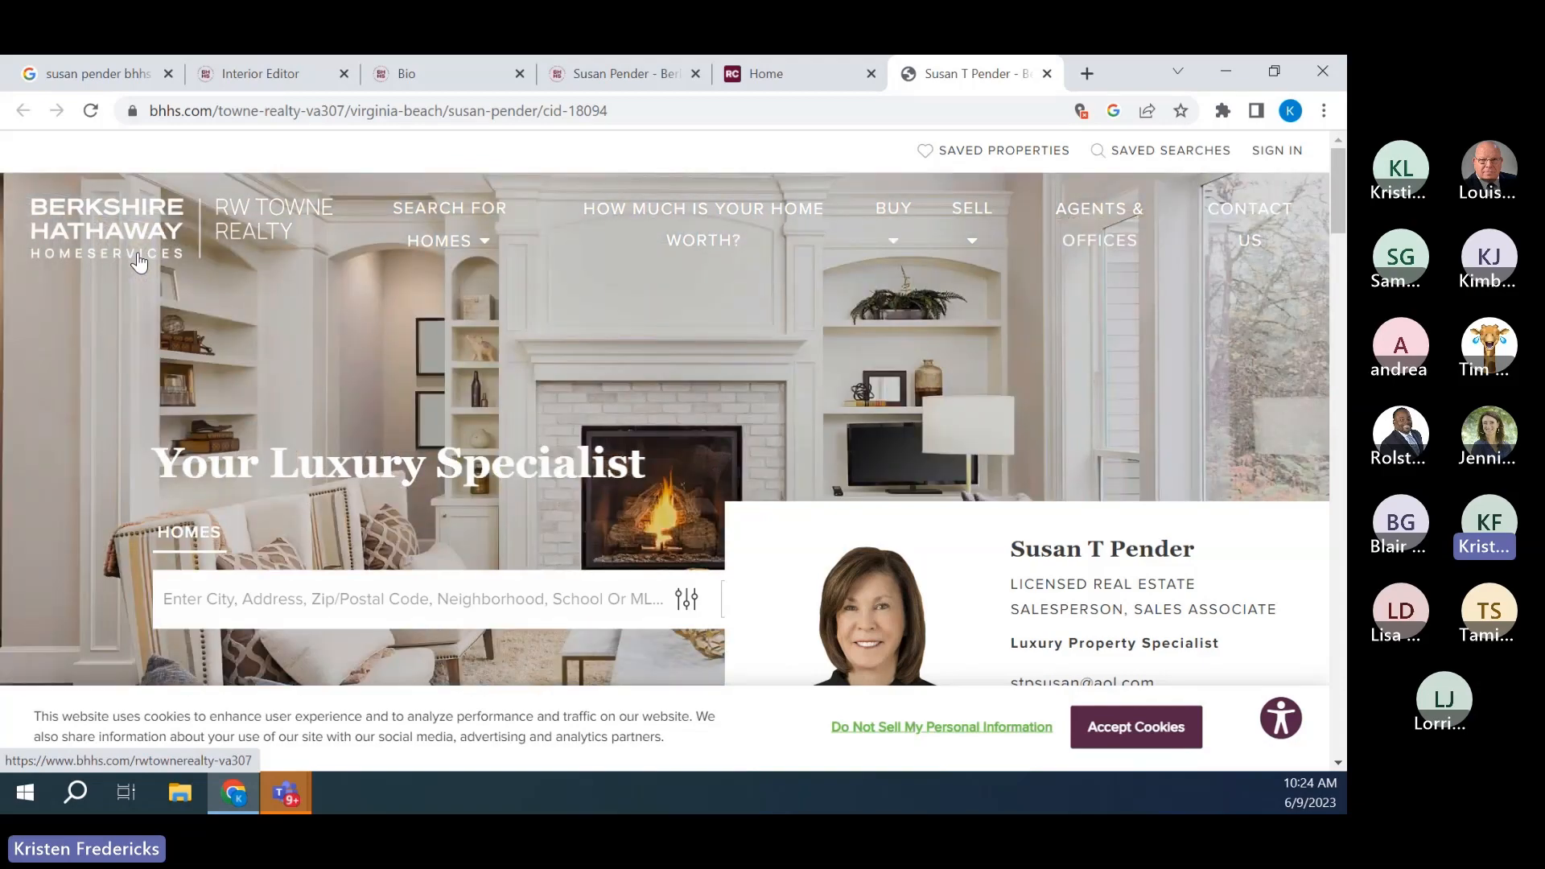
scroll(494, 351, "down", 1)
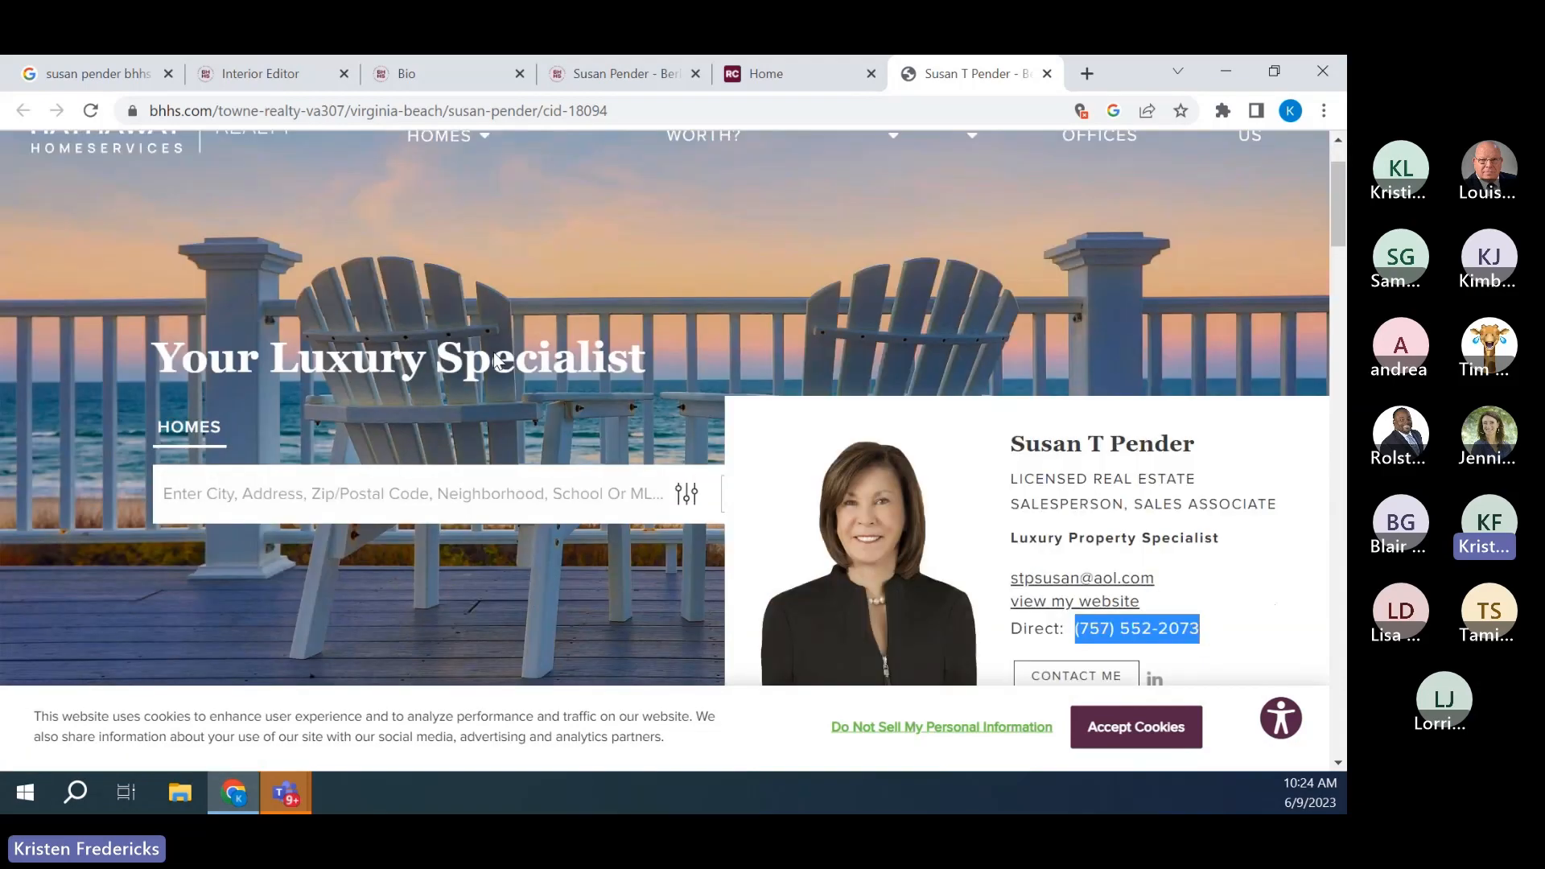
scroll(494, 361, "down", 2)
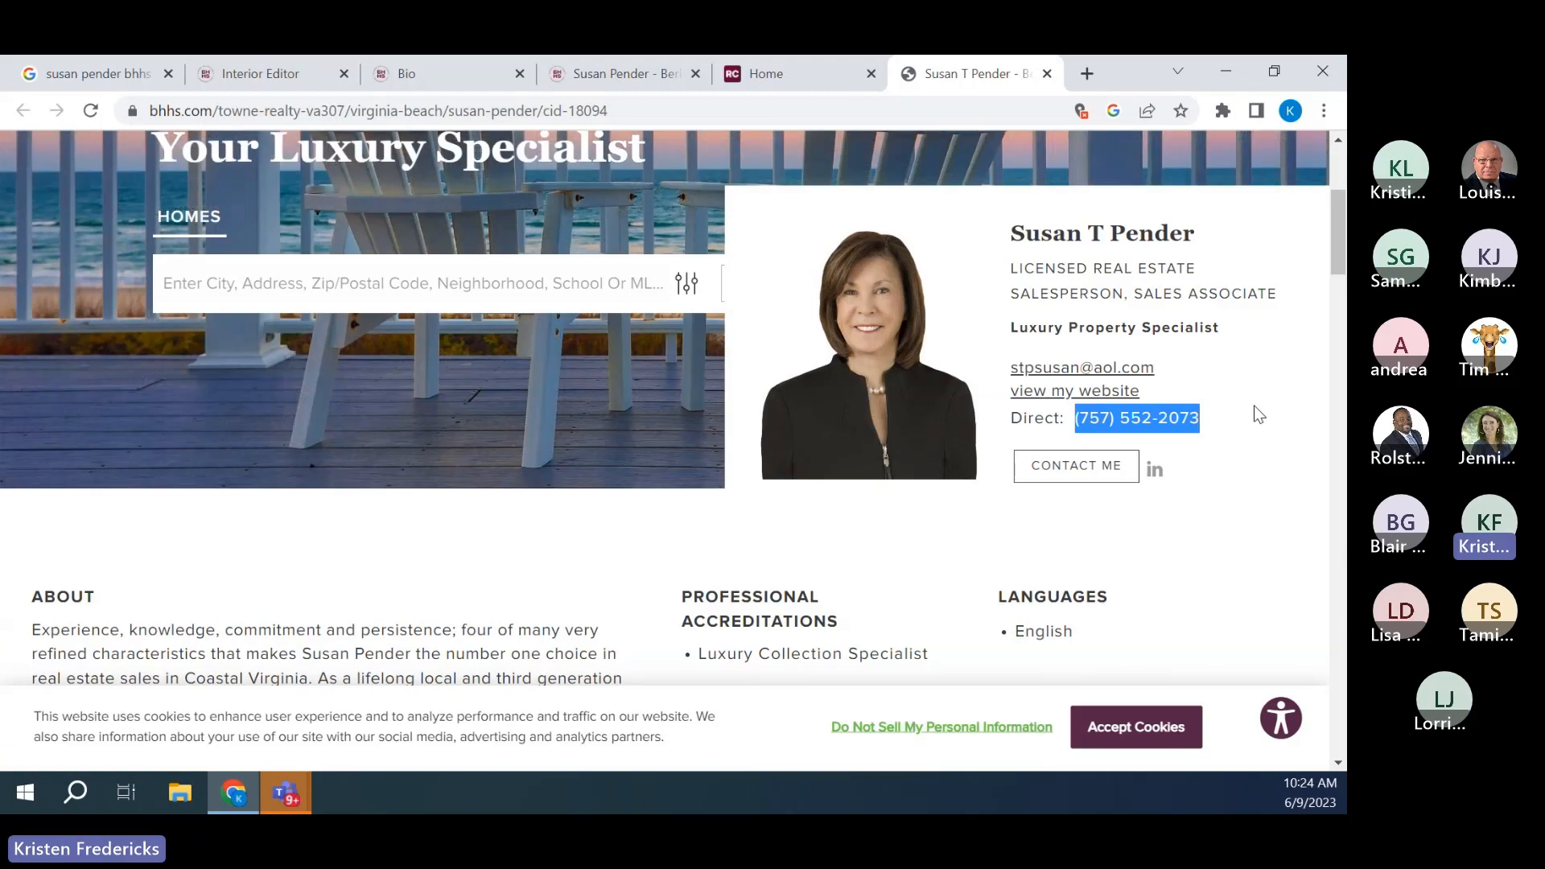
scroll(1255, 412, "down", 1)
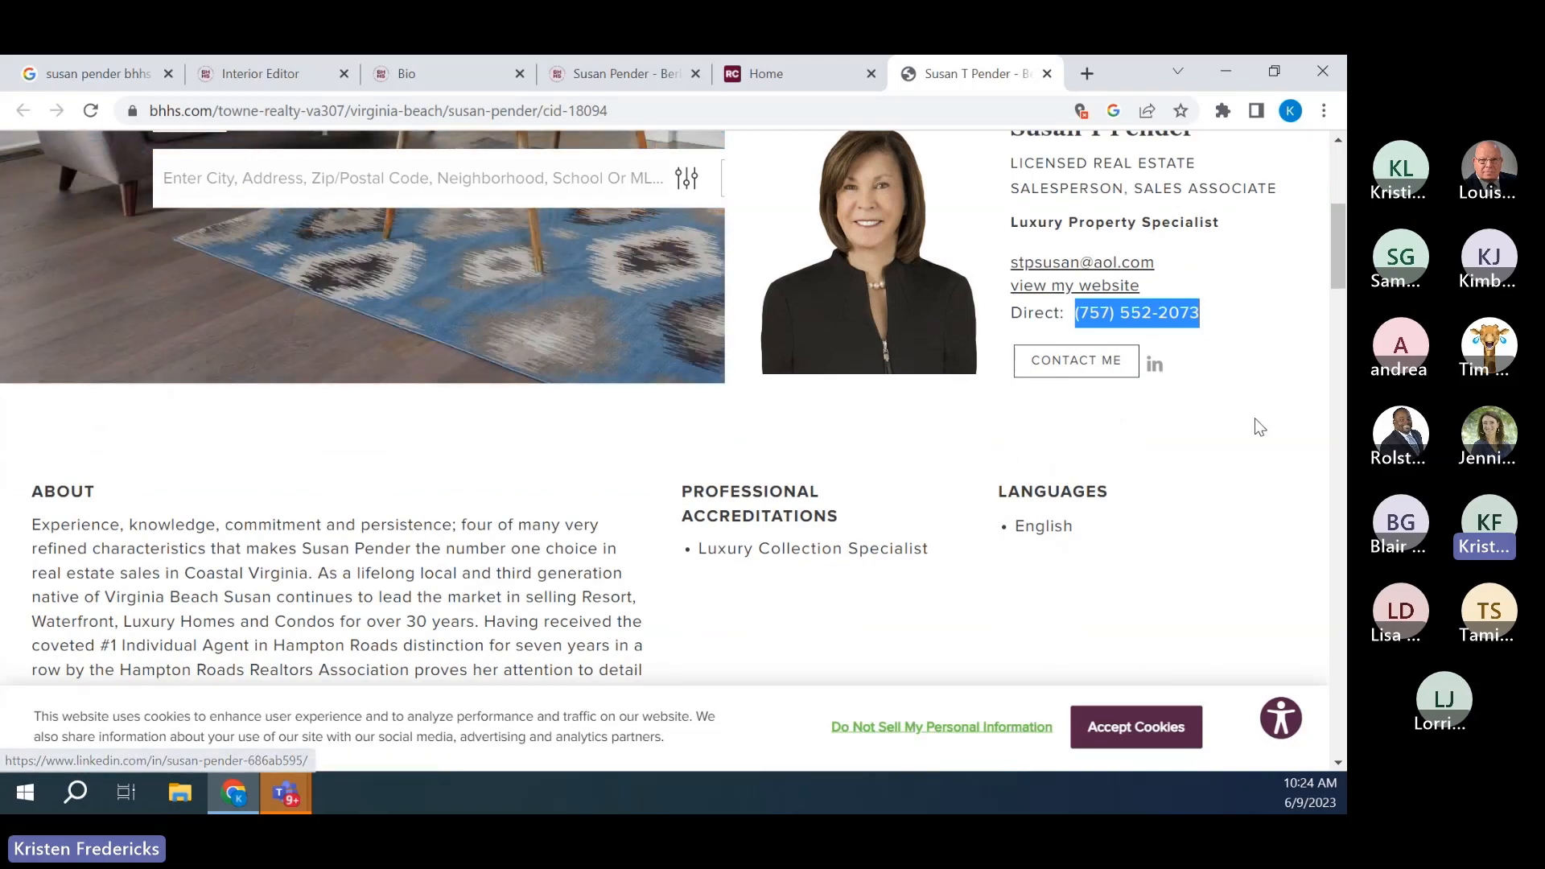
scroll(1259, 427, "down", 2)
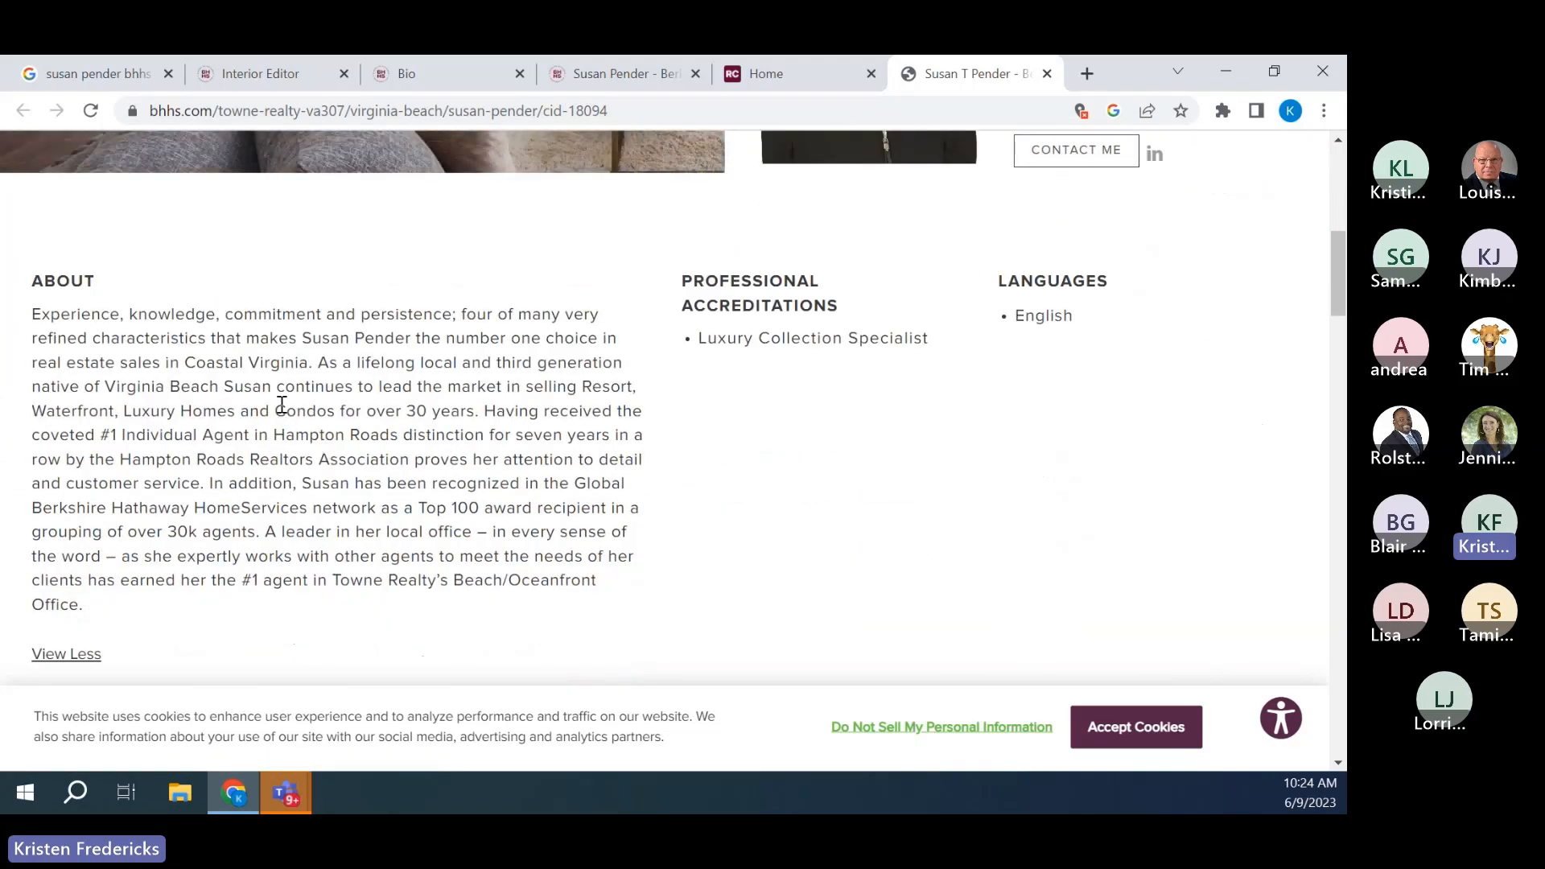
- Examine the About text and the Current Listings section on the agent's bhhs.com profile
scroll(406, 409, "down", 1)
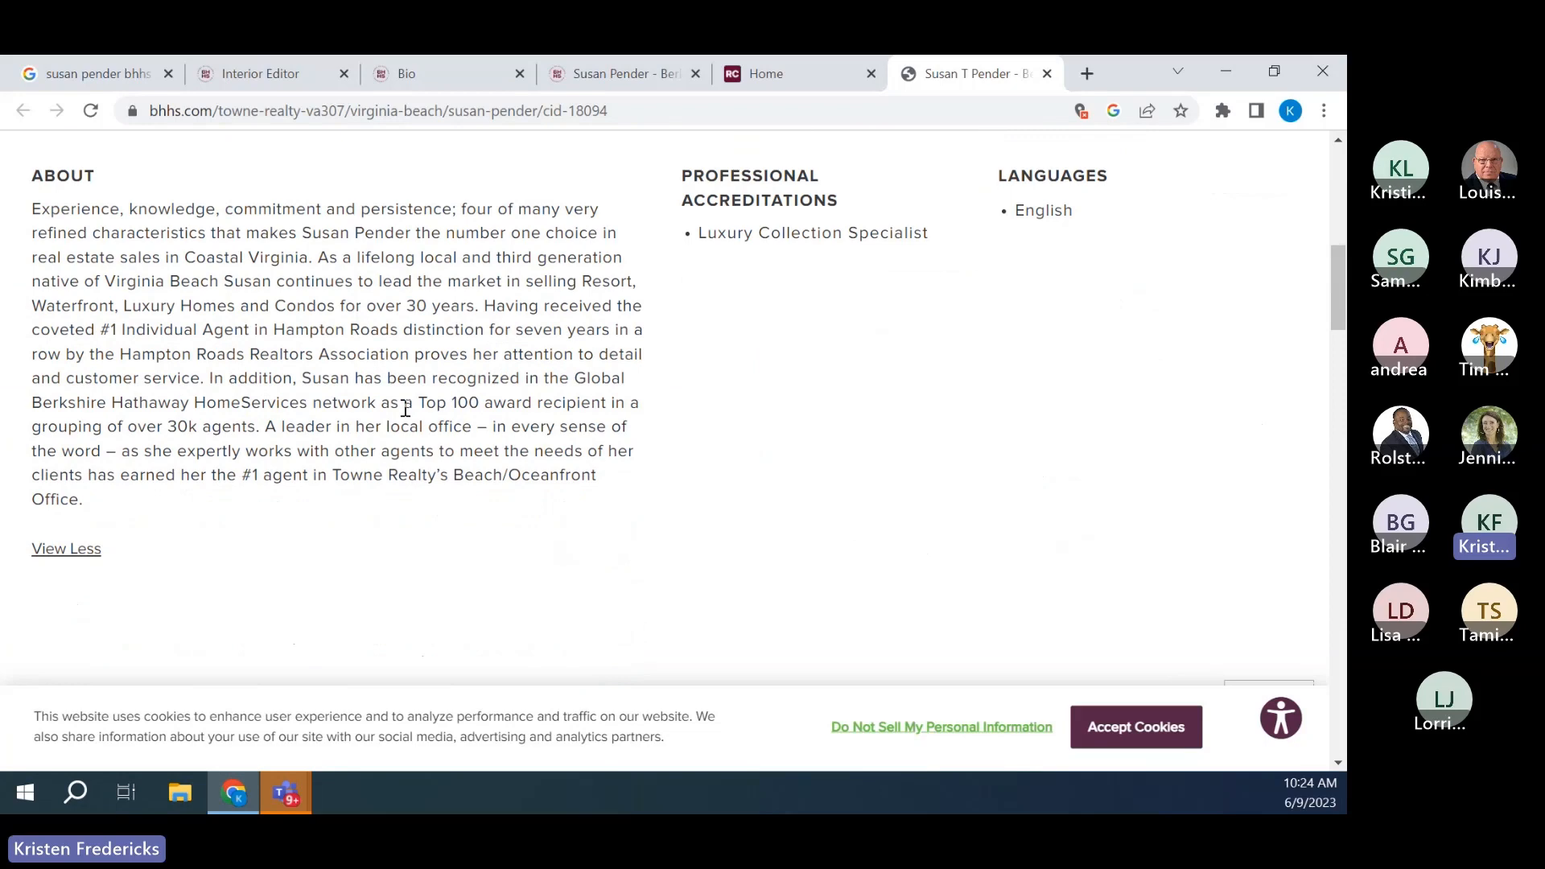
scroll(406, 408, "down", 2)
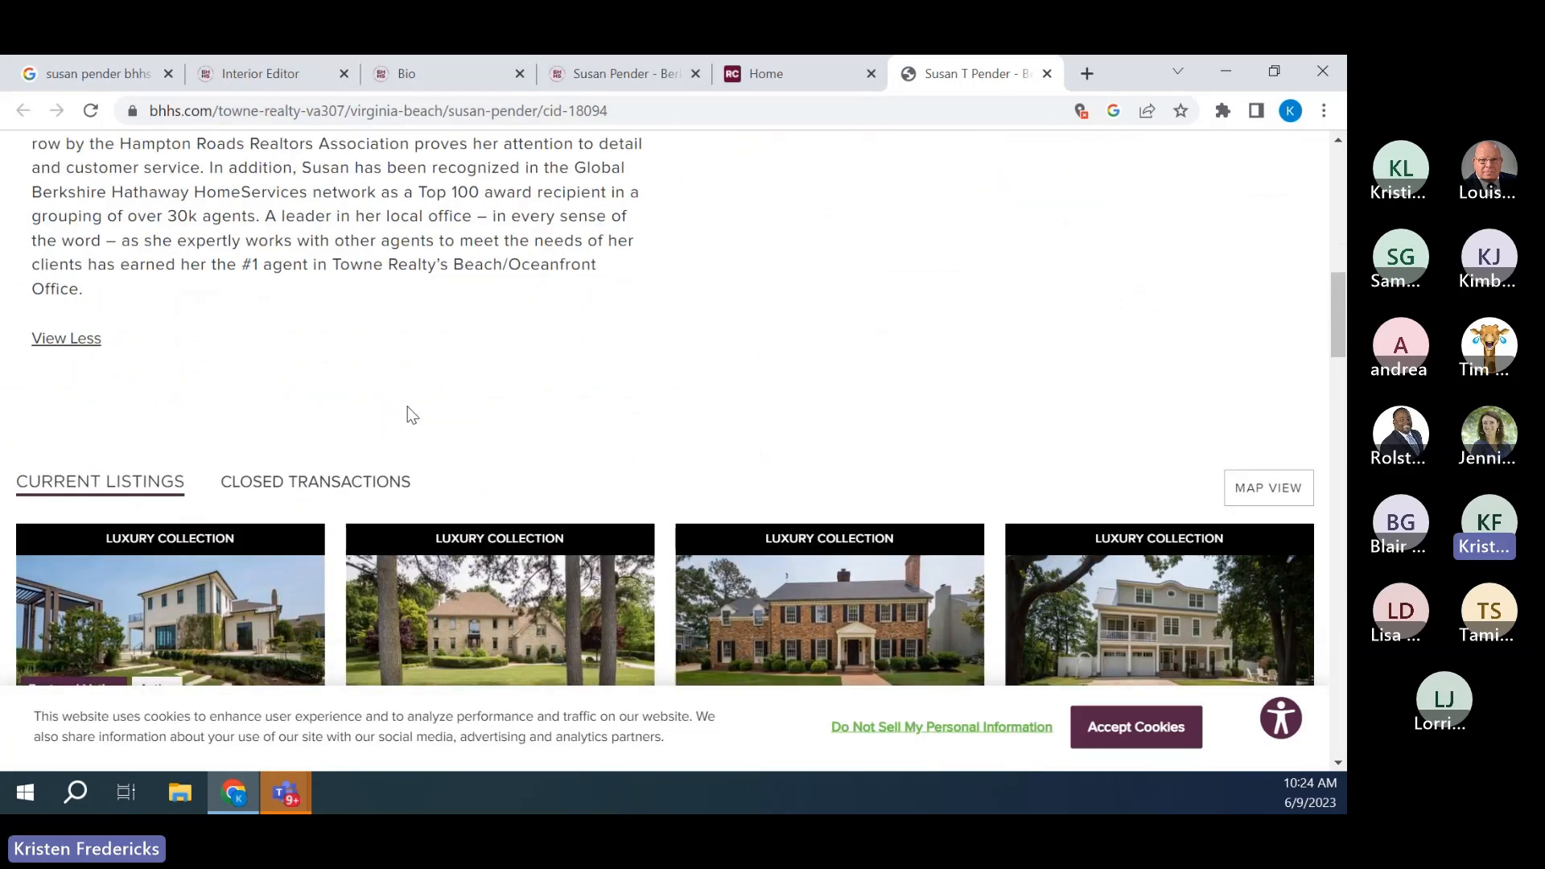
scroll(411, 415, "down", 1)
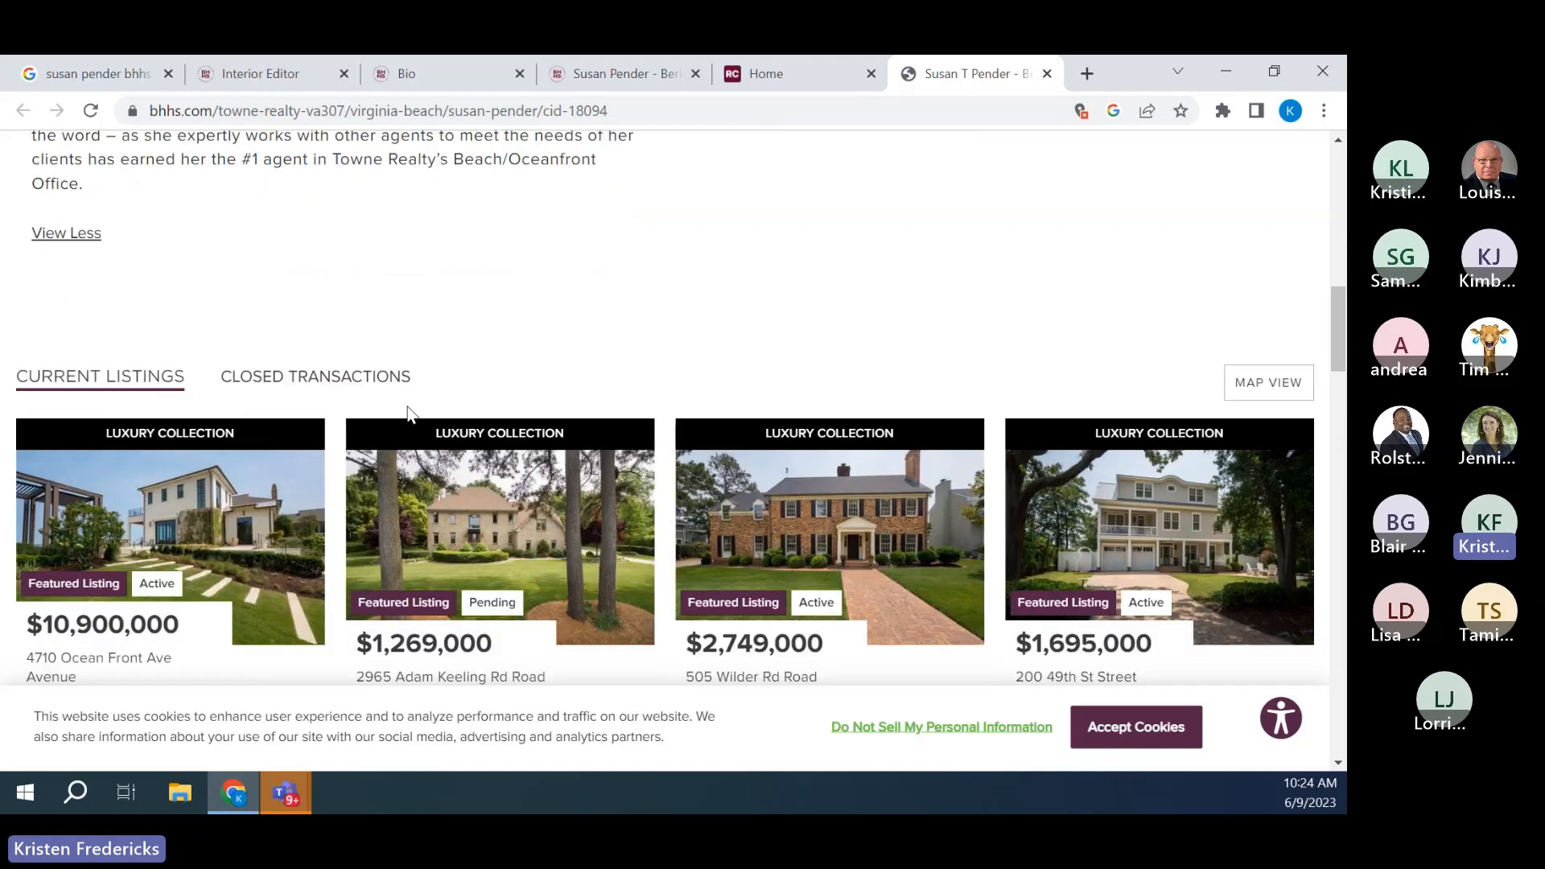
scroll(409, 413, "down", 5)
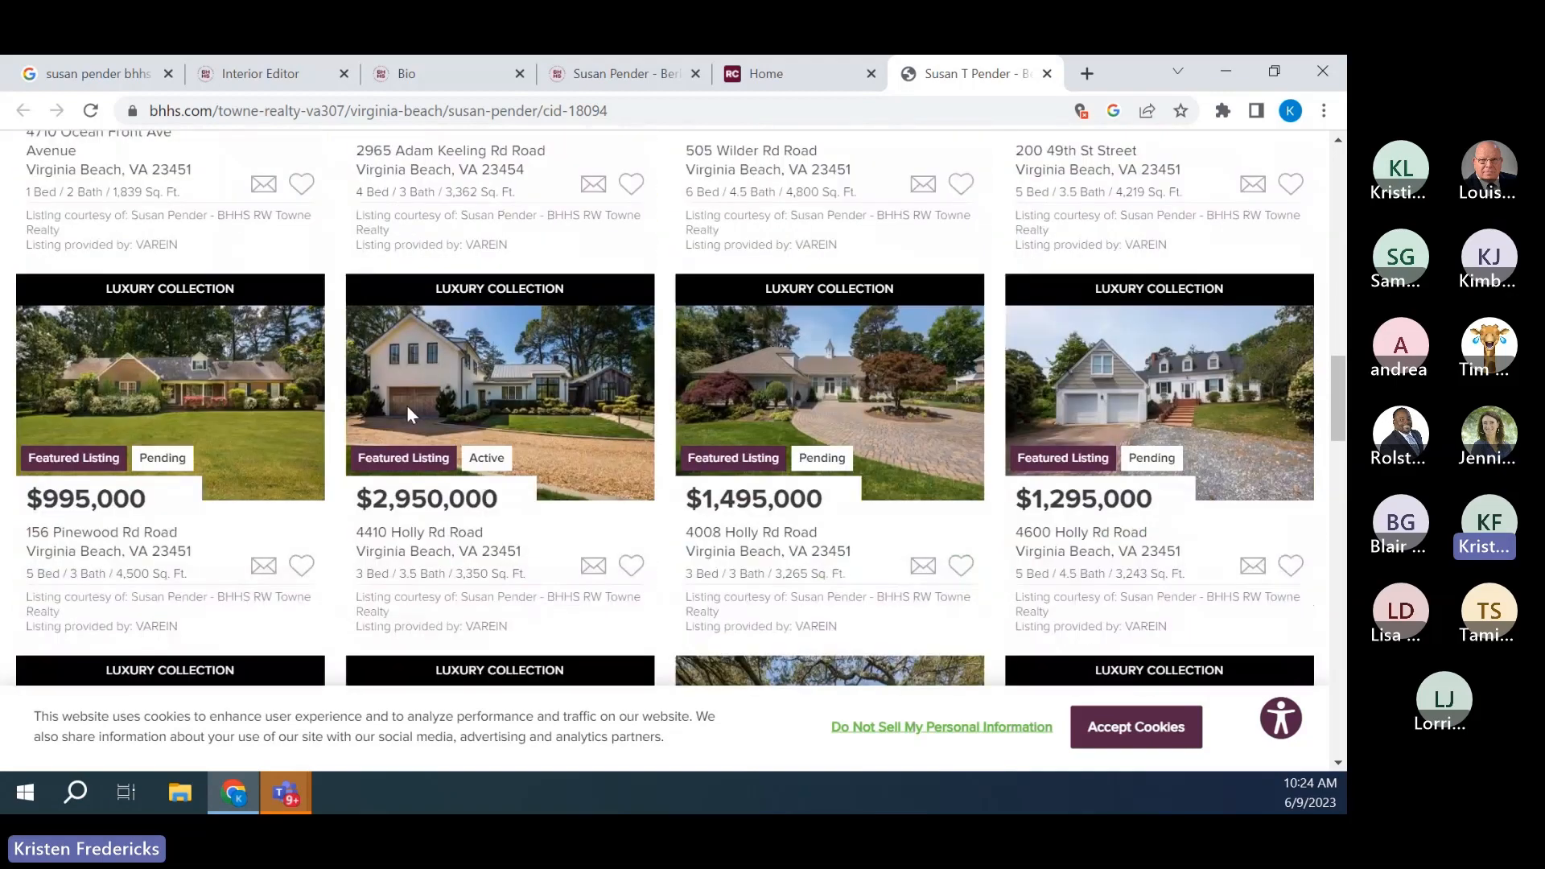
scroll(407, 413, "up", 10)
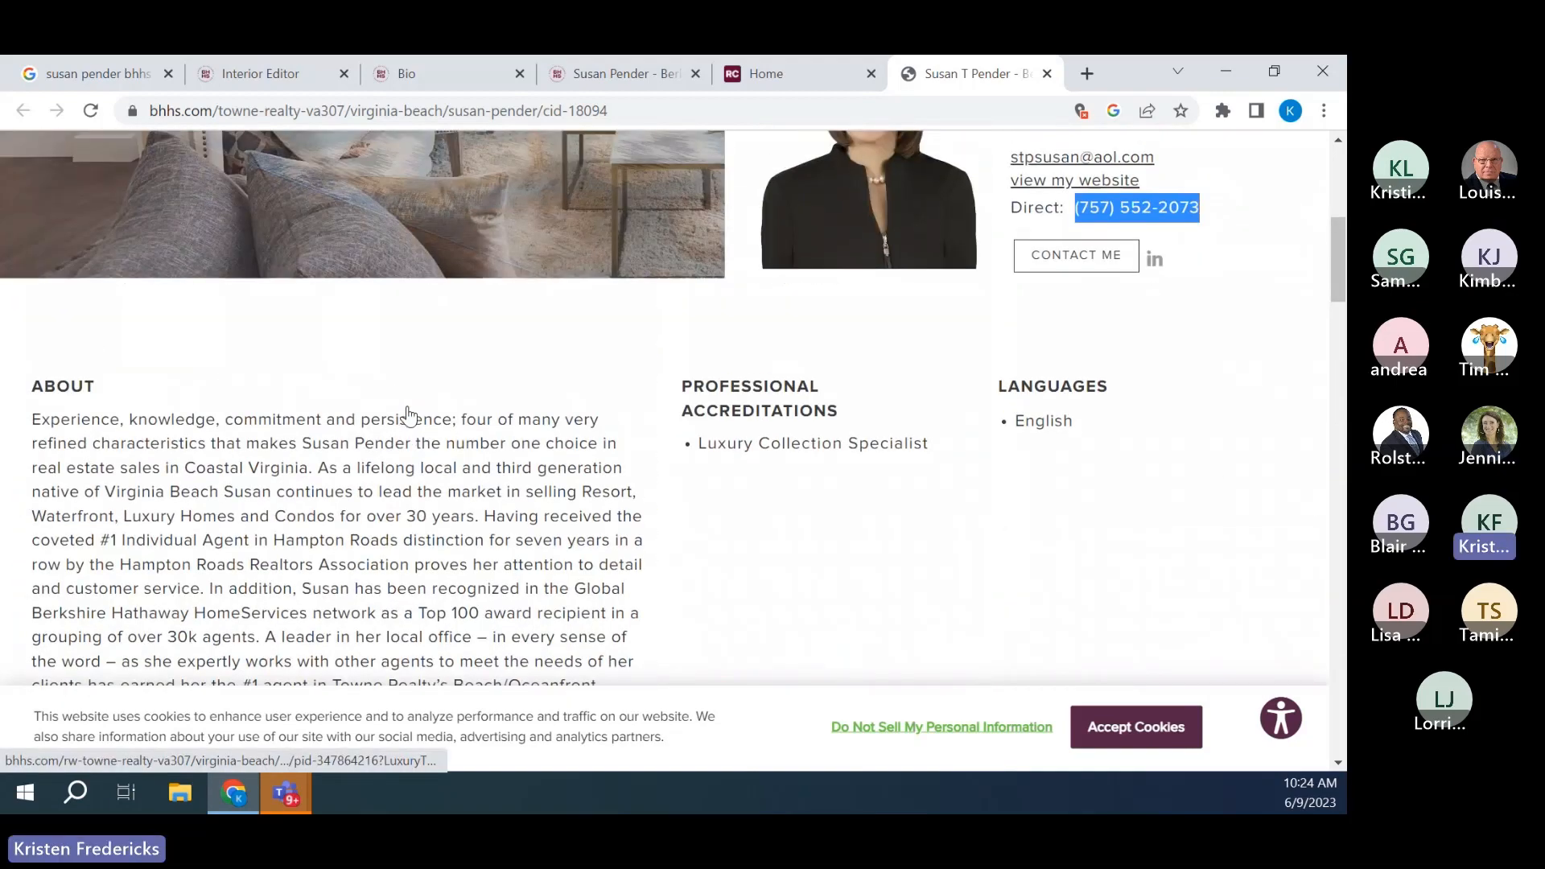
scroll(408, 415, "up", 5)
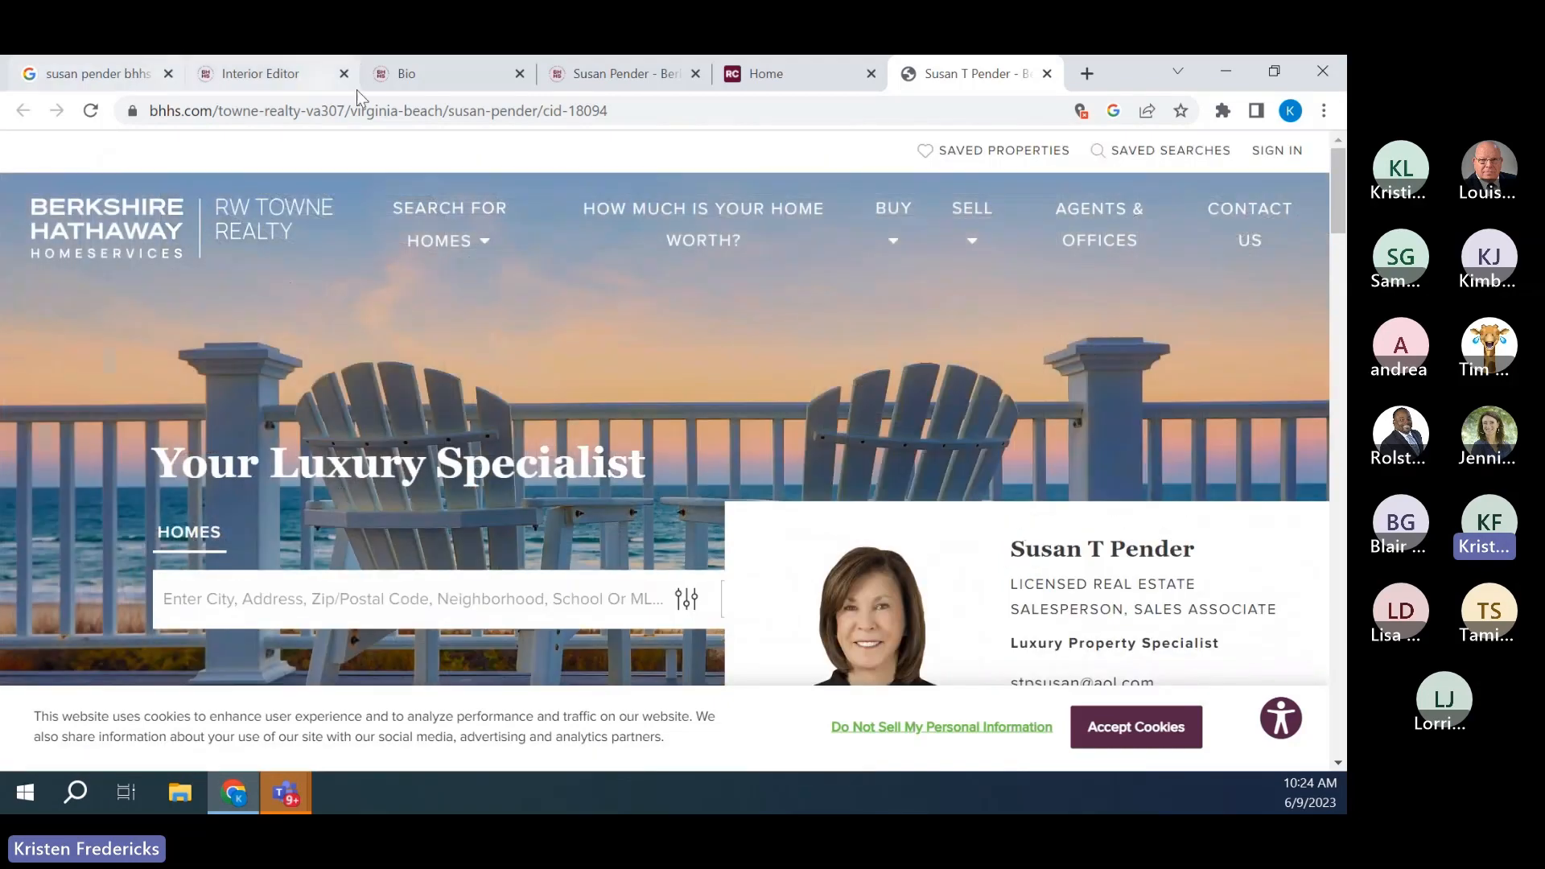
- Switch from the intranet dashboard to the REsource Center and open the agent's profile user details for editing
left_click(257, 74)
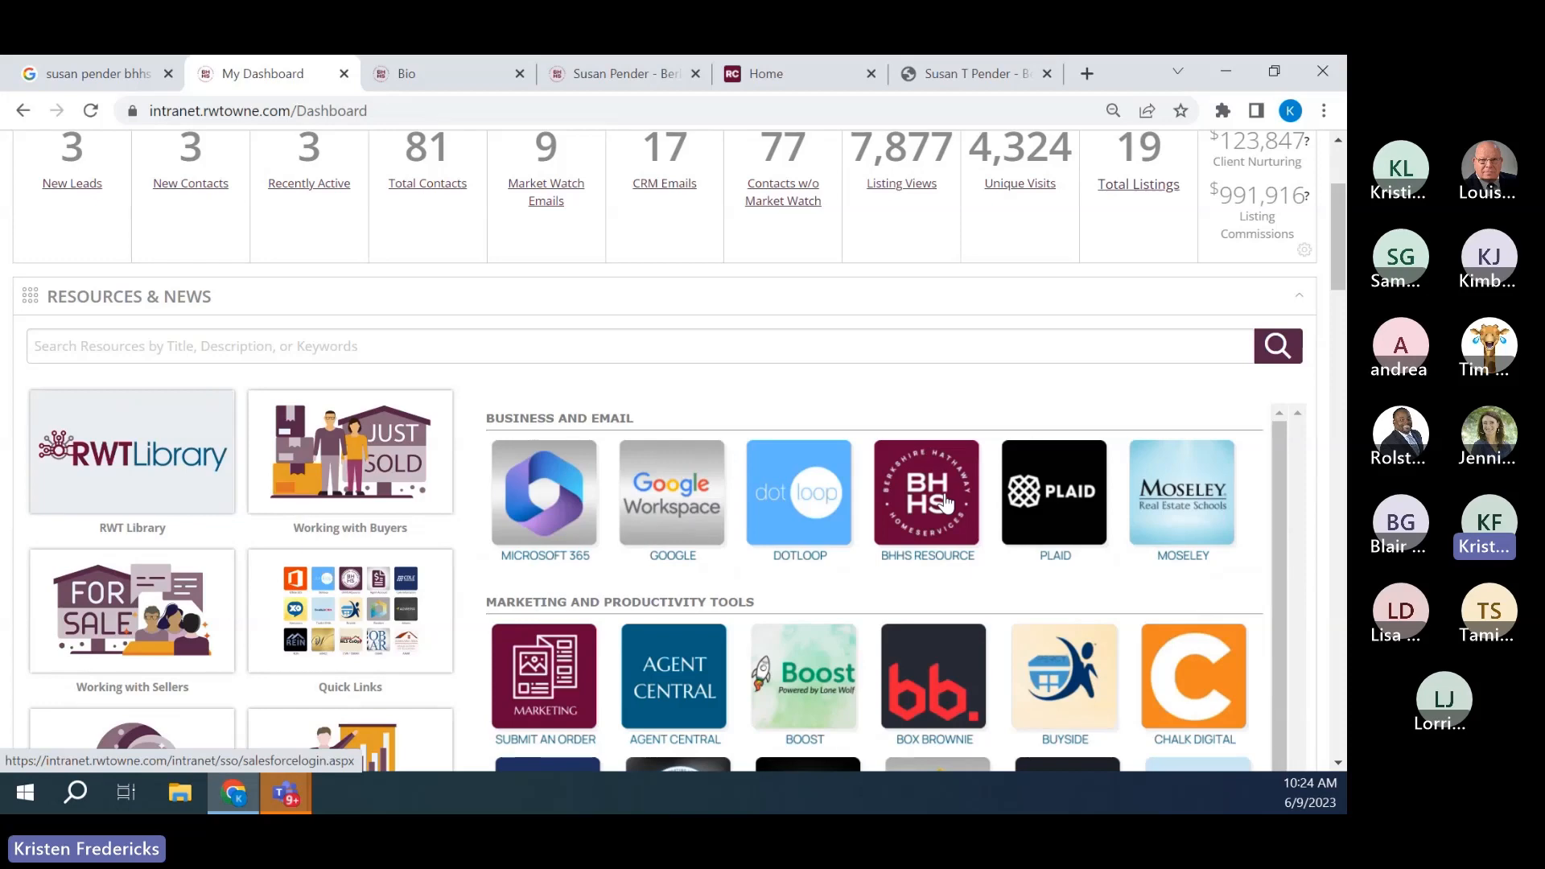
left_click(779, 76)
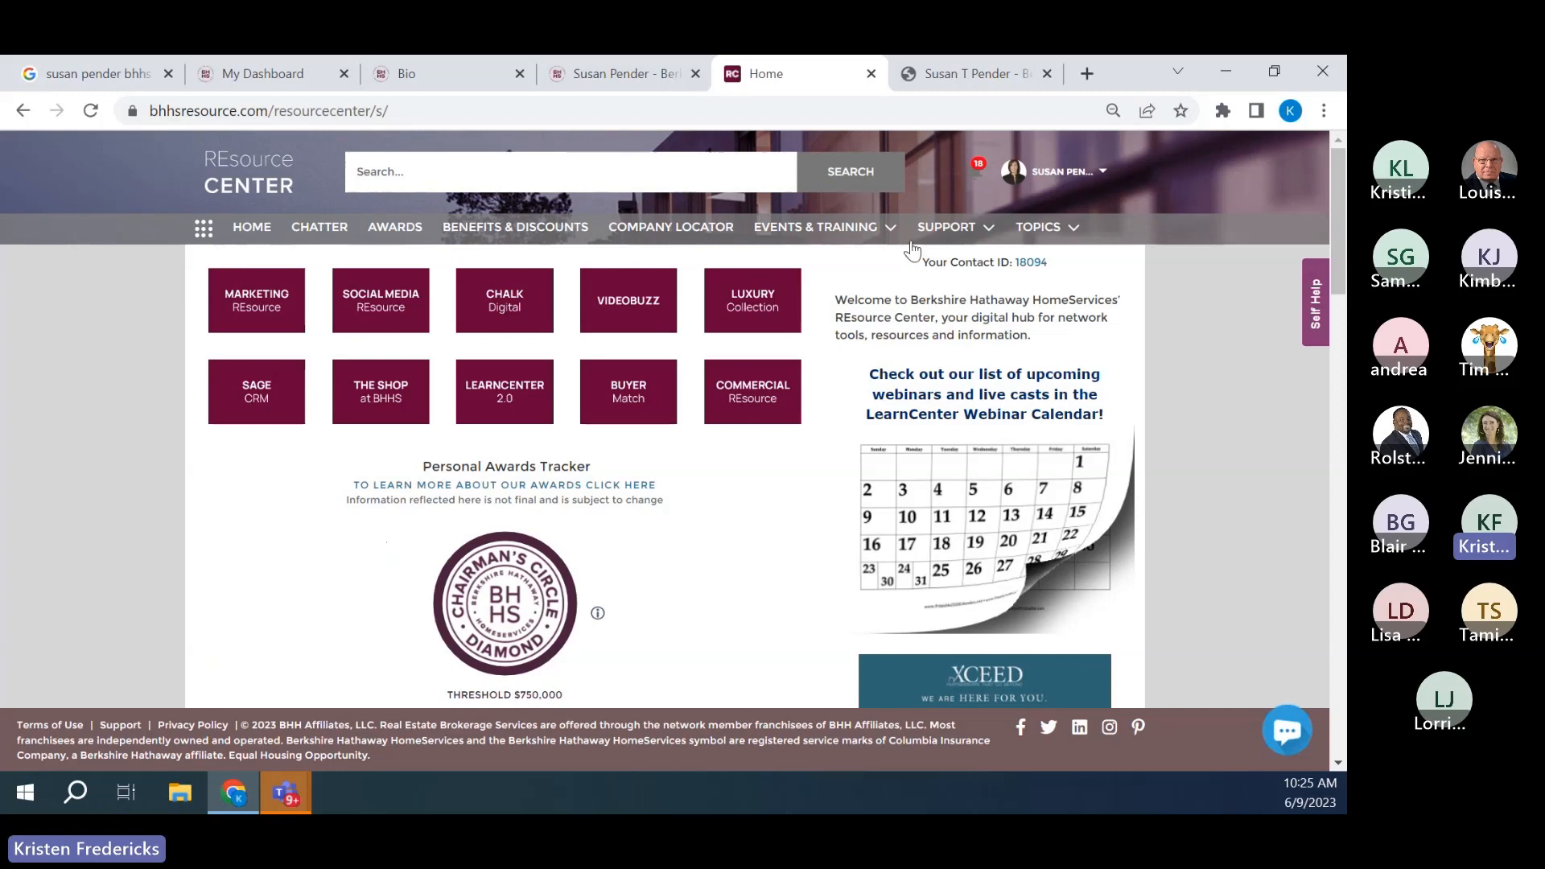
left_click(1067, 182)
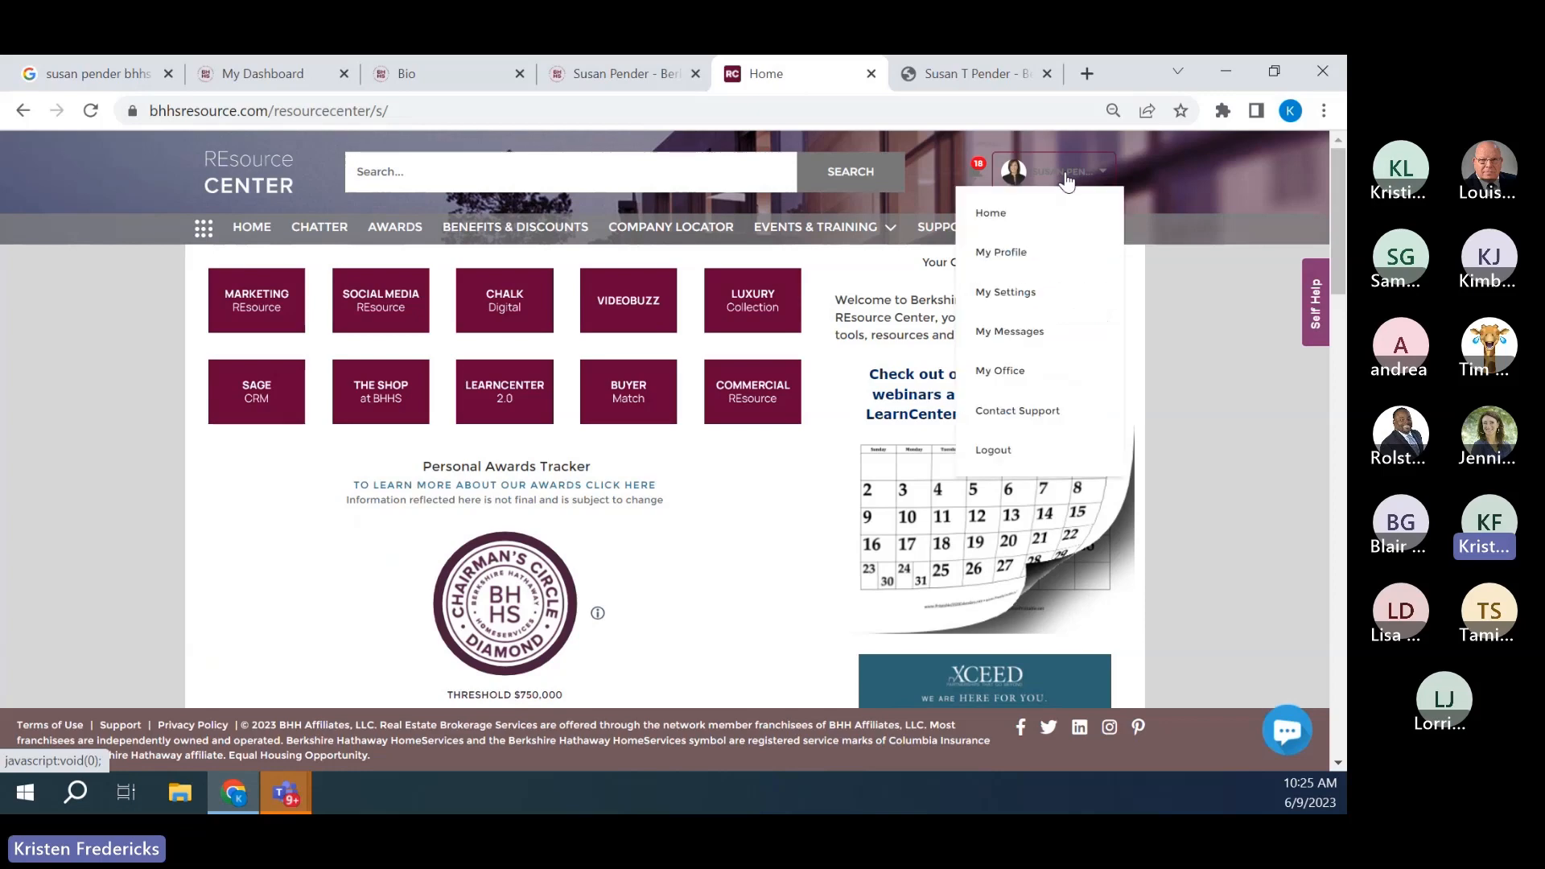
left_click(1004, 250)
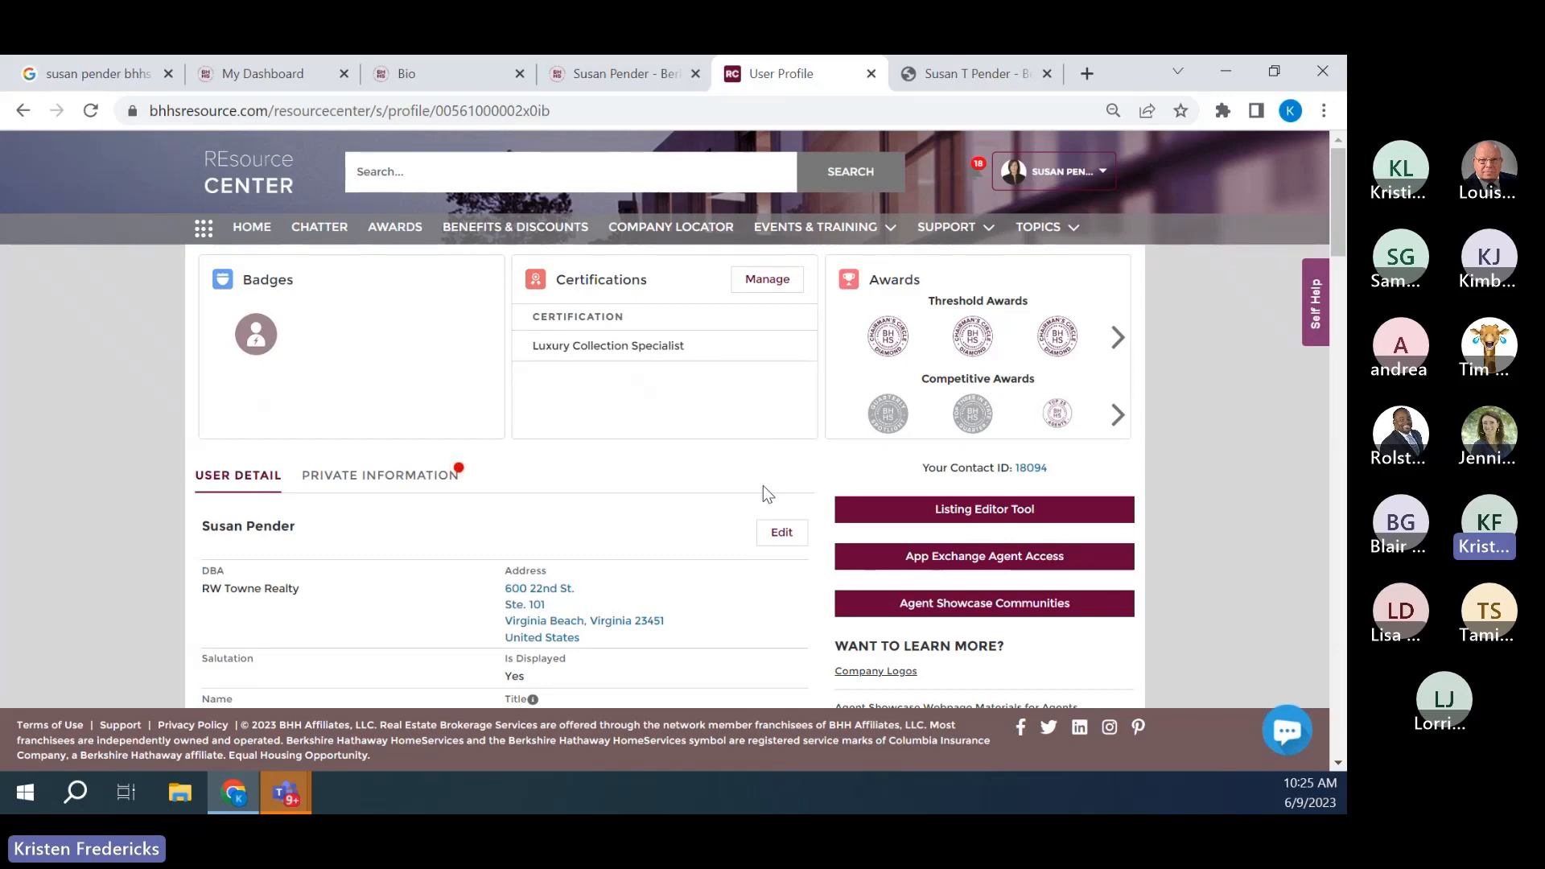
scroll(723, 499, "down", 3)
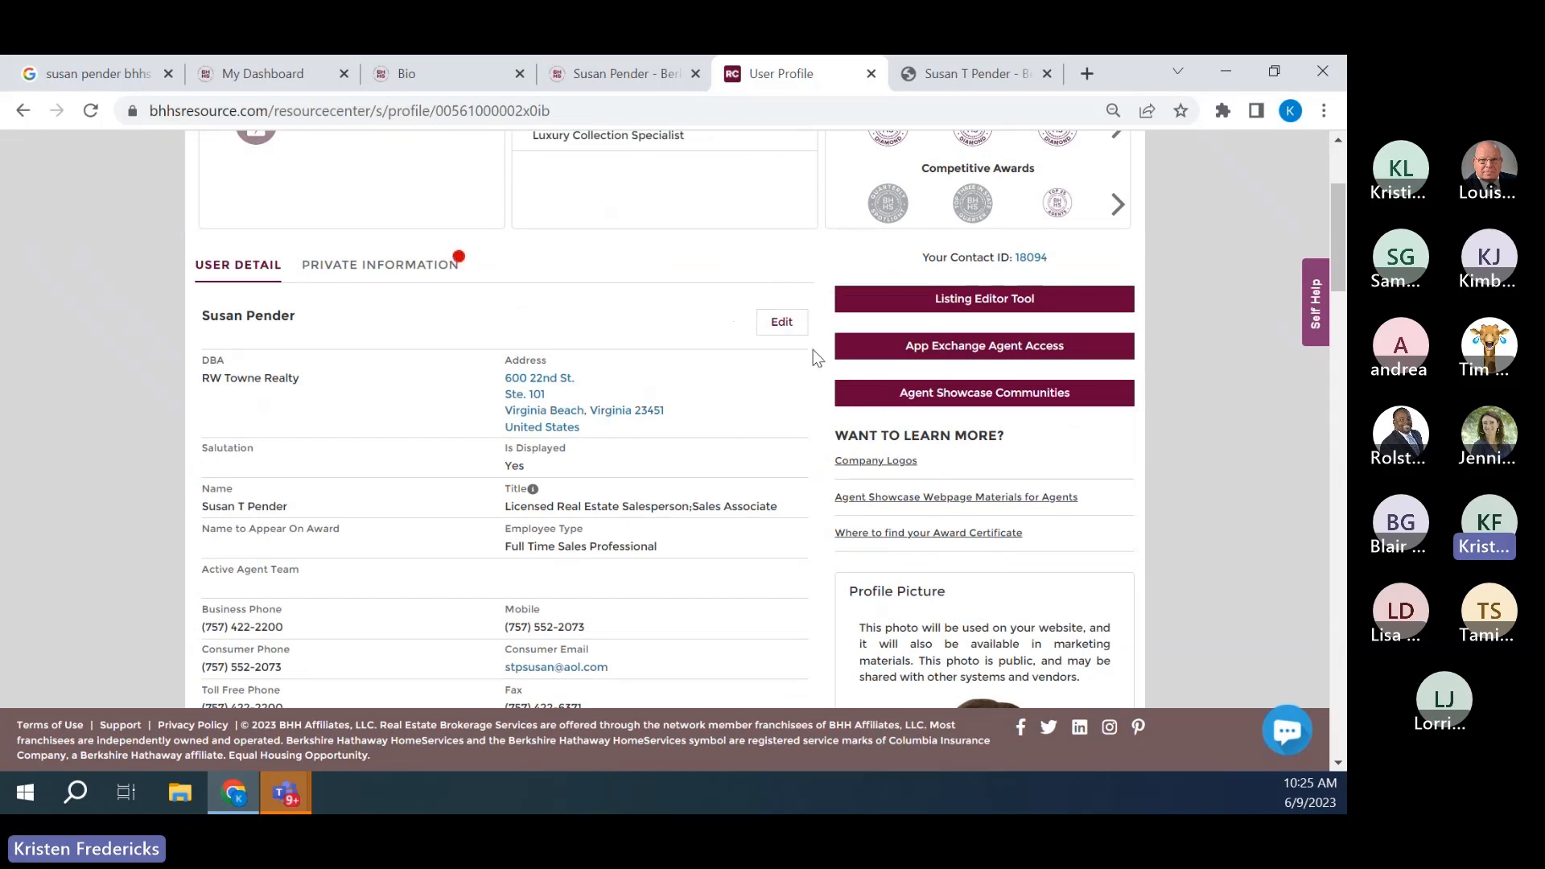
left_click(780, 324)
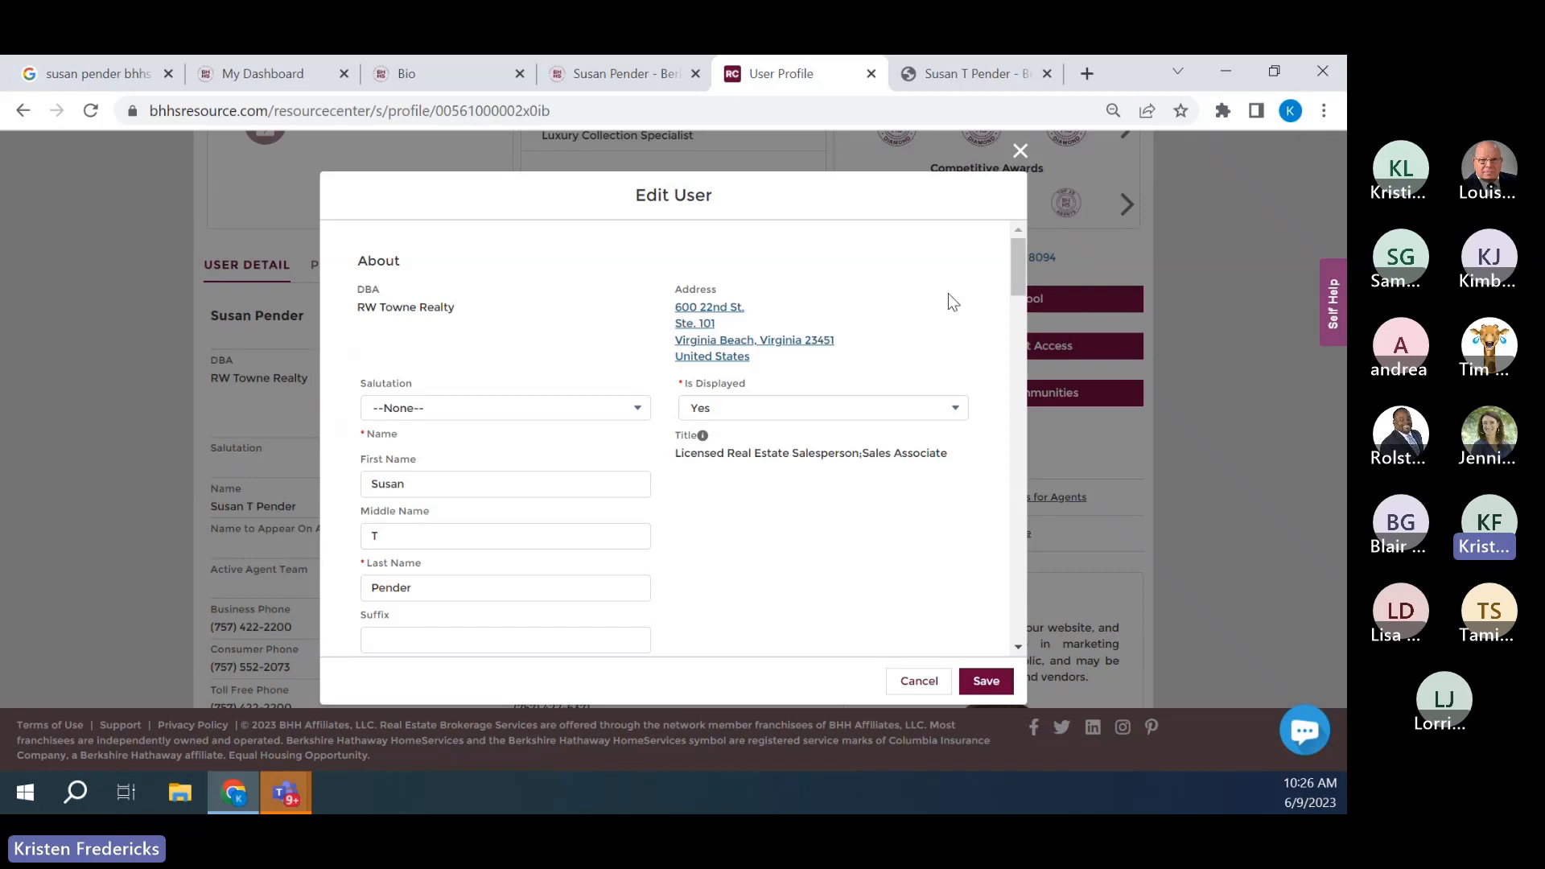
- Review the contact details, personal info and languages in the user form, and enlarge the About Me box to show its full text
scroll(948, 292, "down", 5)
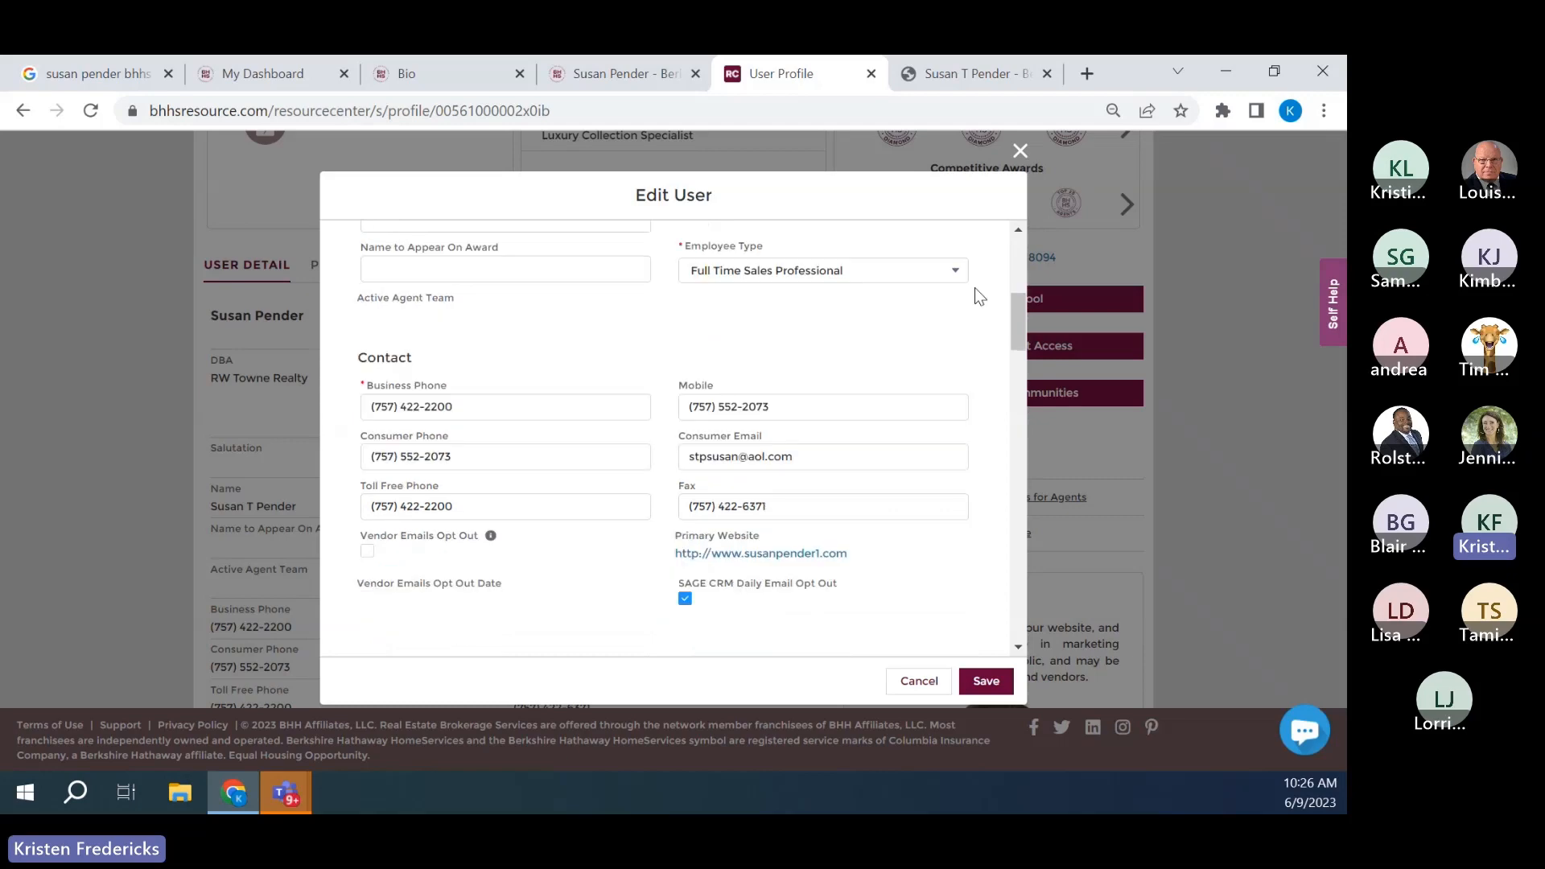
scroll(974, 289, "down", 2)
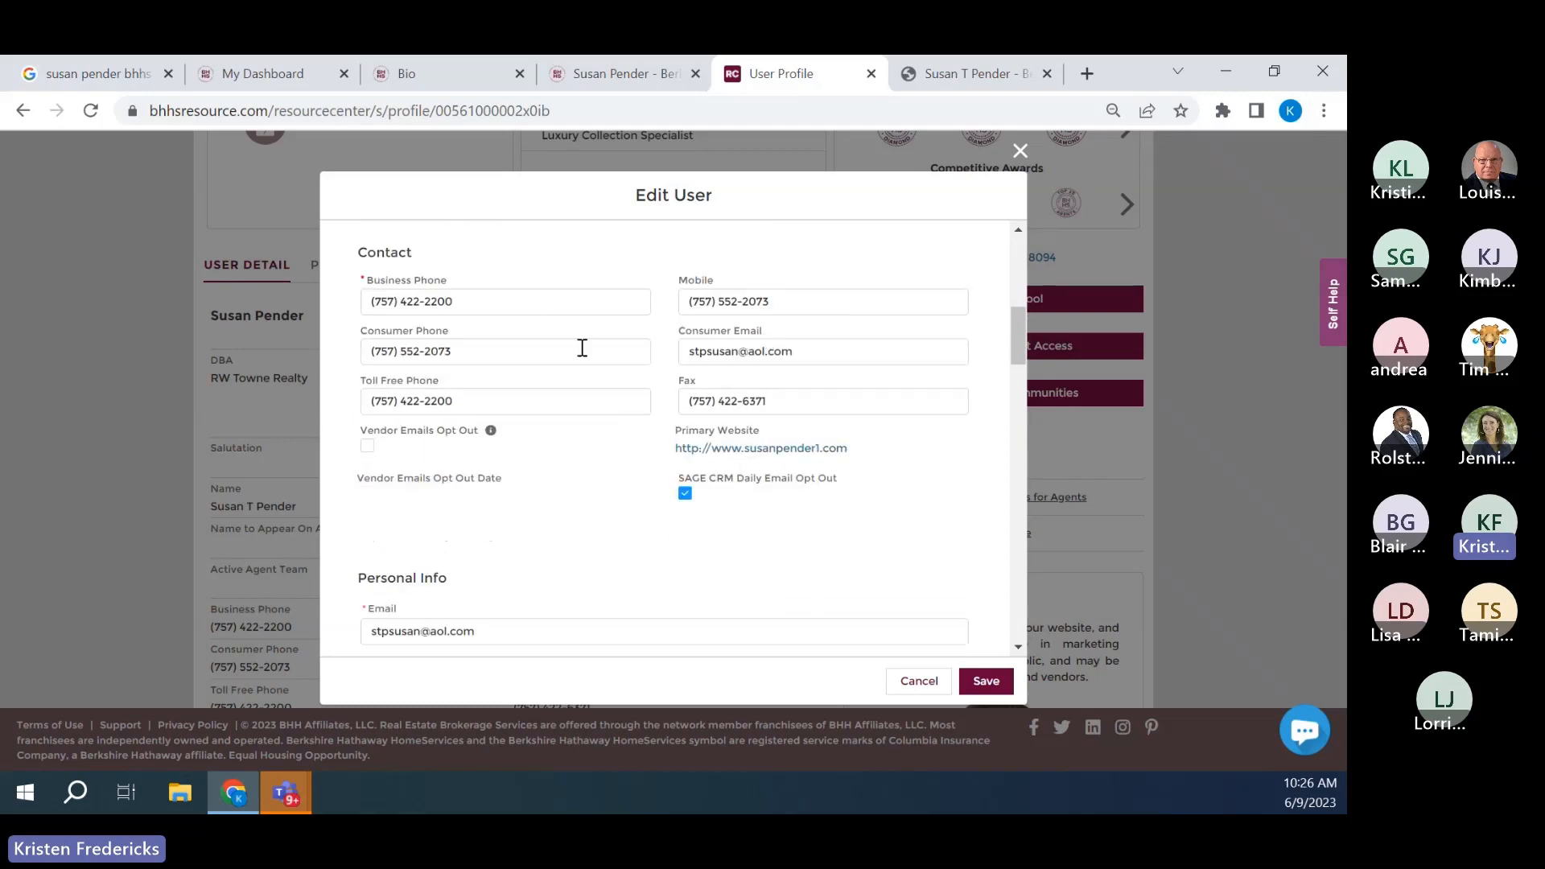
scroll(735, 353, "down", 2)
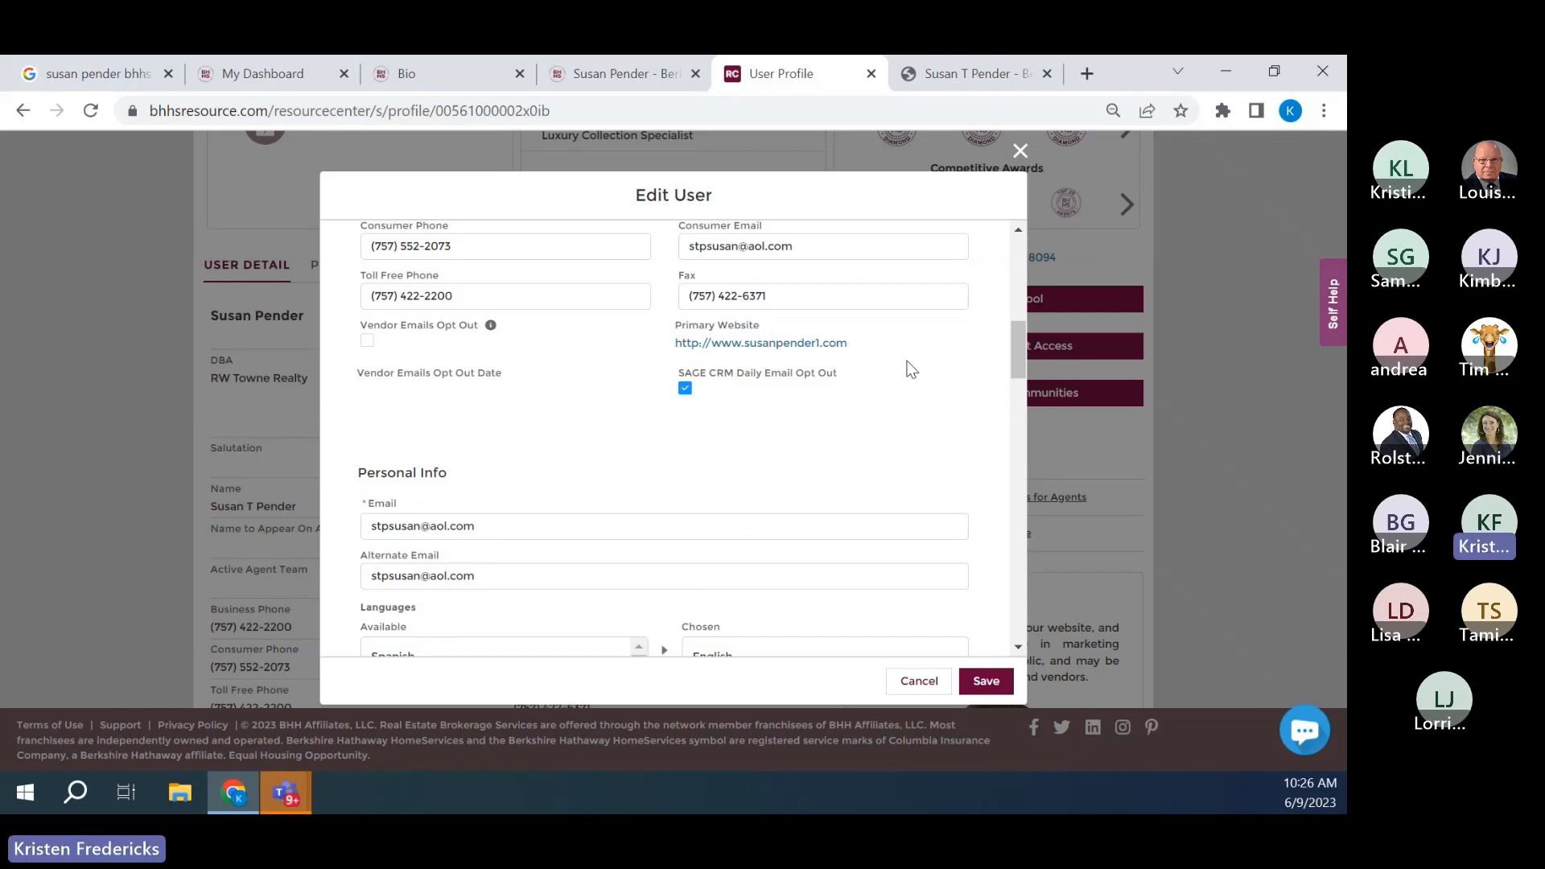
scroll(911, 369, "down", 3)
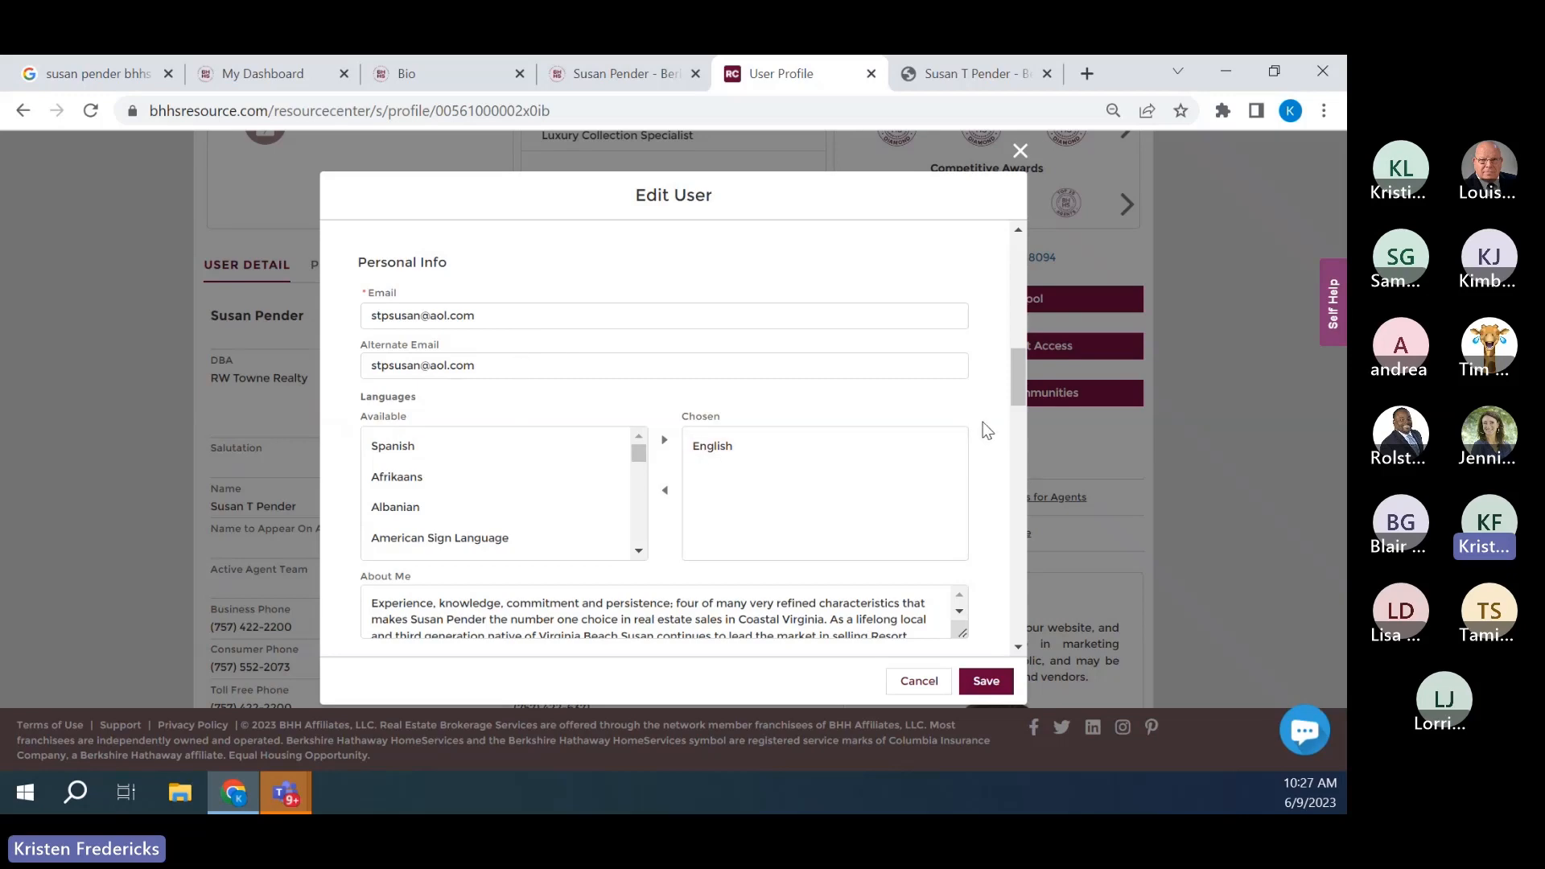
scroll(986, 430, "down", 1)
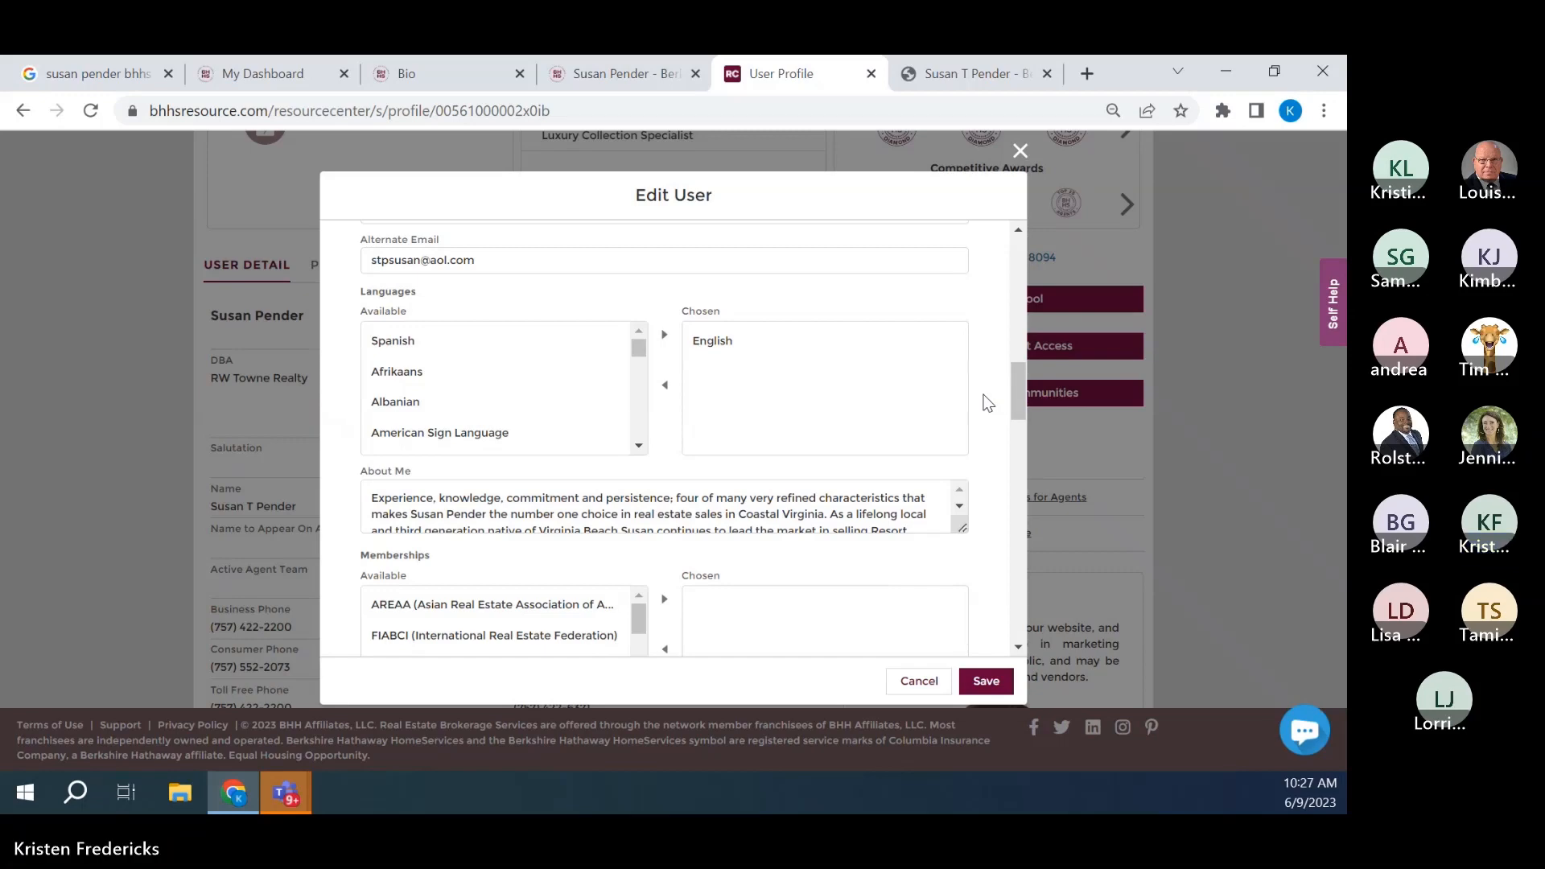
scroll(988, 402, "down", 2)
left_click_drag(963, 422, 963, 562)
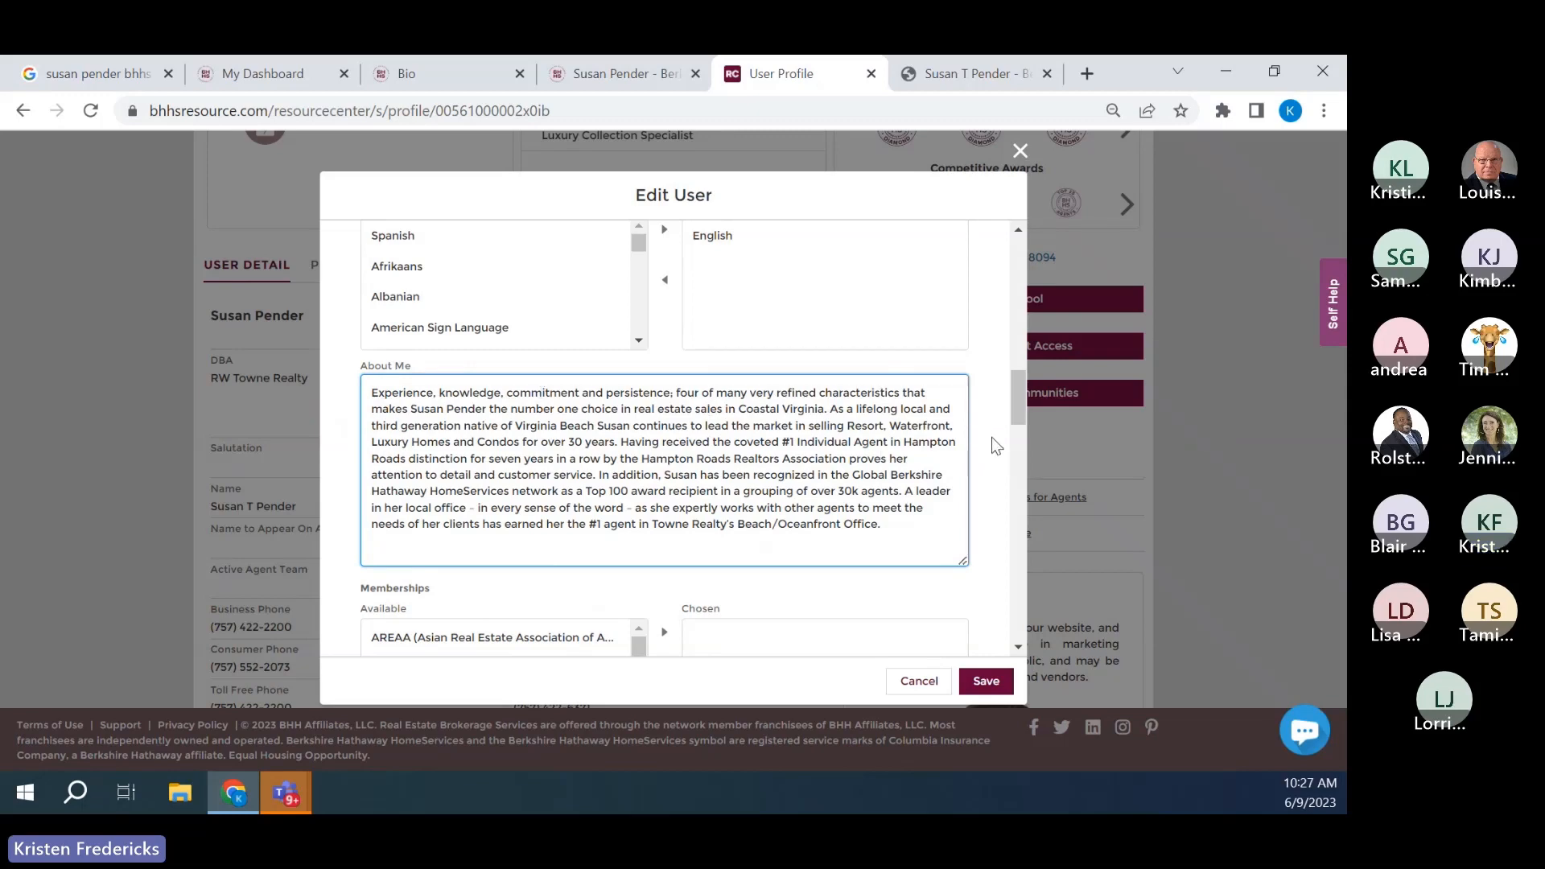
- Add NAR or REALTOR® (National Association of REALTORS) to the agent's chosen memberships
scroll(991, 437, "down", 3)
scroll(991, 437, "down", 1)
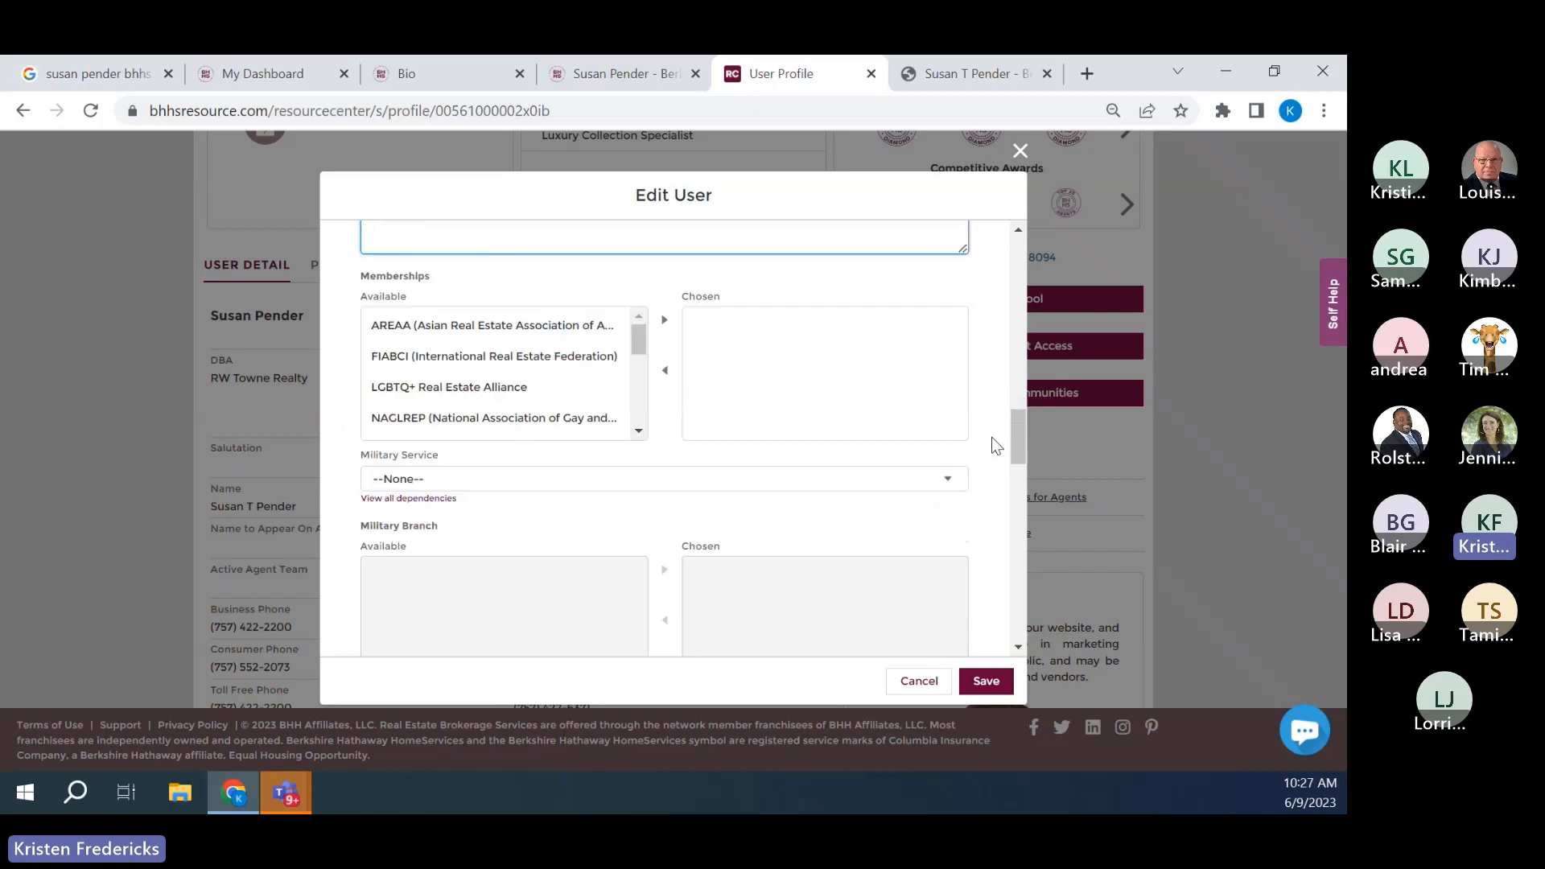
left_click_drag(641, 331, 639, 343)
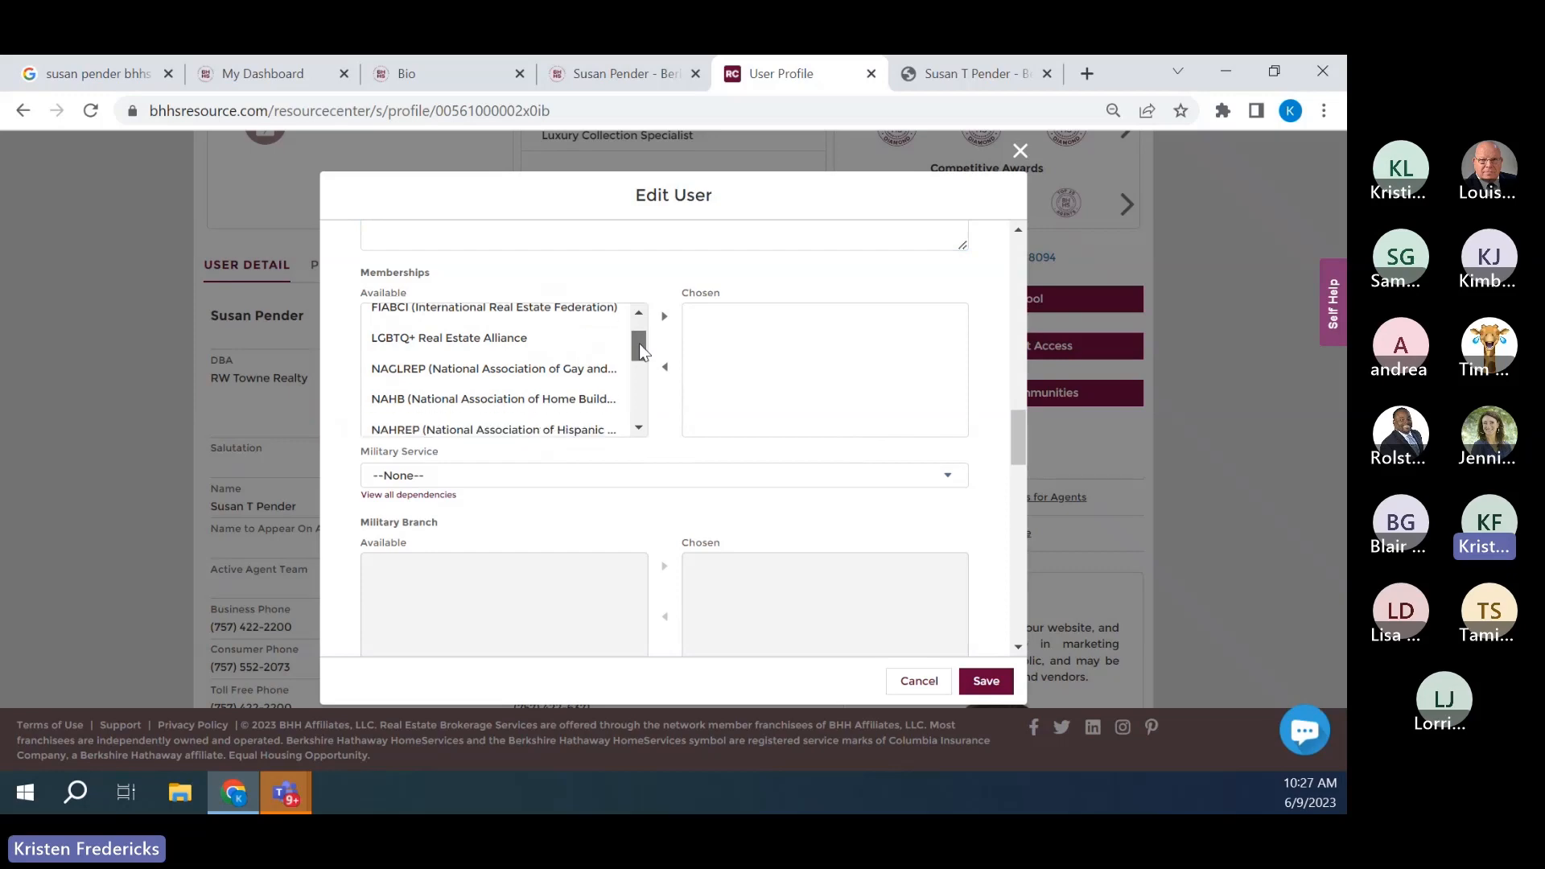
left_click_drag(638, 345, 642, 372)
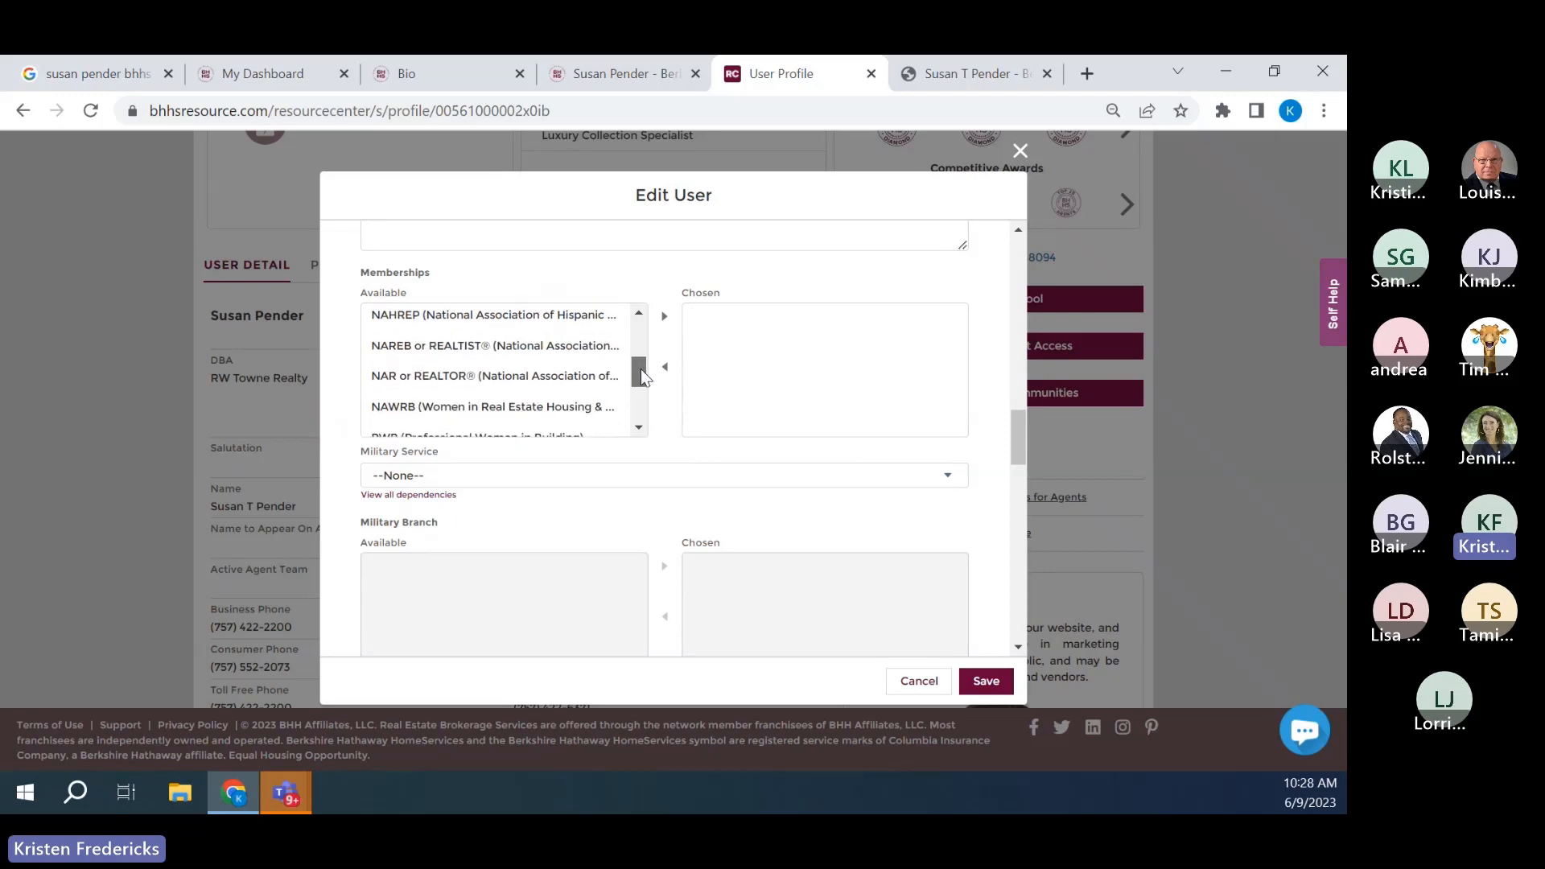
left_click(571, 380)
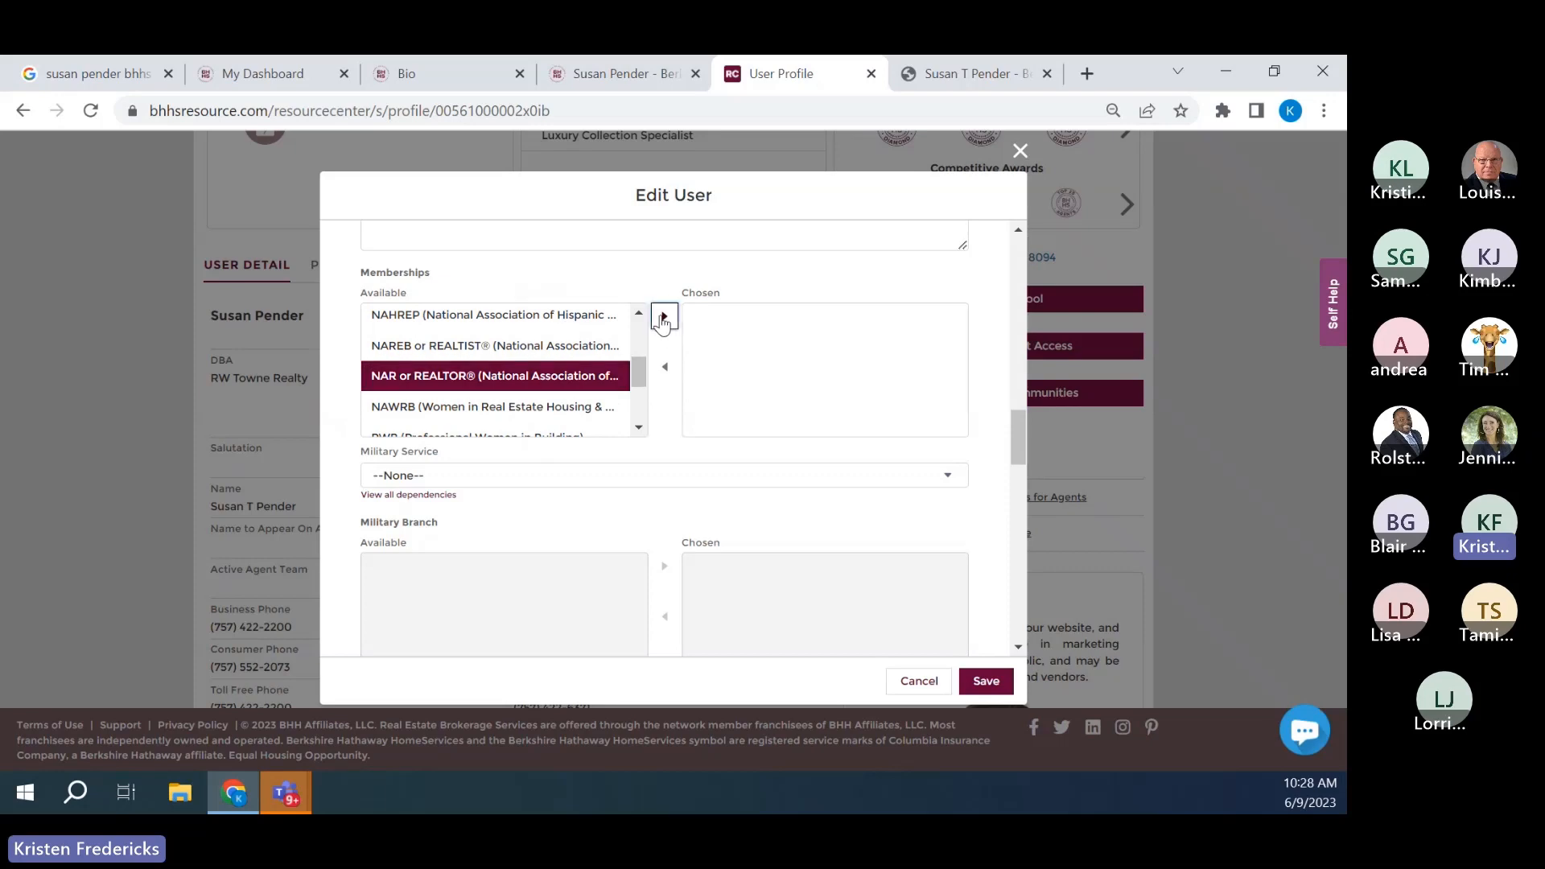
left_click(662, 318)
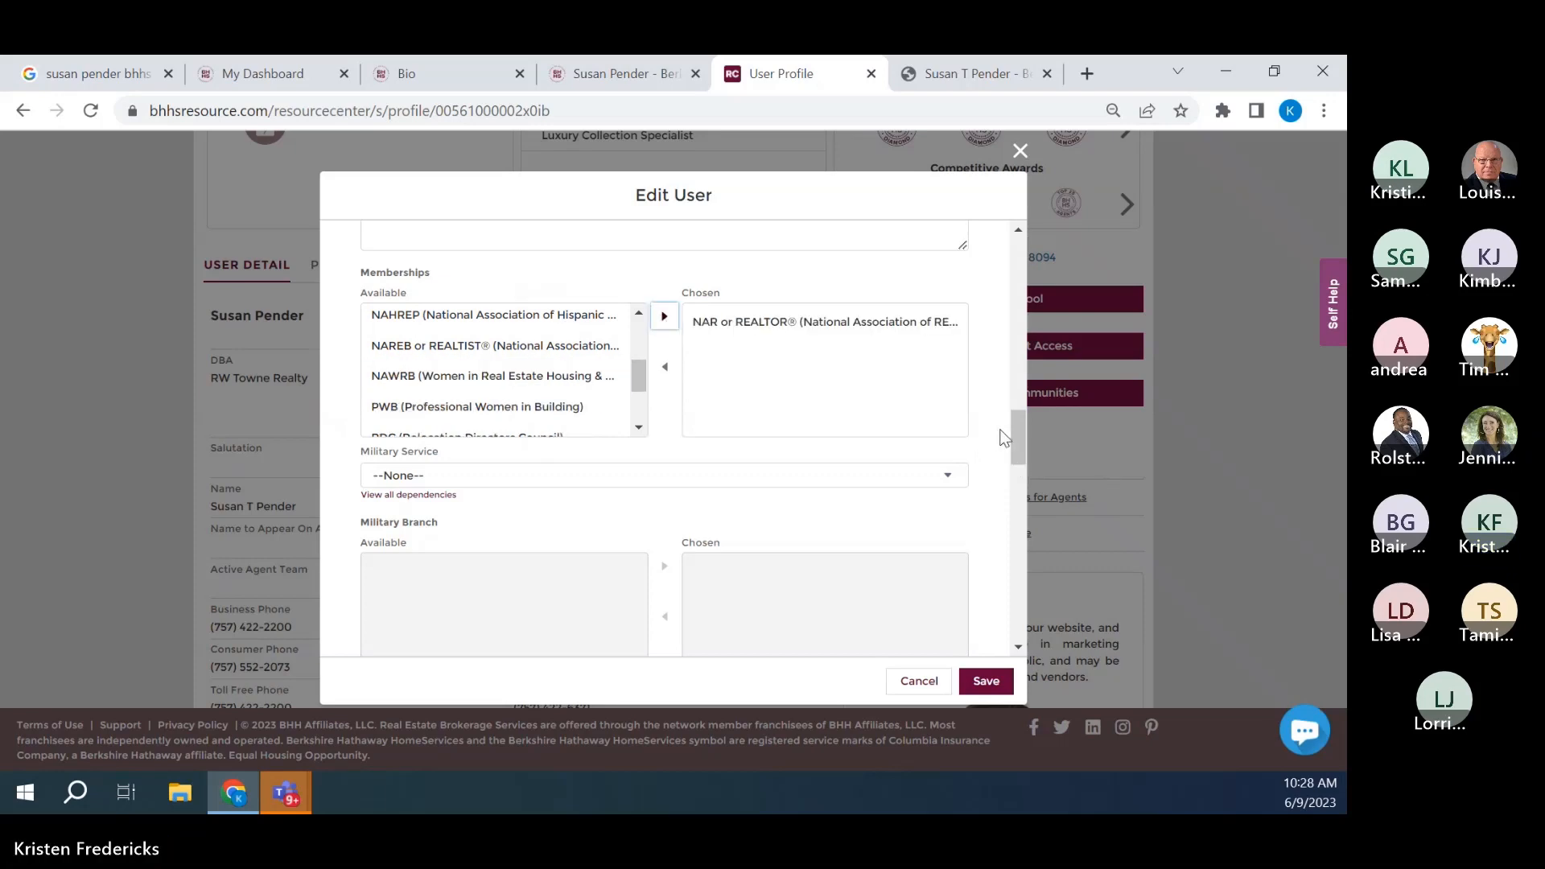
- Examine the Military Service options, the testimonials setting and the Agent Hero Banner Headline without changing them
scroll(1004, 437, "down", 1)
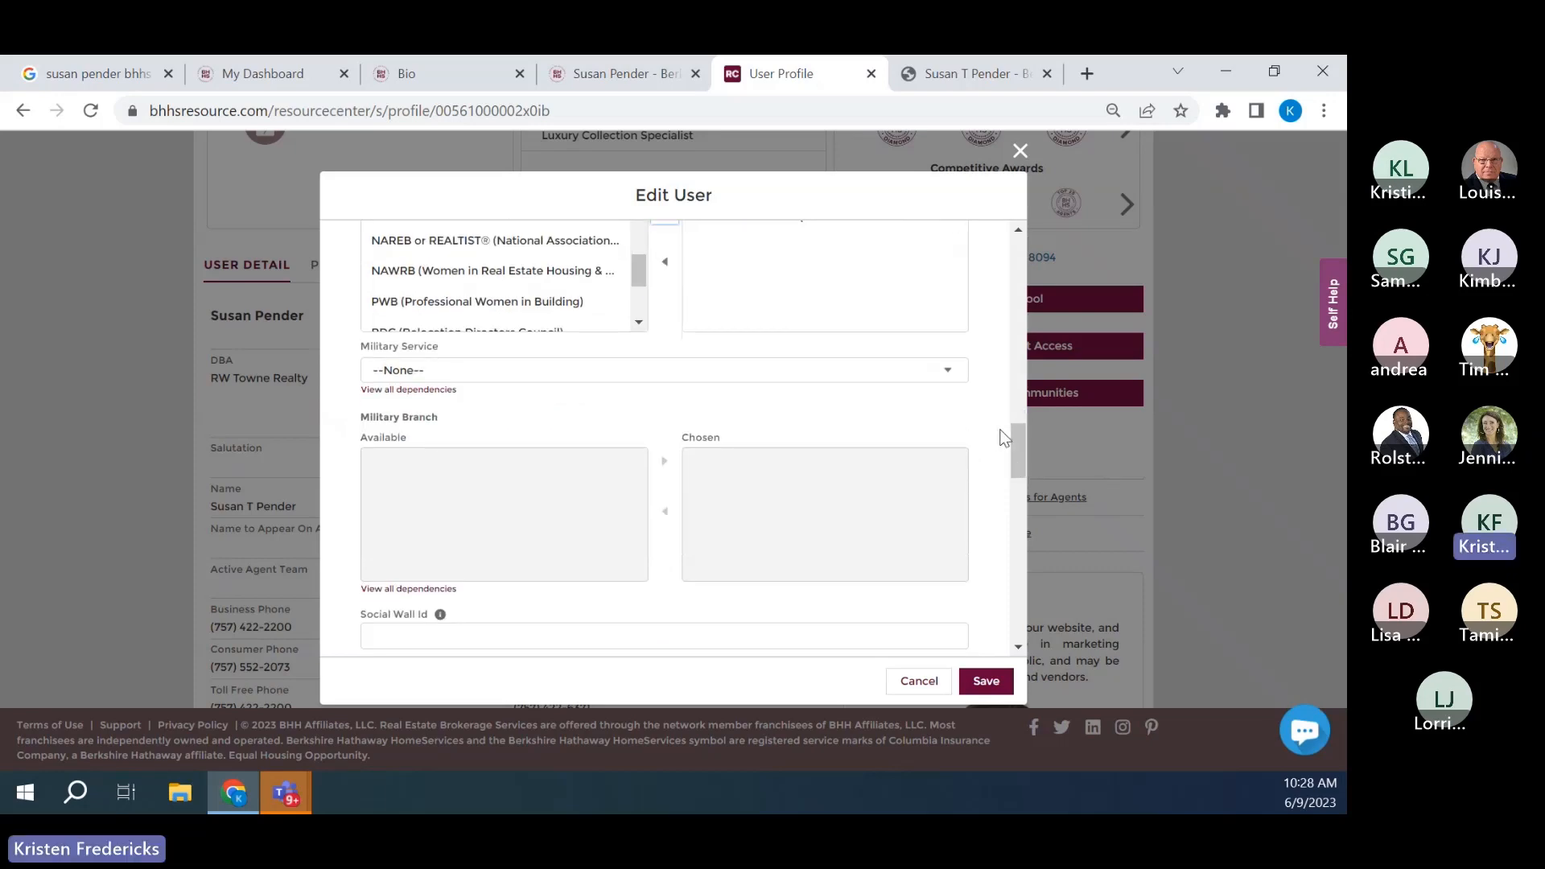
left_click(852, 375)
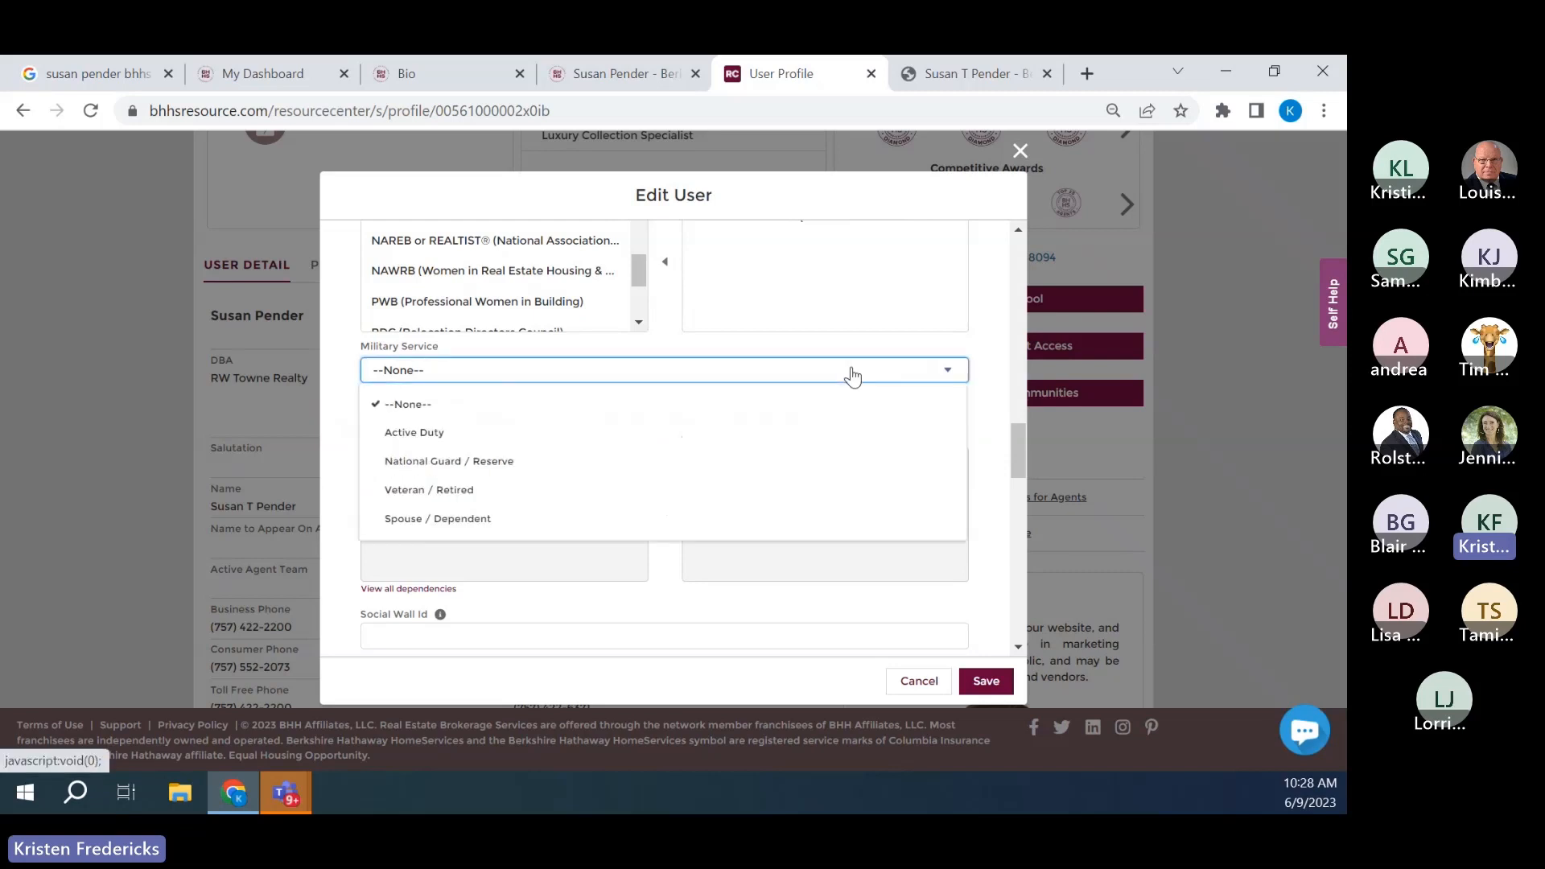
left_click(995, 357)
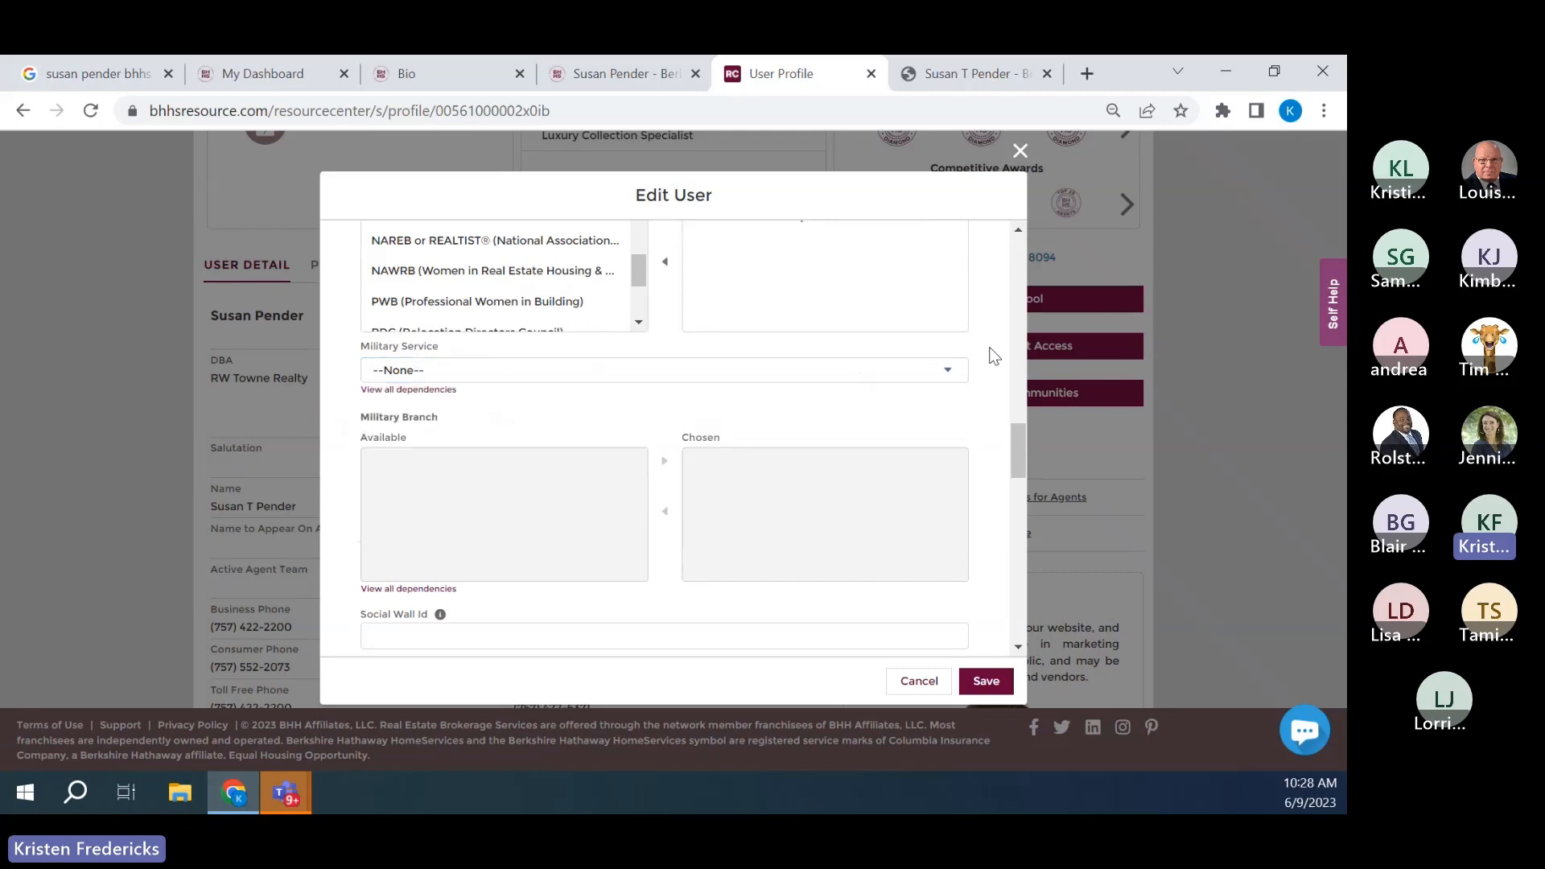
scroll(995, 356, "down", 1)
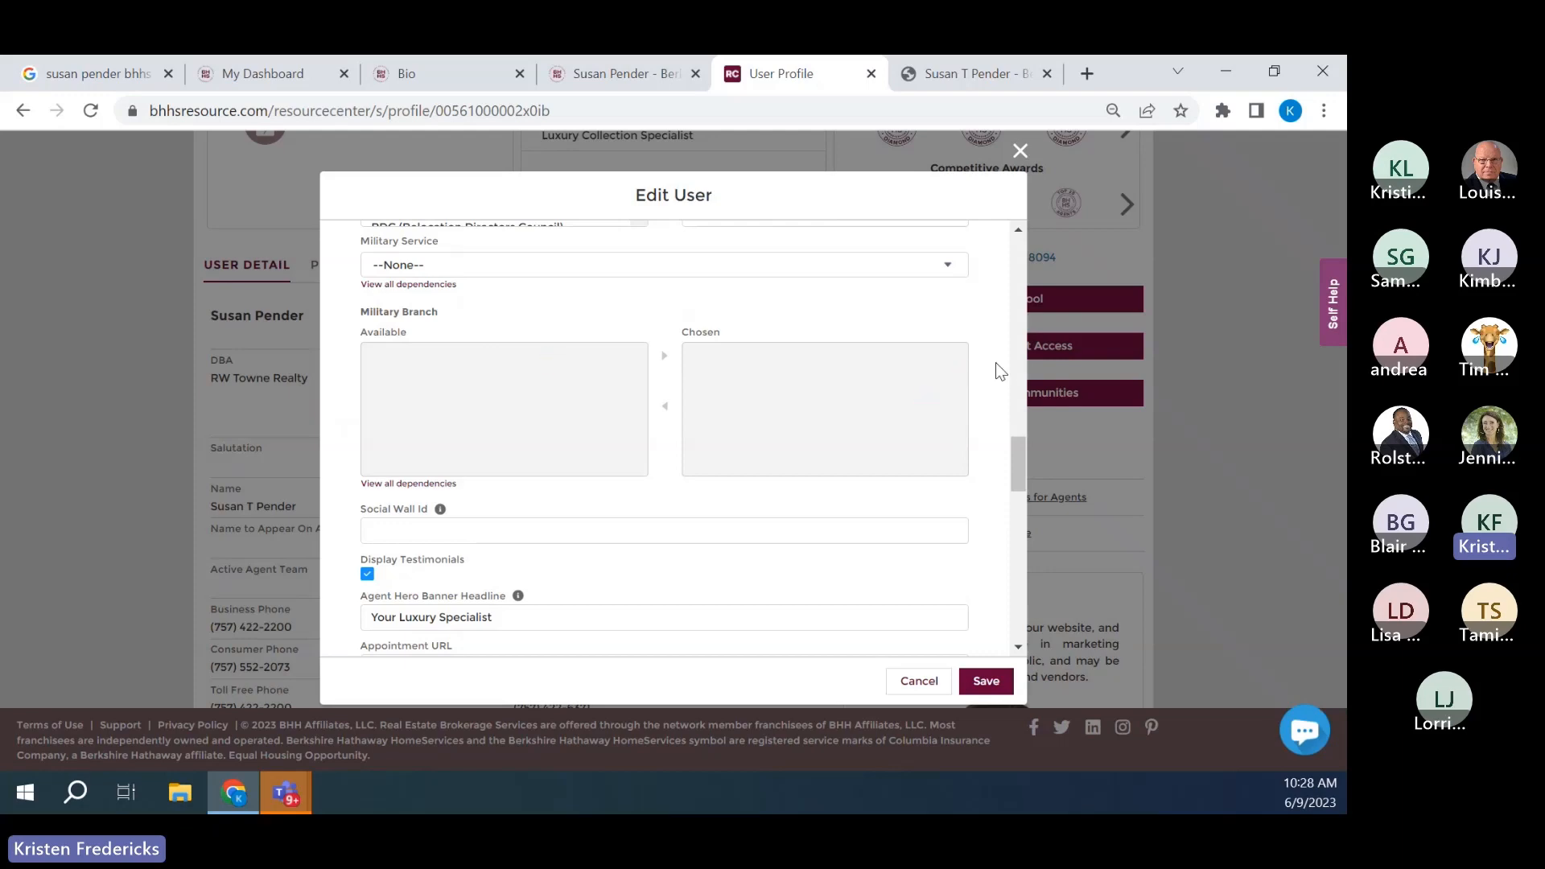
scroll(996, 362, "down", 1)
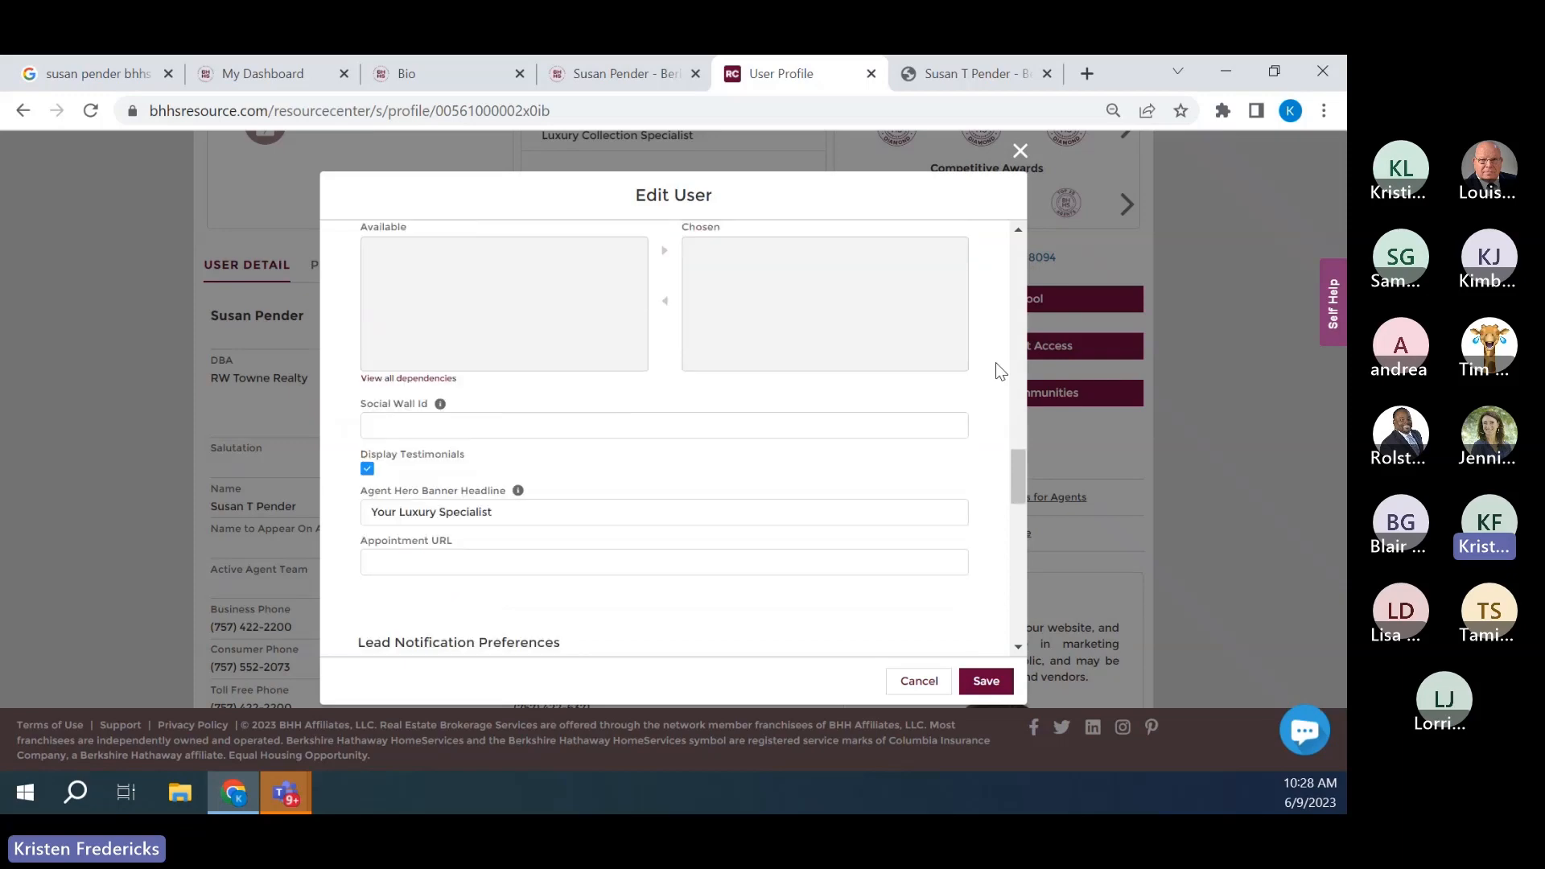
- Examine the lead notification preferences, including email and SMS options, lead hours and time zone
scroll(996, 362, "down", 2)
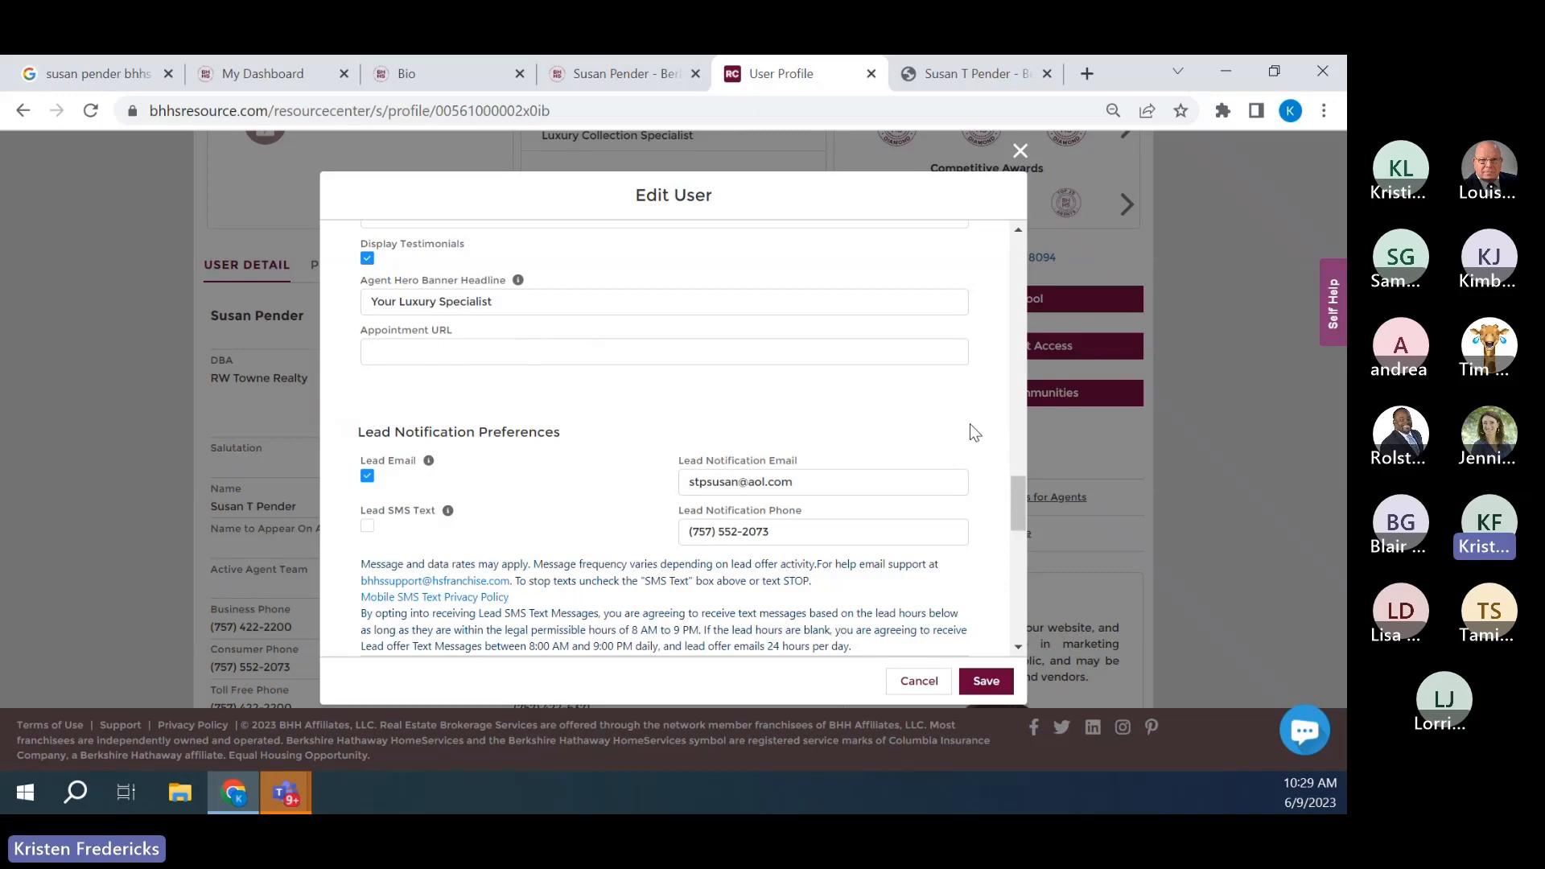
scroll(970, 424, "down", 2)
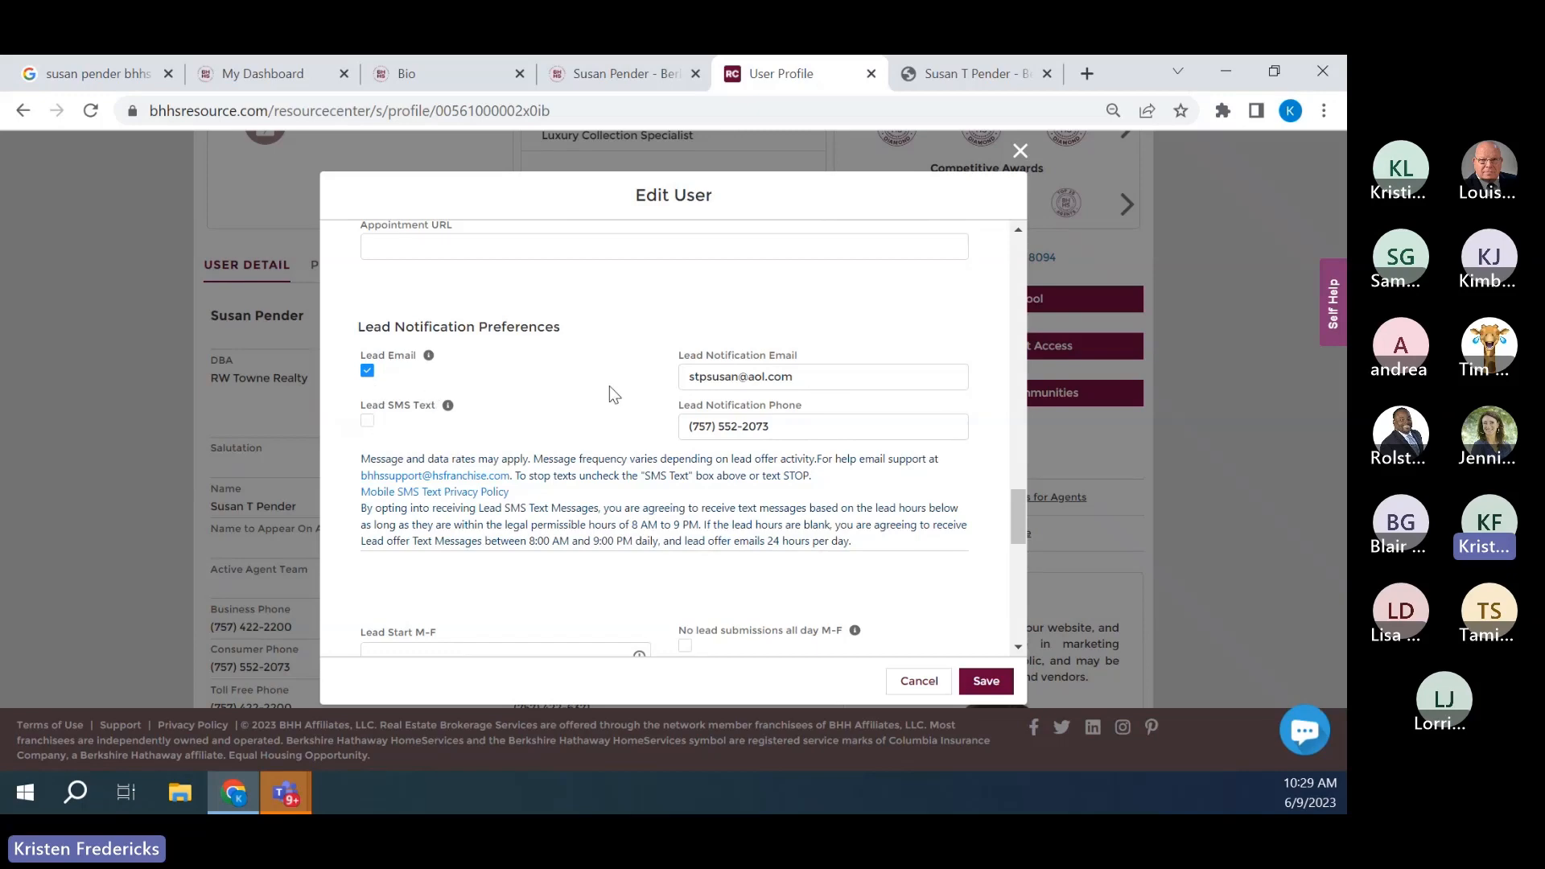
scroll(991, 390, "down", 3)
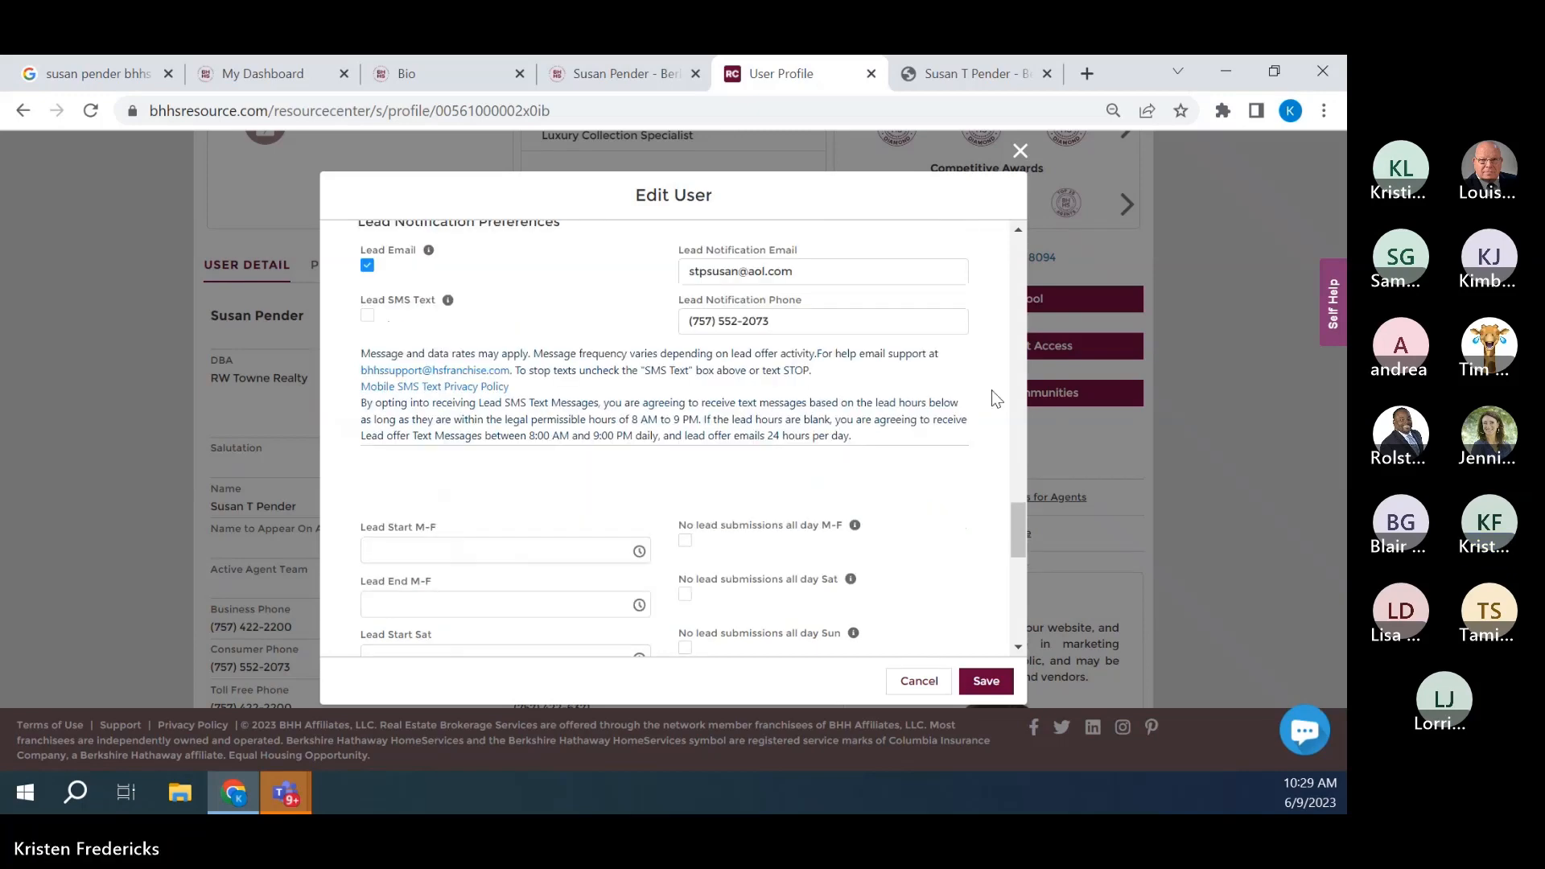
scroll(991, 390, "down", 2)
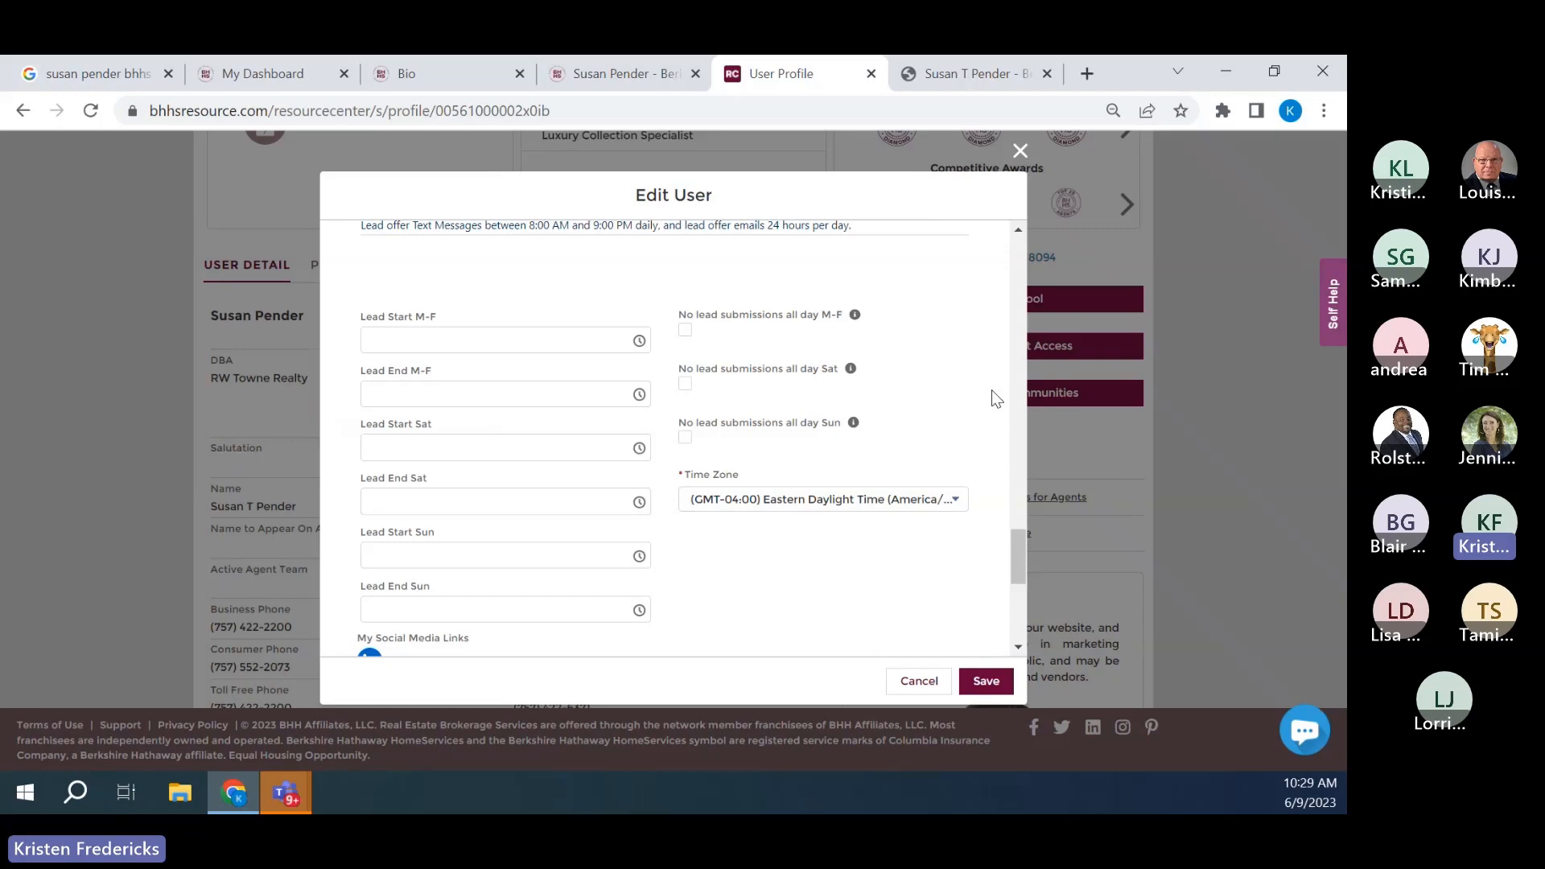
scroll(991, 390, "down", 2)
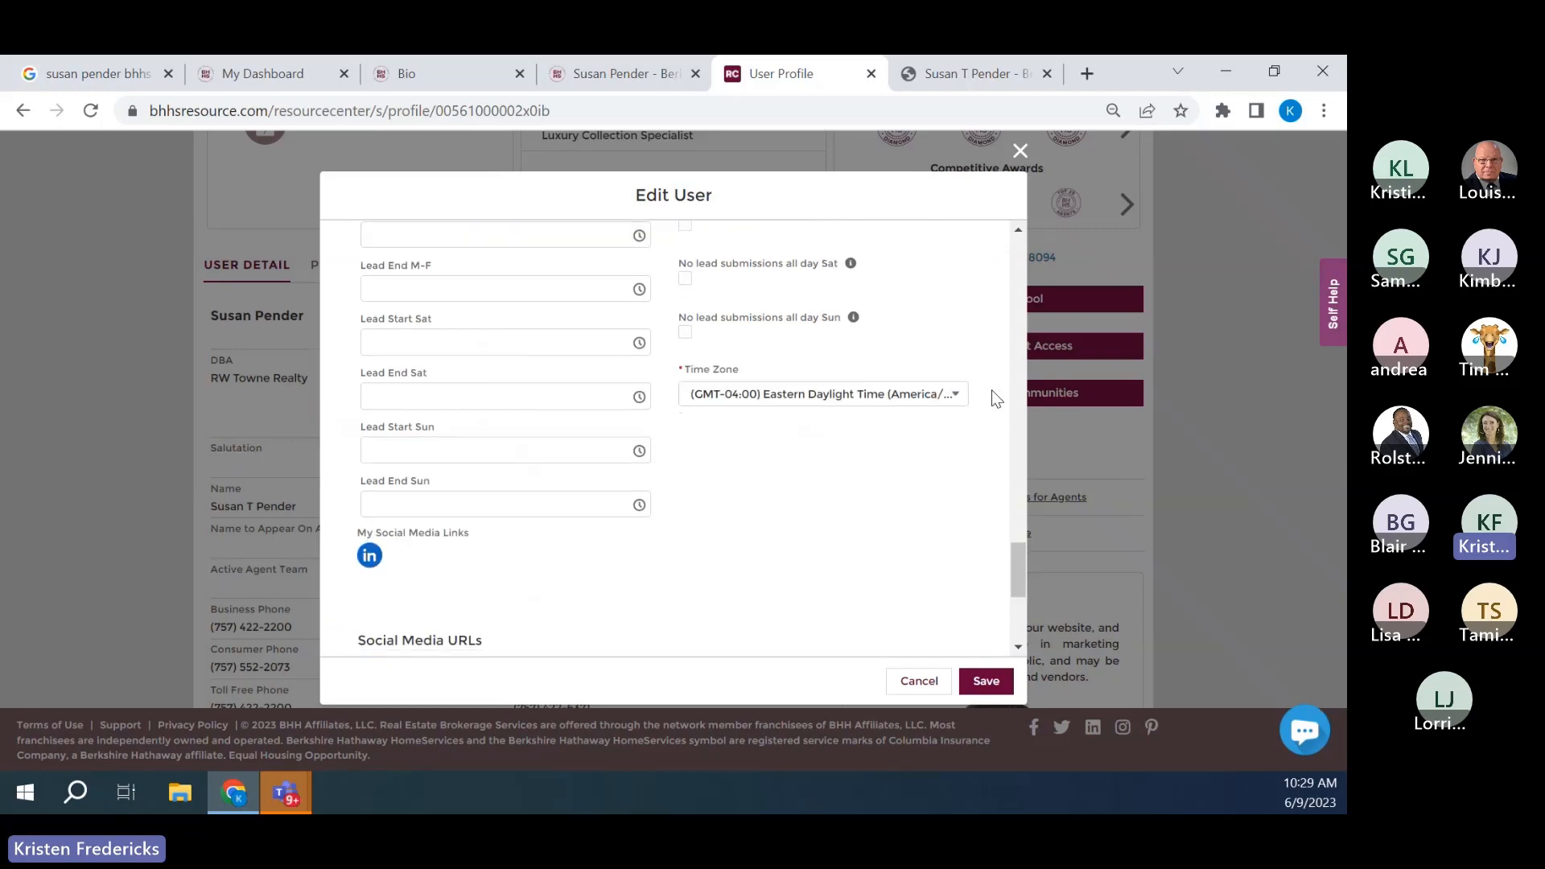
- Review the social media URL fields and save the edited user profile
scroll(991, 390, "down", 3)
scroll(992, 390, "down", 2)
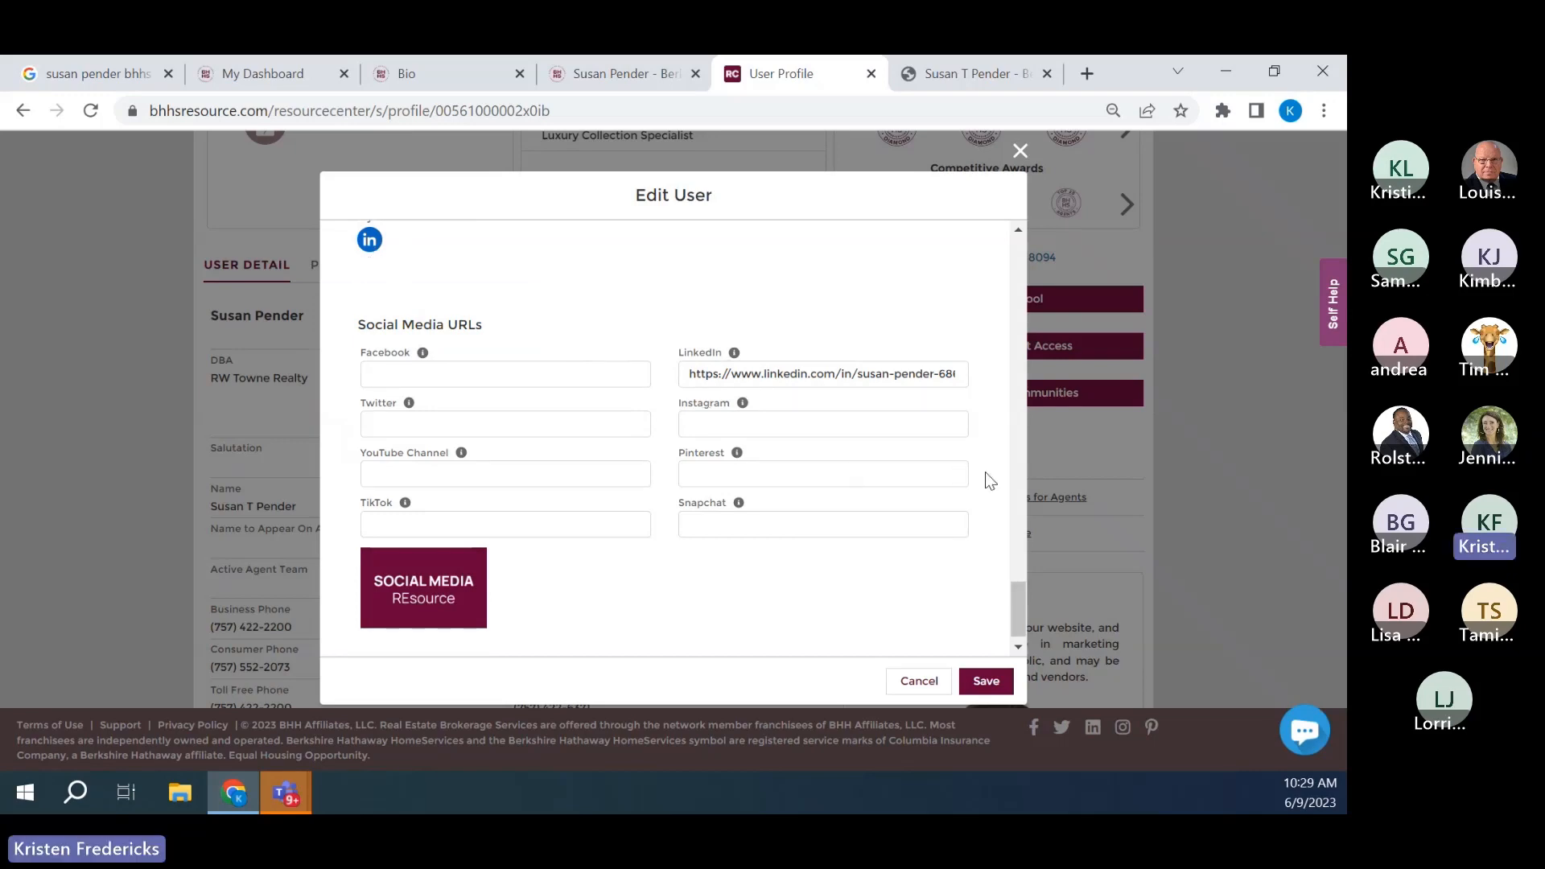
left_click(986, 682)
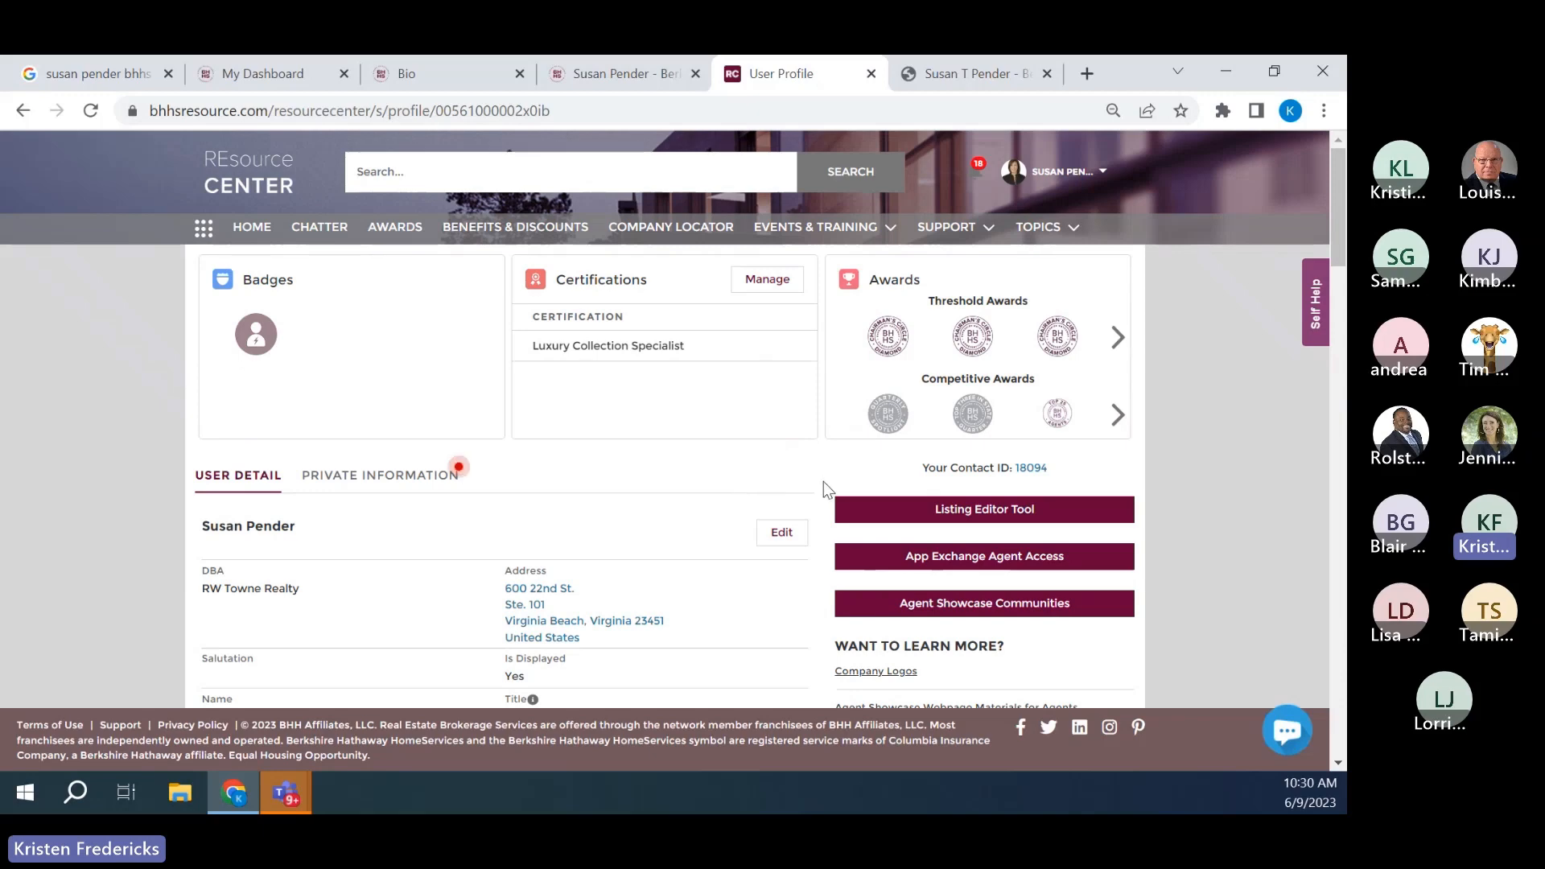
- Open App Exchange Agent Access from the user profile and check the Reliance vendor's connection status
scroll(823, 481, "down", 1)
scroll(824, 481, "down", 1)
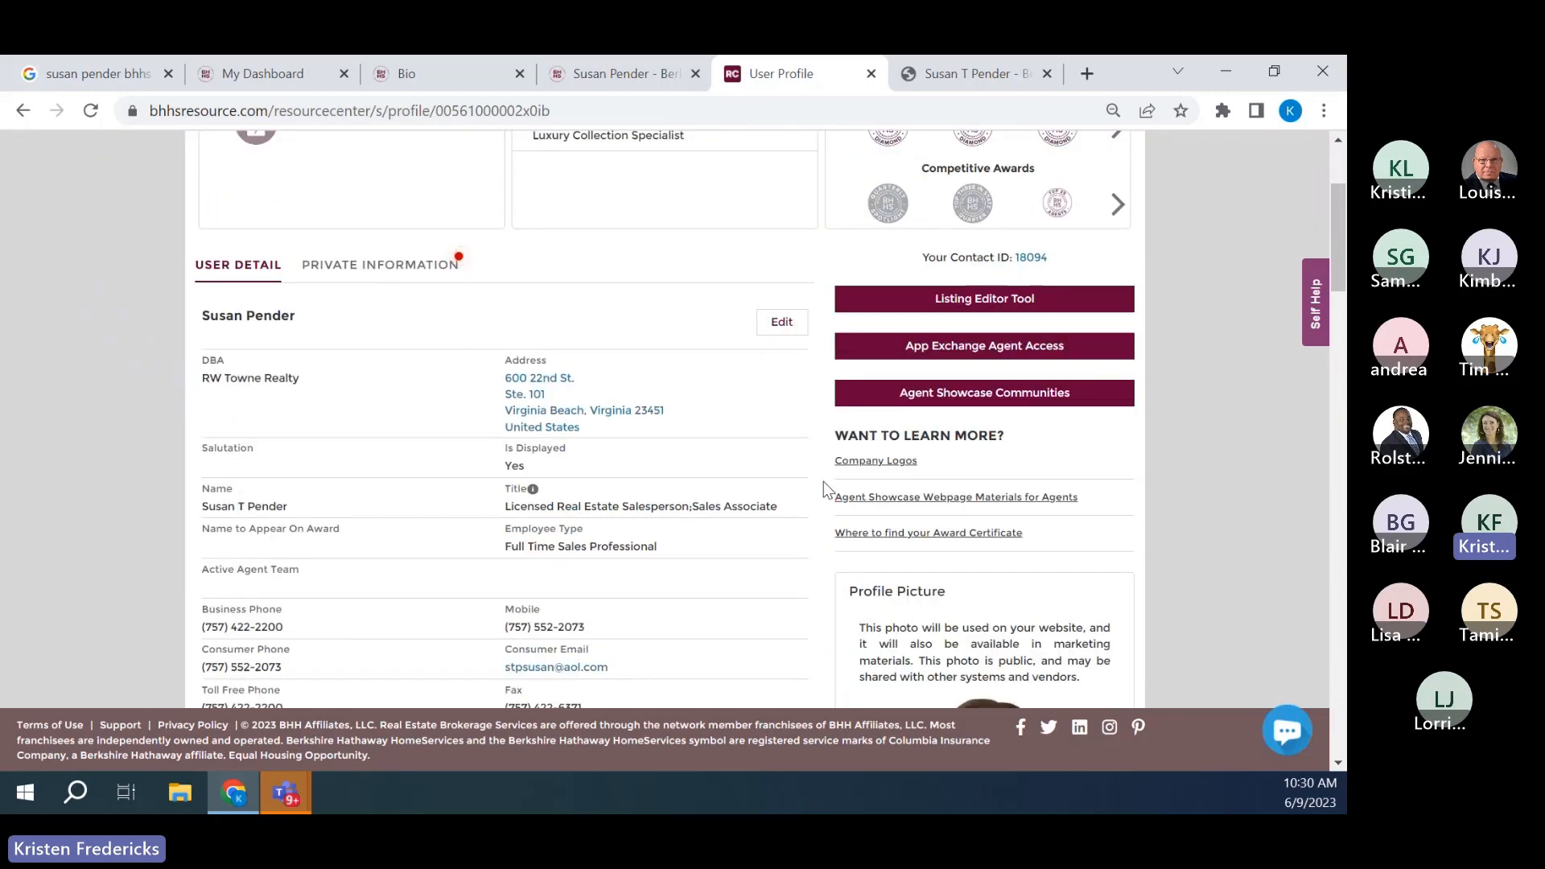
left_click(971, 348)
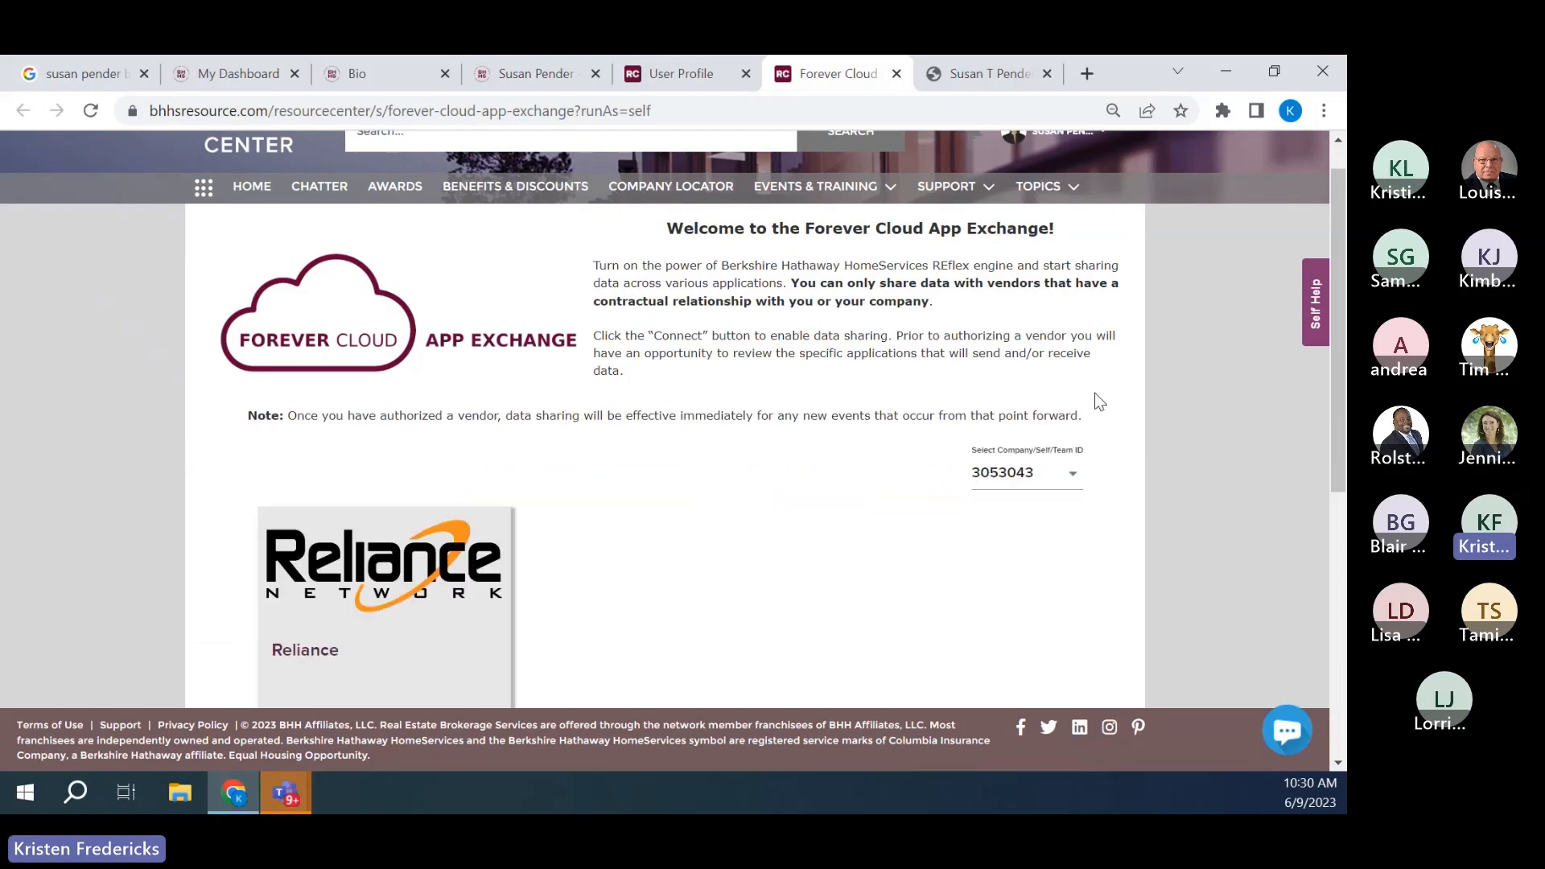
scroll(484, 485, "down", 3)
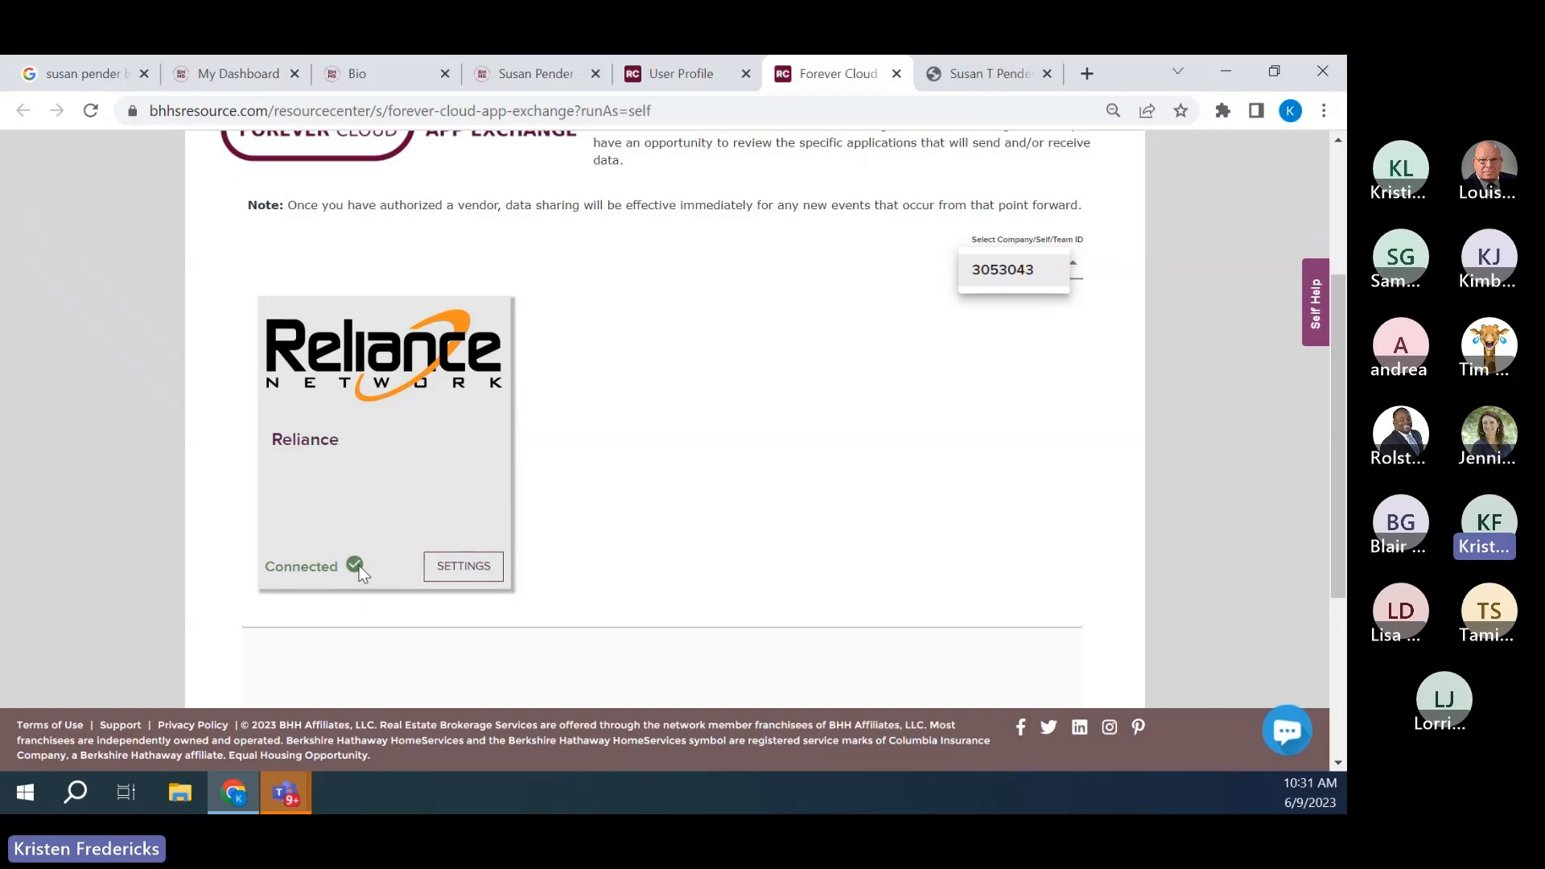
- Examine Reliance's Contact/Lead data-sharing settings for both directions and close them without saving
left_click(474, 567)
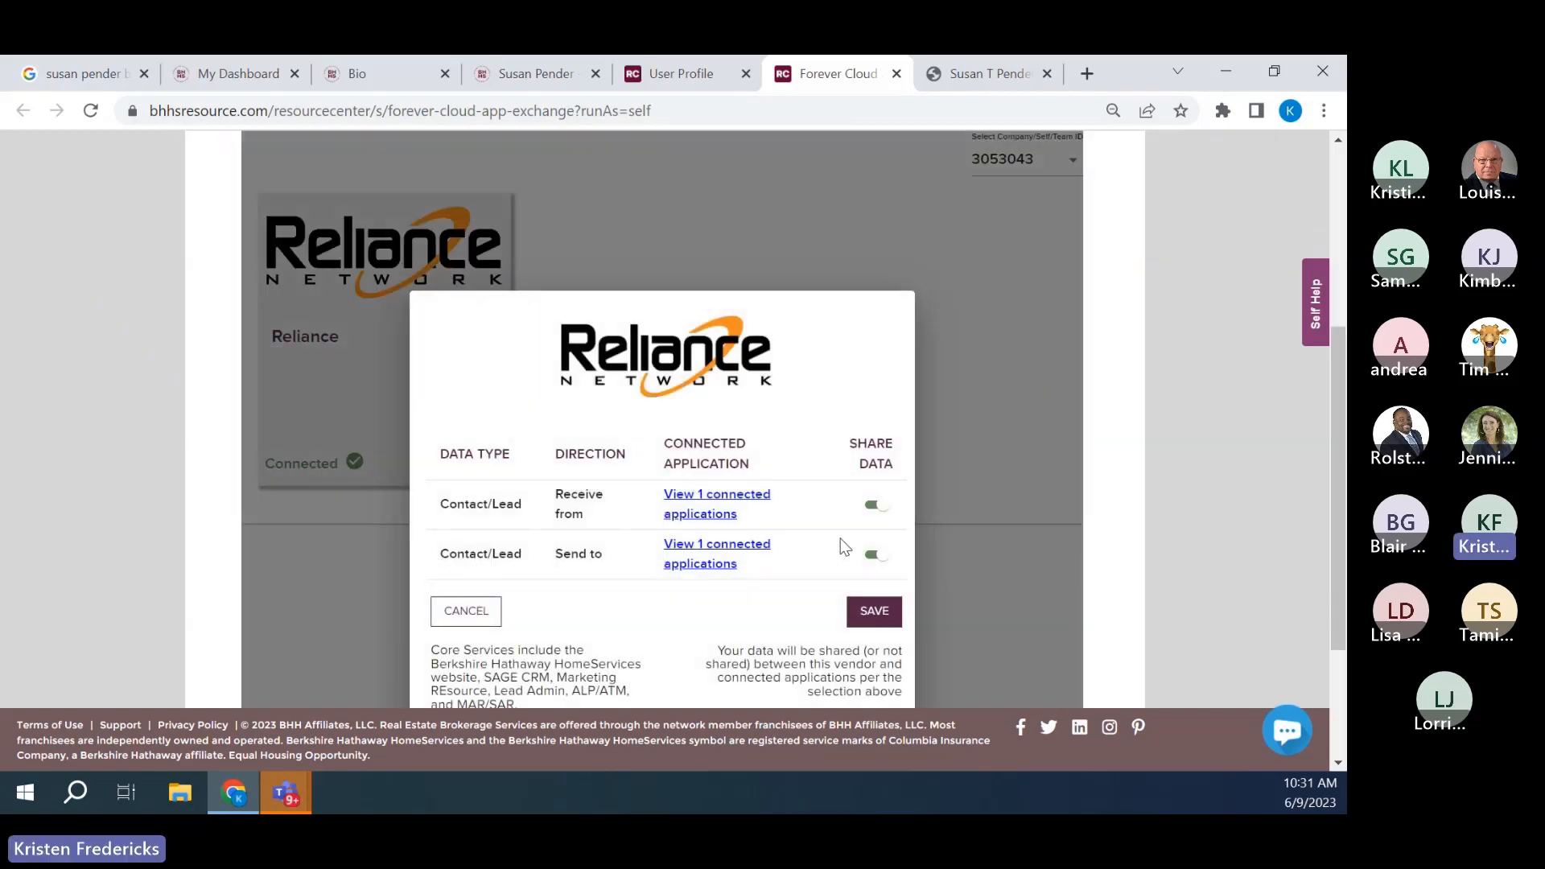
left_click(870, 504)
left_click(466, 611)
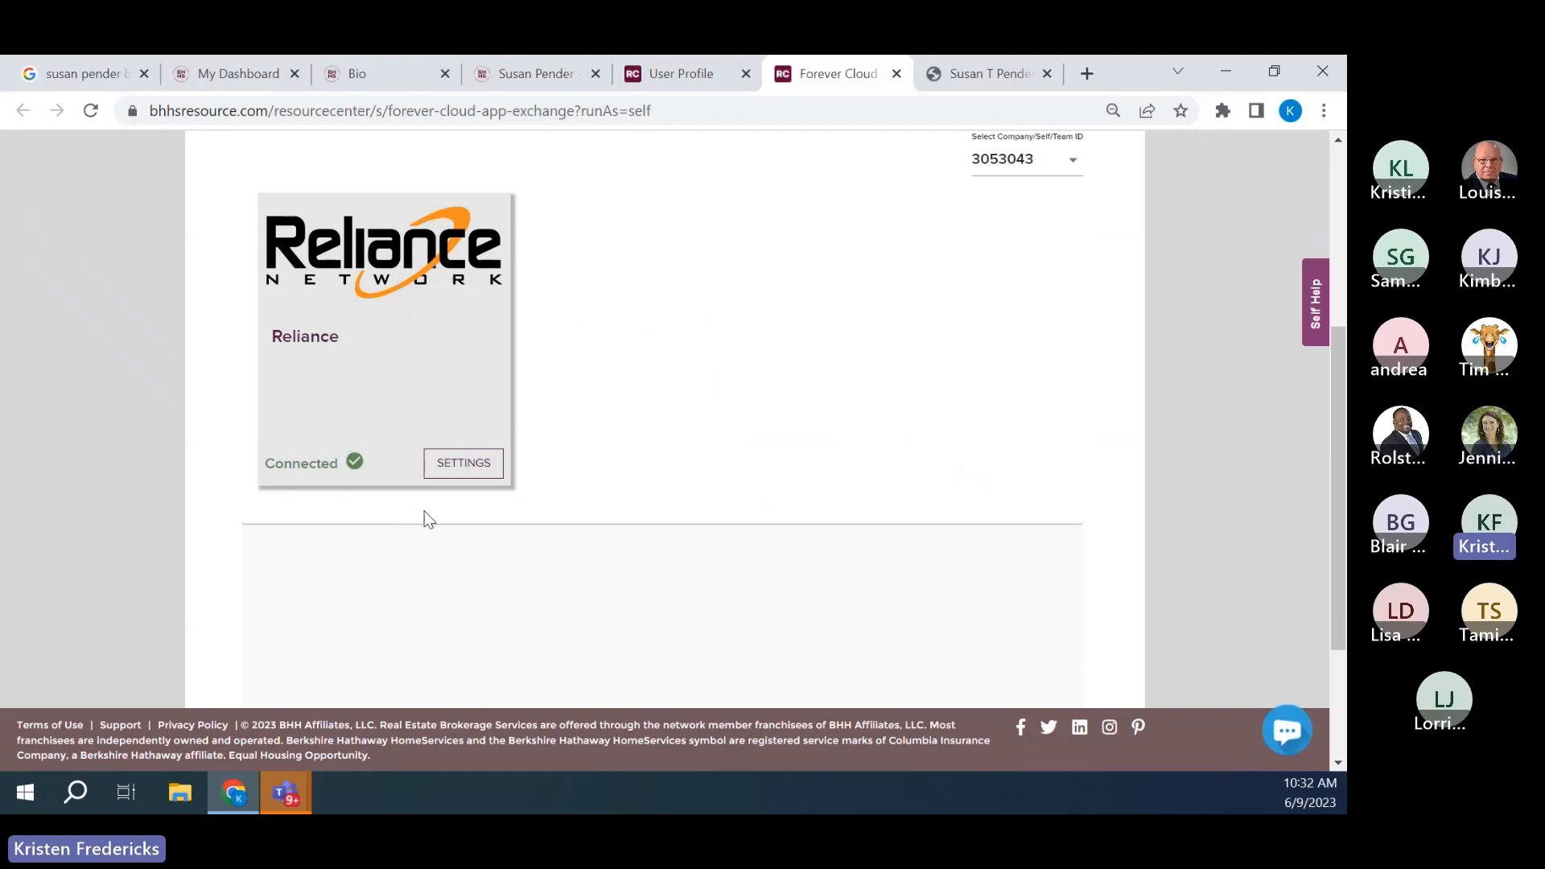
scroll(768, 481, "up", 4)
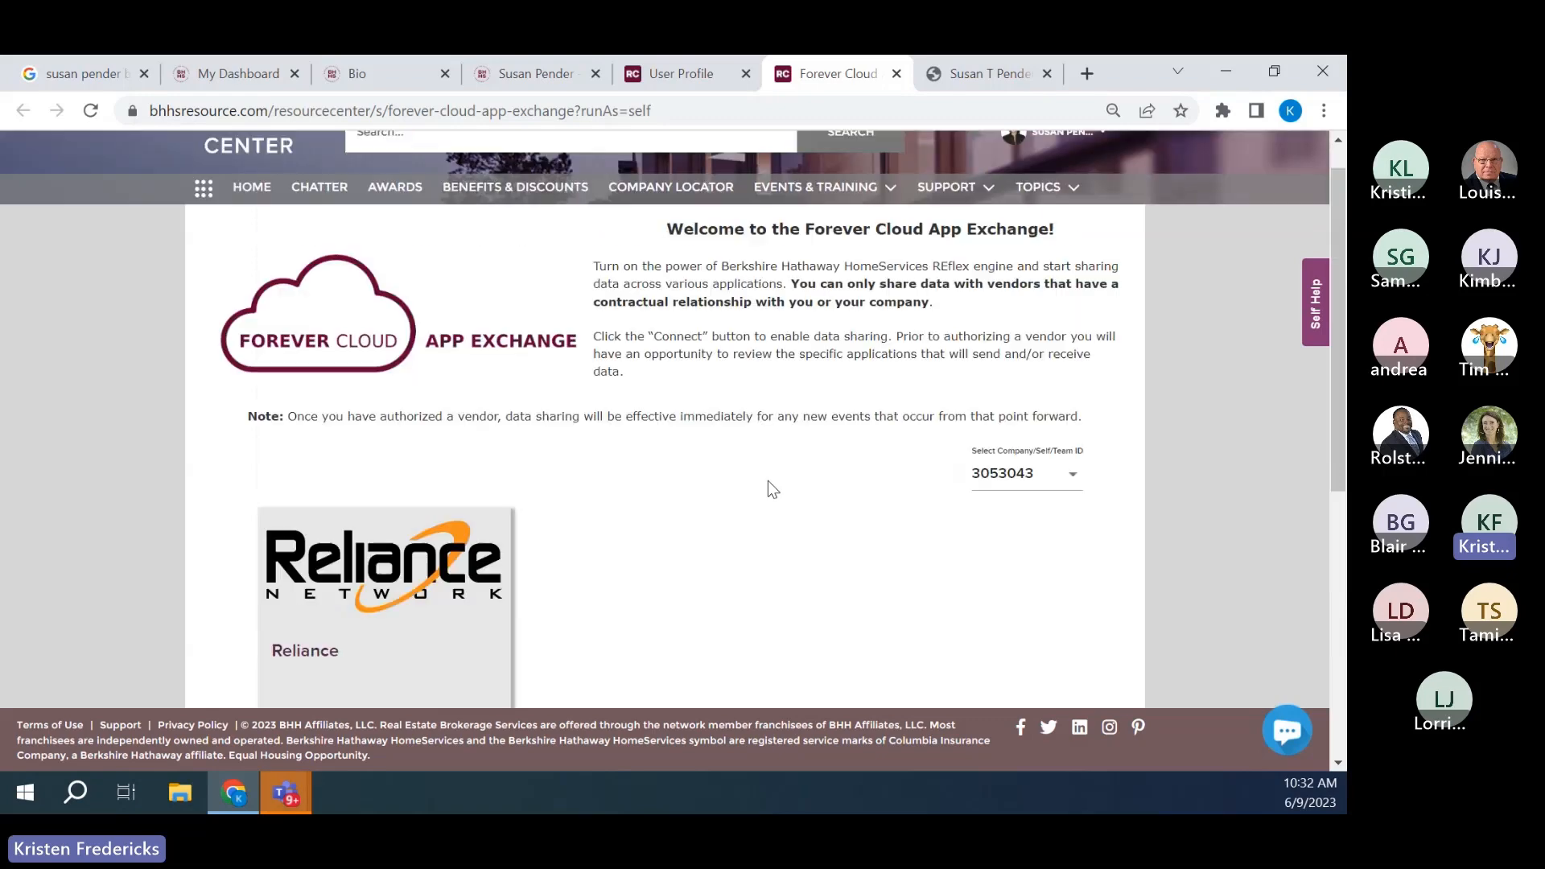
- Review the hero banner headline and contact card on the agent's public bhhs.com page
left_click(963, 76)
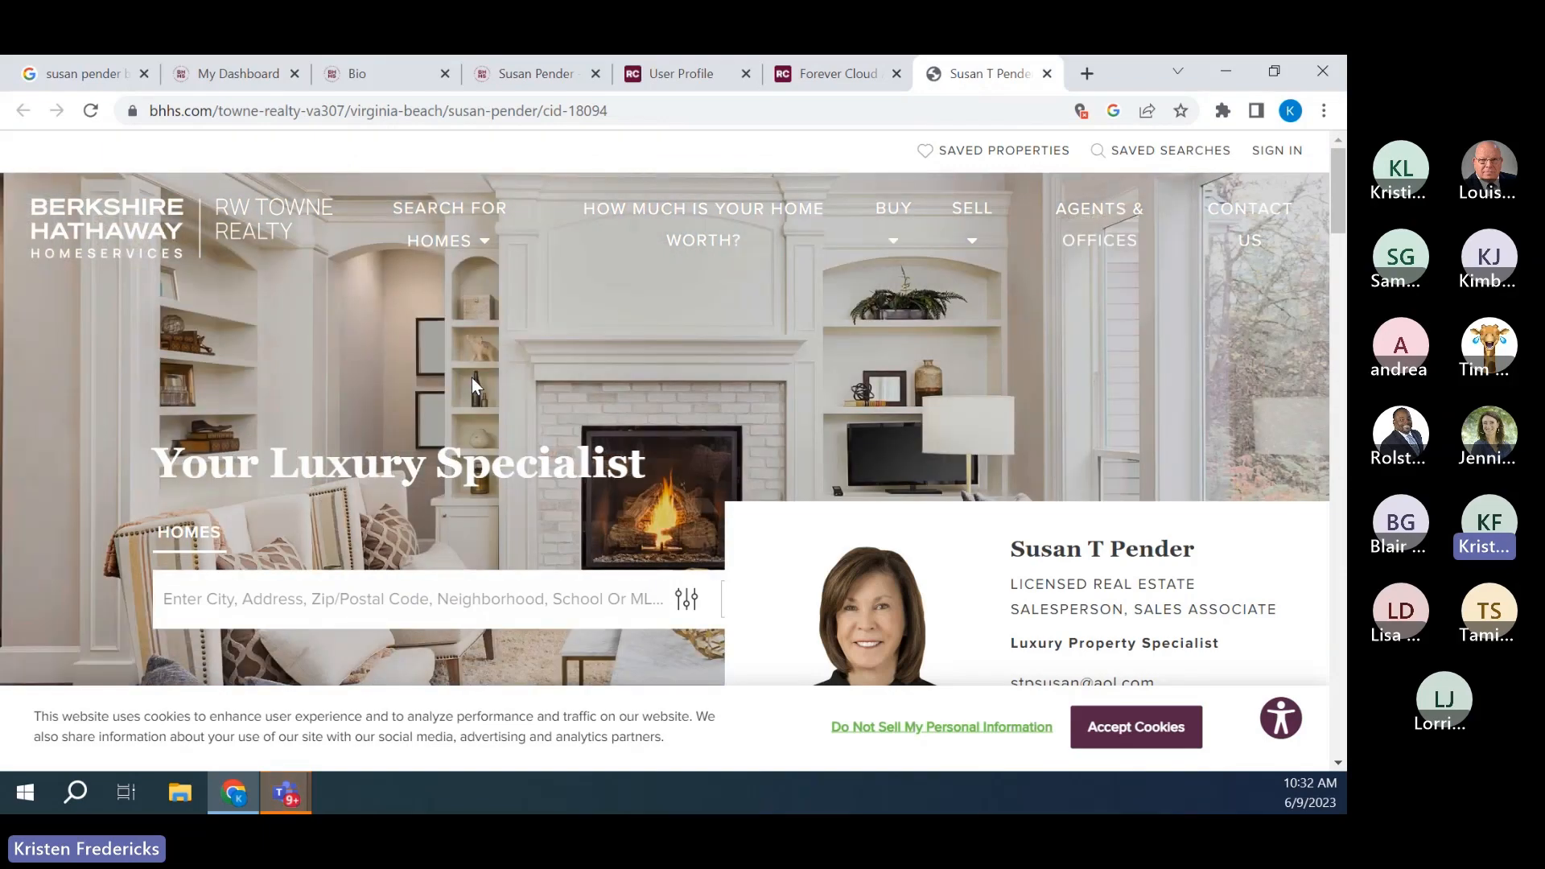
scroll(471, 378, "down", 3)
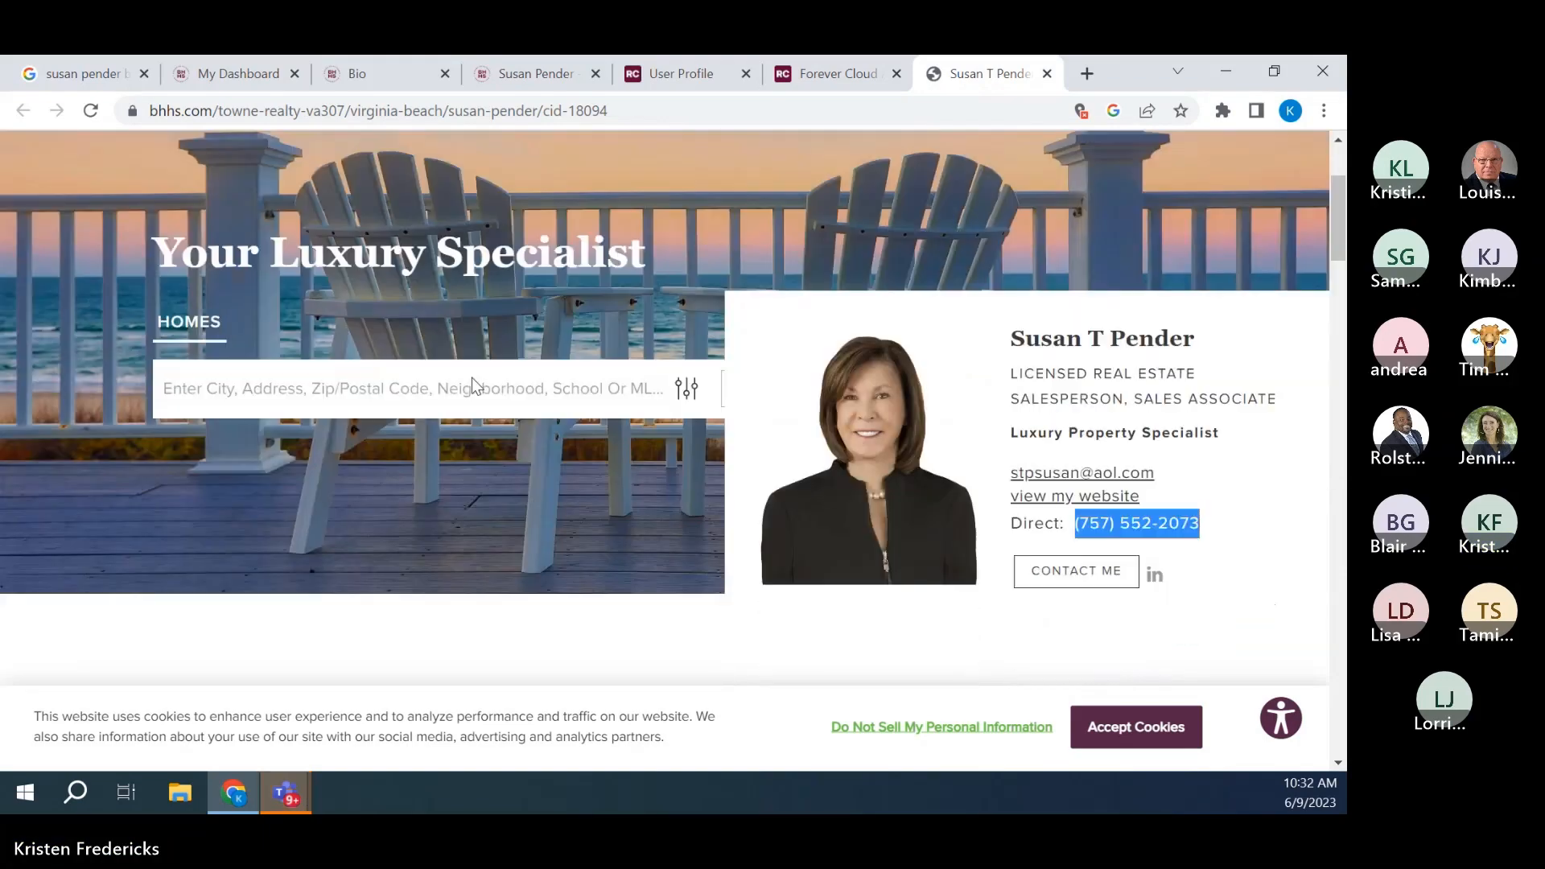
scroll(471, 378, "up", 3)
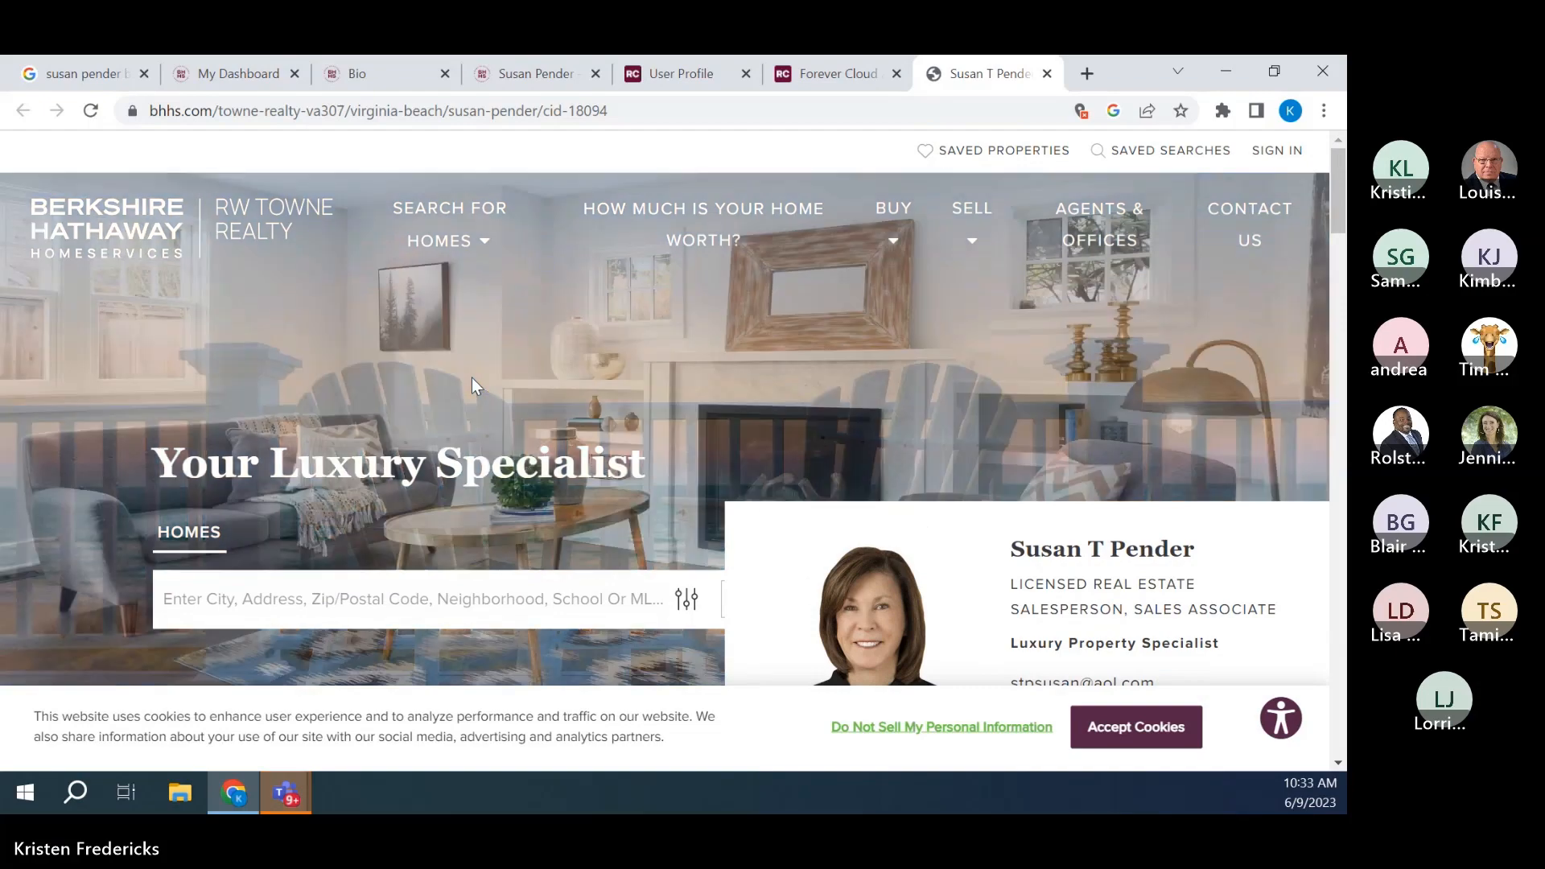